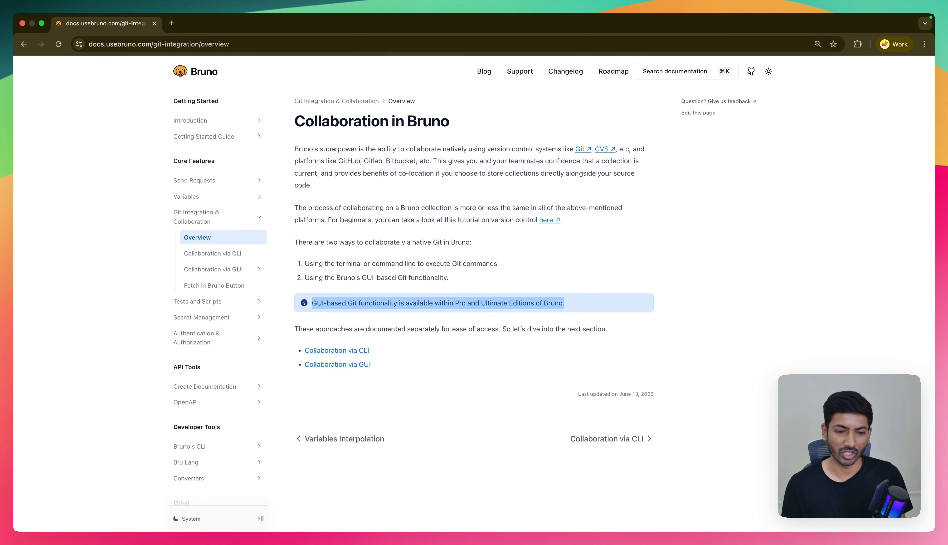
- Read the Collaboration via CLI documentation page on initializing Git, committing changes, and pushing and pulling
left_click(538, 289)
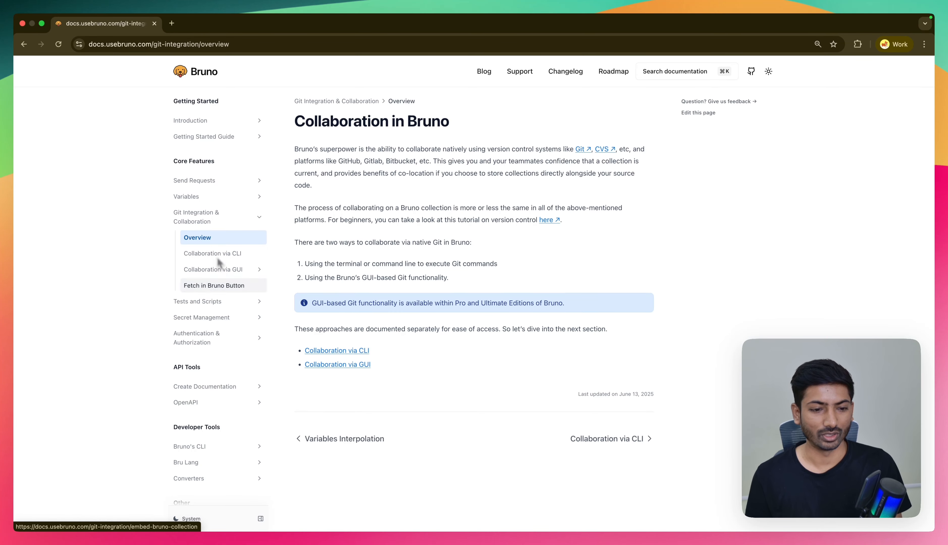
left_click(227, 255)
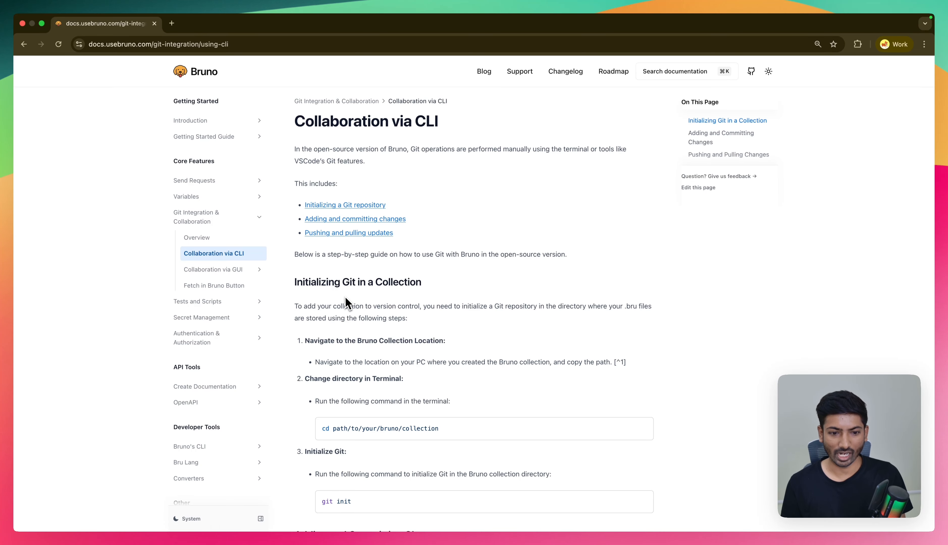
scroll(345, 303, "down", 2)
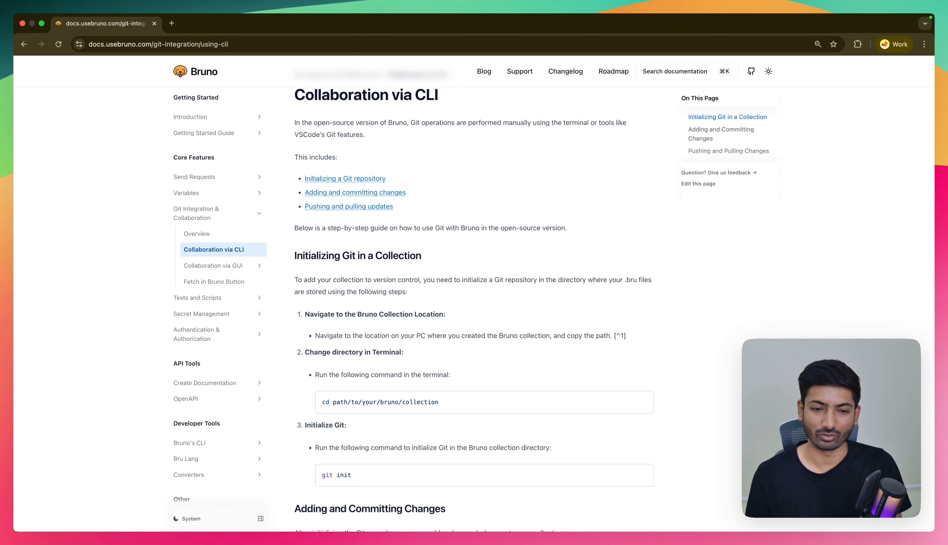
scroll(379, 272, "down", 5)
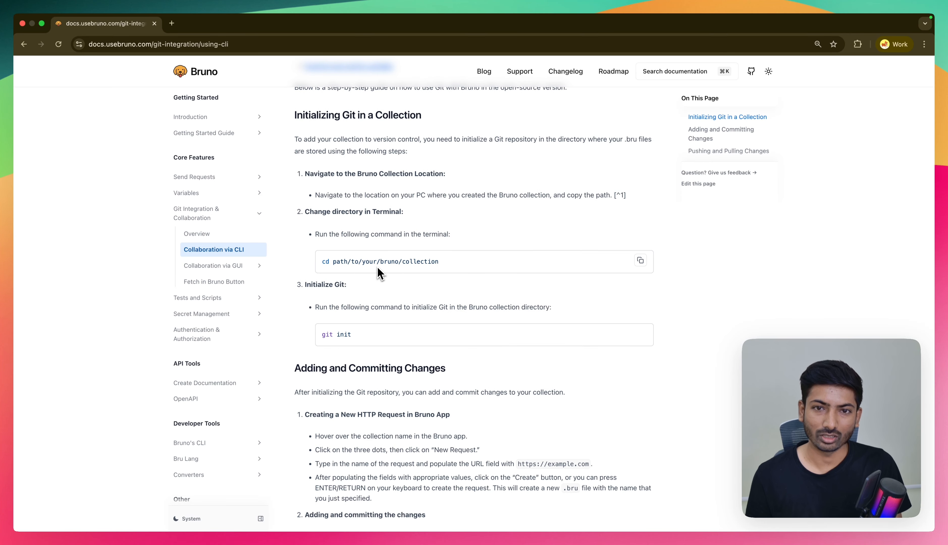
scroll(341, 332, "down", 6)
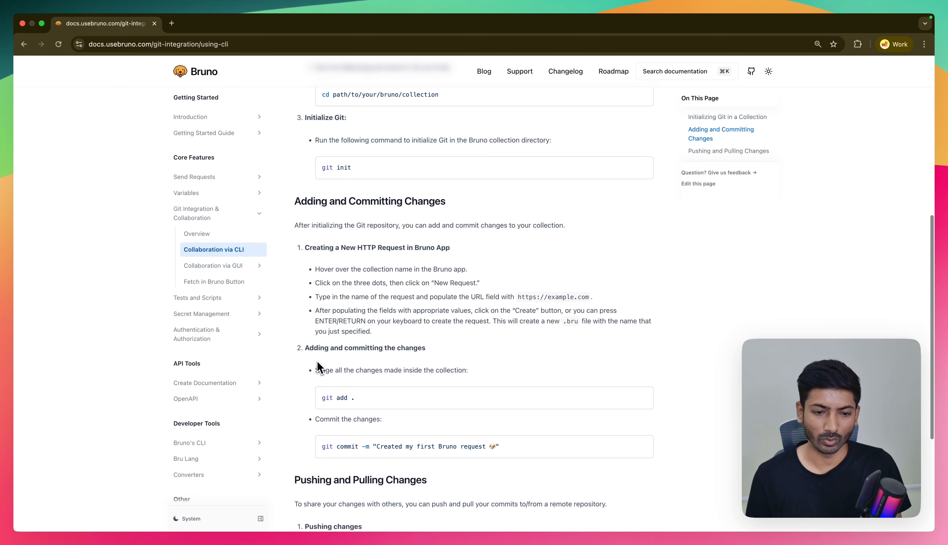
scroll(336, 333, "down", 4)
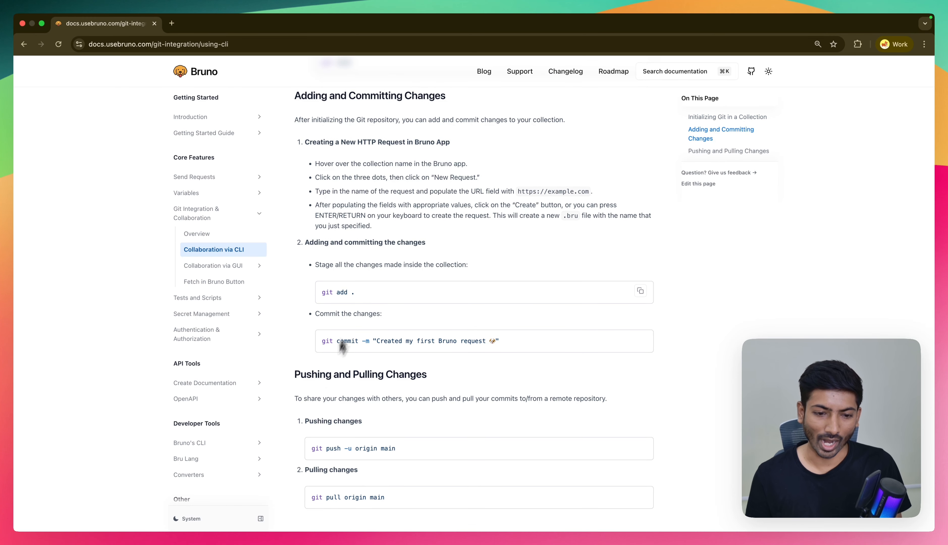
scroll(327, 353, "down", 3)
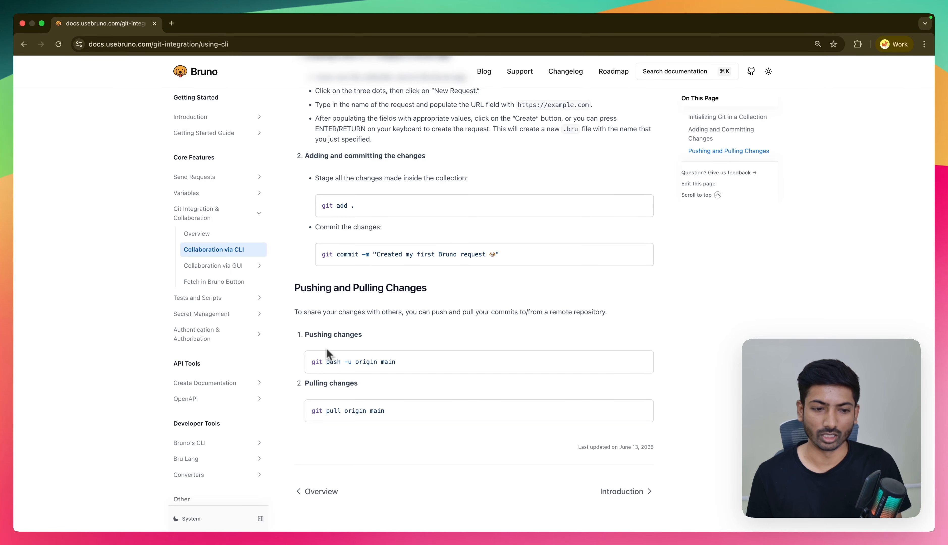
- Review the Introduction and Provider pages of the Collaboration via GUI documentation
left_click(219, 270)
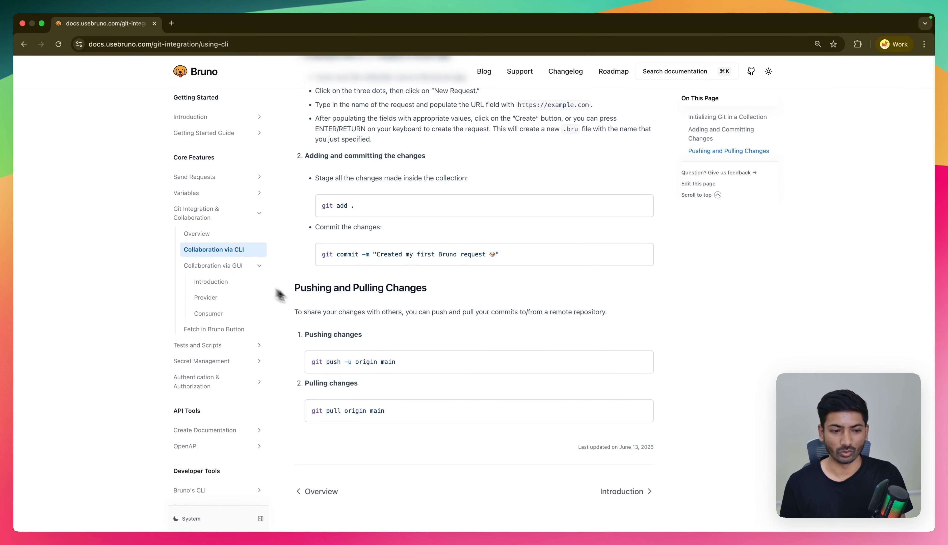
left_click(237, 286)
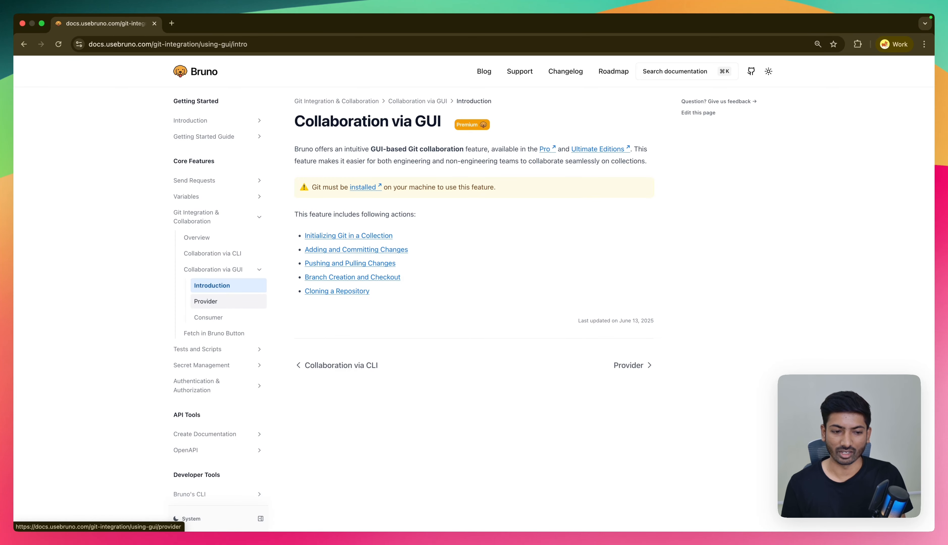
left_click(222, 301)
left_click(229, 286)
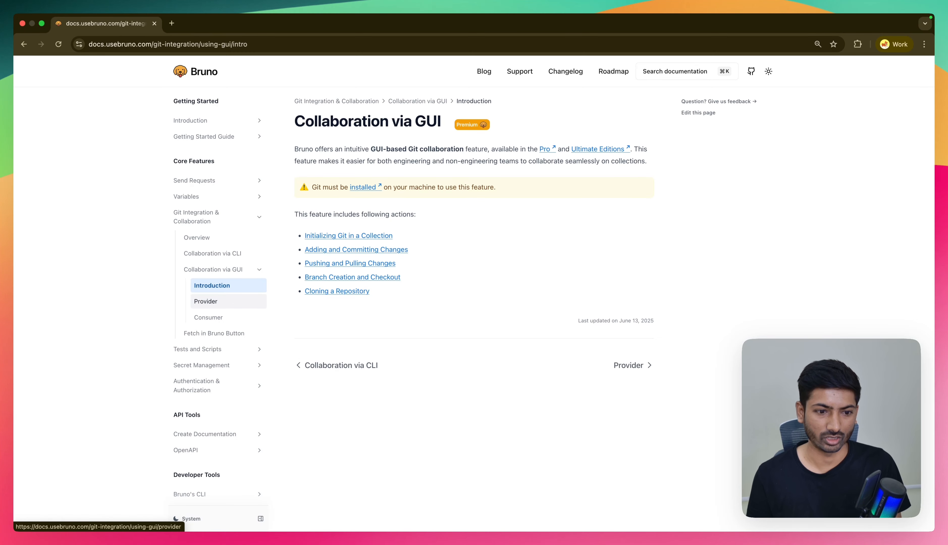
left_click(211, 301)
scroll(339, 316, "down", 15)
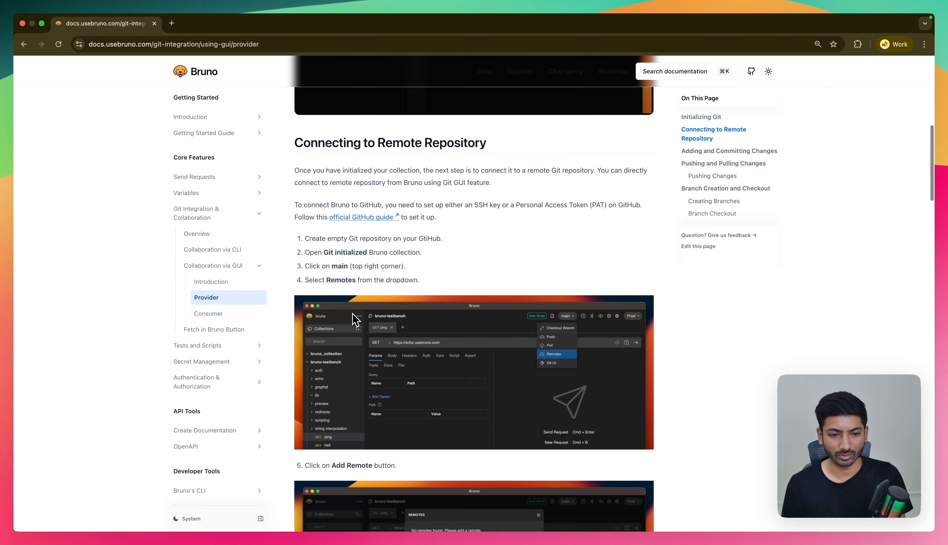
scroll(354, 320, "down", 15)
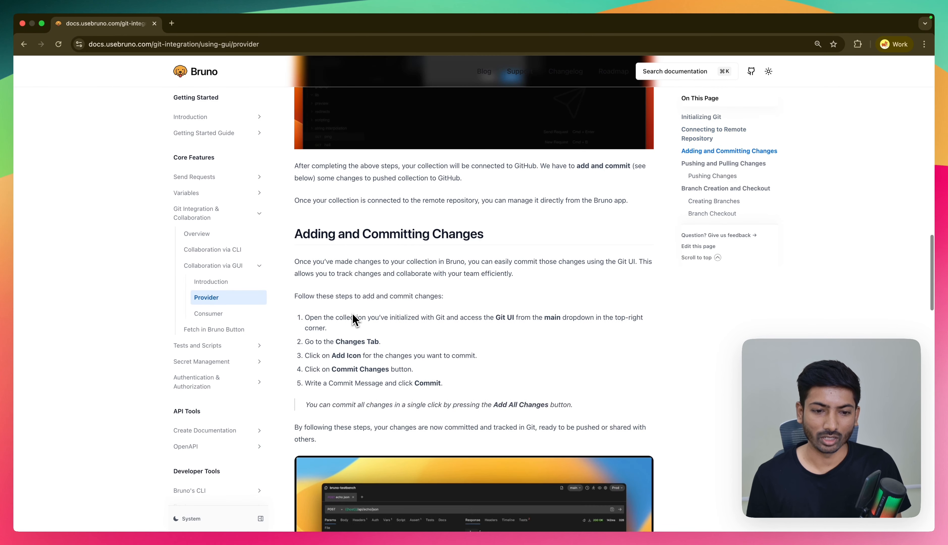
scroll(354, 319, "down", 8)
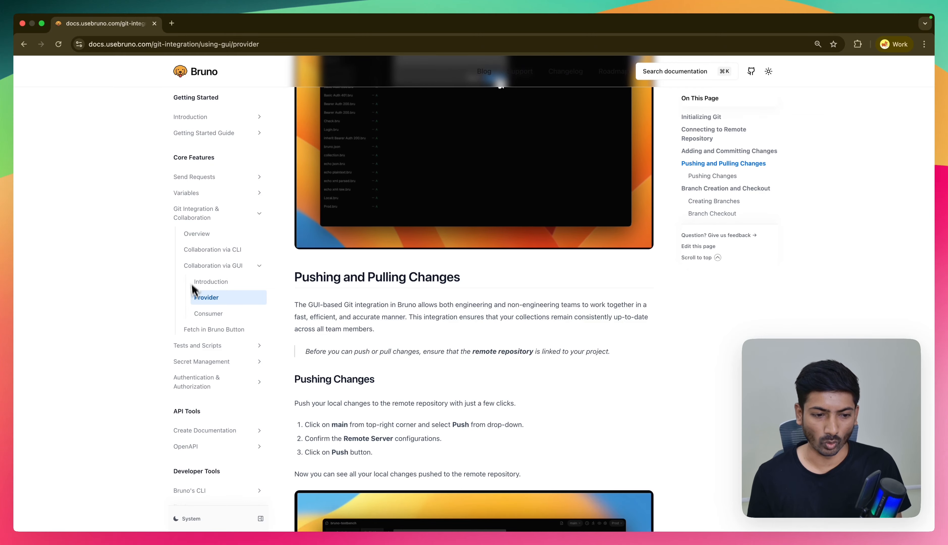
- Examine the Consumer documentation page on cloning collections from GitHub and pulling changes
left_click(208, 314)
scroll(321, 345, "down", 10)
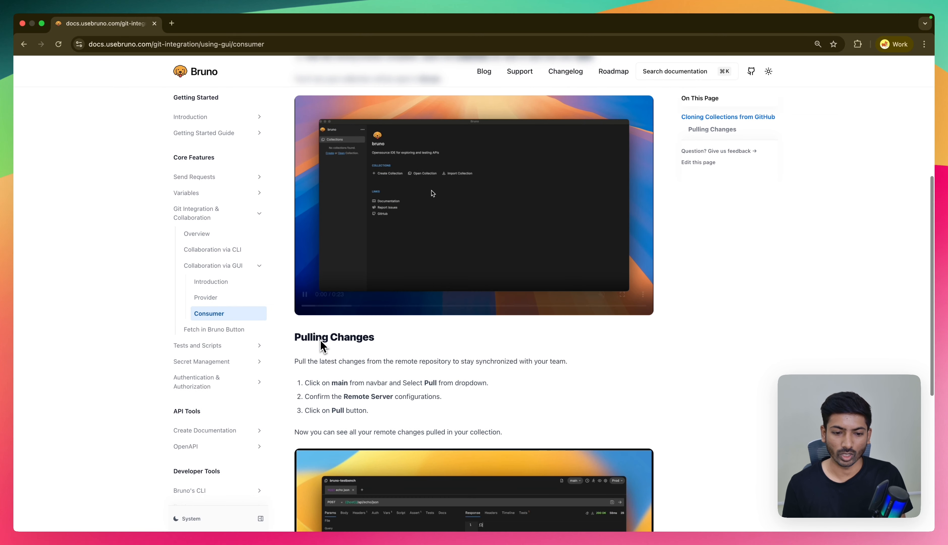
scroll(321, 345, "down", 5)
scroll(322, 346, "up", 15)
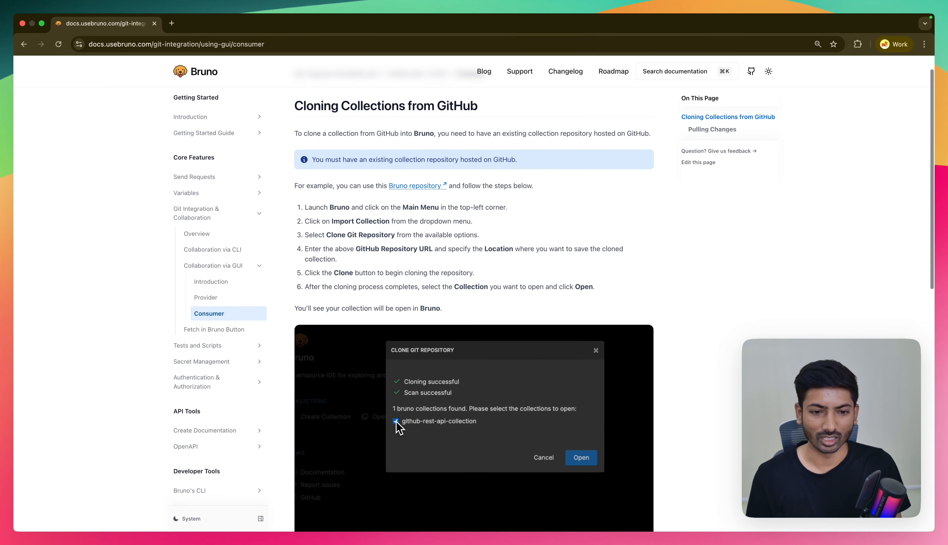
scroll(281, 298, "down", 3)
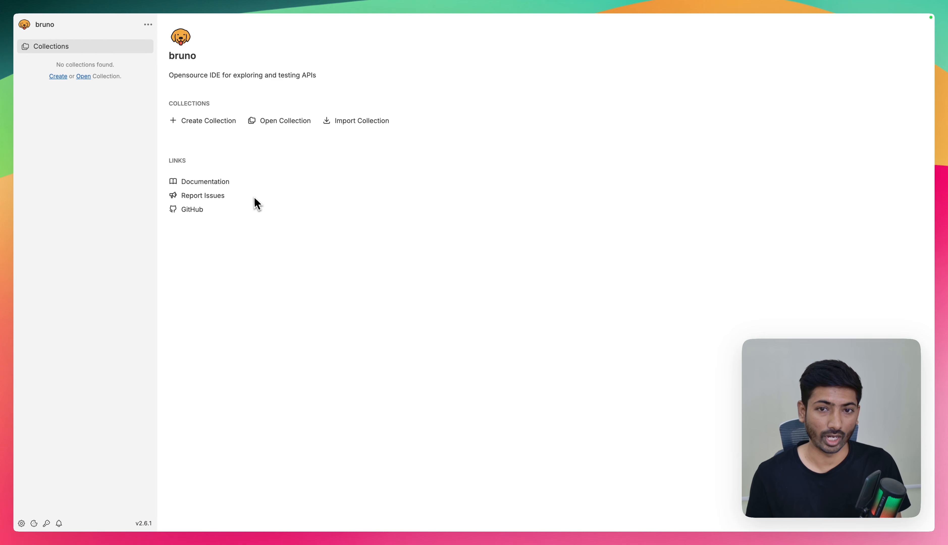
- In the Bruno app, create a collection named git-cli-example located in the bruno folder
left_click(147, 24)
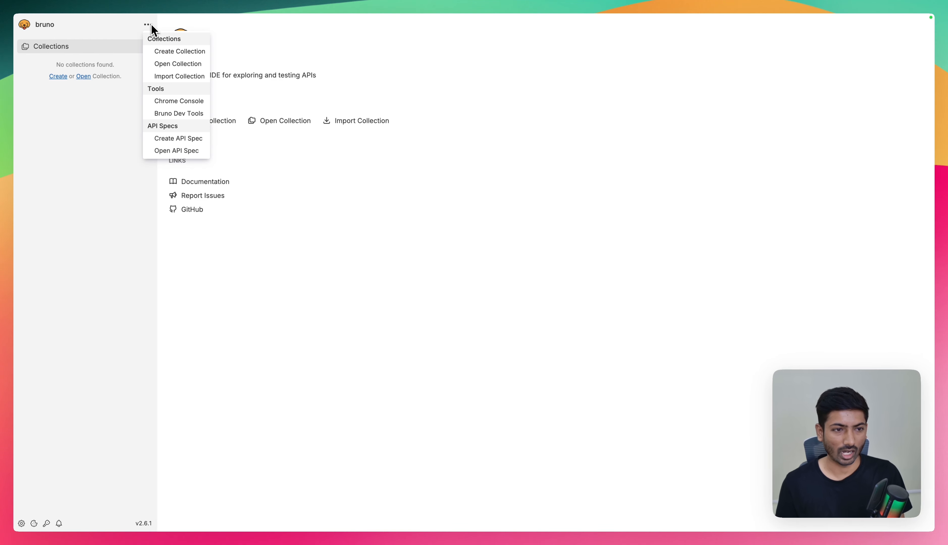
left_click(160, 52)
type("git-cli-example")
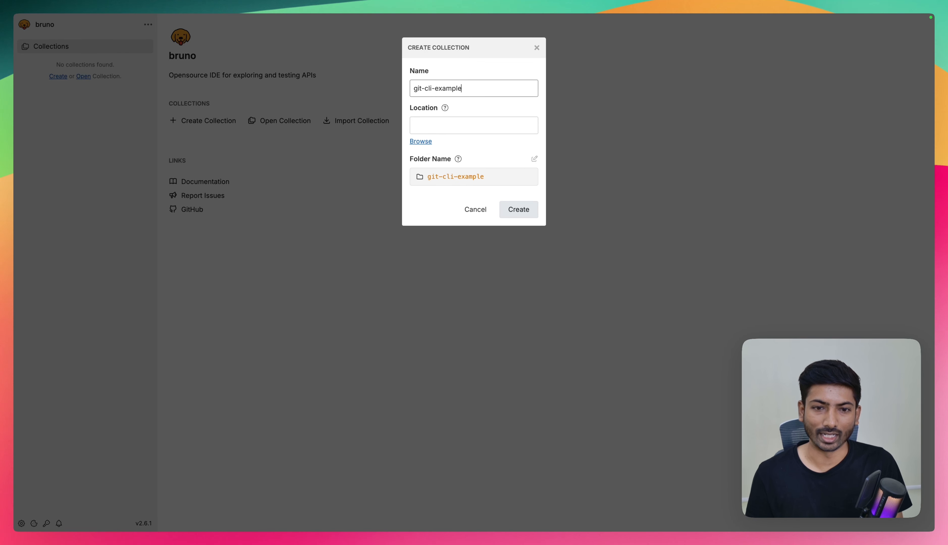
left_click(421, 141)
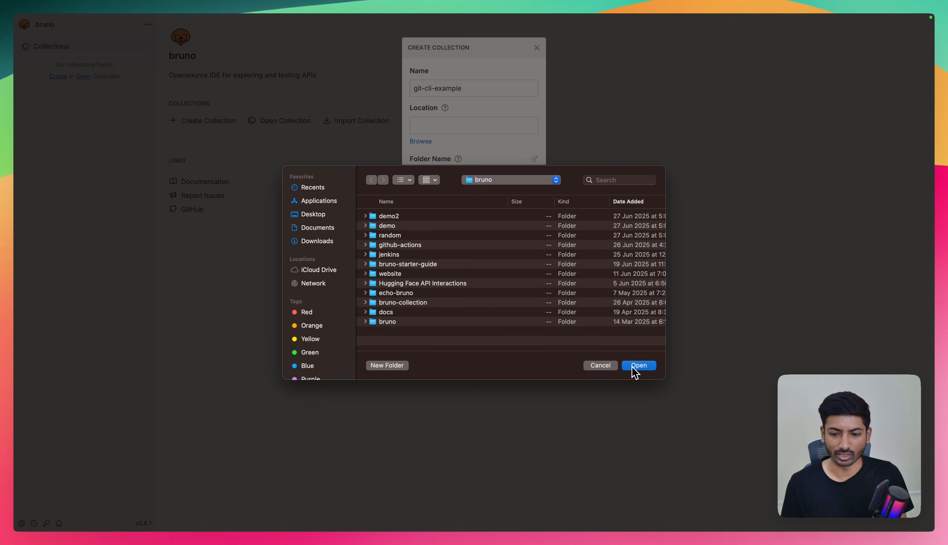
left_click(634, 367)
left_click(521, 212)
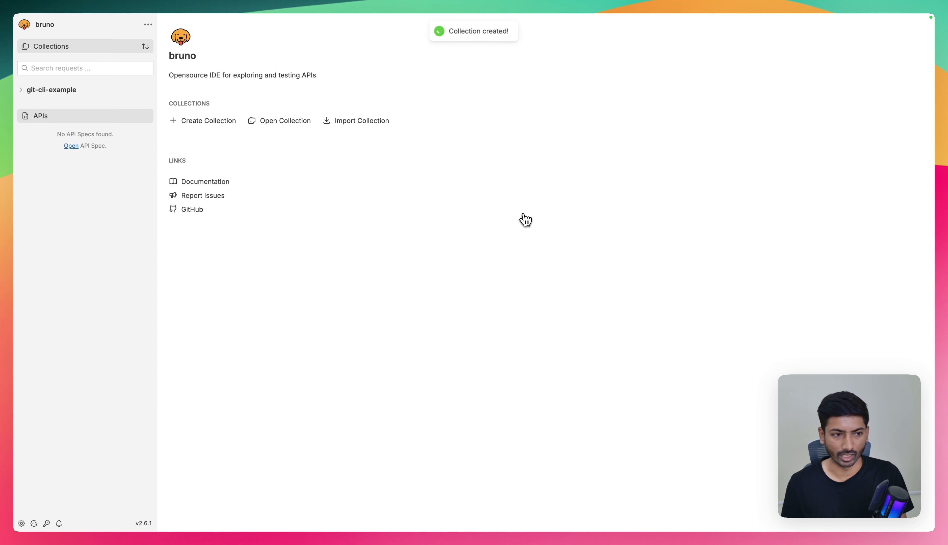
left_click(148, 91)
left_click(139, 103)
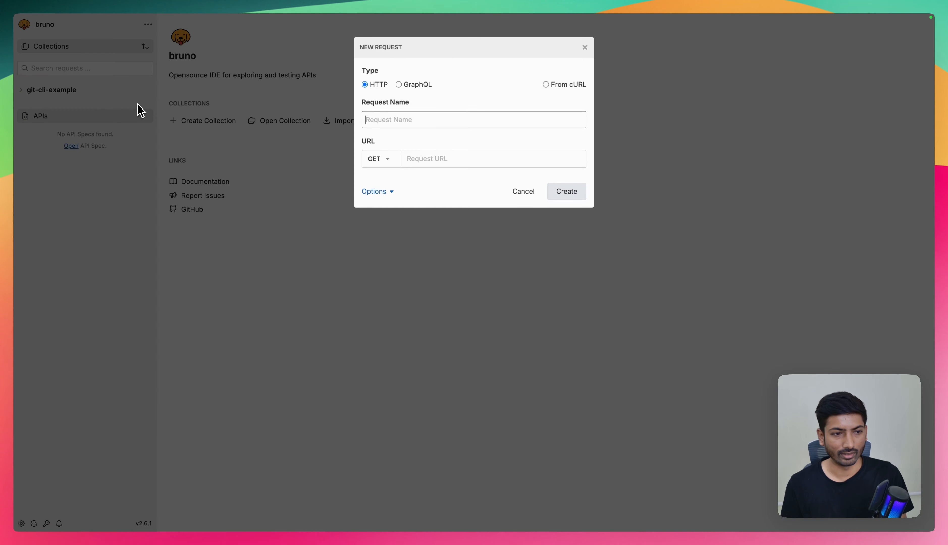
left_click(380, 158)
left_click(378, 192)
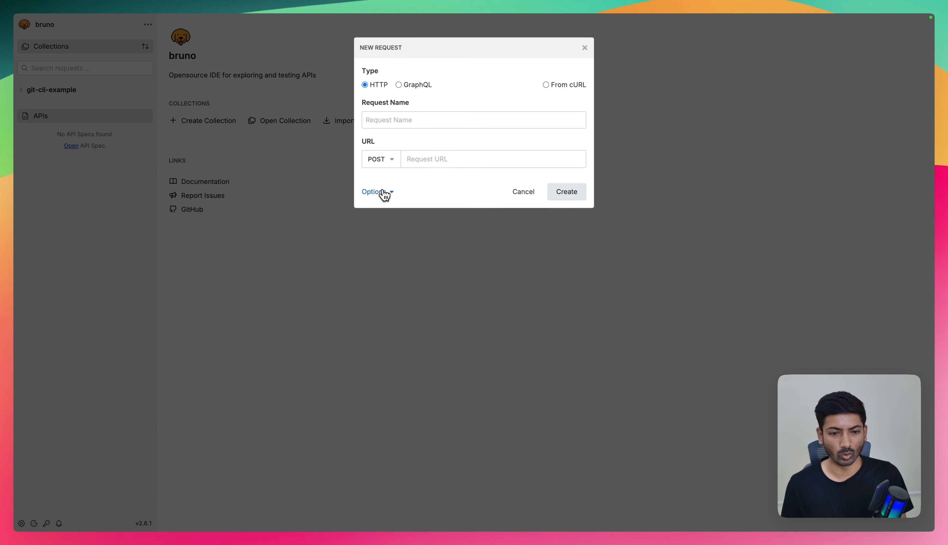
left_click(386, 121)
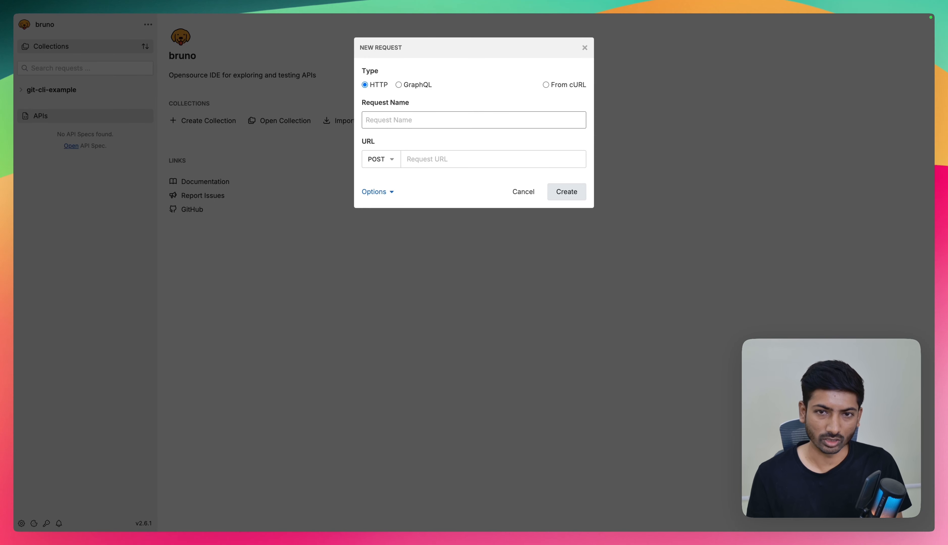
type("htt")
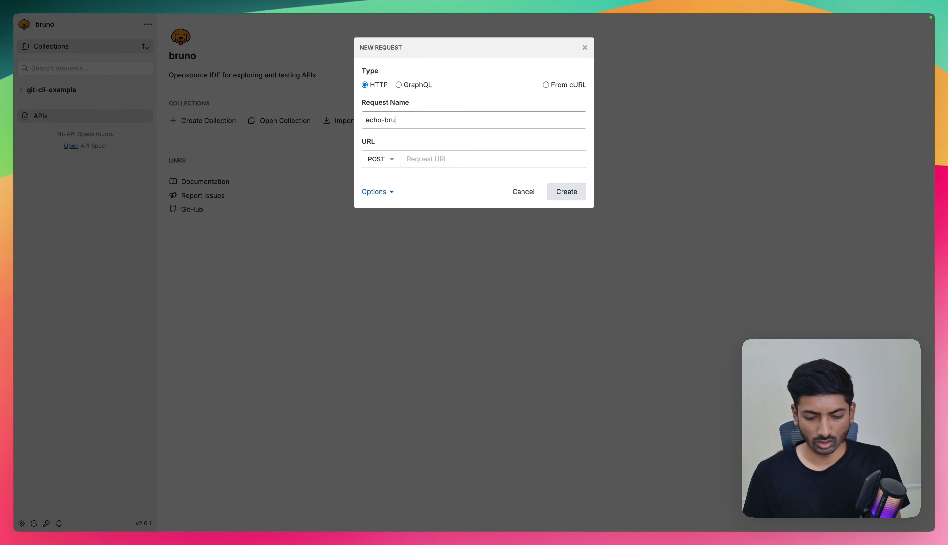
left_click(435, 158)
type("htt")
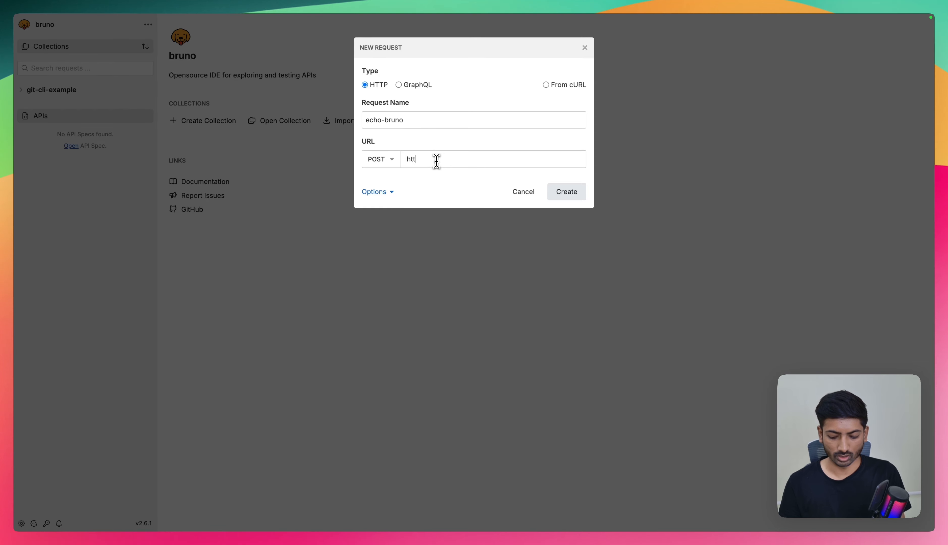
type("ps://echo.us")
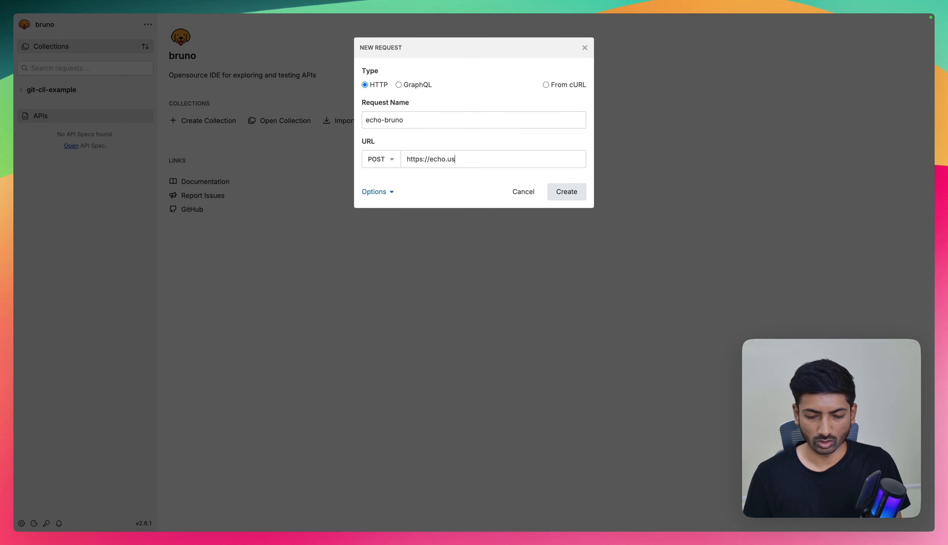
type("ebruno.com")
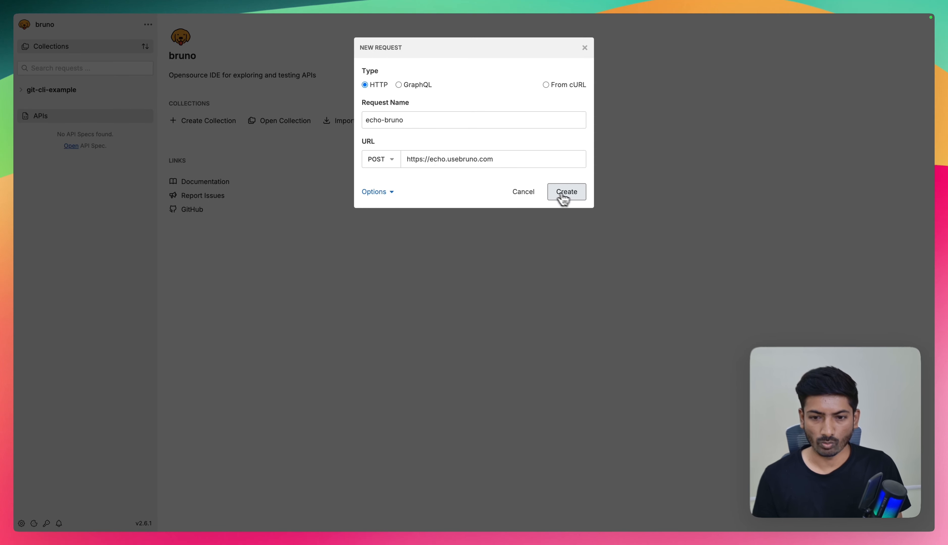
left_click(564, 193)
- Save Safe Mode as the collection's JavaScript sandbox level and set the echo-bruno request body type to JSON
left_click(80, 99)
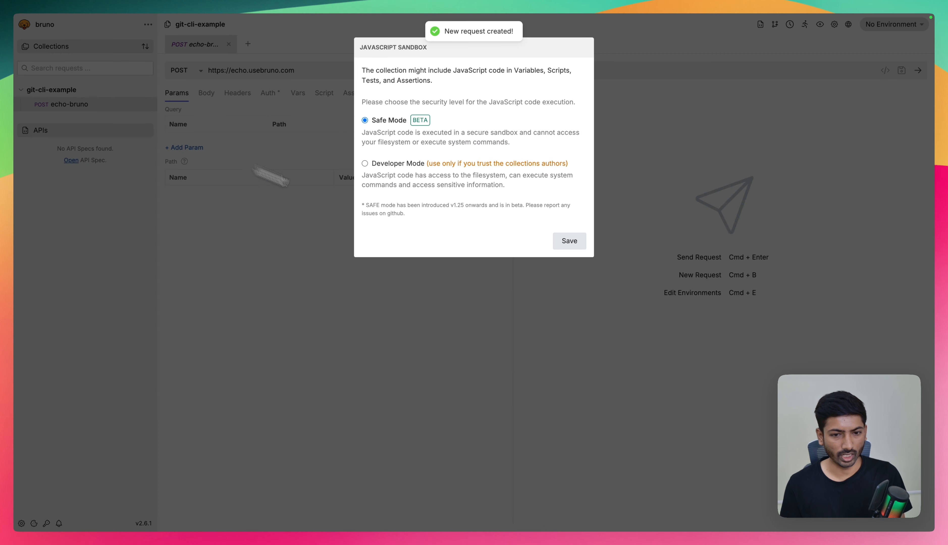
left_click(568, 240)
left_click(208, 94)
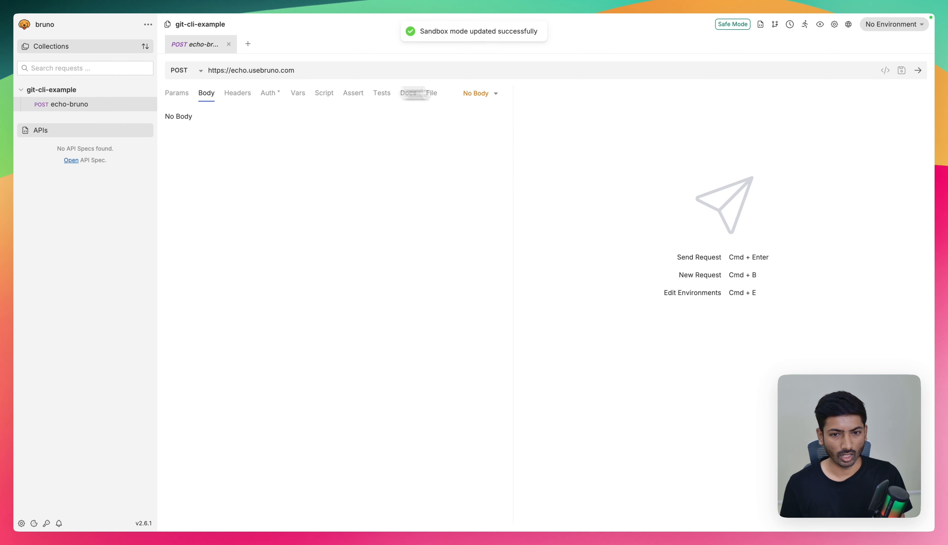
left_click(476, 94)
left_click(472, 163)
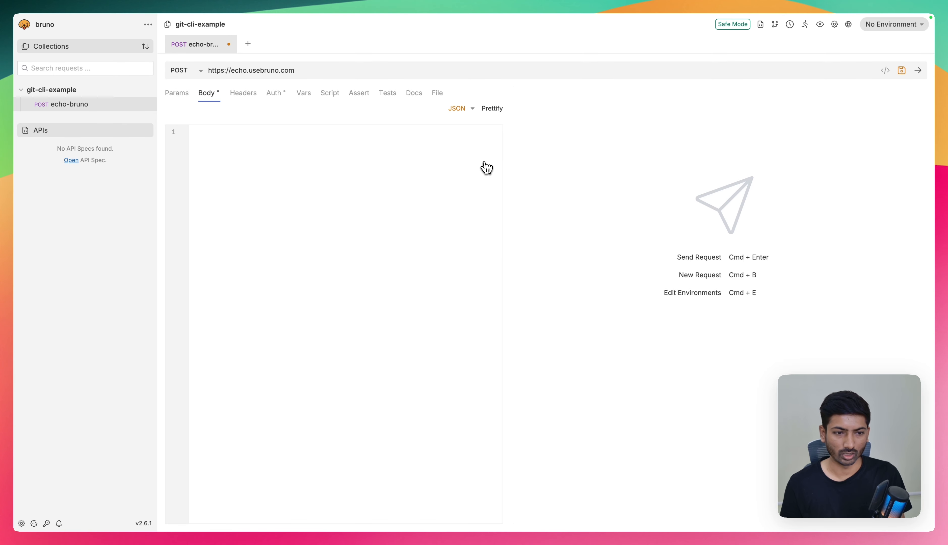
- Enter {"name":"Bruno"} as the JSON body of echo-bruno, then save and send the request
left_click(202, 139)
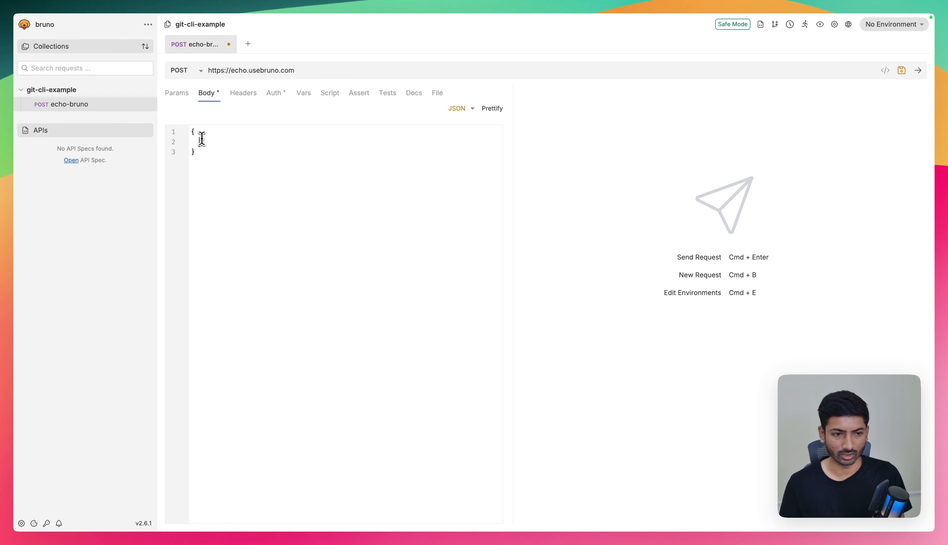
type("\"na")
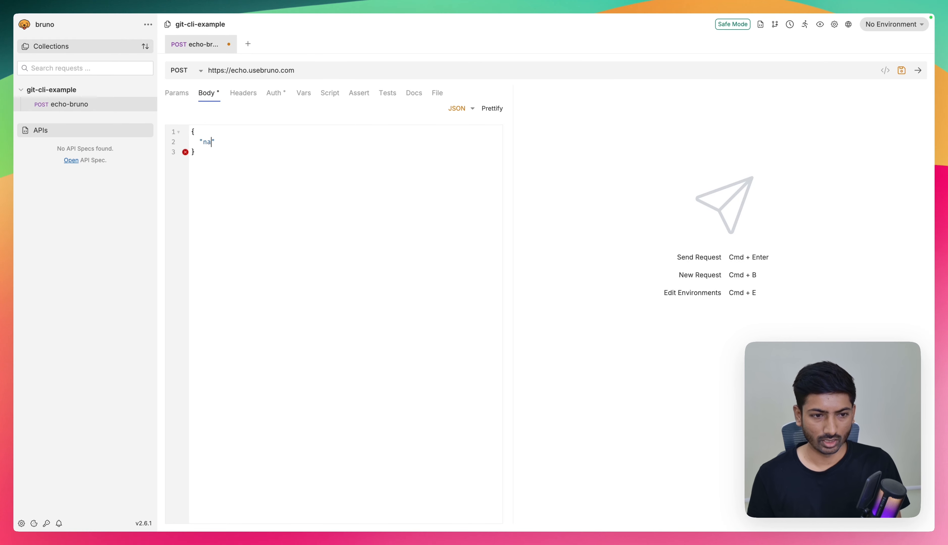
type("no")
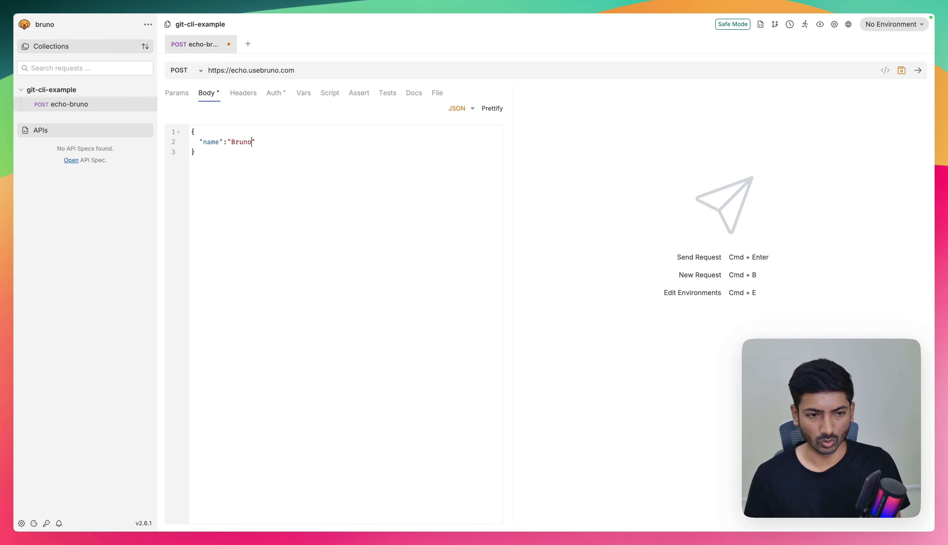
key("super+s")
key("super+s")
key("super+Return")
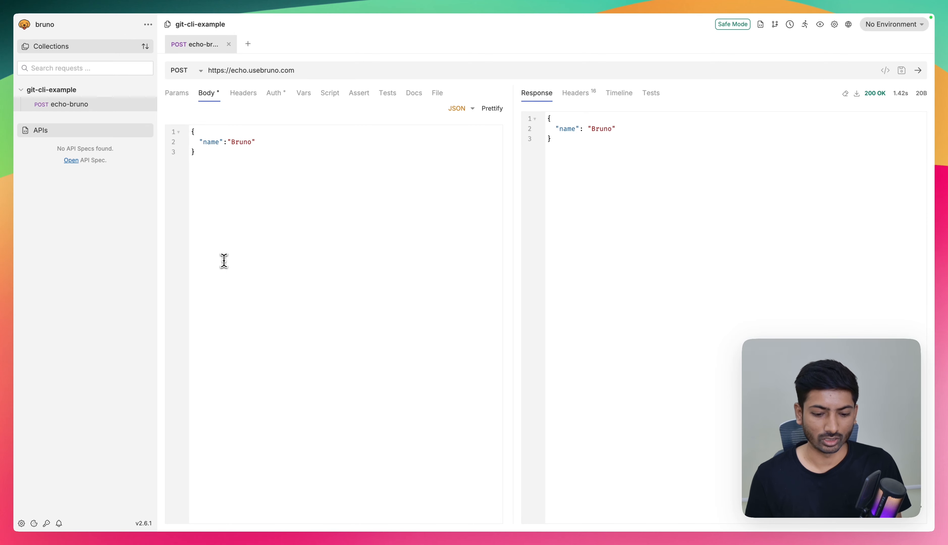
- Switch to the terminal application
key("super+space")
type("te")
key("Return")
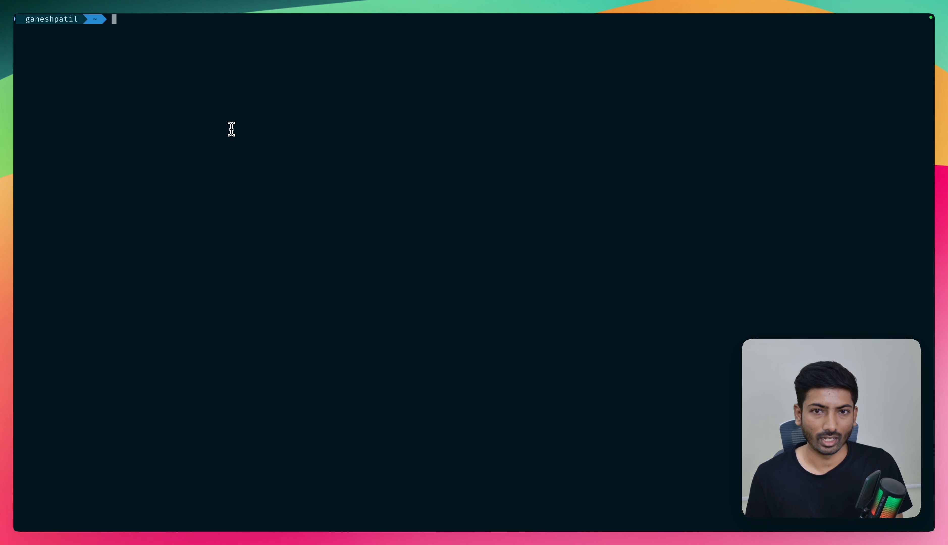
- Begin a cd command toward the Desktop folder and check the git-cli-example collection's location in its Bruno overview
type("cd ")
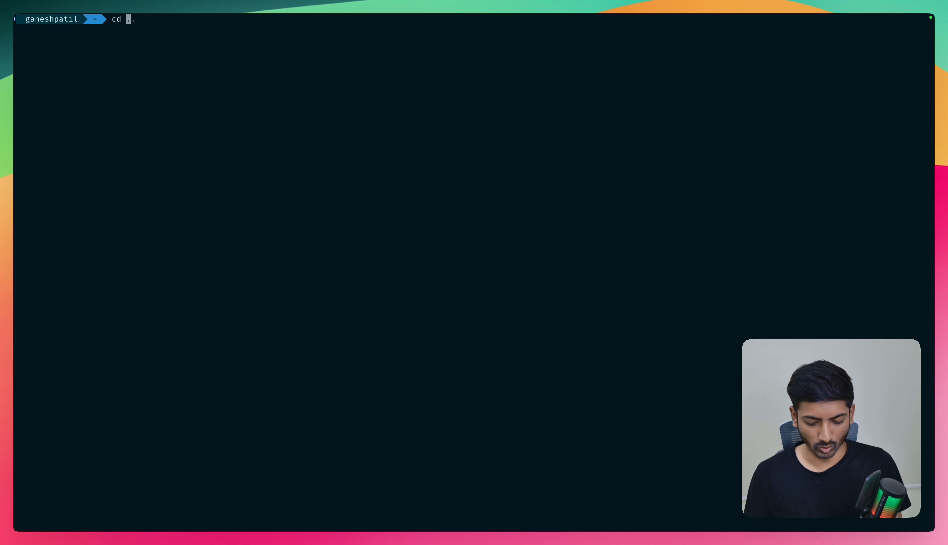
type("Desk")
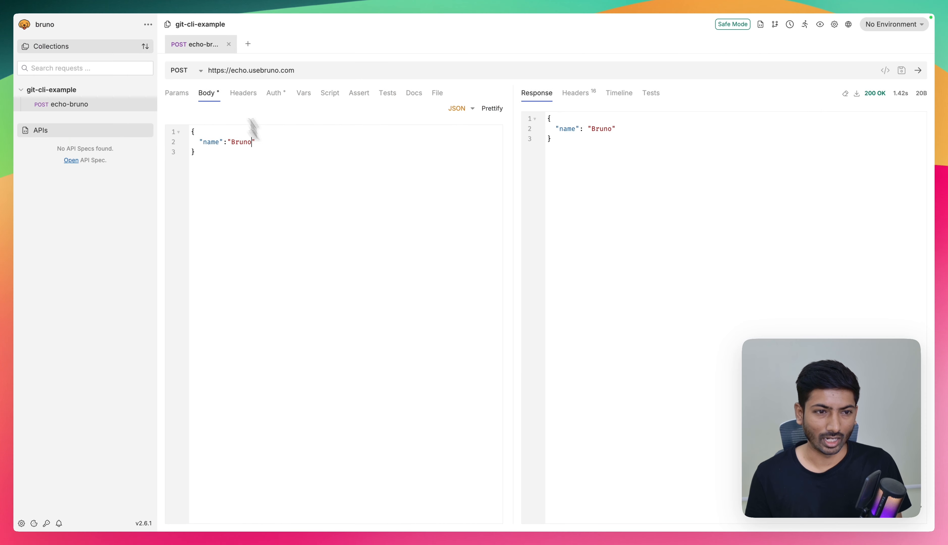
left_click(70, 92)
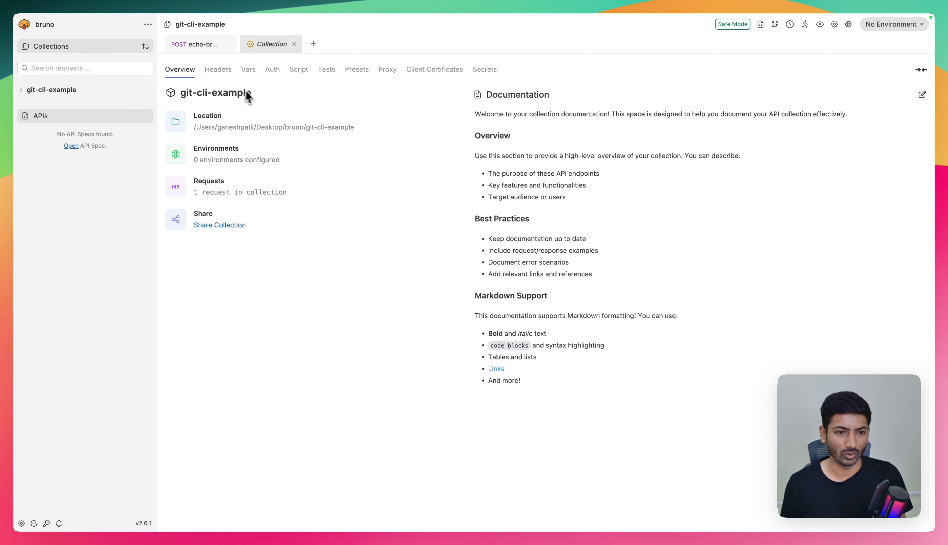
left_click_drag(198, 127, 344, 127)
left_click_drag(162, 69, 213, 64)
left_click(295, 45)
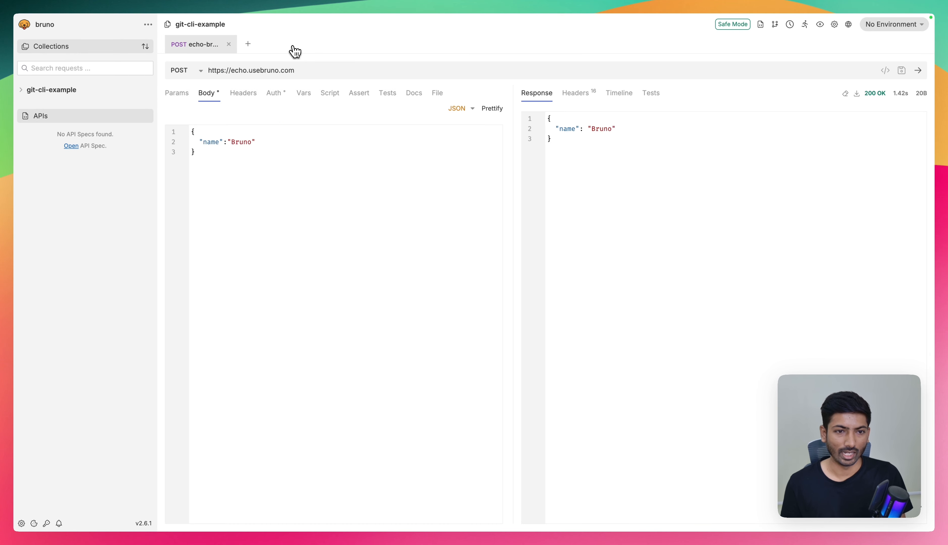
- Return to the terminal and change the working directory to Desktop/bruno/git-cli-example
key("ctrl+Right")
type("top/")
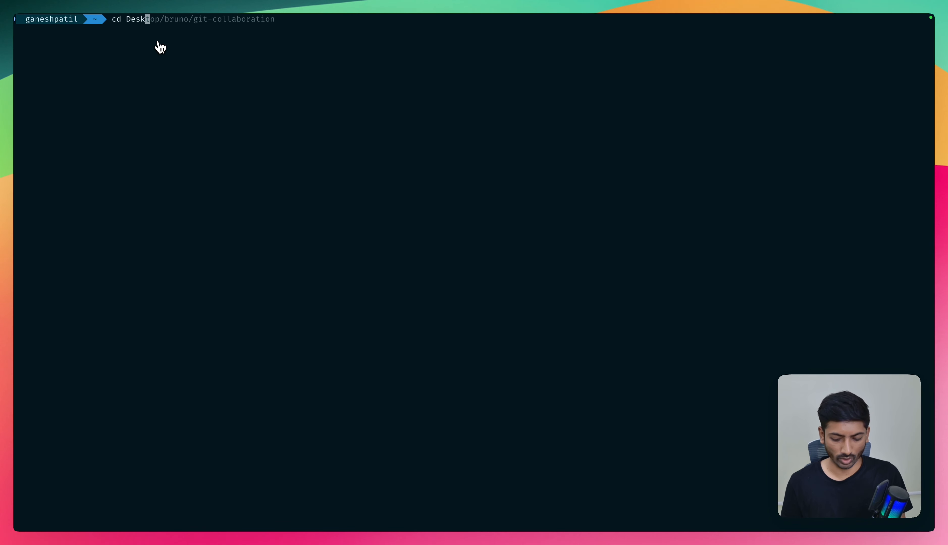
type("brun")
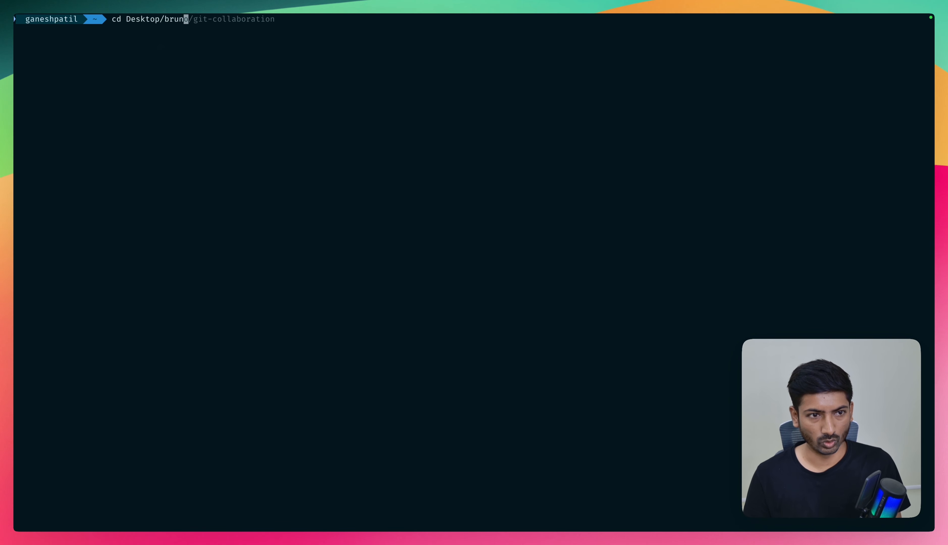
type("o/git-cl")
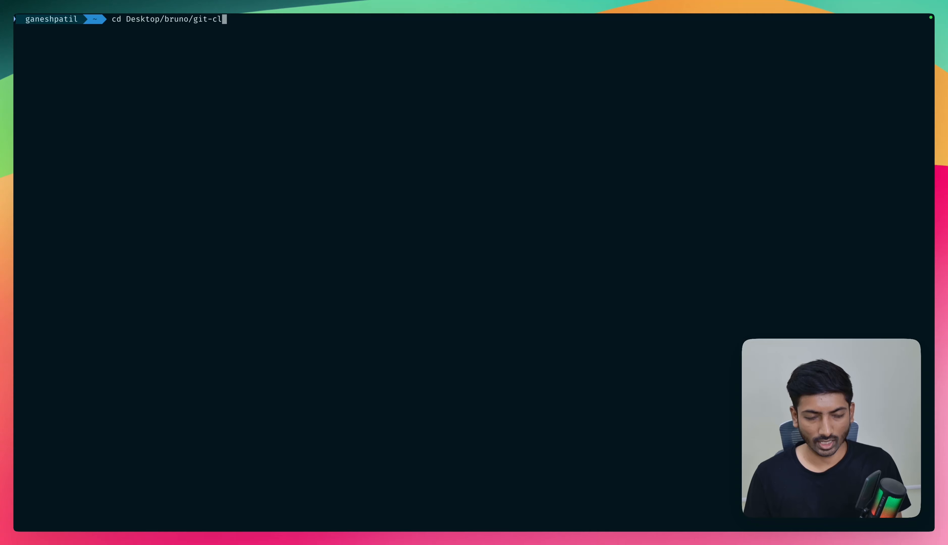
key("Tab")
key("Return")
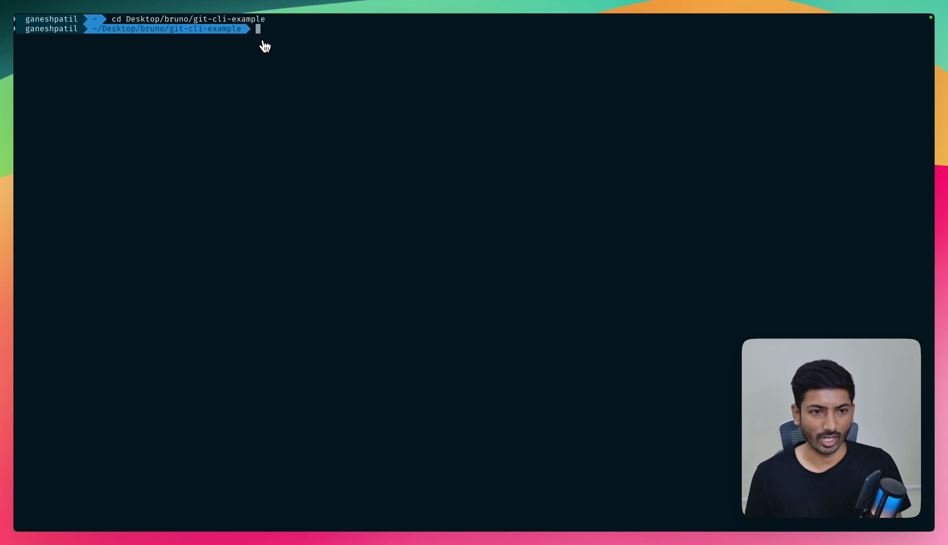
- Enter git init without running it and review Bruno's Collaboration via CLI documentation on initializing, committing and pushing a collection
type("i")
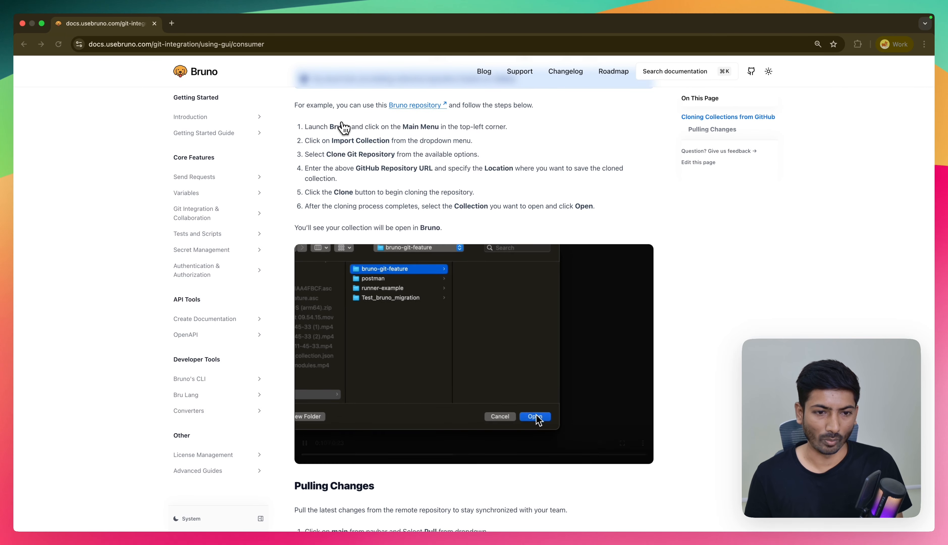
left_click(217, 217)
left_click(214, 253)
scroll(336, 267, "down", 8)
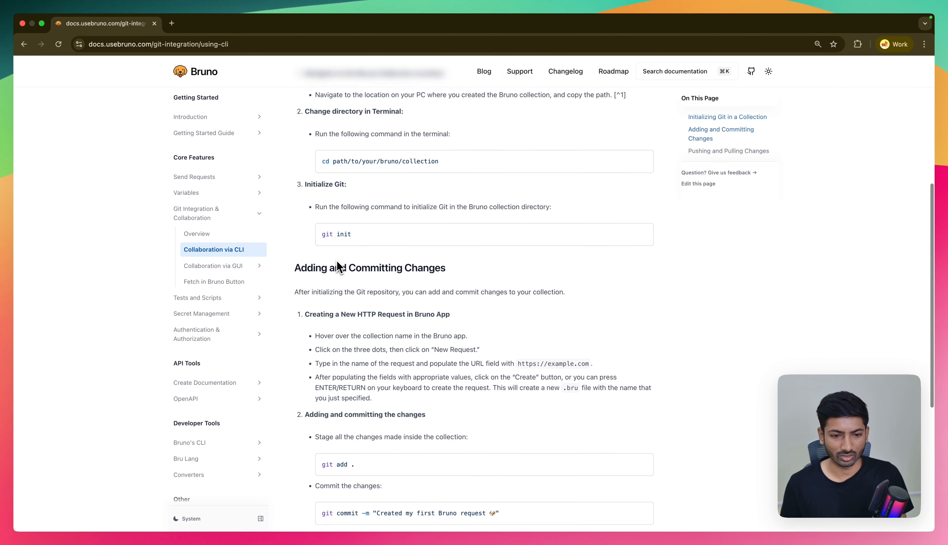
scroll(335, 267, "up", 3)
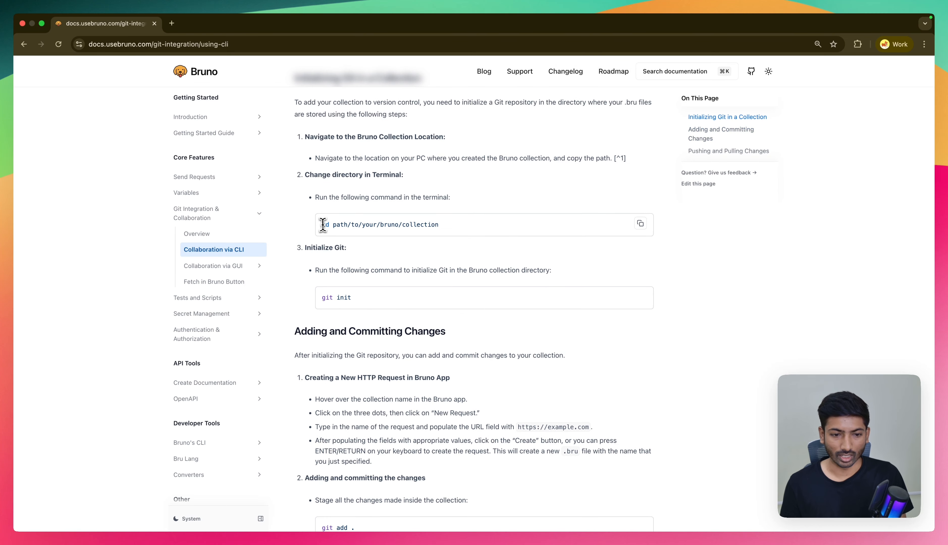
left_click_drag(323, 224, 439, 225)
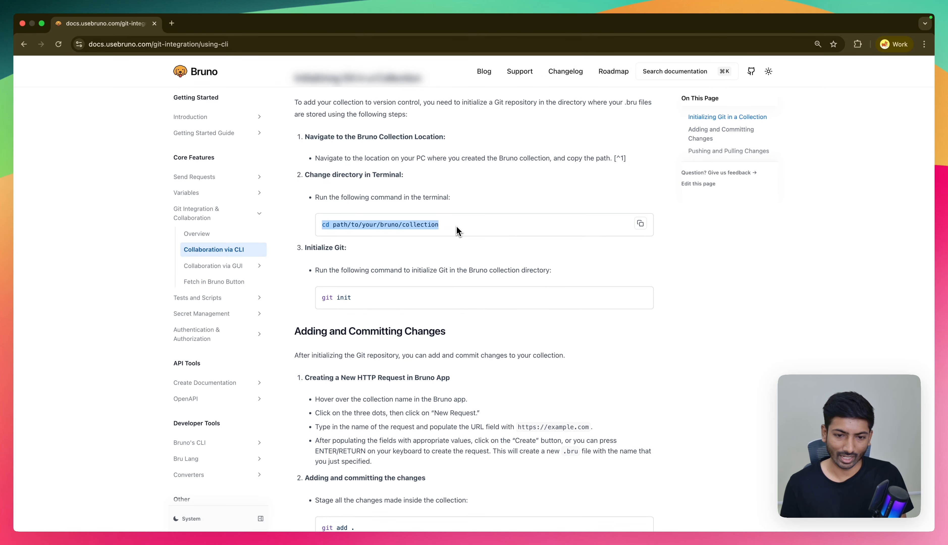
left_click_drag(323, 298, 351, 298)
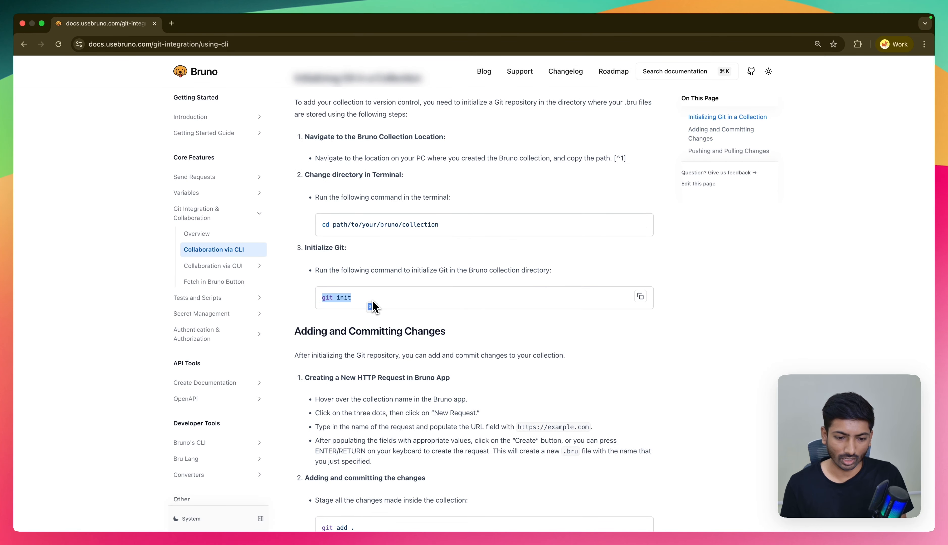
scroll(372, 306, "down", 1)
scroll(373, 306, "down", 4)
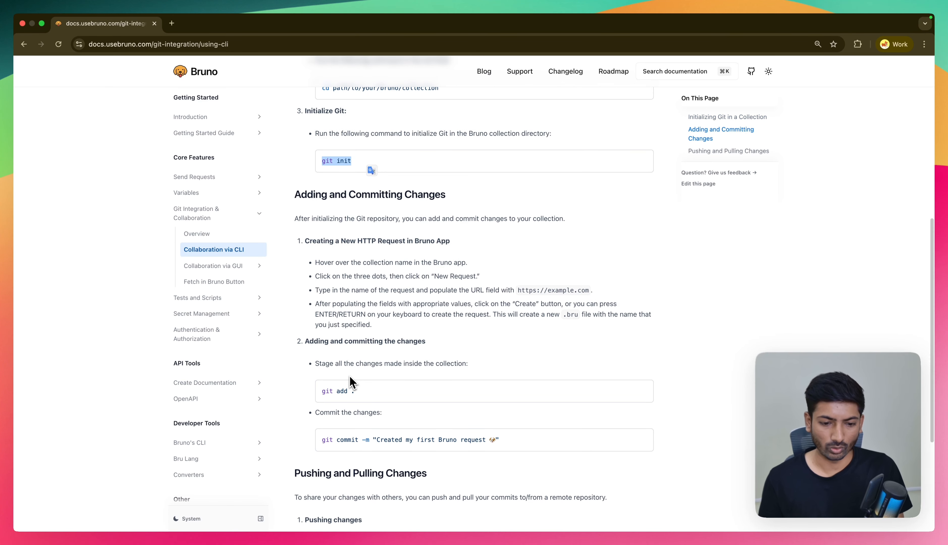
scroll(331, 459, "down", 5)
- Return to the terminal, run git init in the collection folder and stage all its files with git add
key("ctrl+Right")
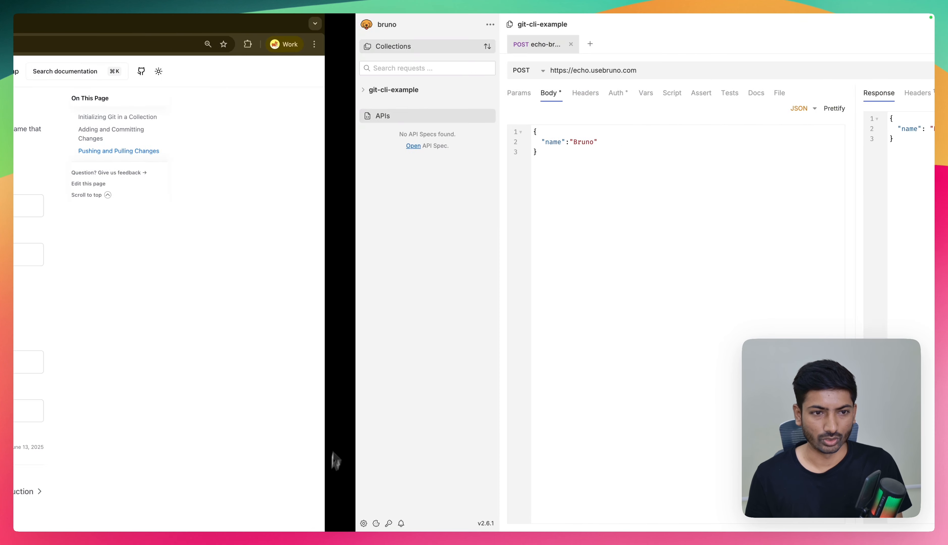
key("ctrl+Right")
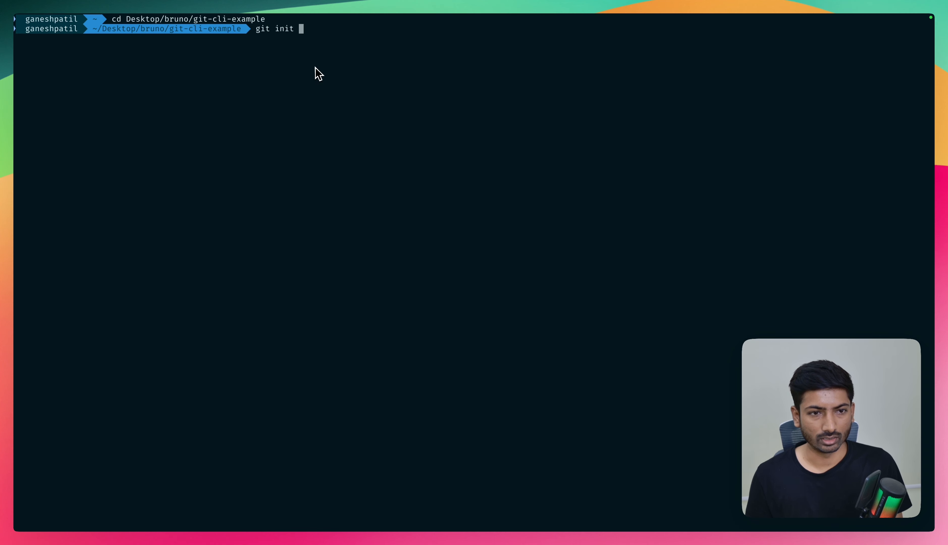
key("Return")
type("git add .")
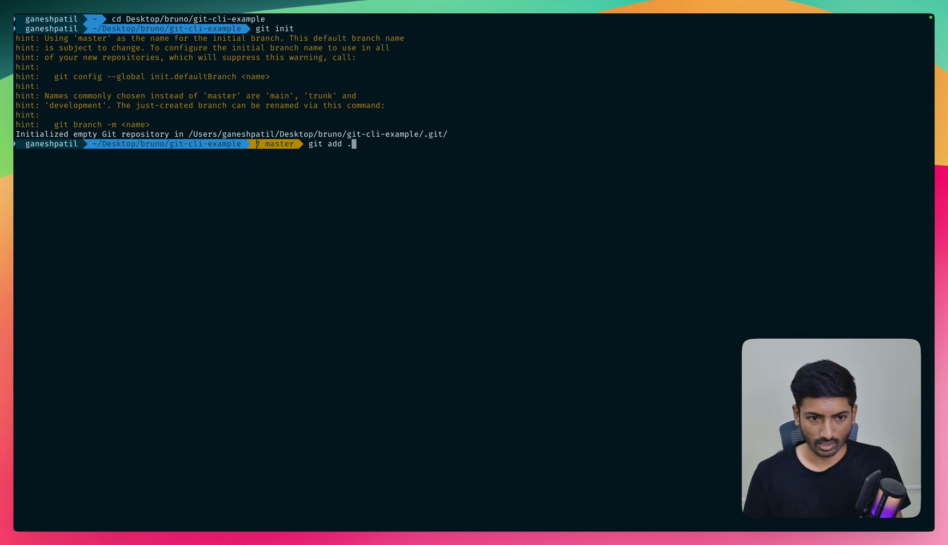
key("Return")
- Write git commit, spelled out in full rather than as the ci alias, as the command for the staged files
type("git ci")
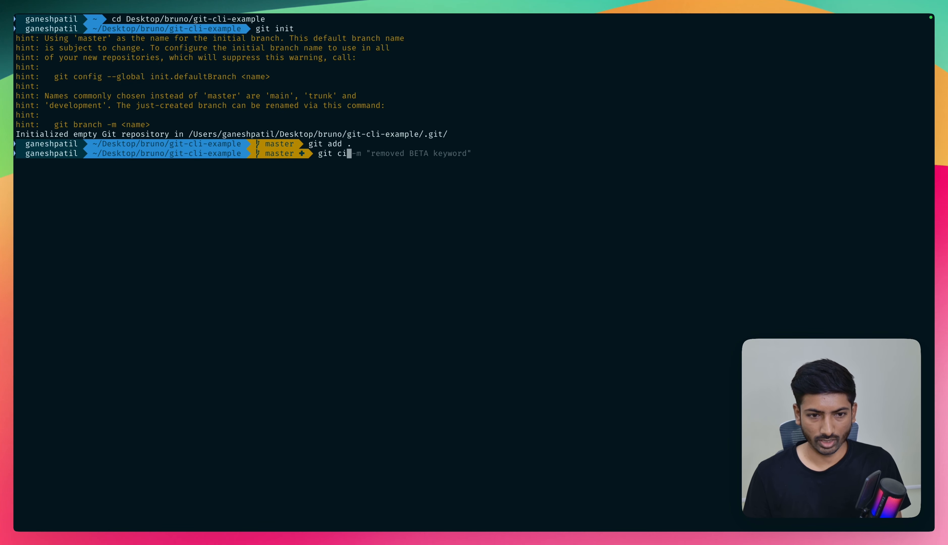
key("BackSpace")
type("i")
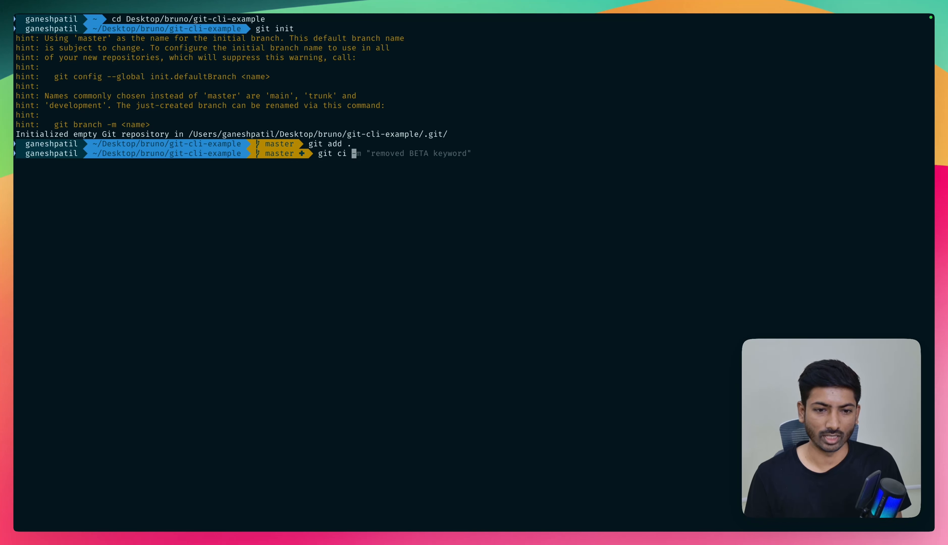
key("BackSpace")
key("BackSpace")
type("ommit")
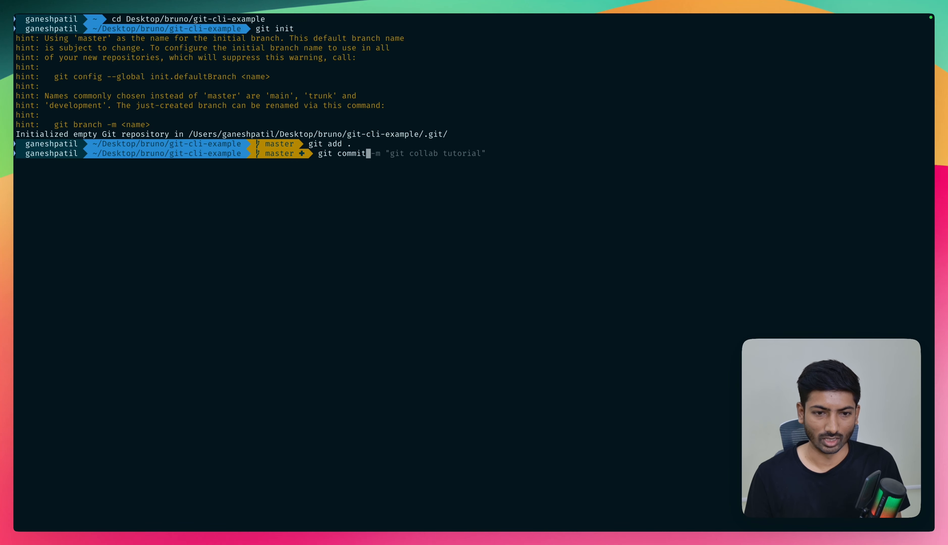
key("BackSpace")
key("BackSpace")
key("BackSpace")
key("BackSpace")
key("BackSpace")
type("i")
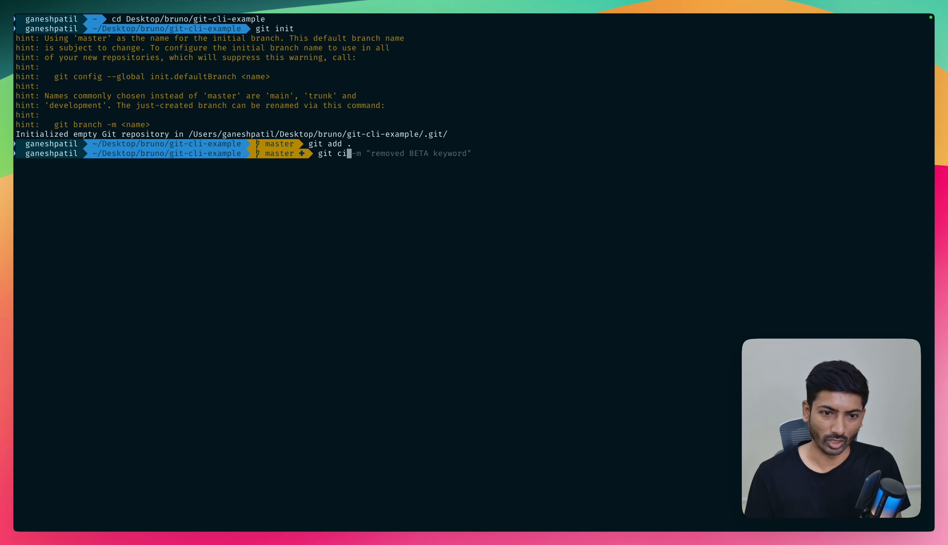
key("BackSpace")
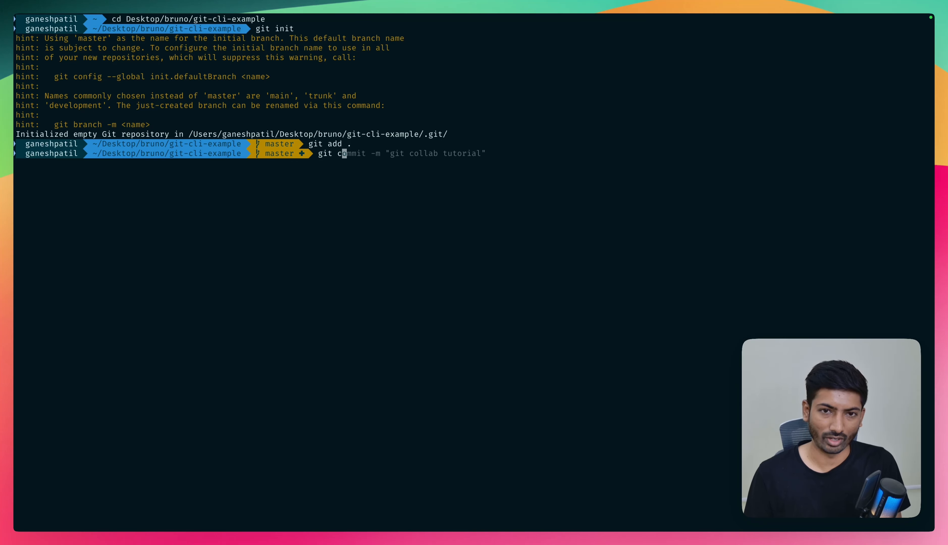
type("ommit")
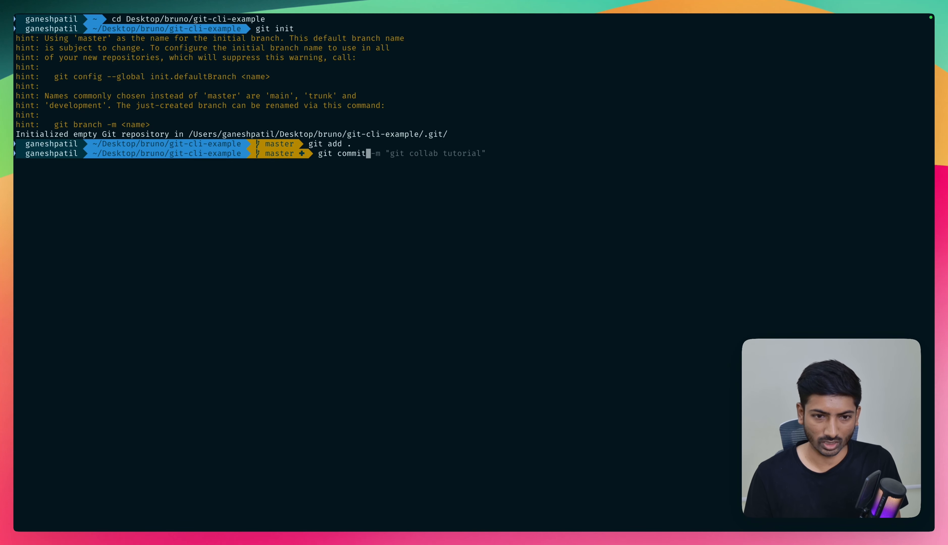
- Complete the commit command with the -m option and the message "add new collection"
key("Right")
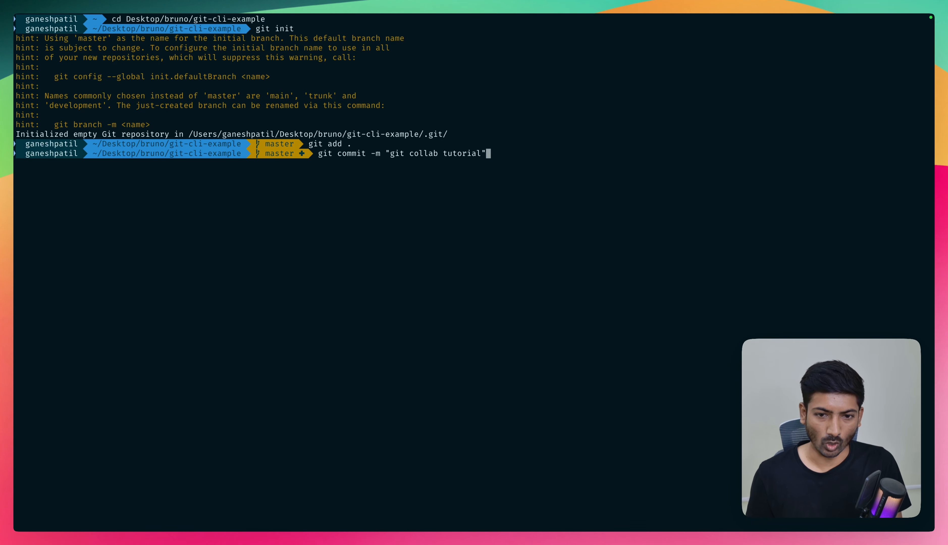
key("Left")
key("BackSpace")
key("BackSpace")
key("BackSpace")
key("BackSpace")
key("BackSpace")
key("BackSpace")
key("BackSpace")
key("BackSpace")
key("BackSpace")
key("BackSpace")
key("BackSpace")
key("BackSpace")
key("BackSpace")
key("BackSpace")
key("BackSpace")
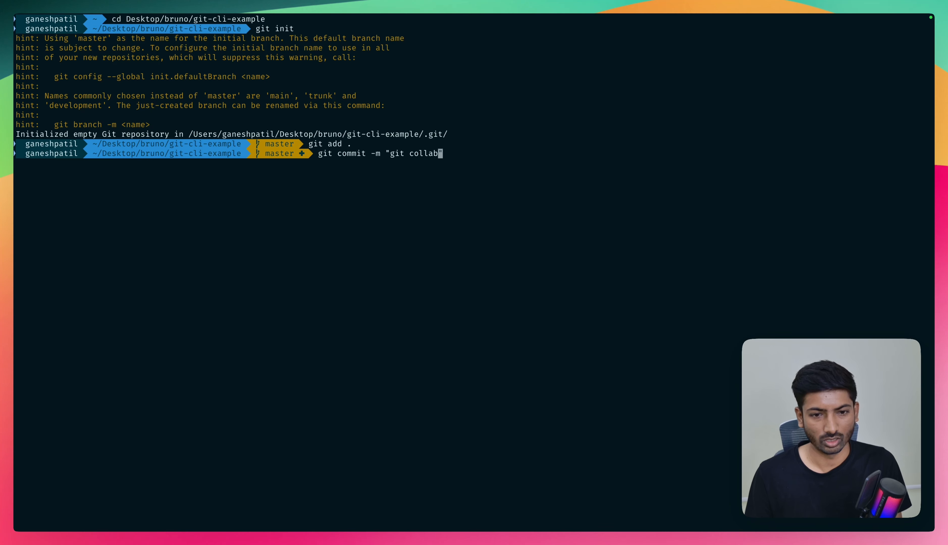
key("BackSpace")
key("BackSpace")
key("BackSpace")
key("BackSpace")
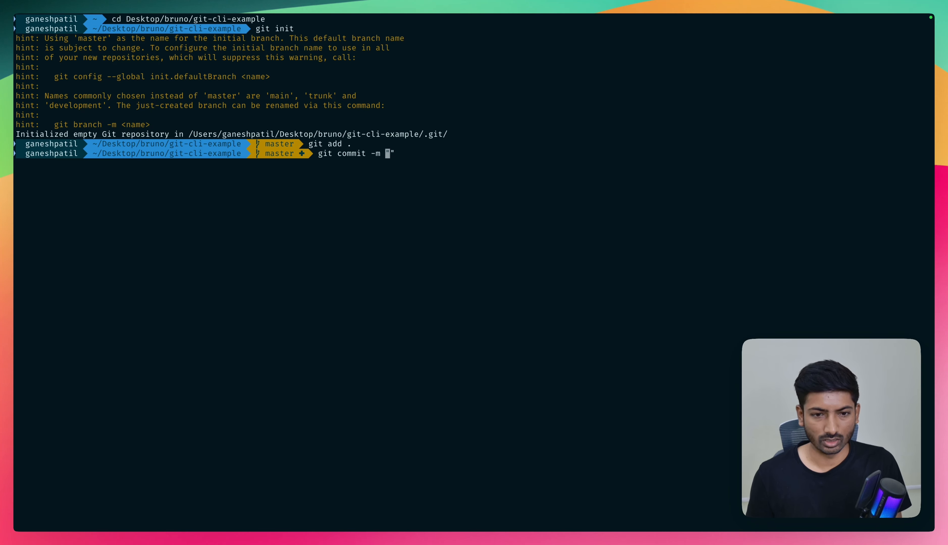
type("add")
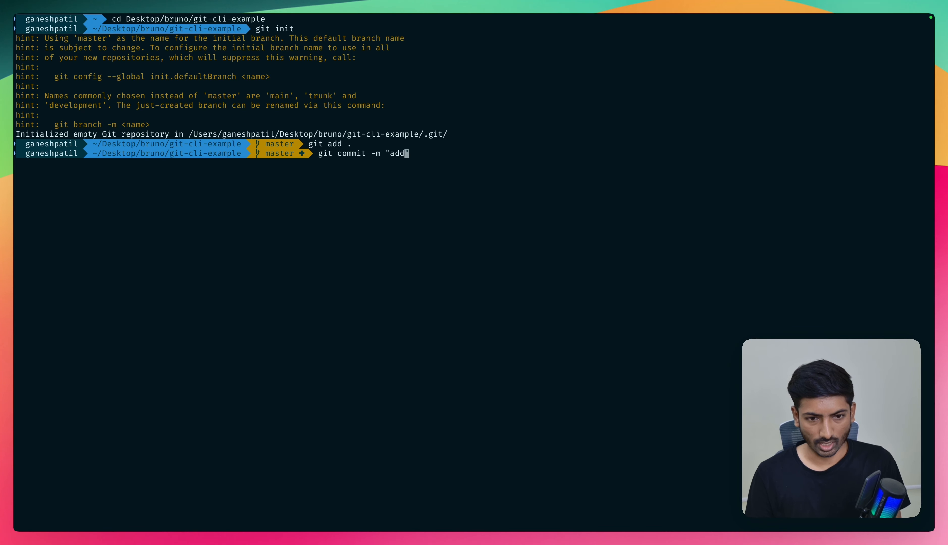
type(" new collection")
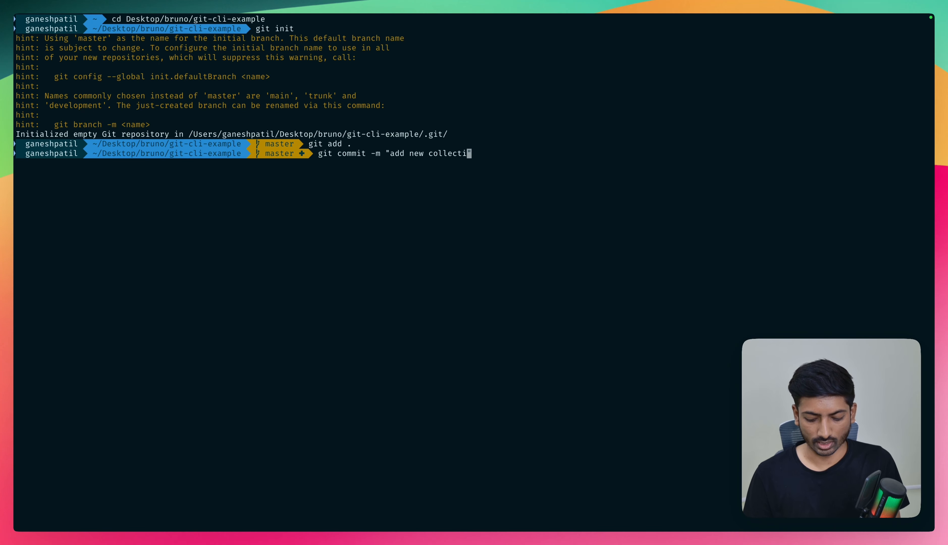
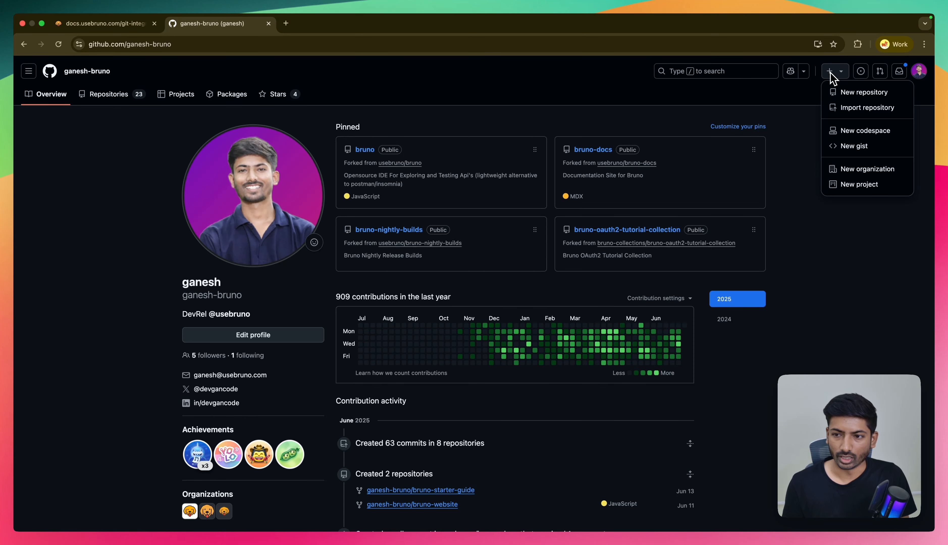
- Create a new public GitHub repository named git-example, without a README, .gitignore or license
left_click(838, 98)
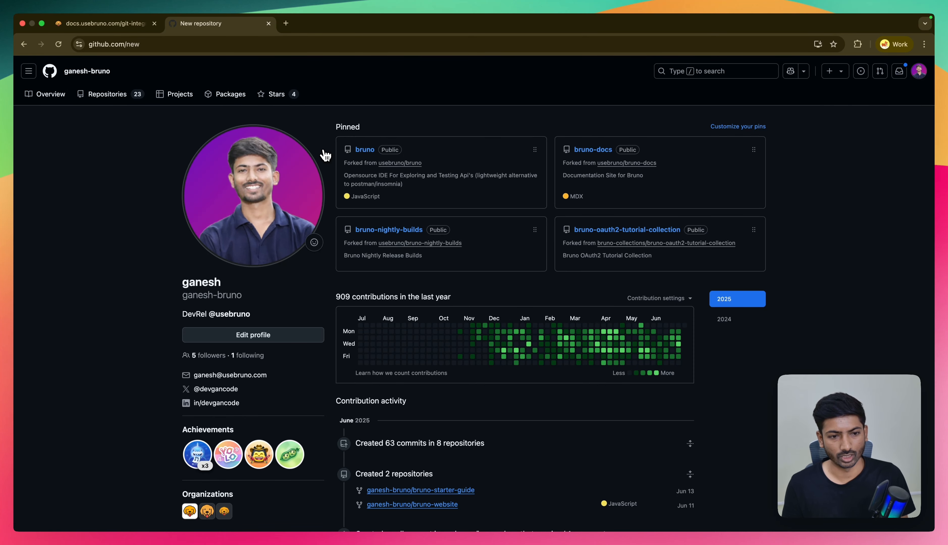
left_click(413, 248)
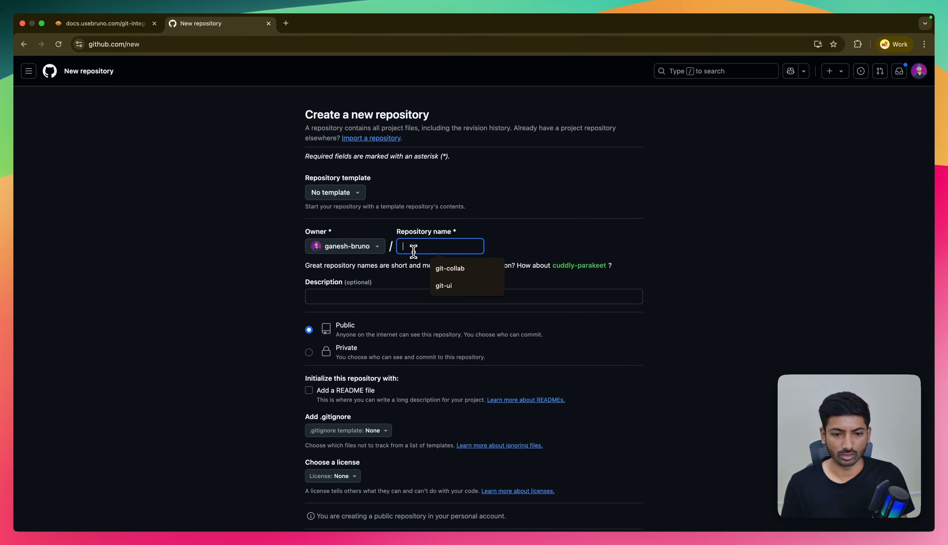
type("git-c")
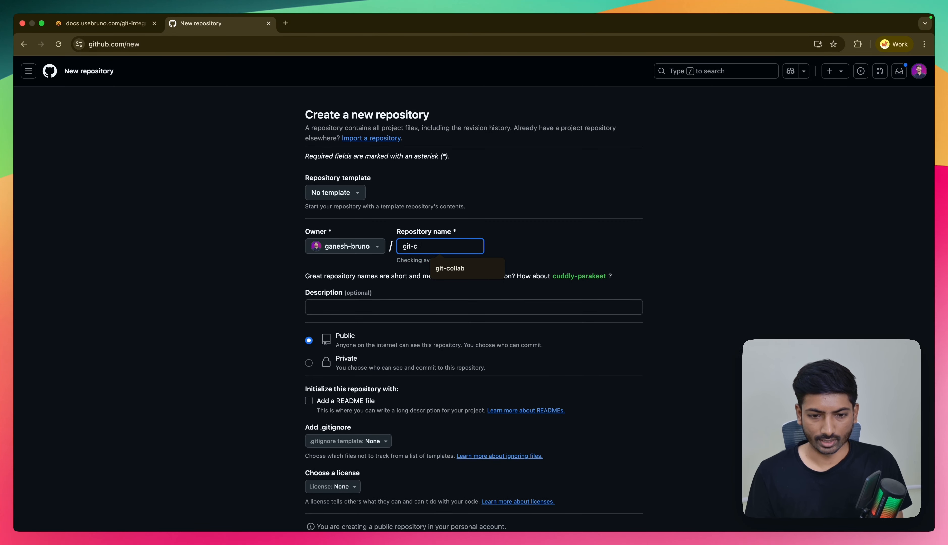
key("BackSpace")
type("example")
scroll(376, 317, "down", 3)
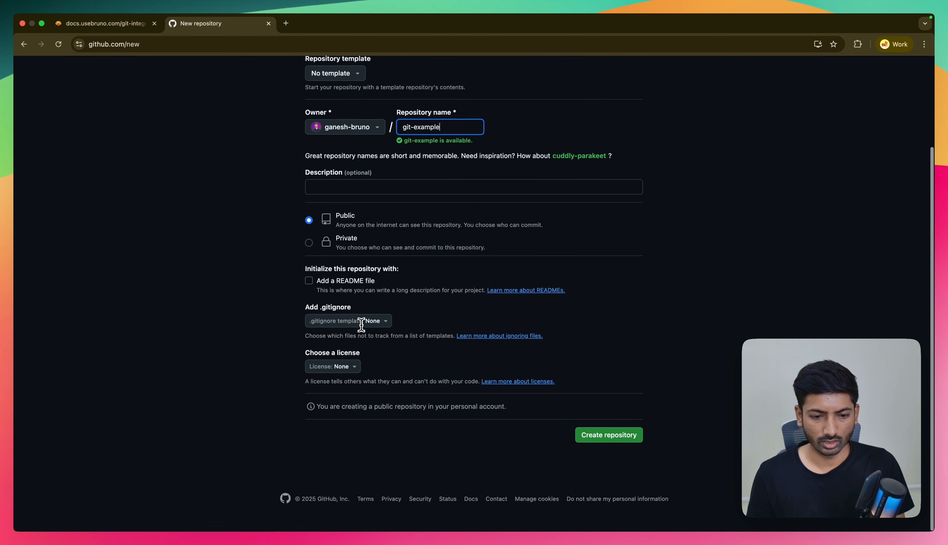
left_click(602, 443)
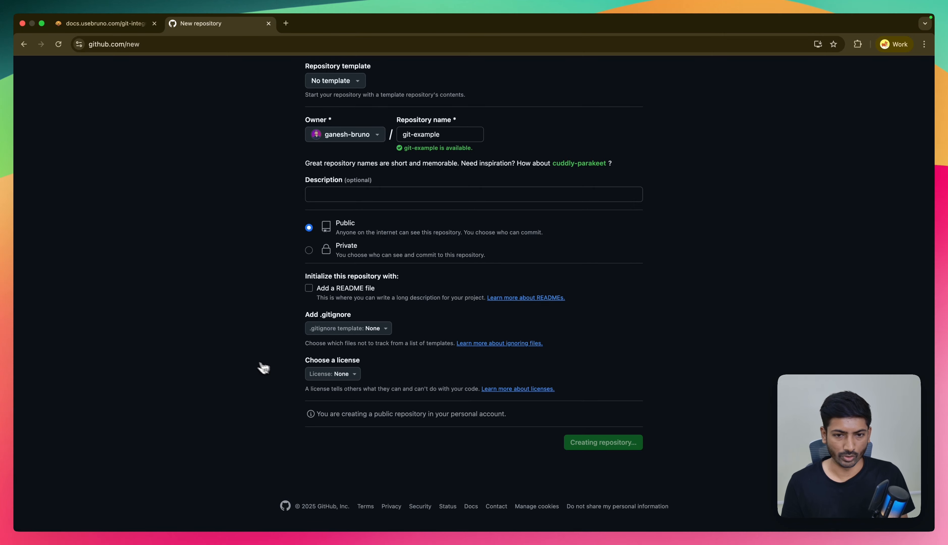
- Review the new repository's command-line setup instructions and copy its HTTPS URL from the quick setup section
scroll(245, 362, "down", 2)
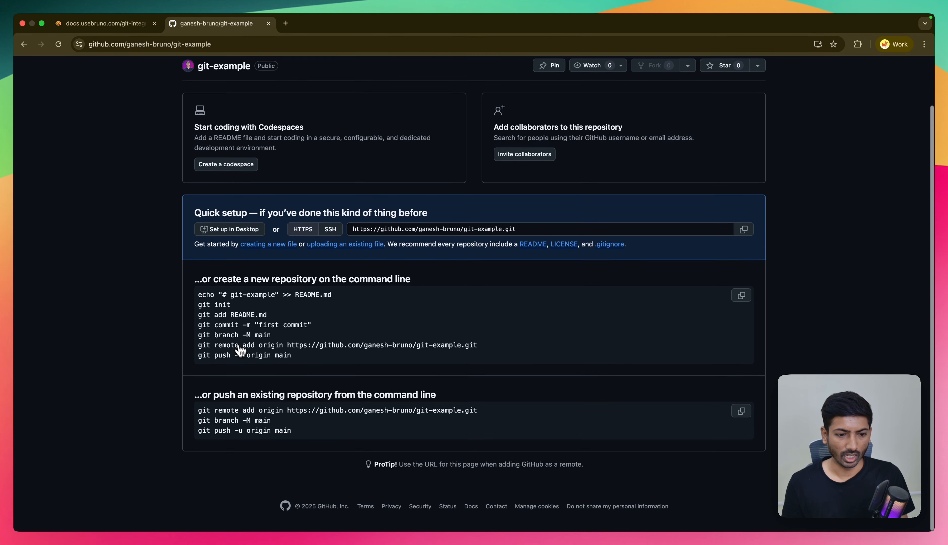
left_click_drag(197, 327, 179, 339)
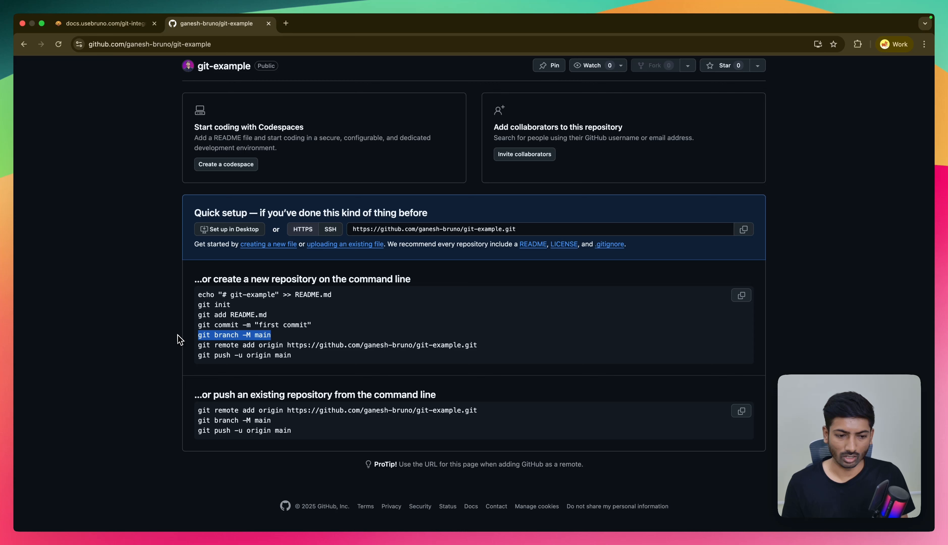
left_click(211, 338)
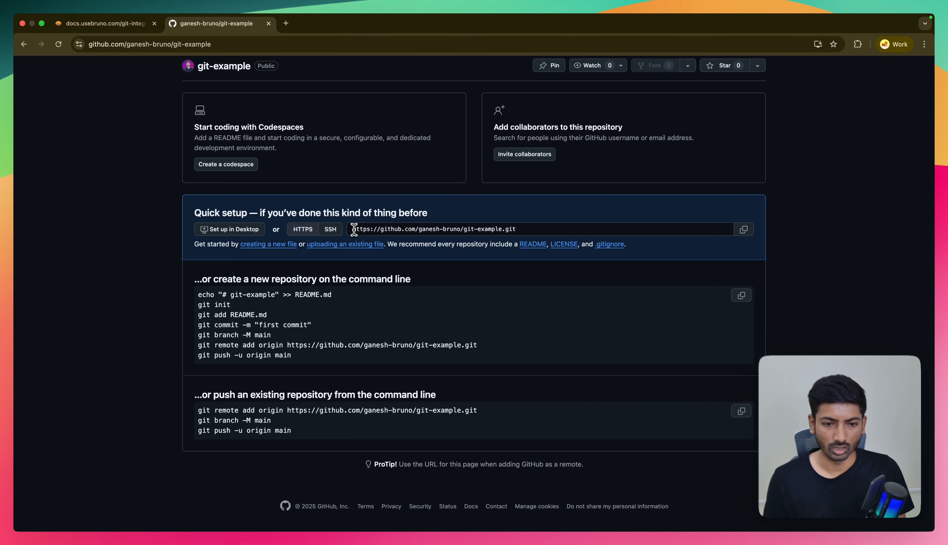
left_click_drag(351, 229, 523, 229)
key("super+c")
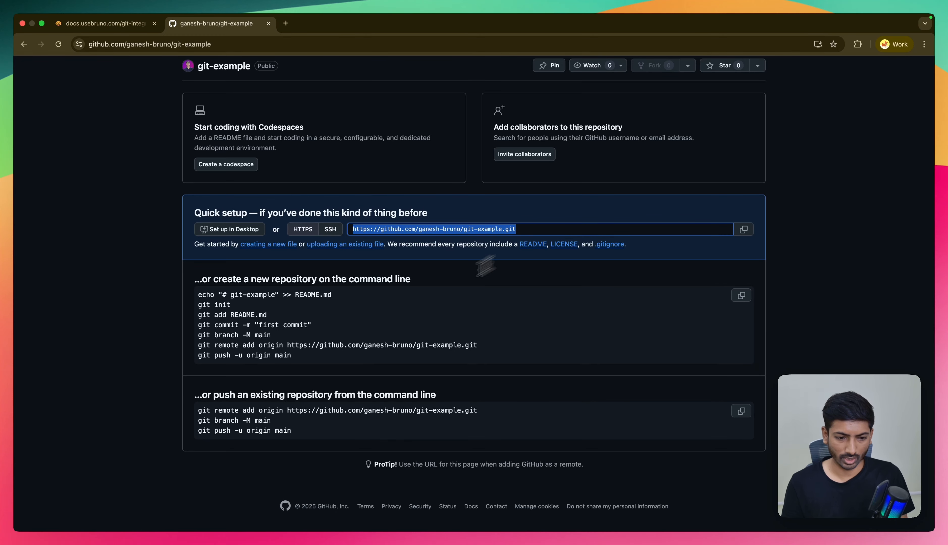
- Switch to the terminal and add the git-example repository's copied HTTPS URL as the remote origin with git remote add origin
key("ctrl+Right")
key("ctrl+Right")
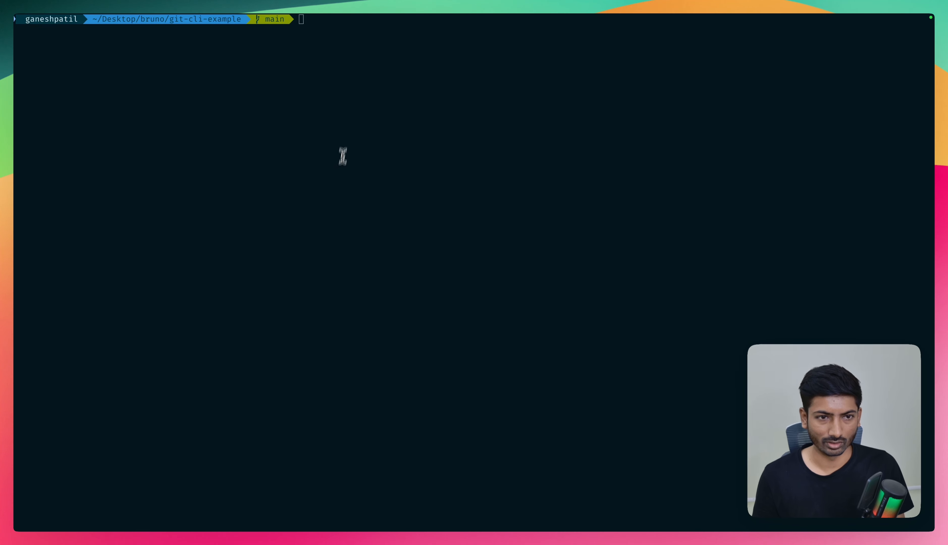
type("git")
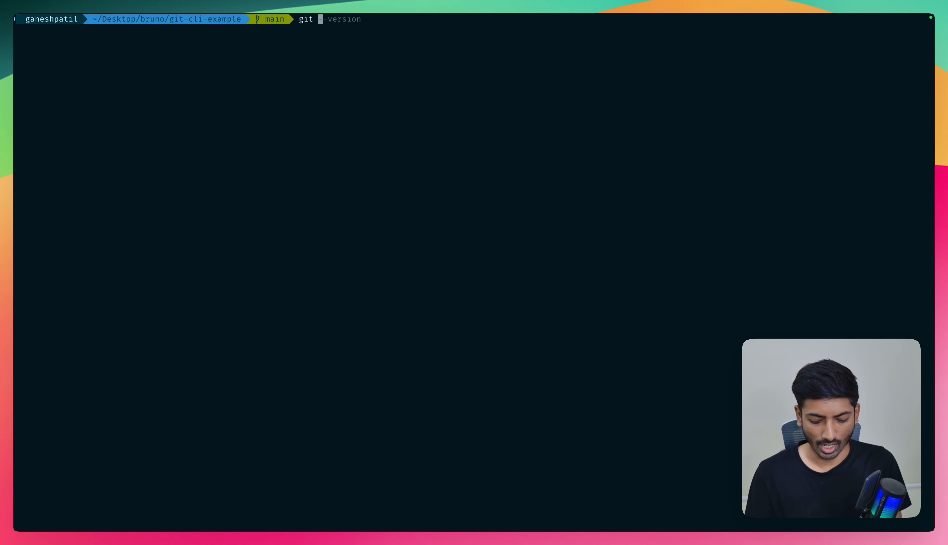
type("remote add")
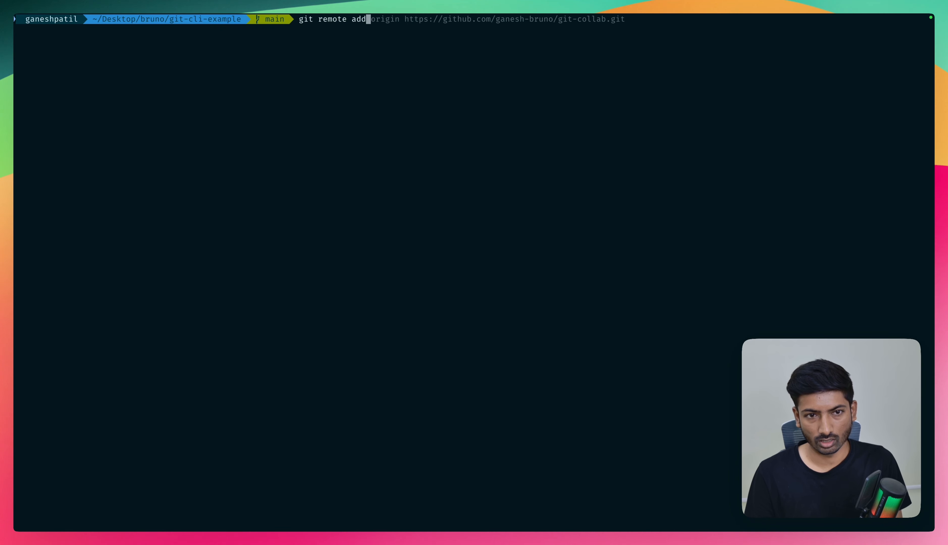
type(" origin")
key("super+v")
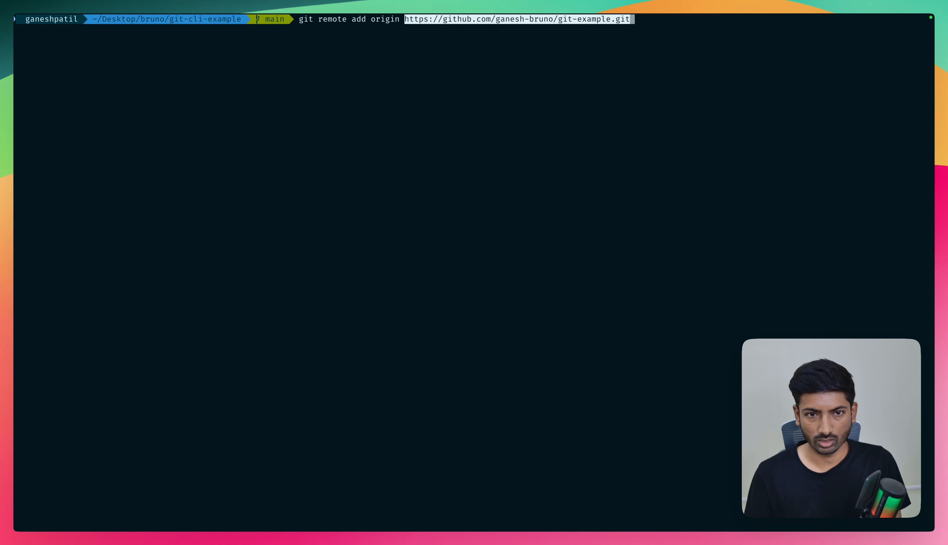
key("Return")
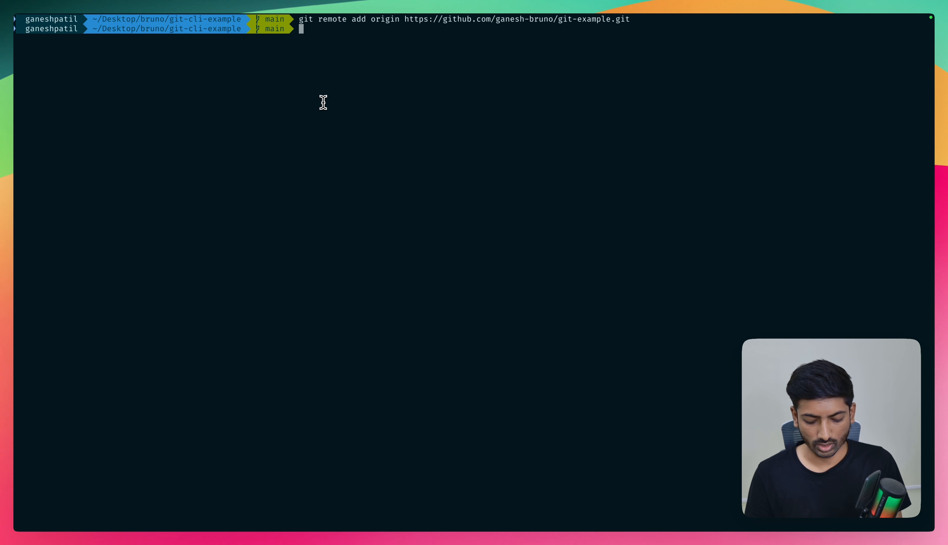
- Push the main branch to origin with the git ps alias
type("git ps or")
key("Right")
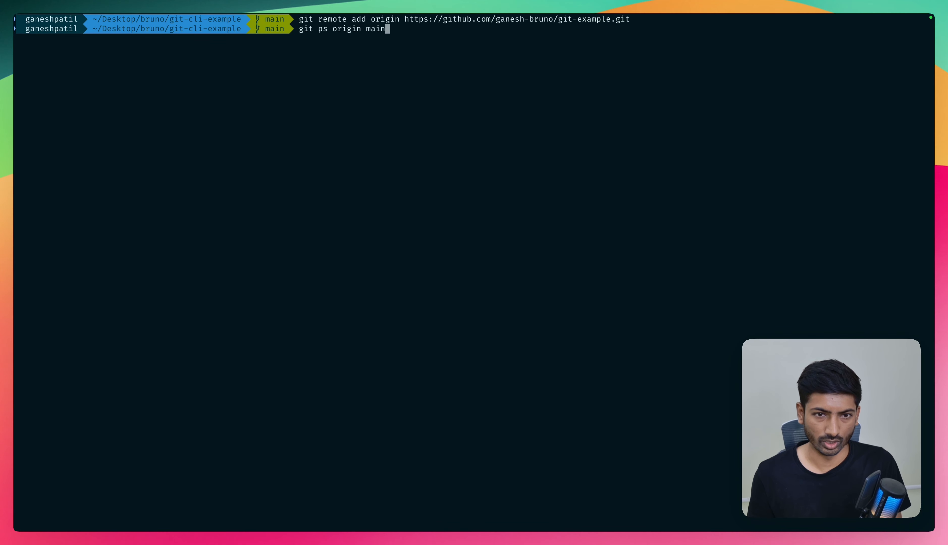
key("Return")
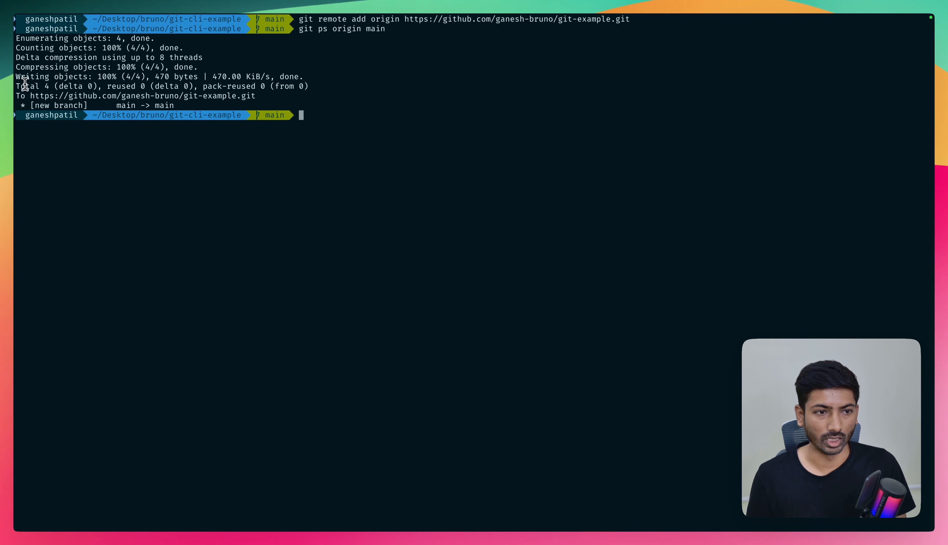
- Switch back to the browser, reload the git-example repository page and view the contents of bruno.json
key("ctrl+Left")
key("ctrl+Left")
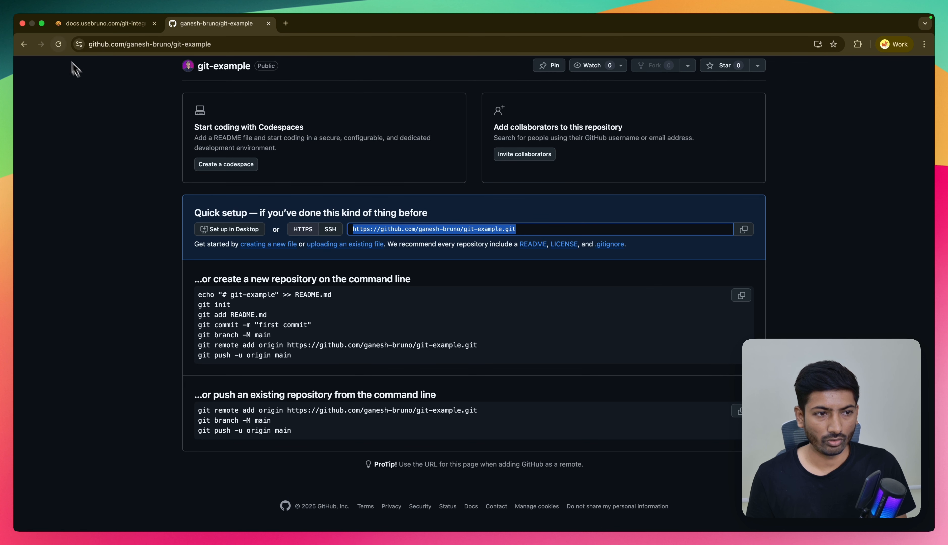
left_click(58, 44)
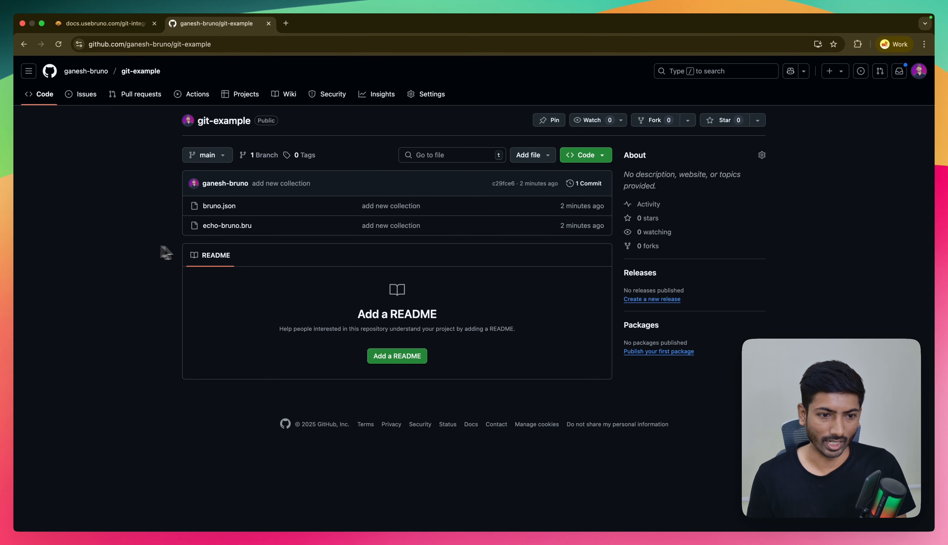
left_click(214, 212)
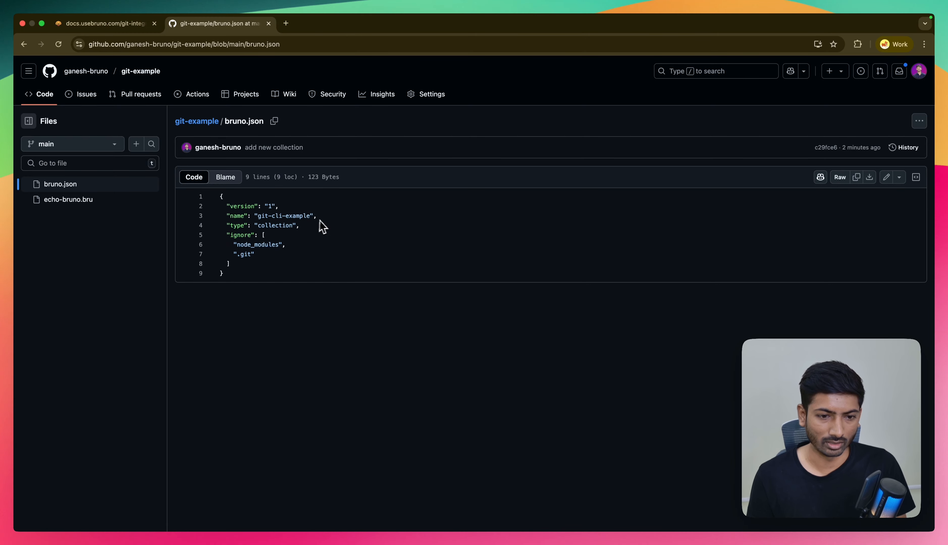
- Return to the terminal and list the collection folder's files with ls, including hidden entries with ls -la
key("super+Left")
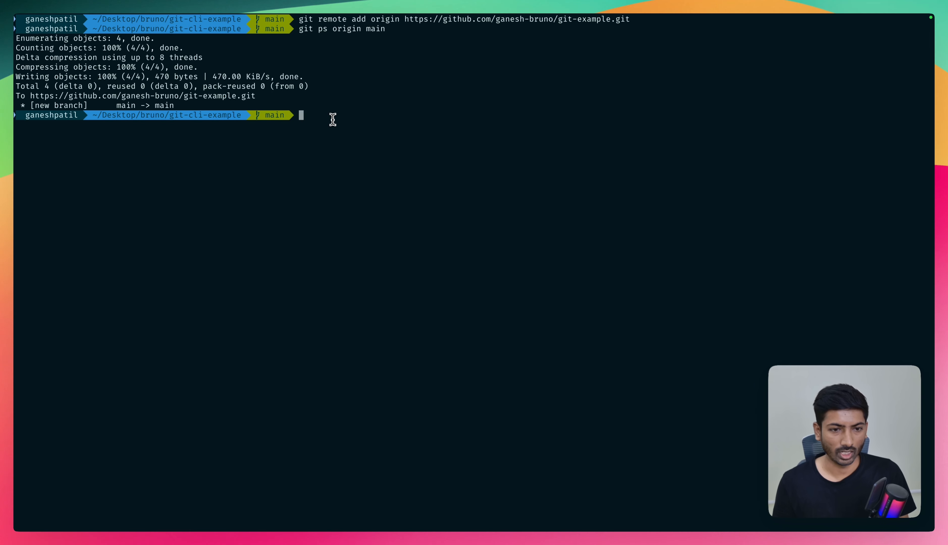
type("git")
key("BackSpace")
key("BackSpace")
key("BackSpace")
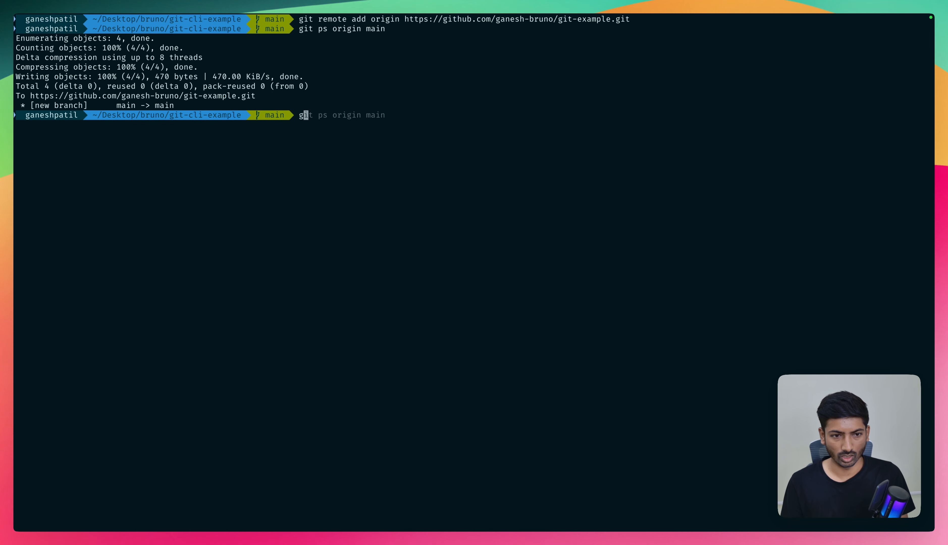
type("ls")
key("Return")
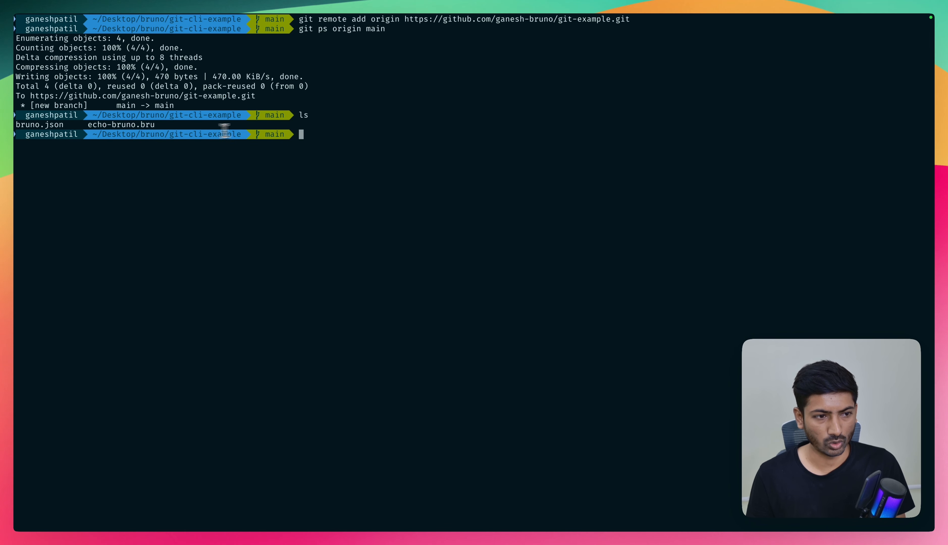
type("ls -")
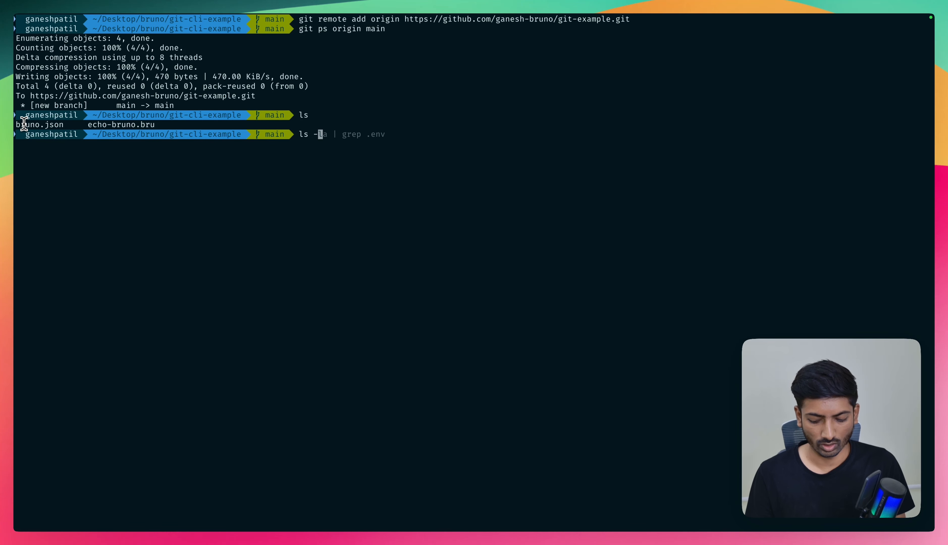
type("la")
key("Return")
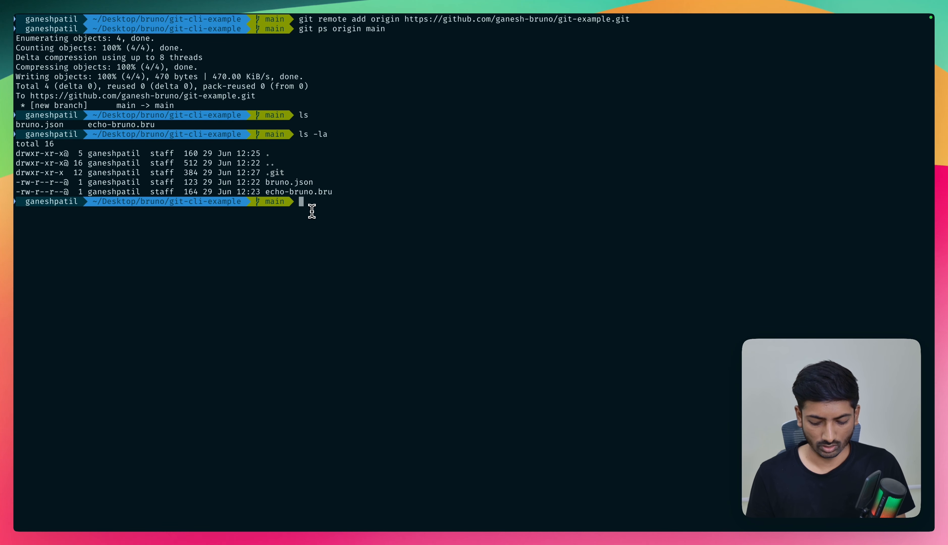
- Clear the terminal and list the collection folder's visible files again with ls
type("clear")
key("Return")
type("ls")
key("Return")
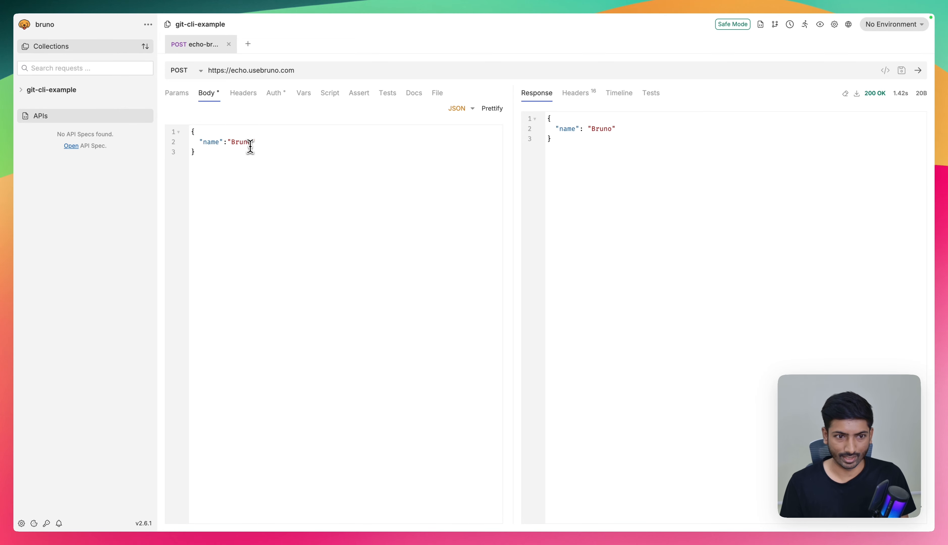
- In Bruno, replace the name value in the echo request's JSON body with a capitalized first name and save the request
type("esh")
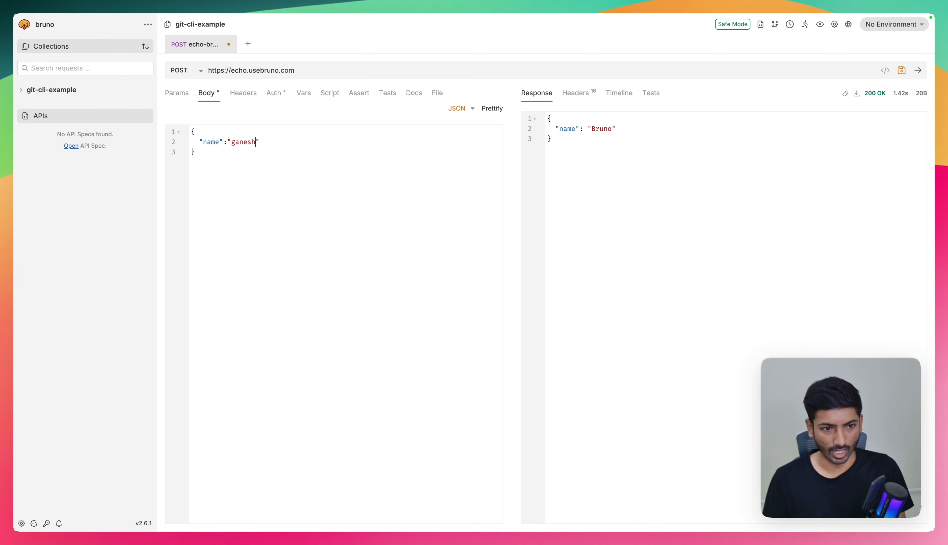
key("super+s")
key("super+s")
key("super+s")
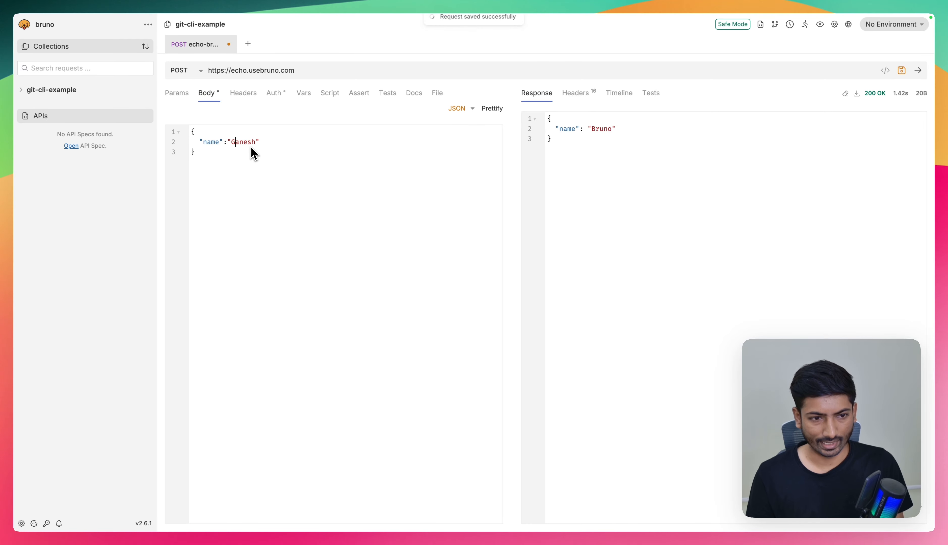
key("super+Return")
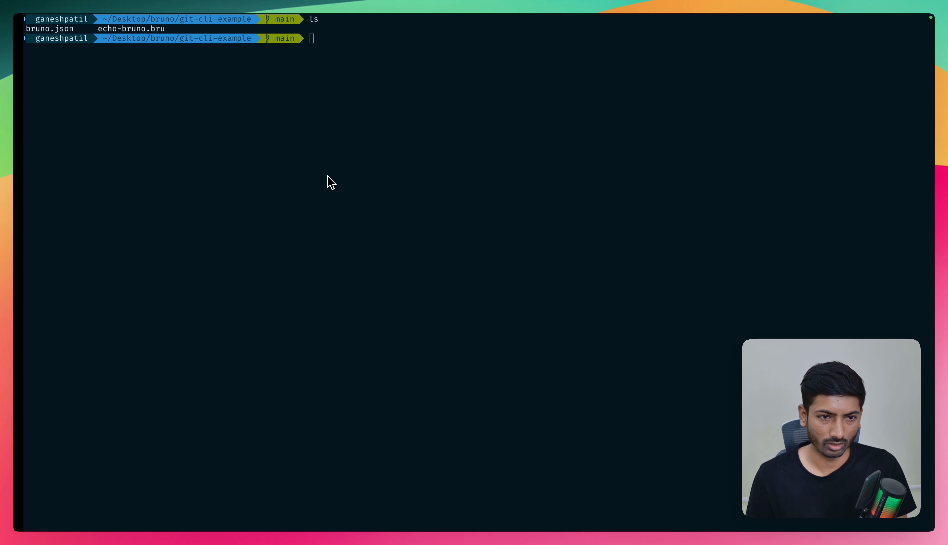
- Switch to the terminal and check the collection's uncommitted changes with git status
type("git ")
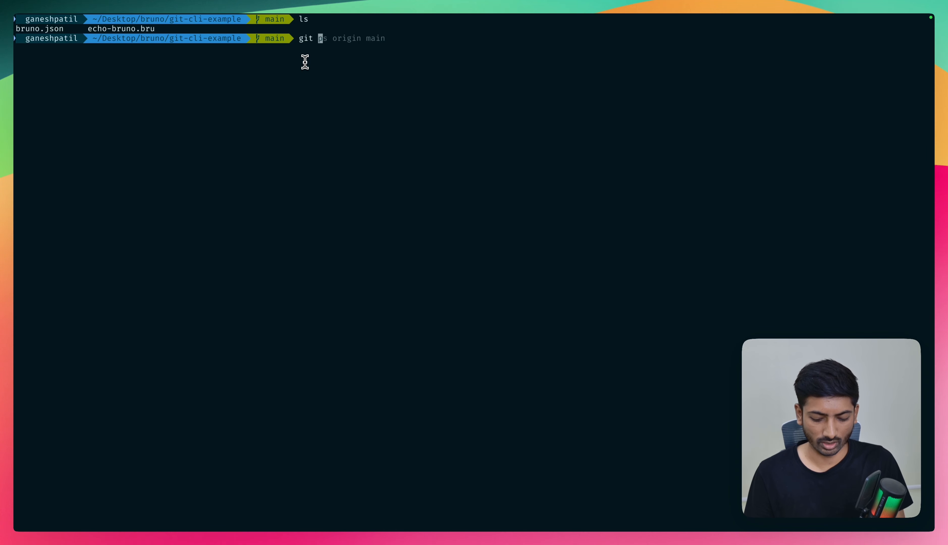
type("stayis")
key("Return")
type("status")
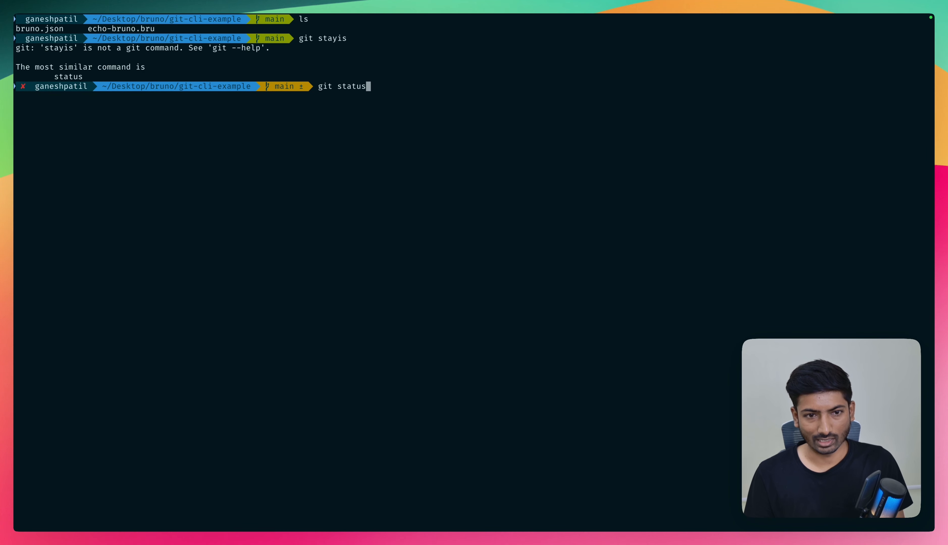
key("Return")
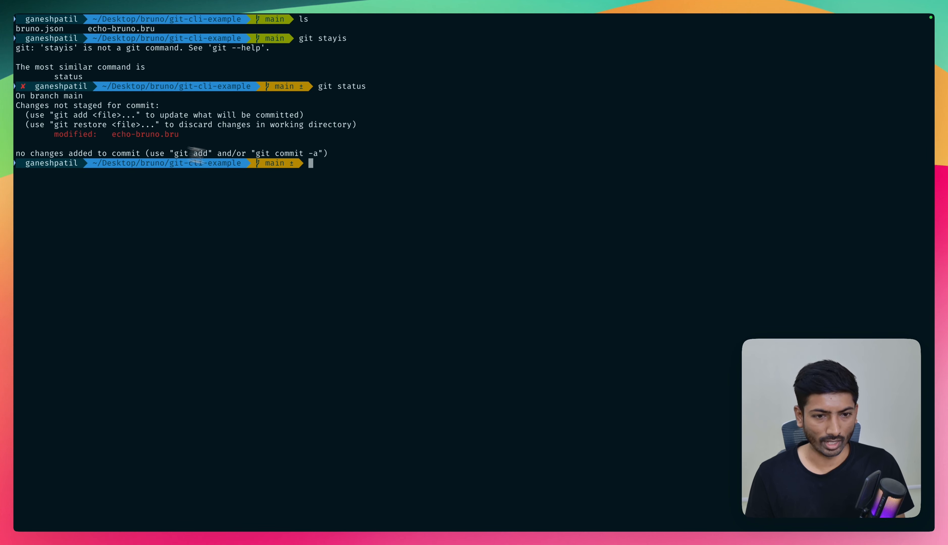
- Run git diff, compare the removed and added name lines in echo-bruno.bru, and exit the diff view
type("git diff")
key("Return")
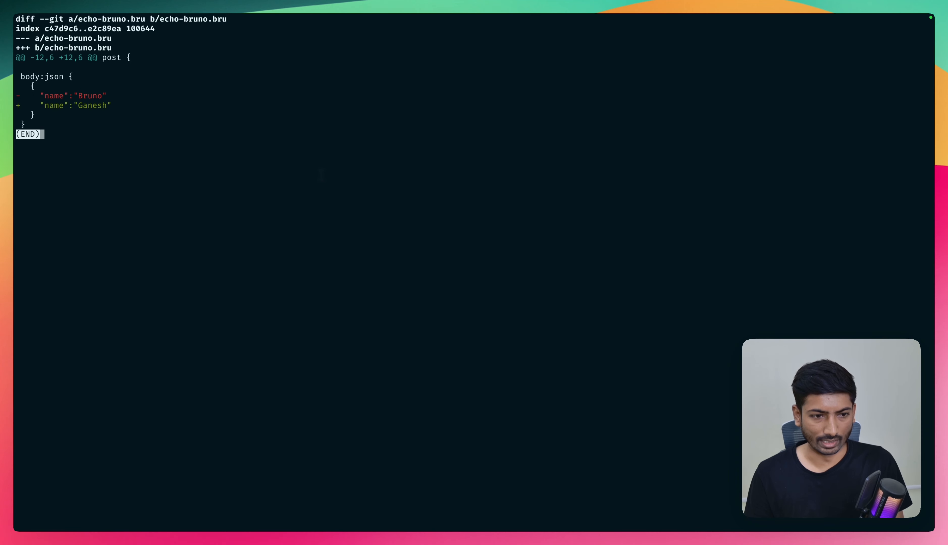
left_click_drag(44, 96, 107, 94)
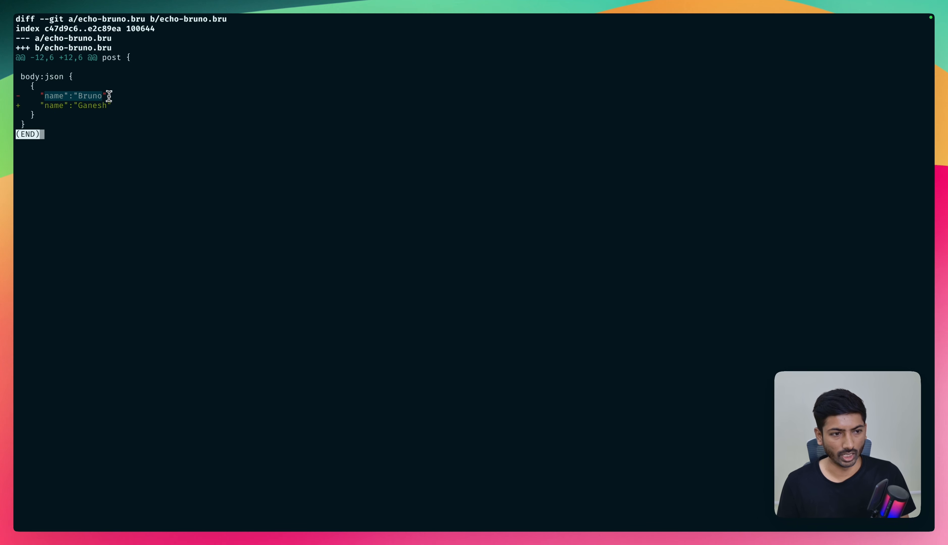
left_click_drag(48, 106, 121, 107)
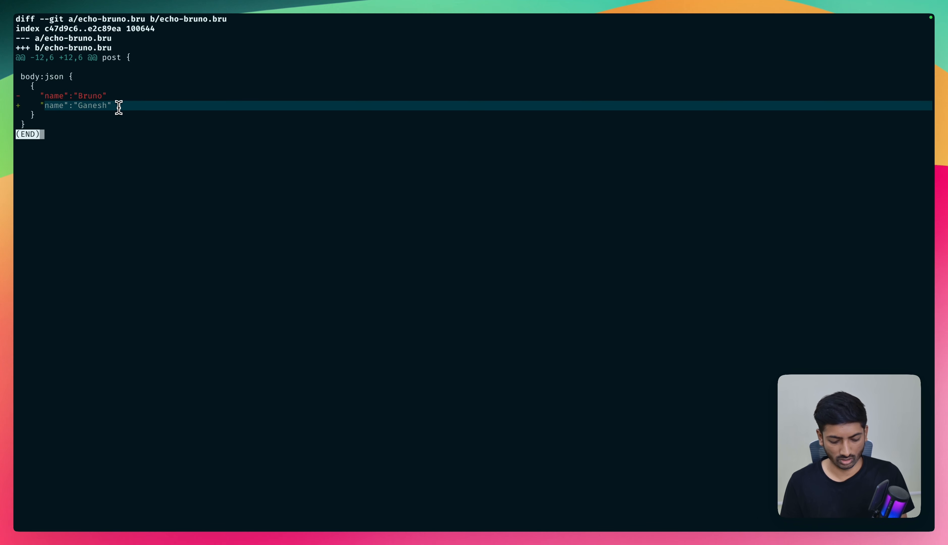
key("q")
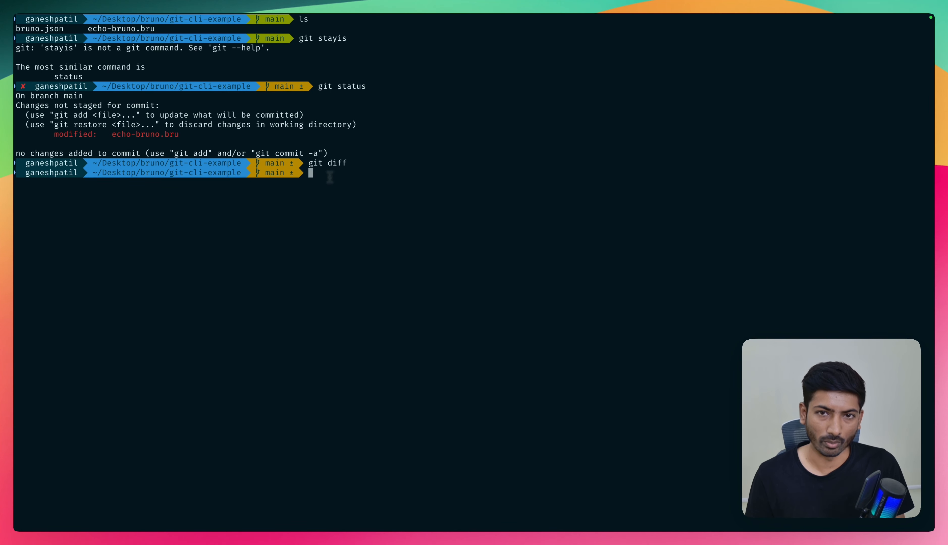
- Stage all of the collection's modified files with git add
type("git ")
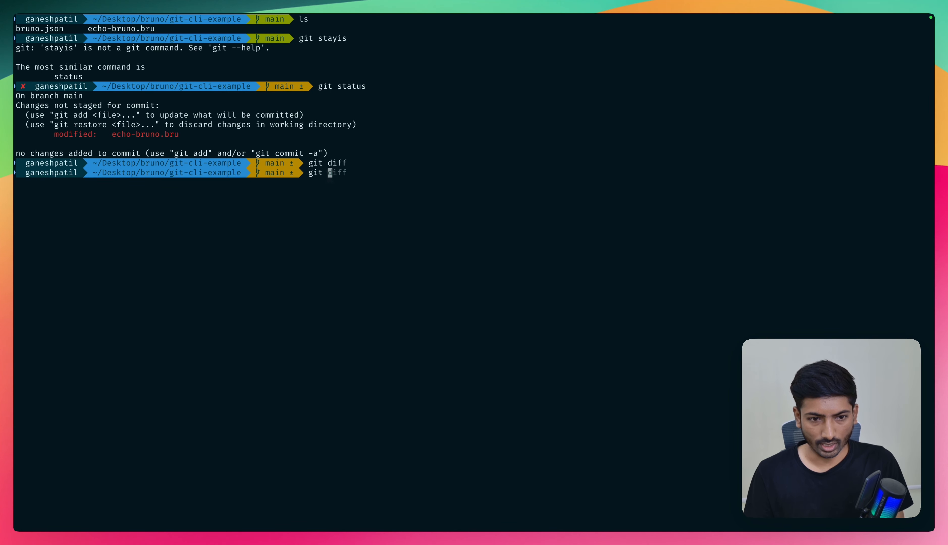
type("add .")
key("Return")
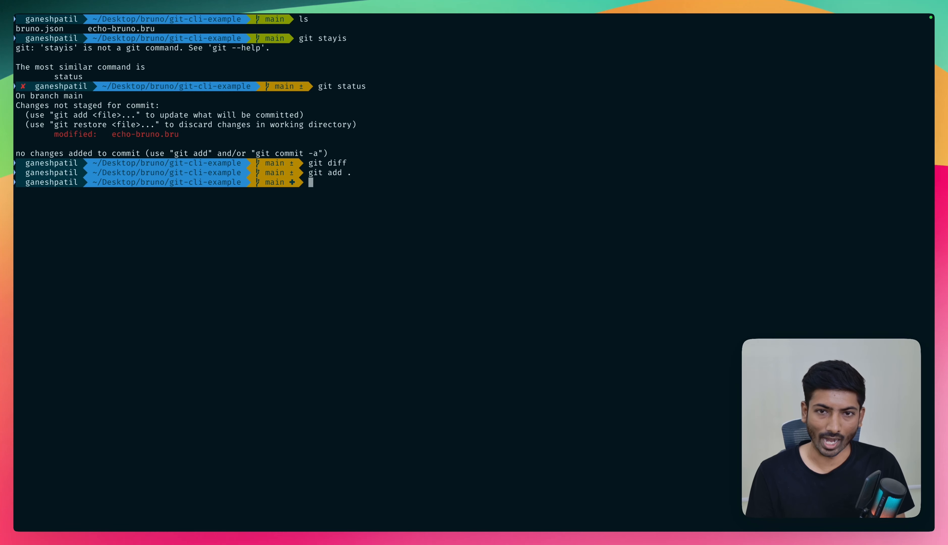
- Commit the staged change with the message "add new name"
type("git c")
key("Right")
key("Left")
key("BackSpace")
key("BackSpace")
key("BackSpace")
key("BackSpace")
key("BackSpace")
key("BackSpace")
key("BackSpace")
key("BackSpace")
key("BackSpace")
key("BackSpace")
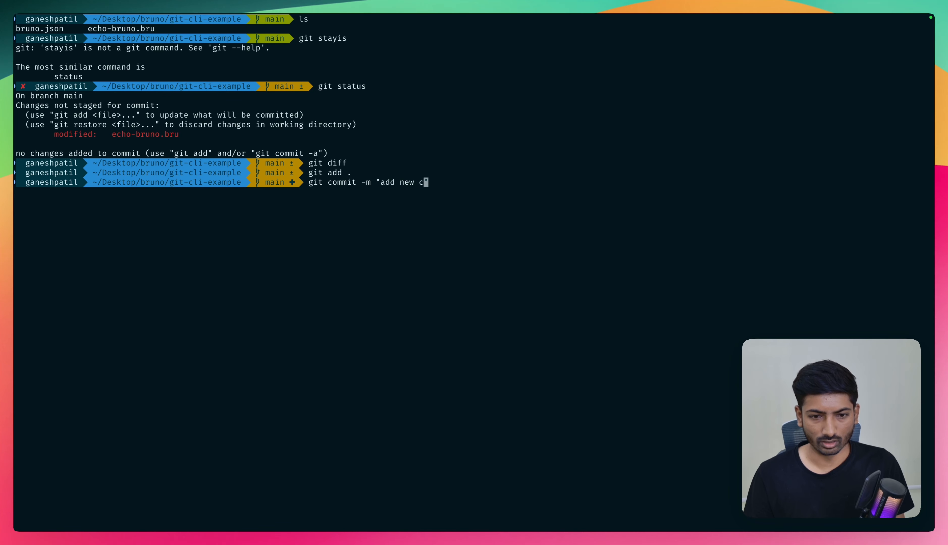
type("name")
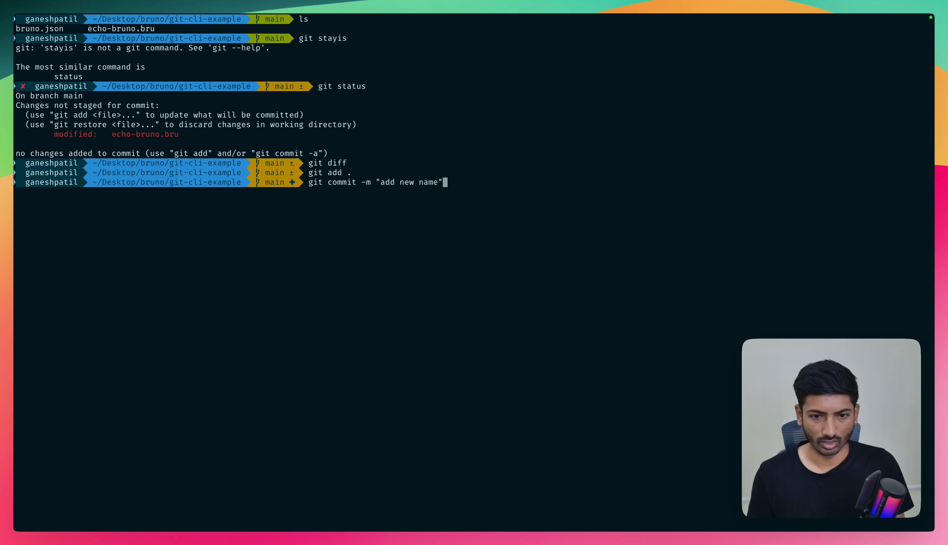
key("Return")
- Push the new commit to the remote main branch with git ps origin main
type("git ps")
key("Right")
key("Return")
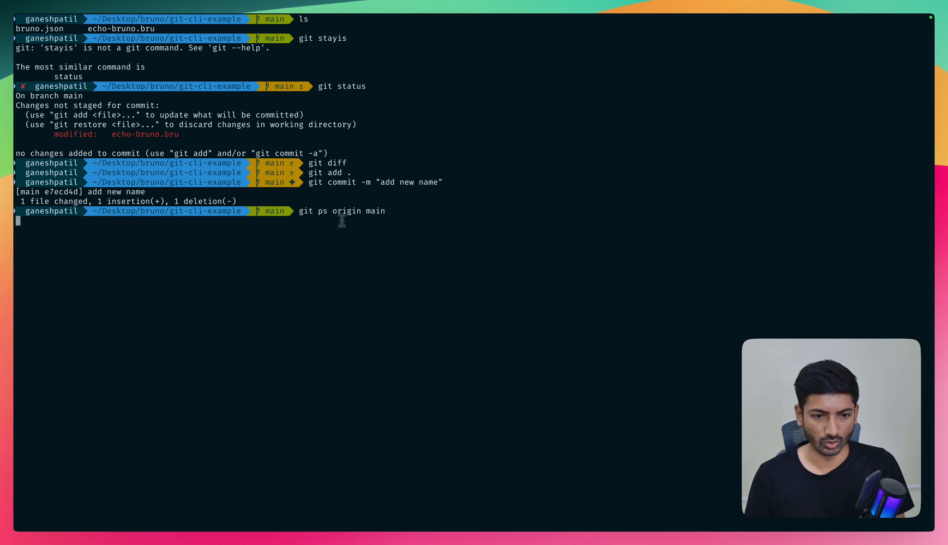
- Switch to the browser, reload the git-example repository on GitHub and check the name value in echo-bruno.bru, then return to the repository page
key("super+Tab")
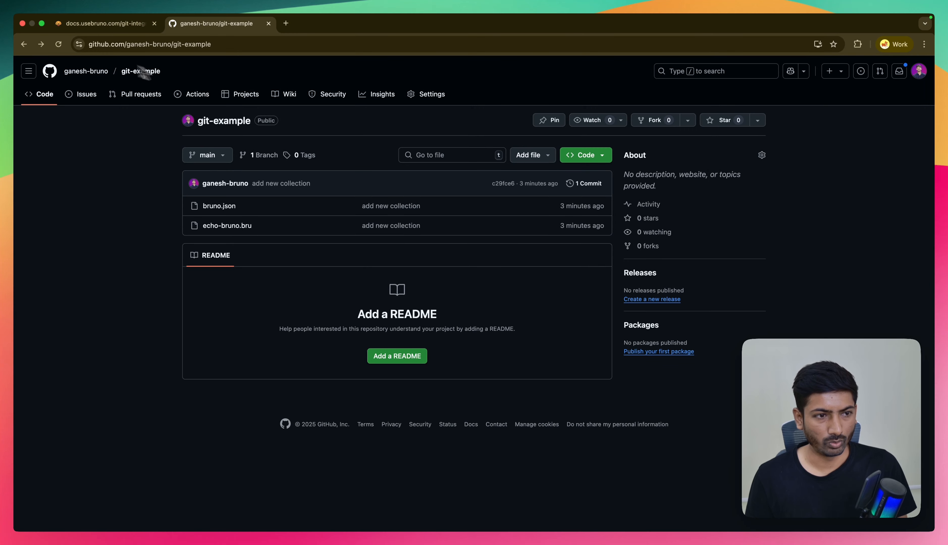
left_click(58, 44)
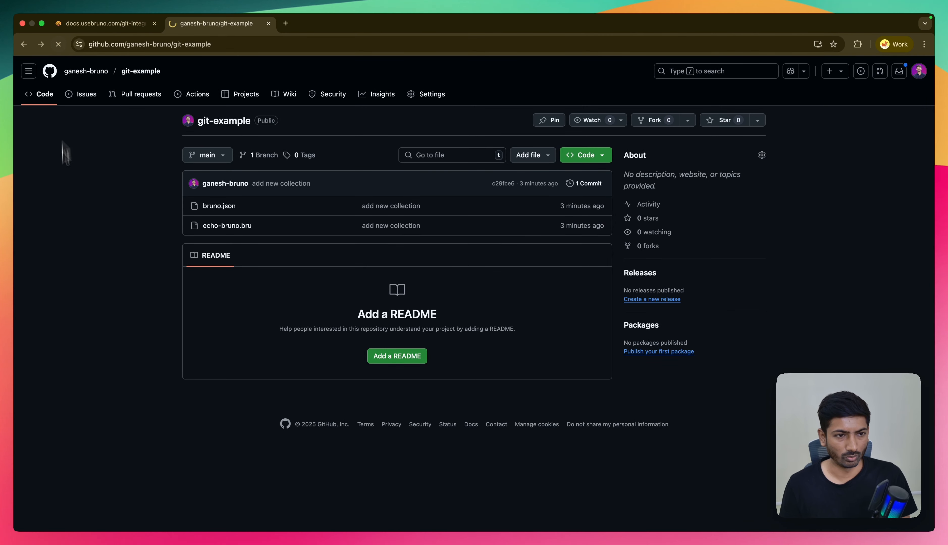
left_click(226, 228)
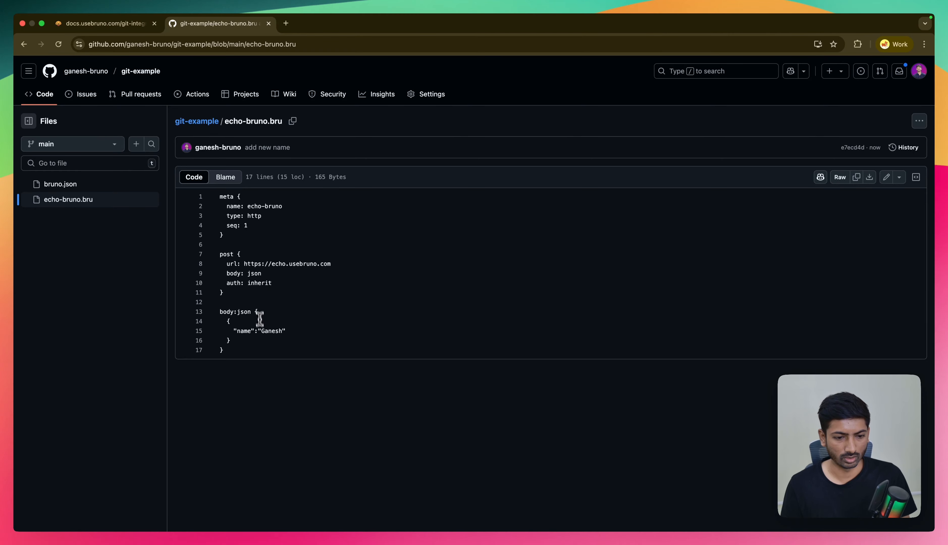
left_click_drag(262, 331, 280, 331)
left_click(24, 45)
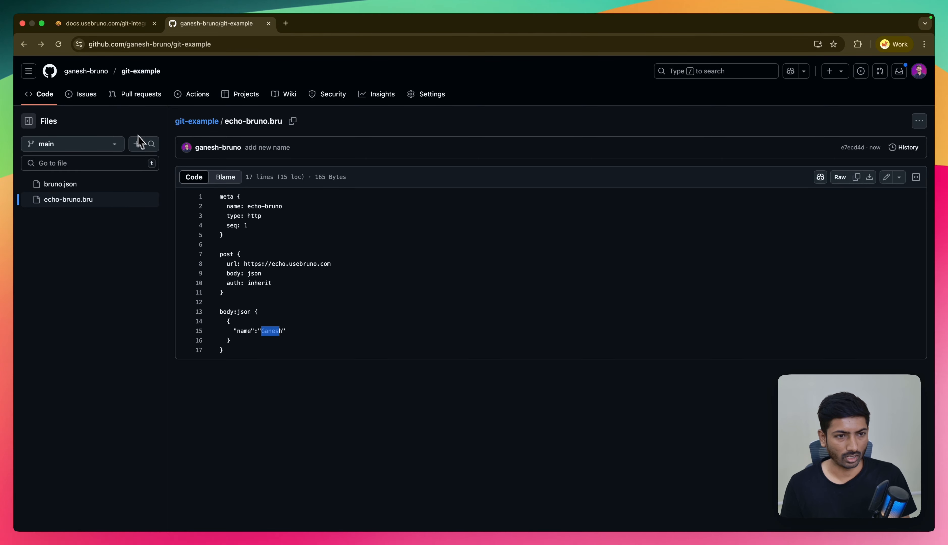
- Switch to the terminal and pull the remote main branch with git pull origin main
key("ctrl+Right")
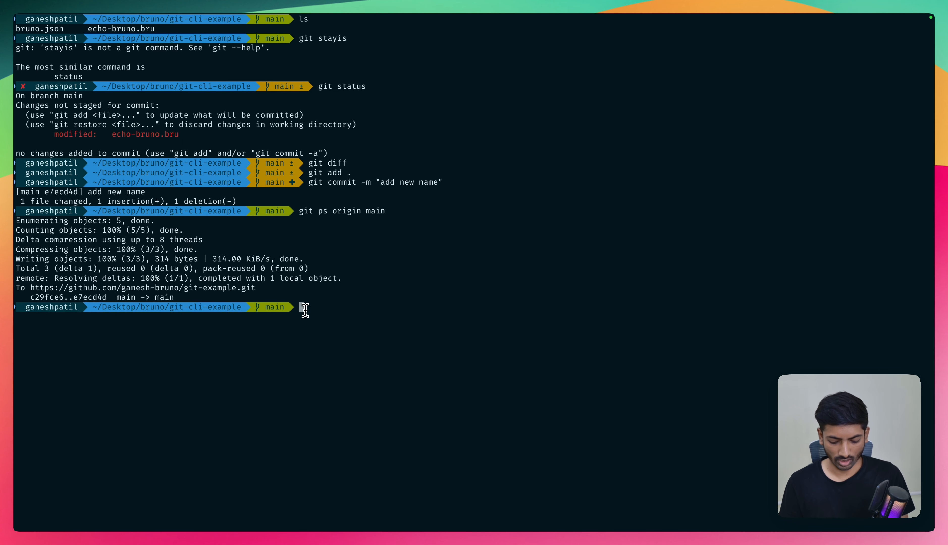
type("git pull origin main")
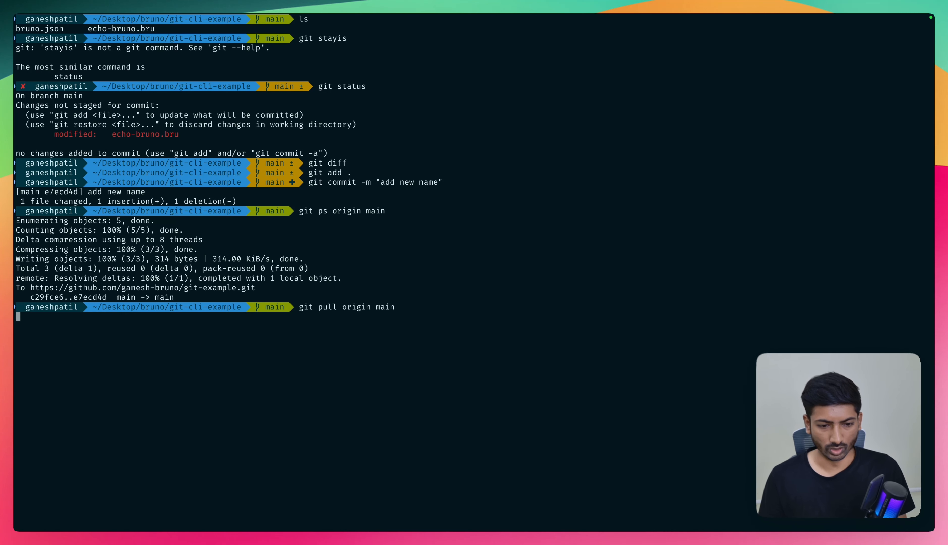
key("Return")
- Try to merge the remote branch with git merge origin main, and clear the terminal
type("git ")
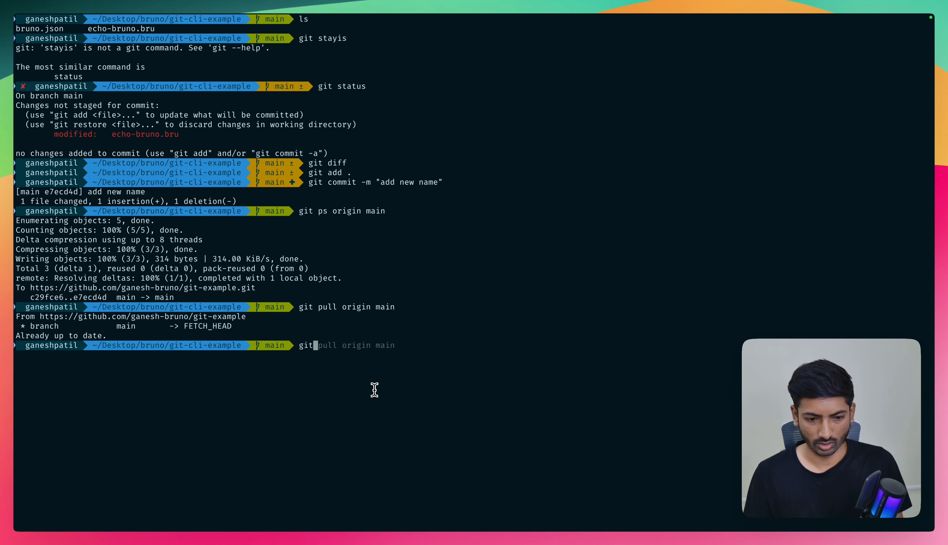
type("mer")
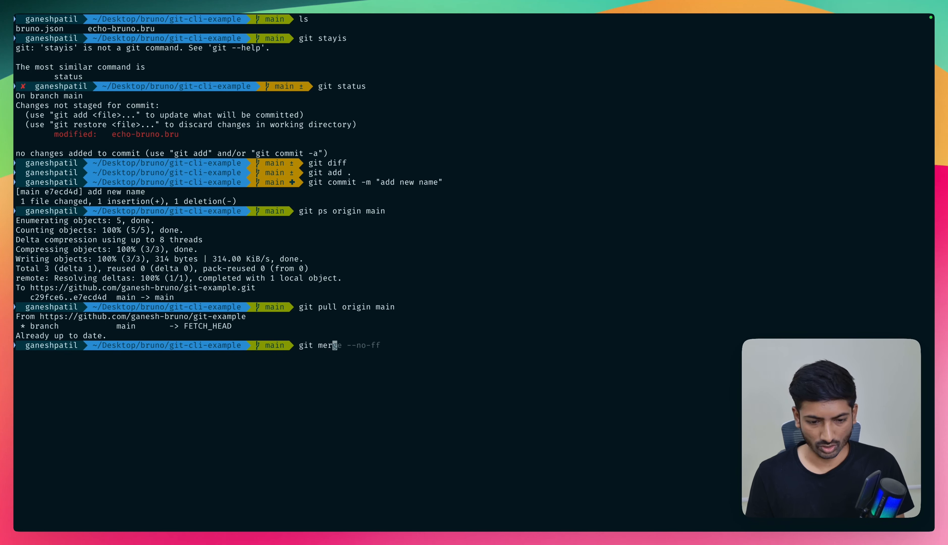
type("ge origin main")
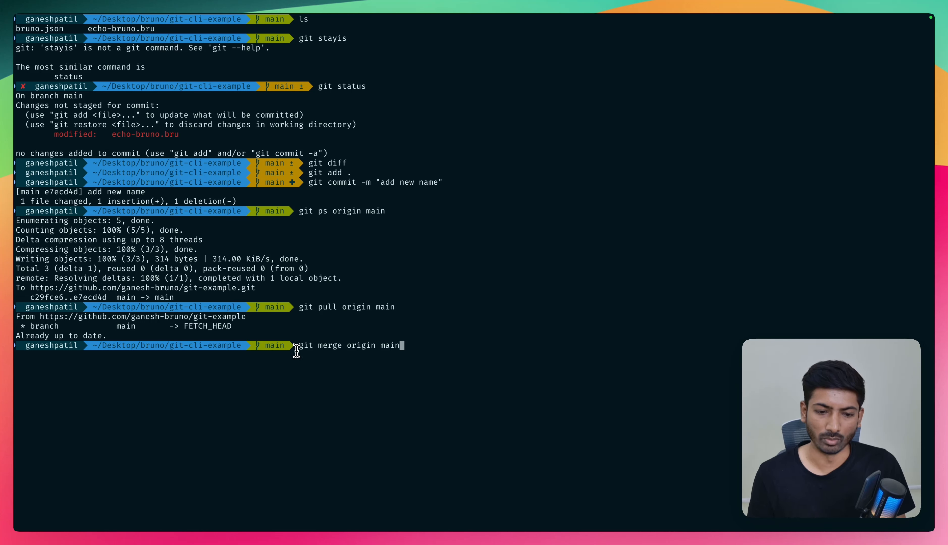
key("Return")
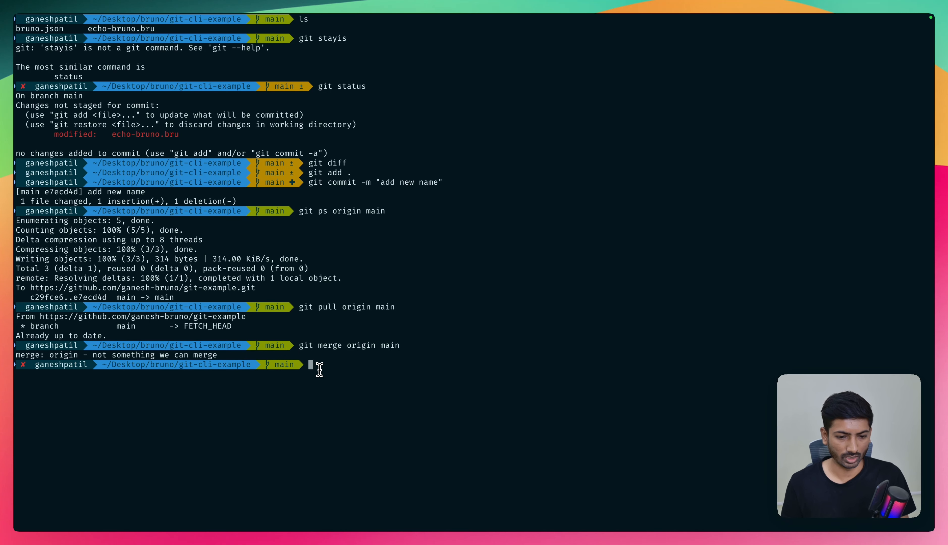
type("clear")
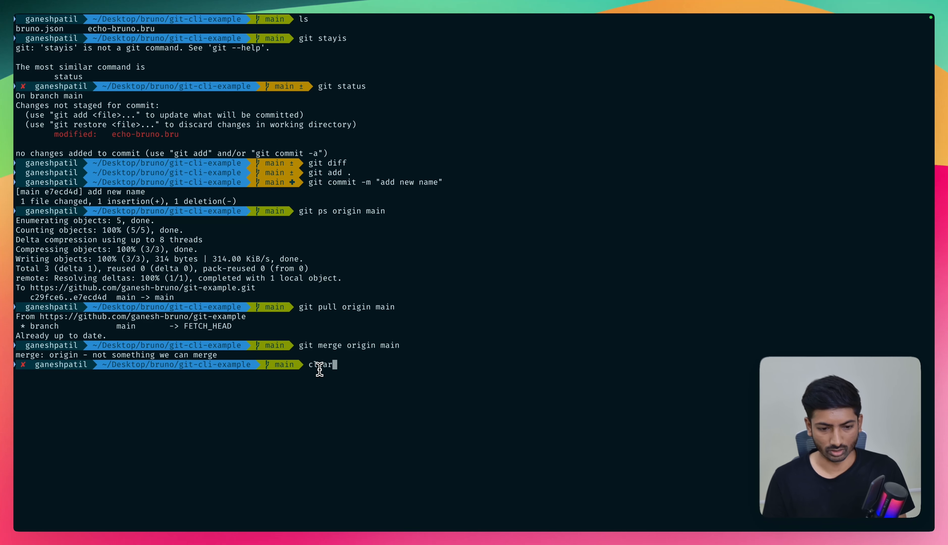
key("Return")
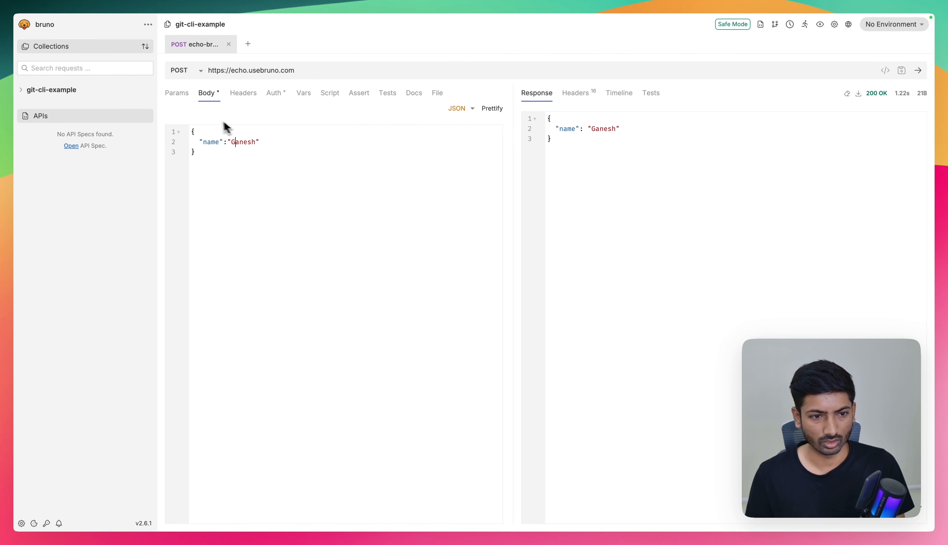
- Check for uncommitted changes with git diff, exit the diff view and clear the terminal
left_click(240, 147)
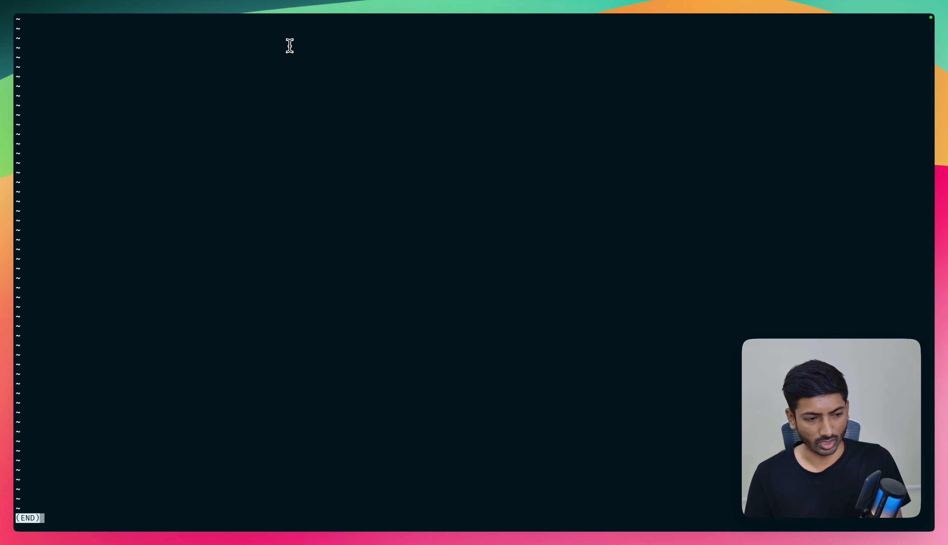
type(":")
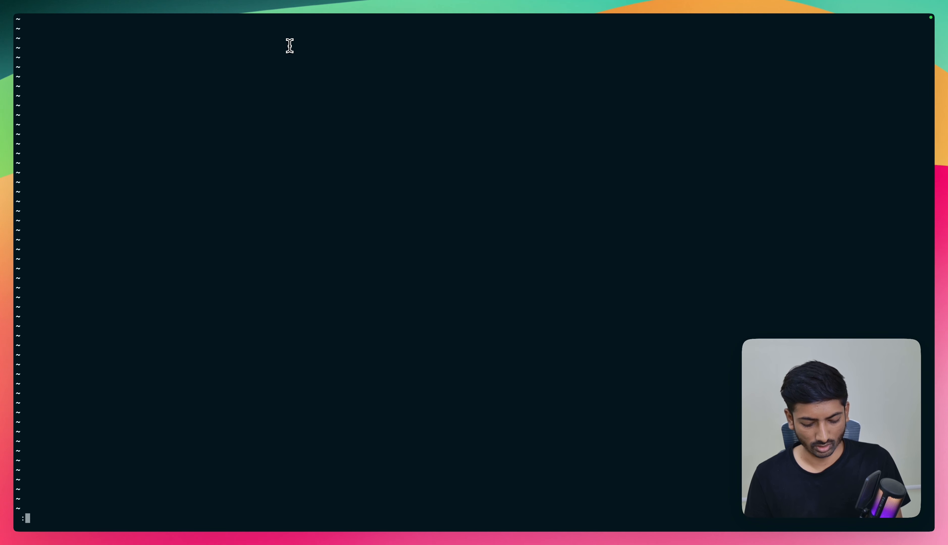
key("Escape")
key("q")
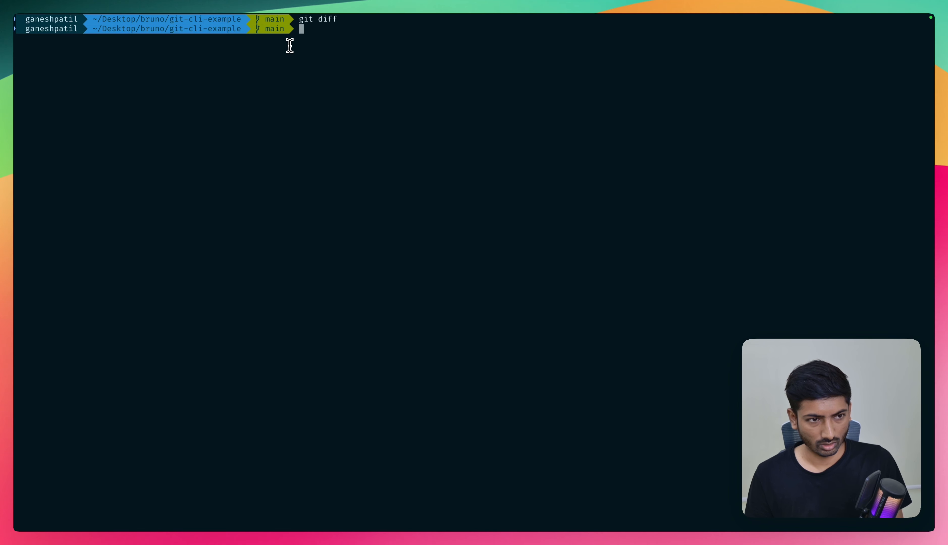
type("clear")
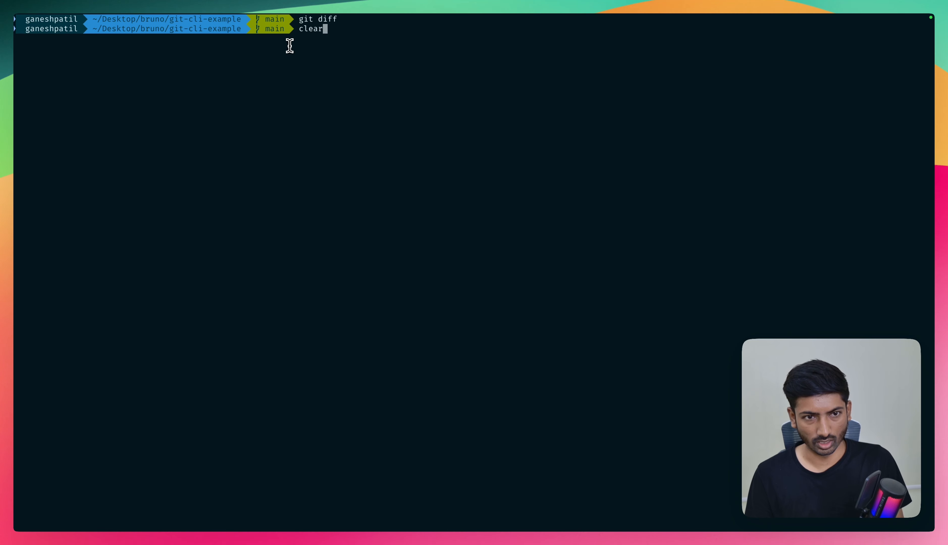
key("Return")
- Try to create a branch named feat/add-new-req with git branch -b
type("git ")
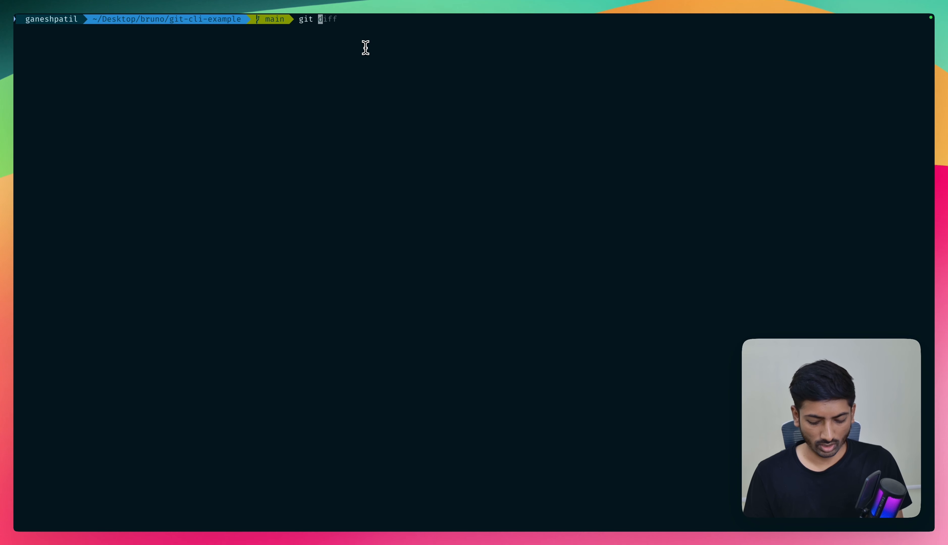
type("bram")
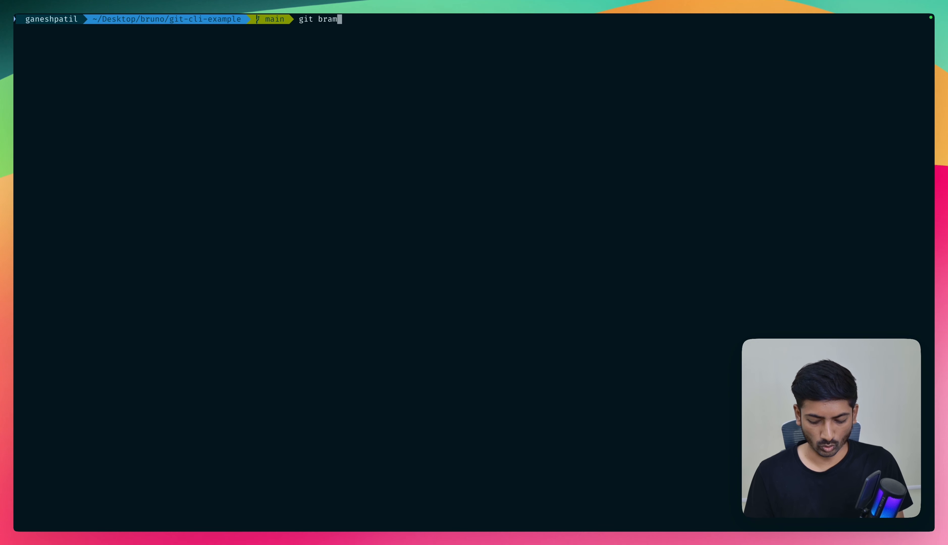
key("BackSpace")
type("nch ")
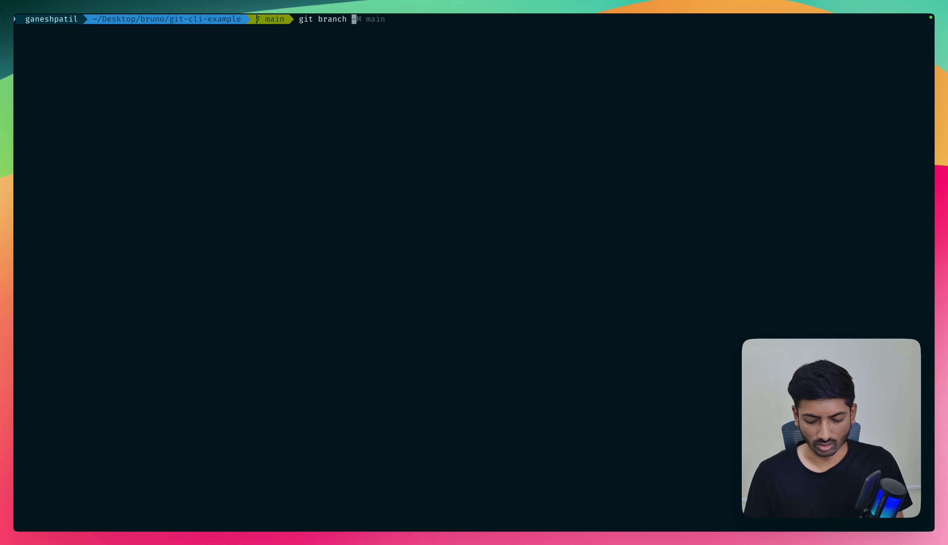
type("-b ")
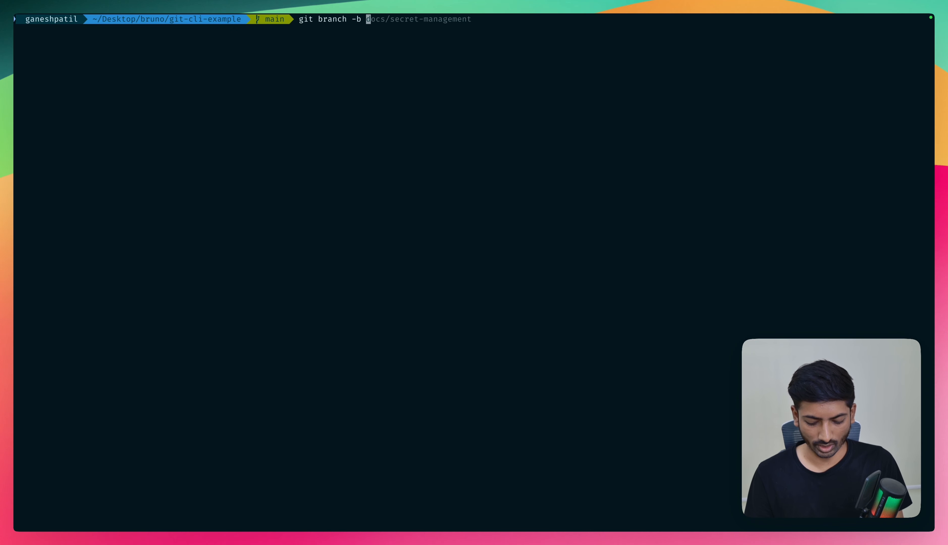
type("fix/")
key("BackSpace")
key("BackSpace")
key("BackSpace")
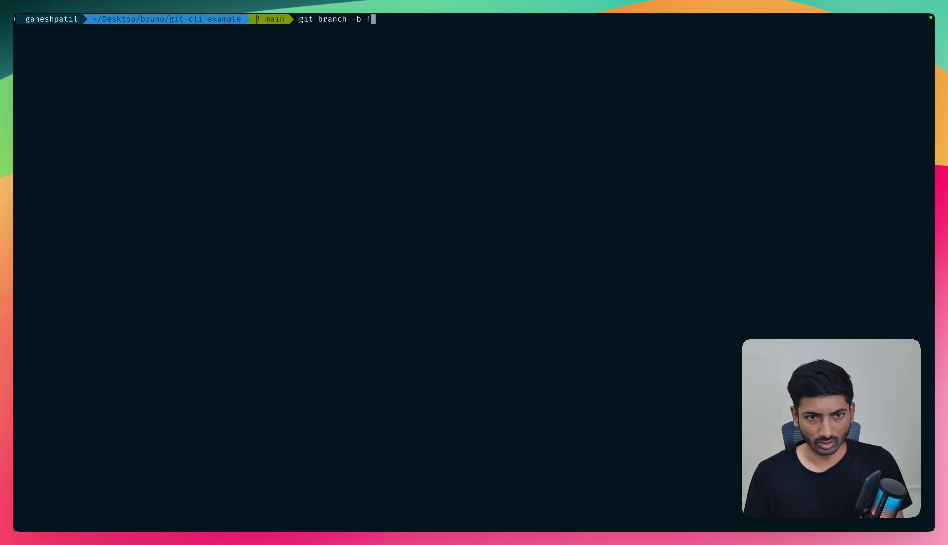
type("eat/add-new-req")
key("Return")
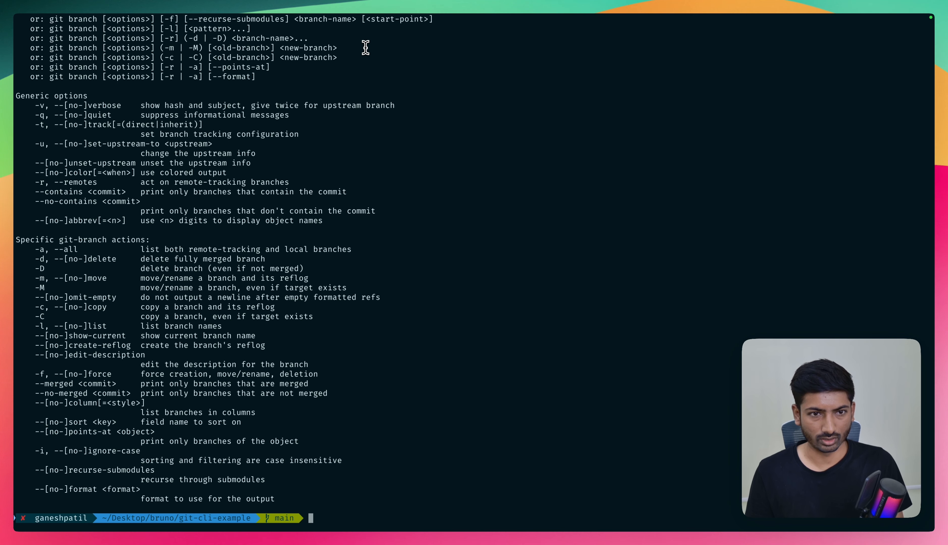
- Create and switch to the branch feat/add-new-req with git checkout -b, and clear the terminal
key("Up")
key("BackSpace")
key("BackSpace")
key("BackSpace")
key("BackSpace")
key("BackSpace")
key("BackSpace")
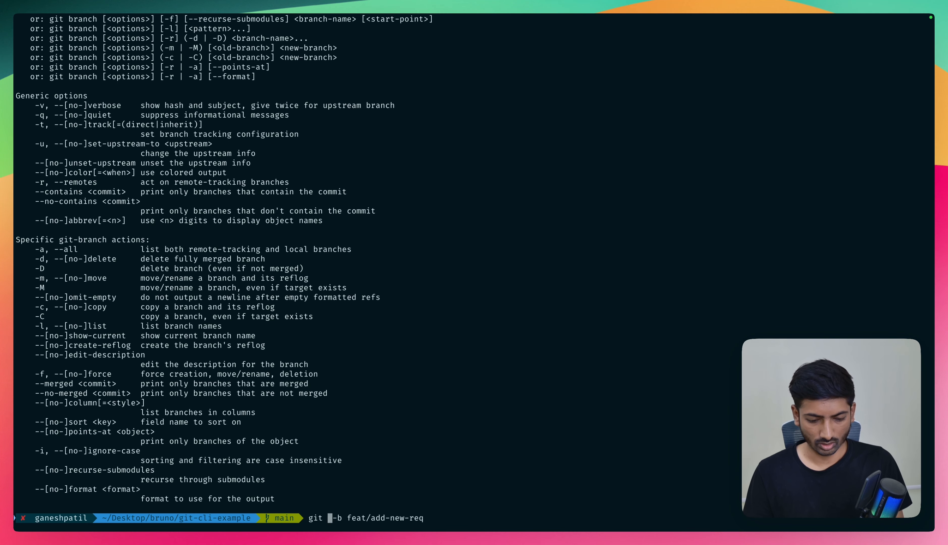
type("check")
type("out")
key("Return")
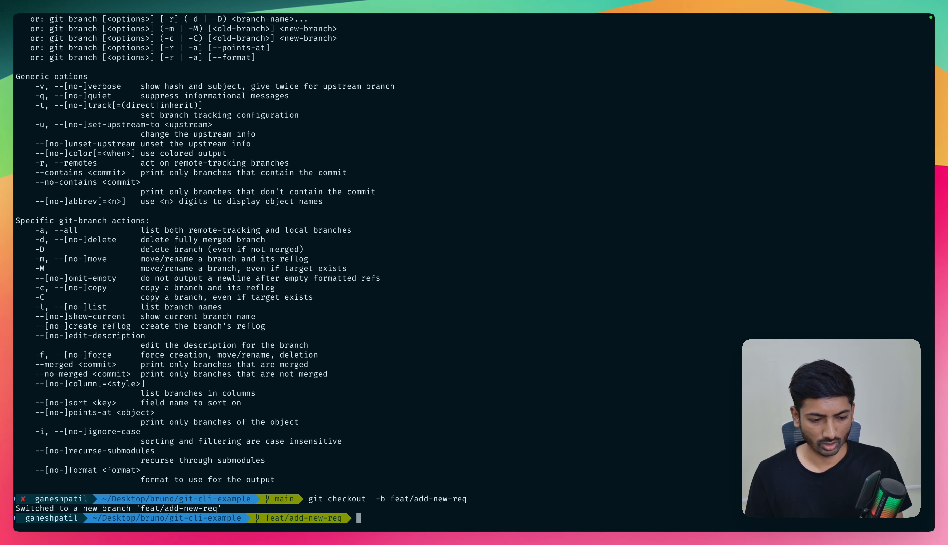
type("clea")
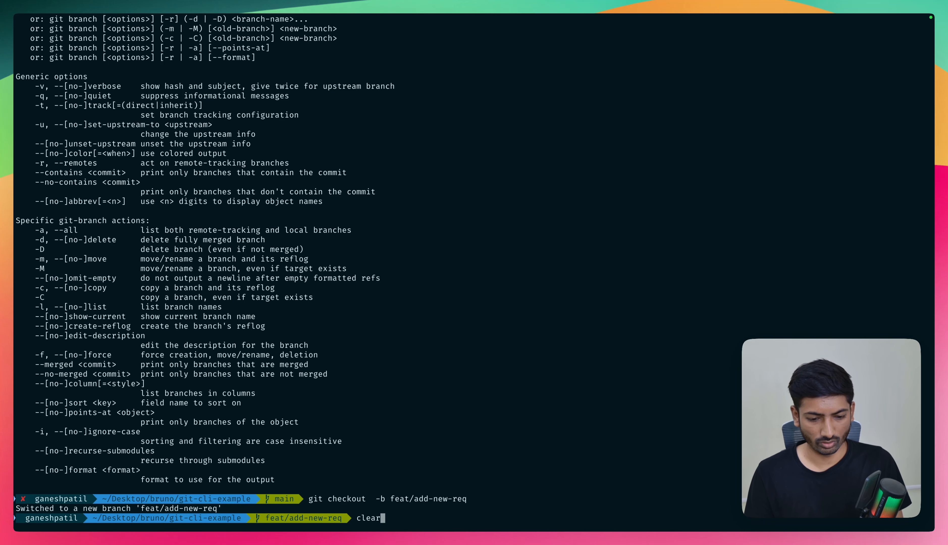
type("r")
key("Return")
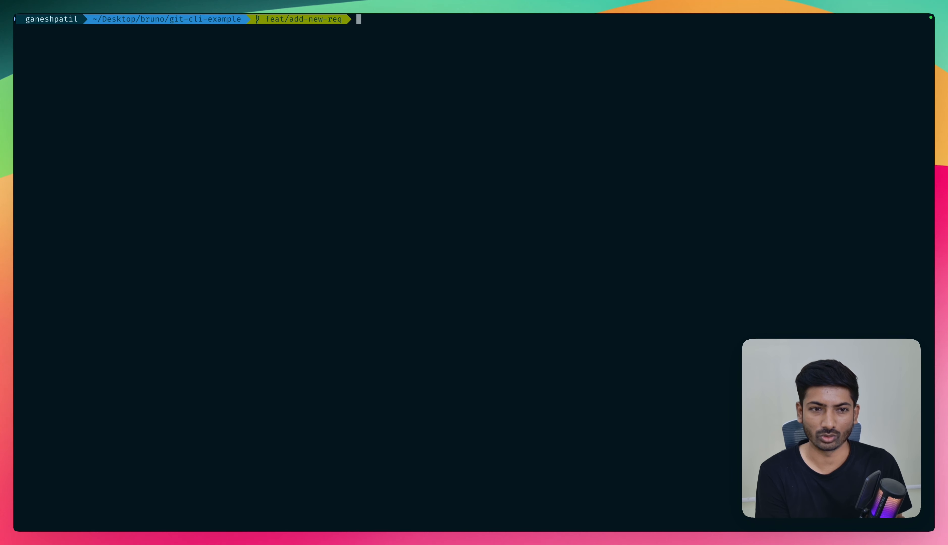
type("git ch")
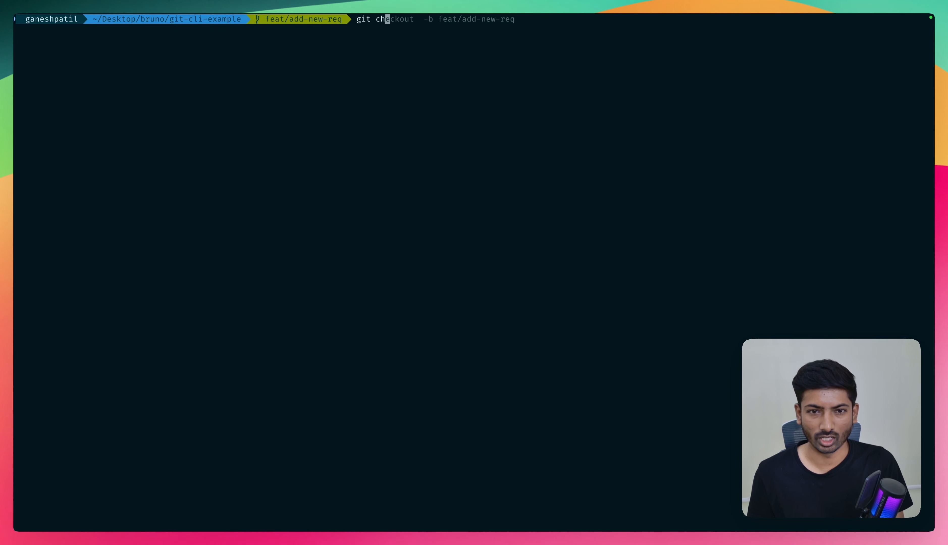
key("BackSpace")
key("BackSpace")
key("BackSpace")
key("BackSpace")
key("BackSpace")
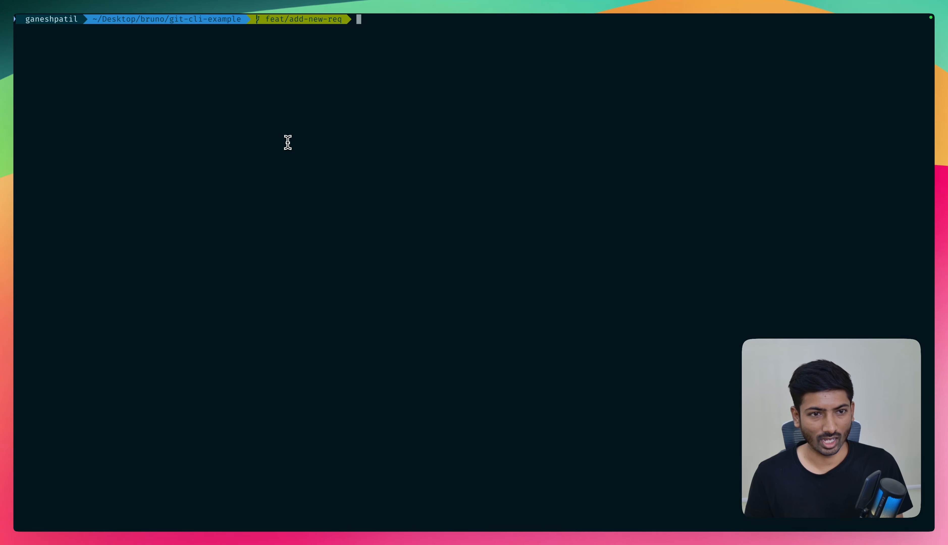
- Switch to Bruno and start a new HTTP request named new-endpoint in the git-cli-example collection
key("super+Tab")
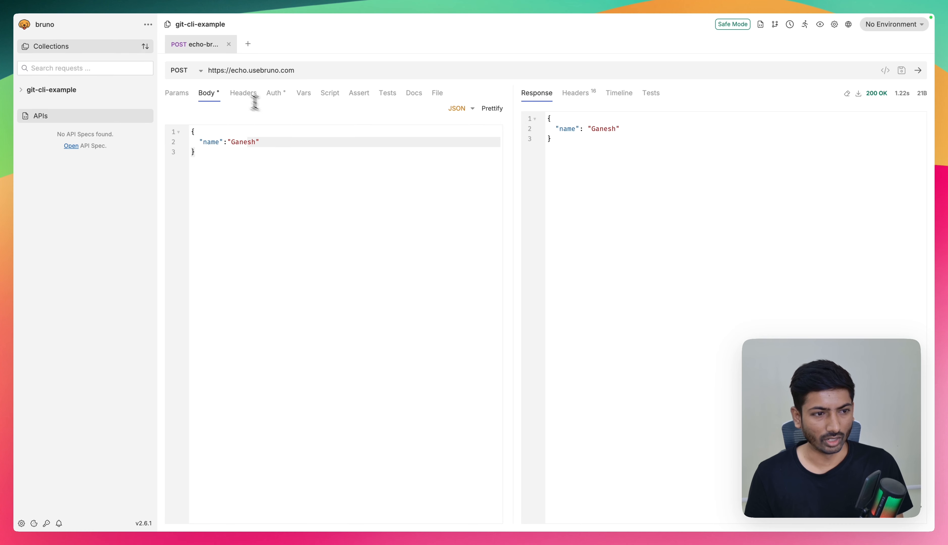
left_click(111, 91)
left_click(148, 92)
left_click(136, 103)
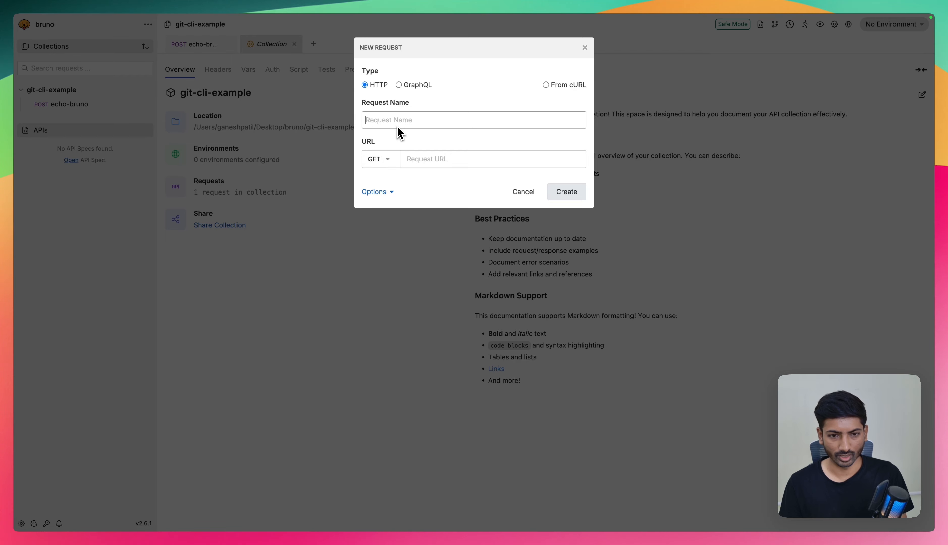
type("new-en")
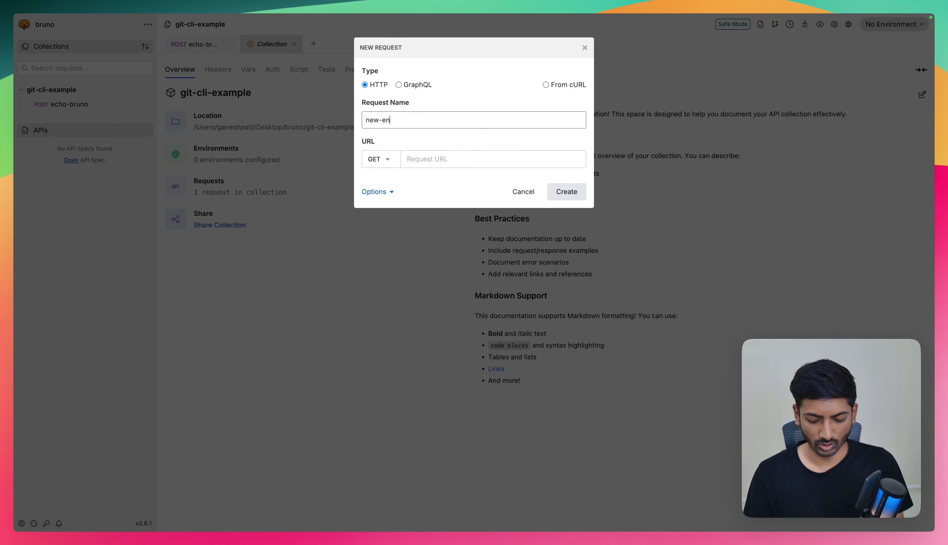
type("dpoint")
left_click(386, 160)
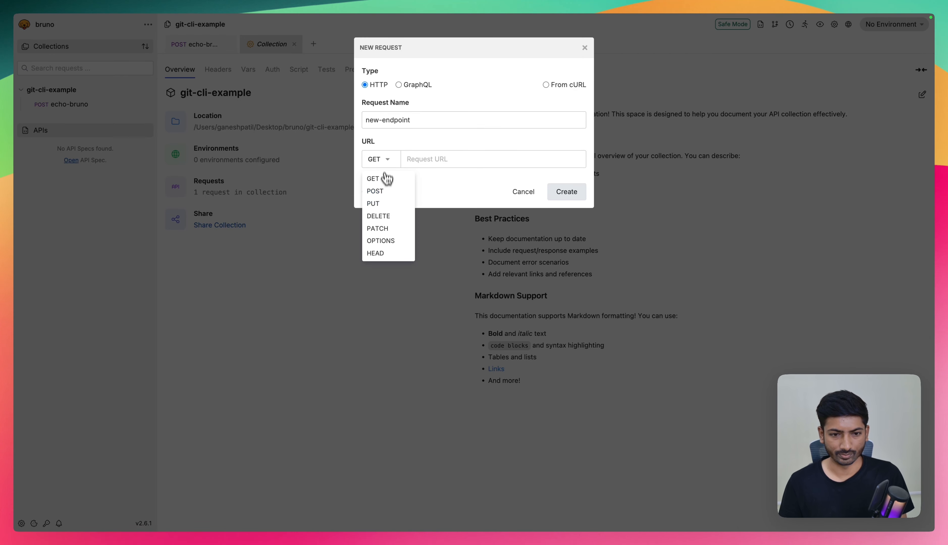
left_click(389, 193)
left_click(428, 159)
type("http")
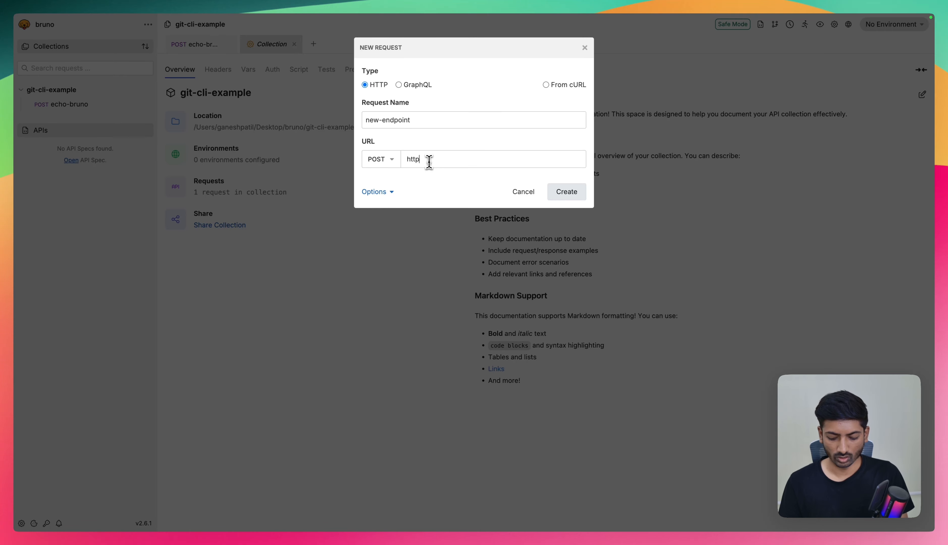
type("s://echo.usebruno.co")
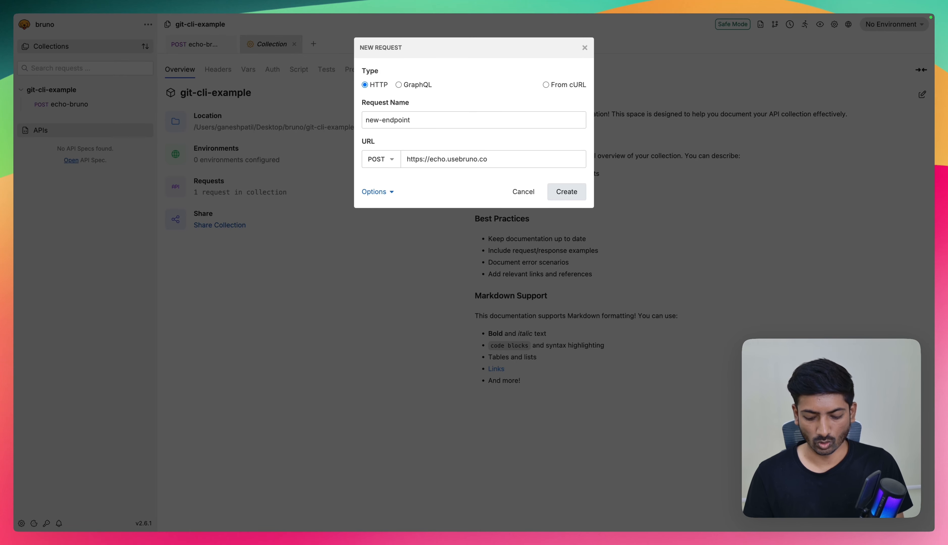
type("m")
left_click(564, 191)
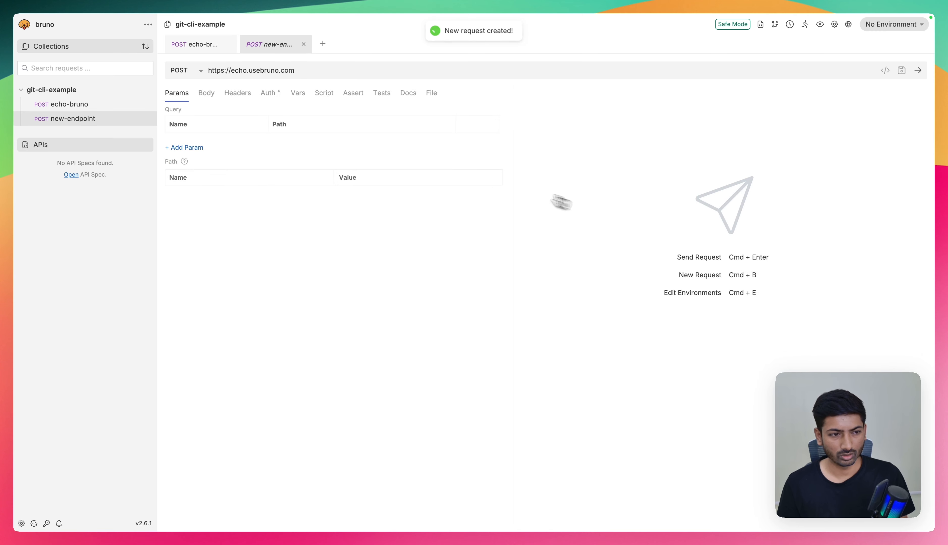
left_click(326, 75)
key("super+Return")
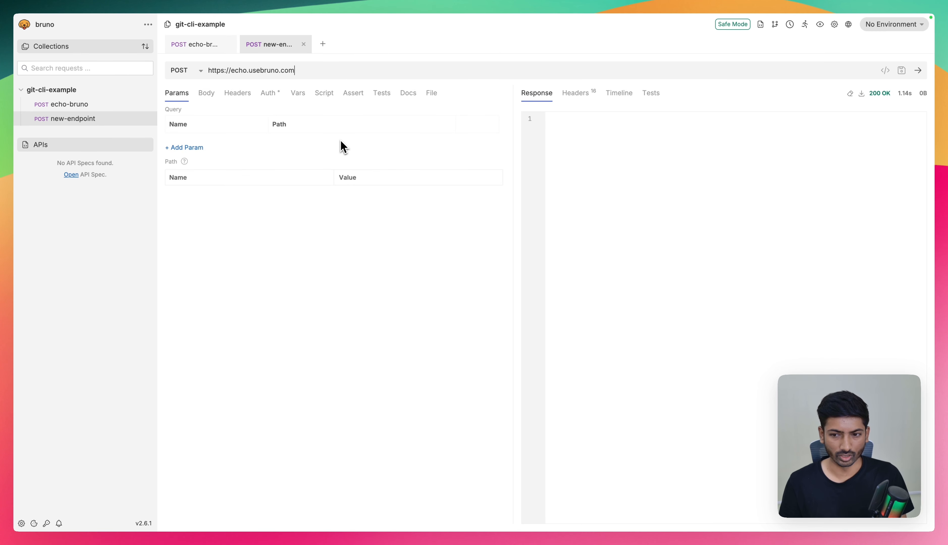
- Switch to the terminal and check the repository for untracked changes with git status
key("super+Tab")
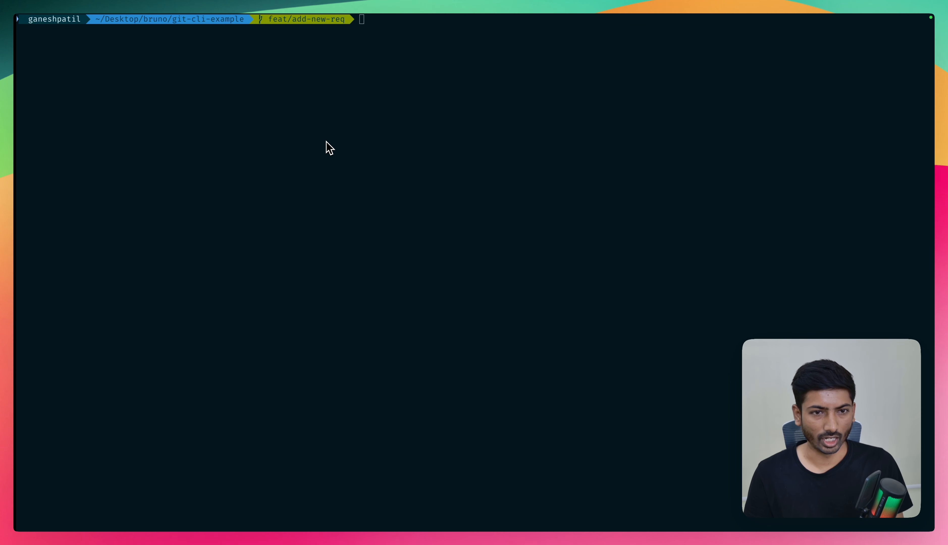
type("git status")
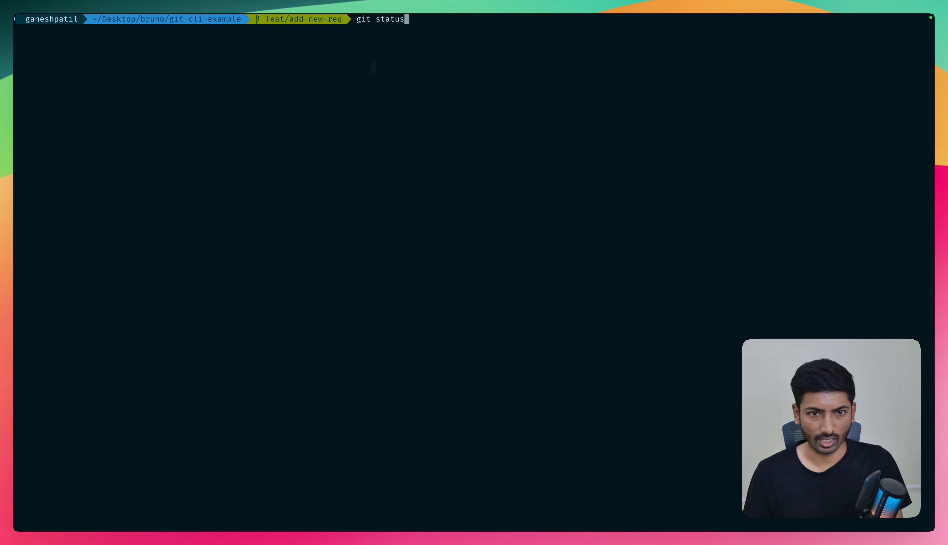
key("Return")
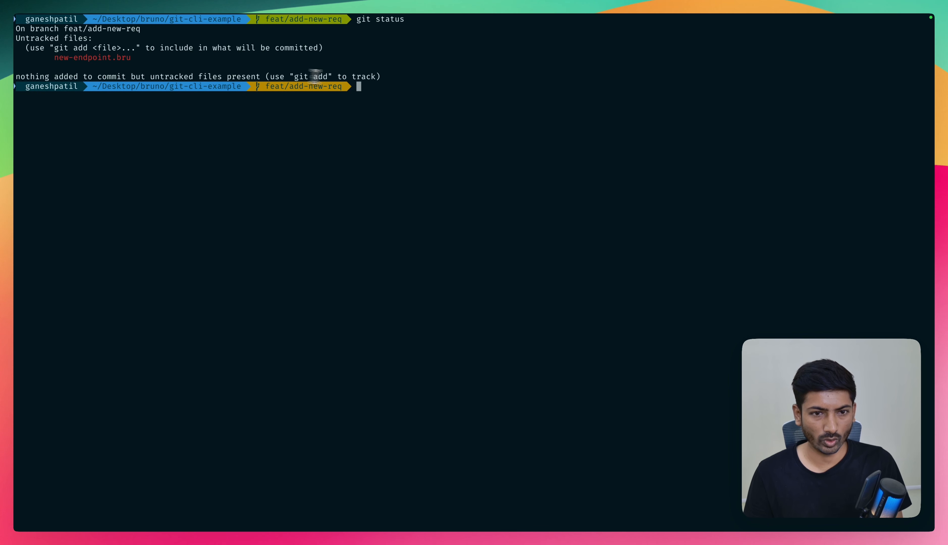
- Stage all changes with git add . and commit them with the message "add new request"
type("git add .")
key("Return")
type("git commit -m \"add new rrequest")
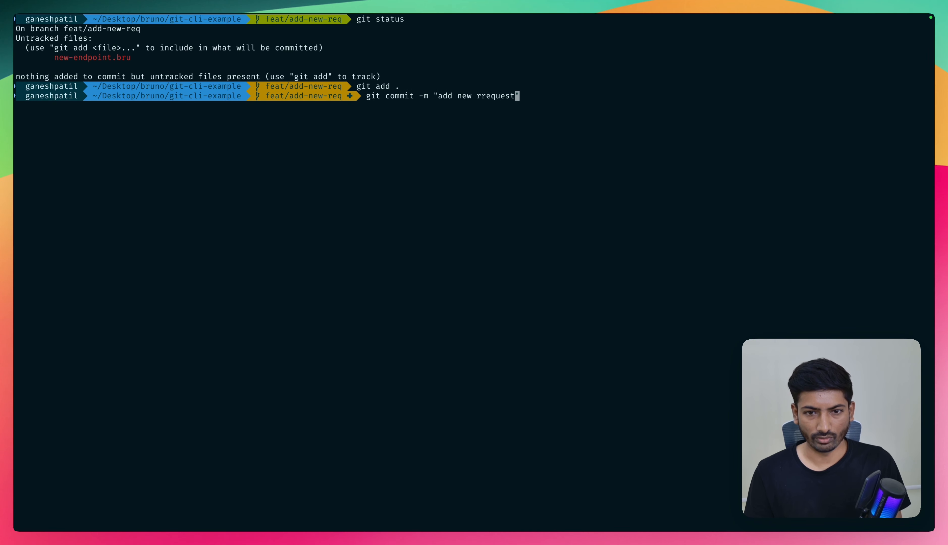
key("Return")
- Push the feature branch to the remote with git ps origin feat/add-new-req
type("git p")
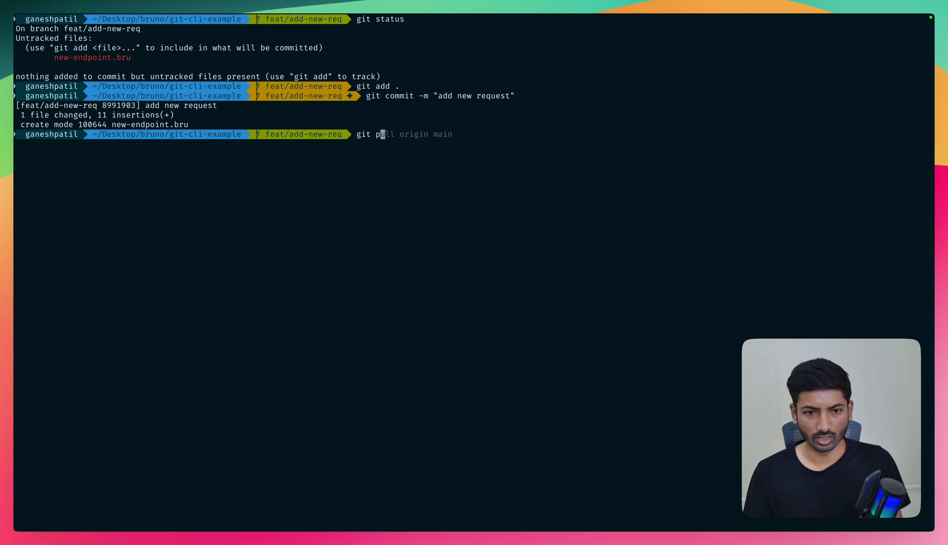
type("s")
key("Right")
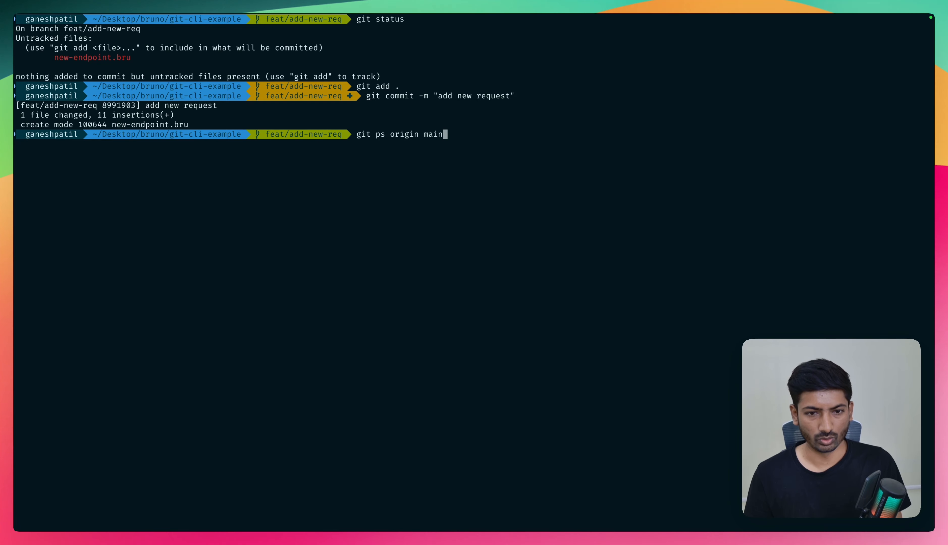
key("BackSpace")
key("BackSpace")
key("BackSpace")
type("feat/")
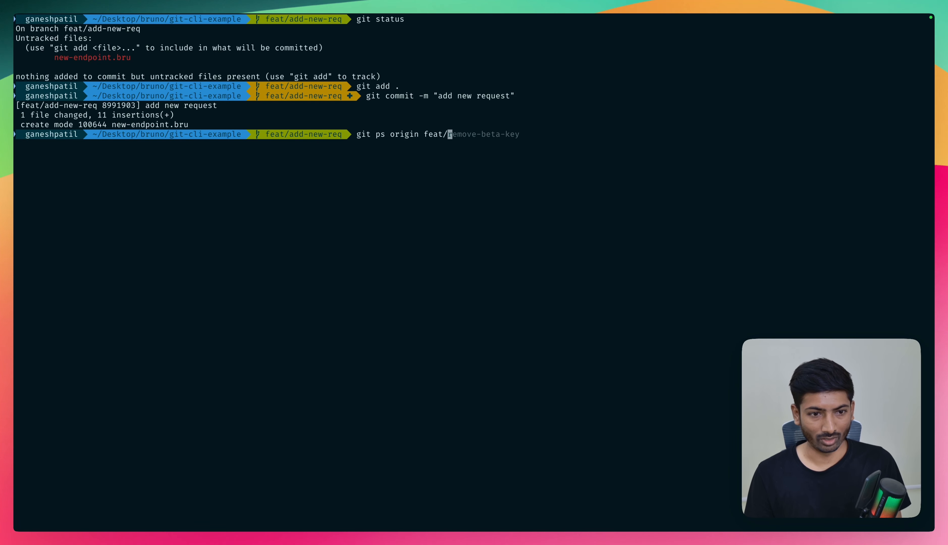
type("ad")
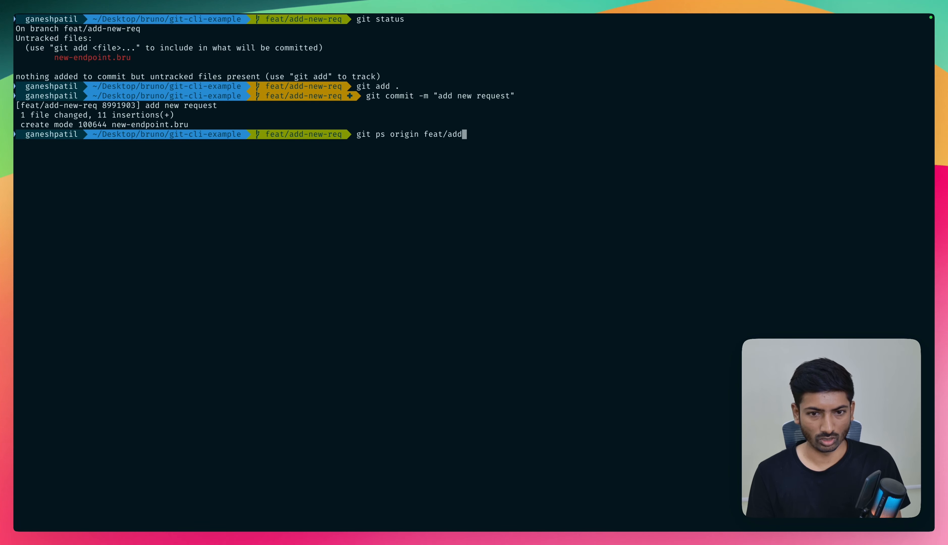
type("d")
key("Tab")
key("Return")
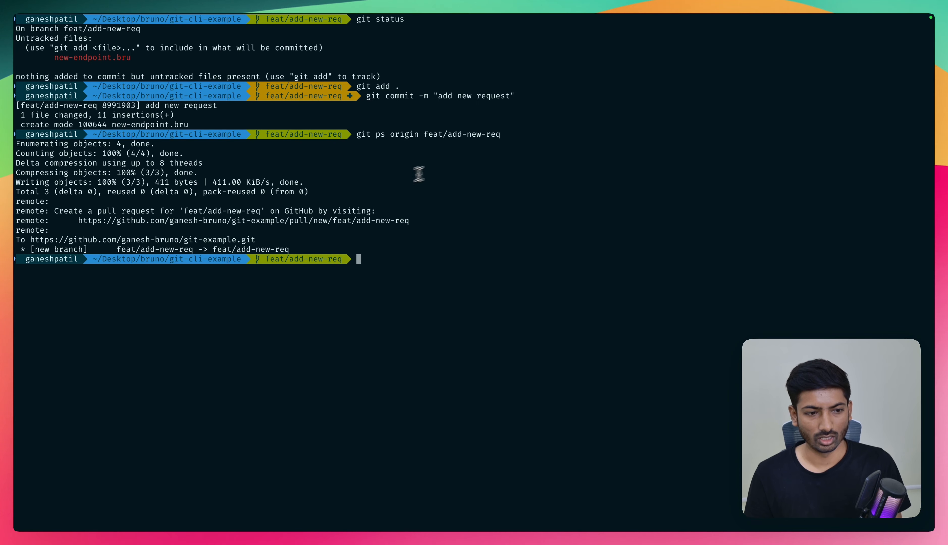
- Switch to the GitHub repository in the browser and create a pull request from feat/add-new-req into main, keeping the suggested title
key("ctrl+Left")
key("ctrl+Left")
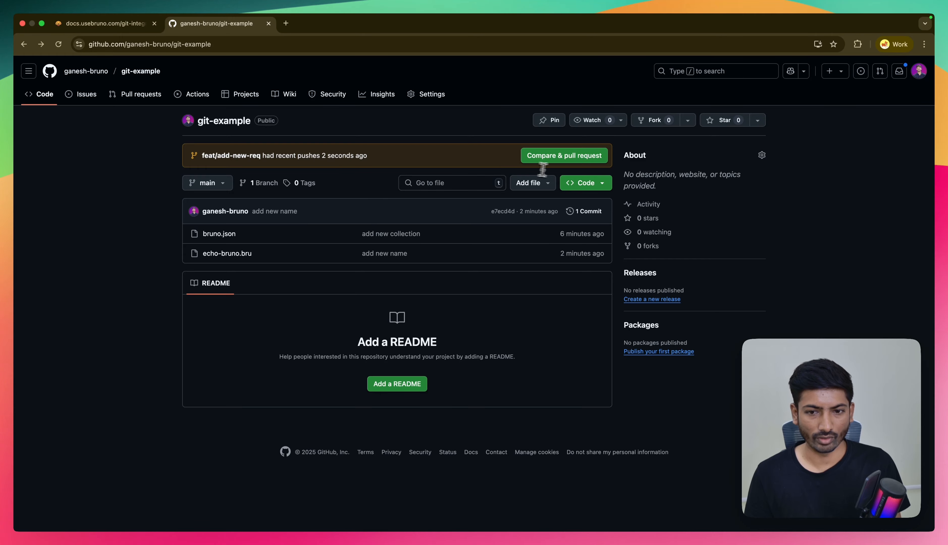
left_click(553, 159)
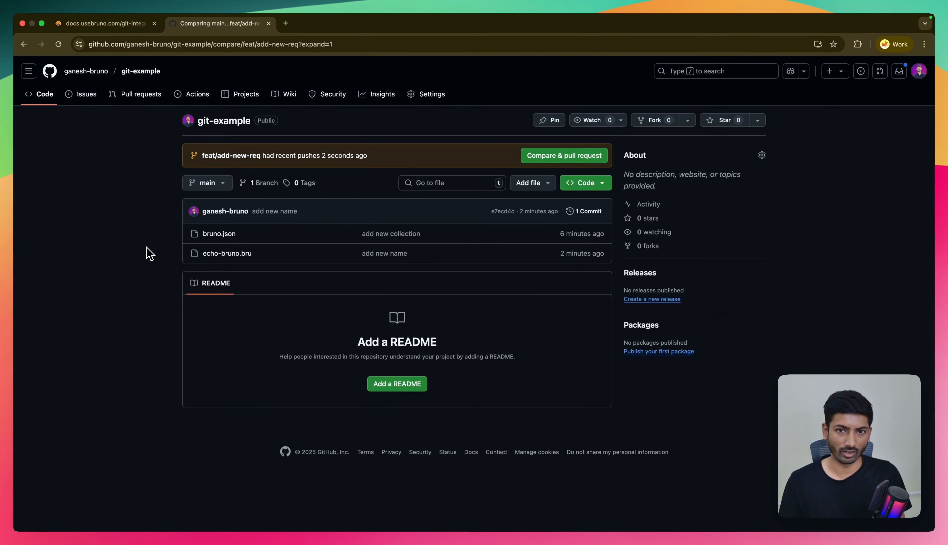
scroll(224, 272, "down", 3)
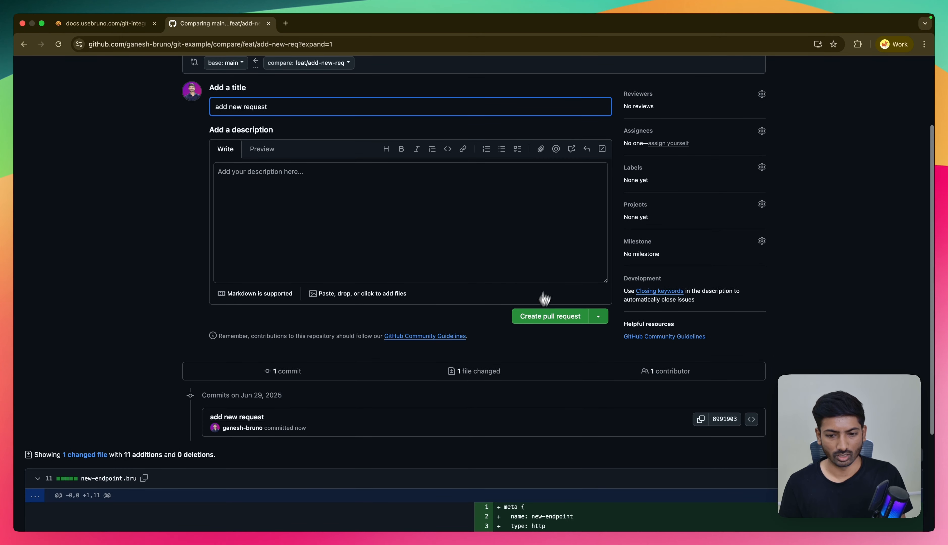
left_click(531, 320)
- Merge the "add new request" pull request into main with the default commit message
scroll(240, 366, "down", 4)
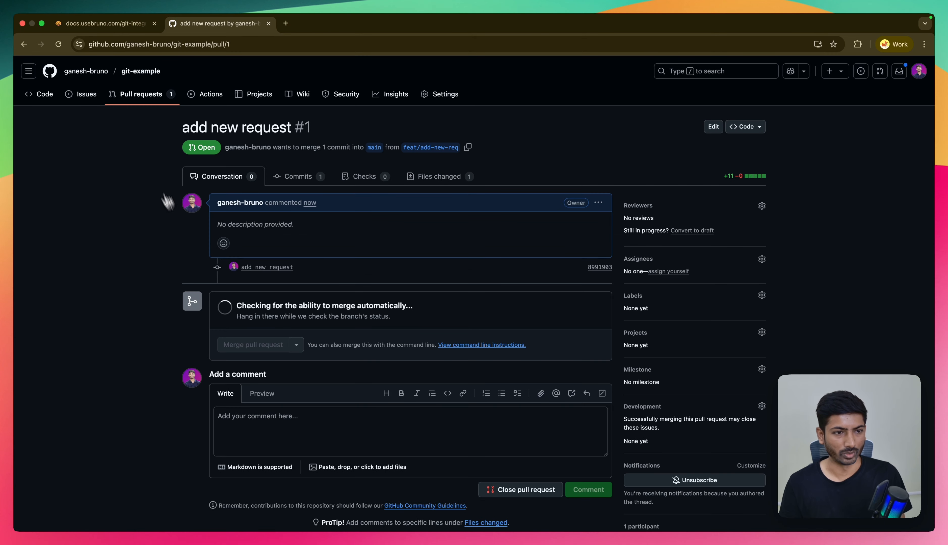
left_click(246, 345)
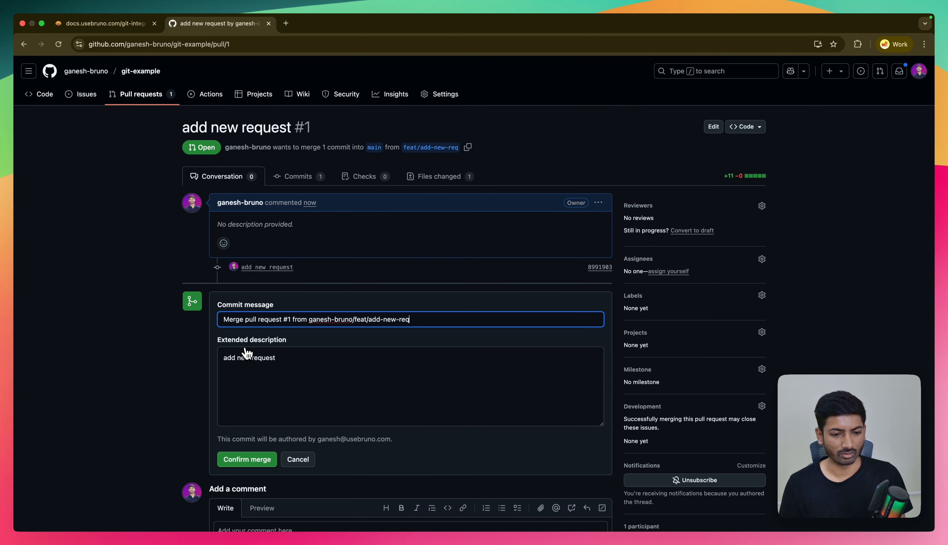
left_click(237, 465)
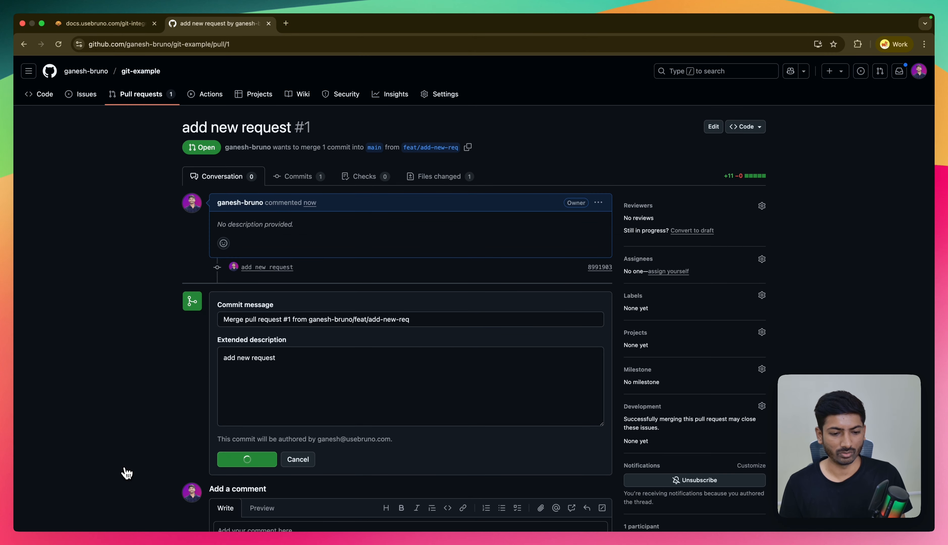
- Return to the terminal, clear it and check out the main branch with git co main
key("ctrl+Right")
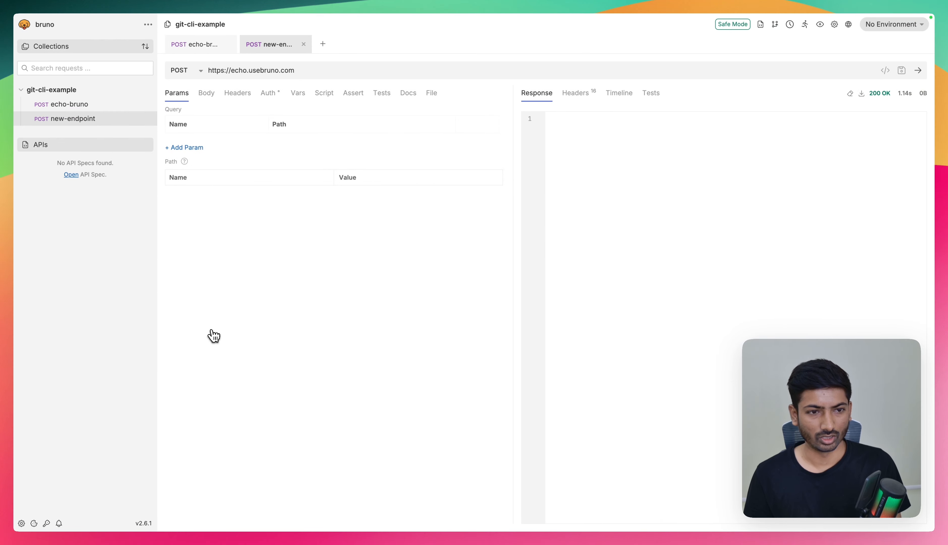
key("ctrl+Right")
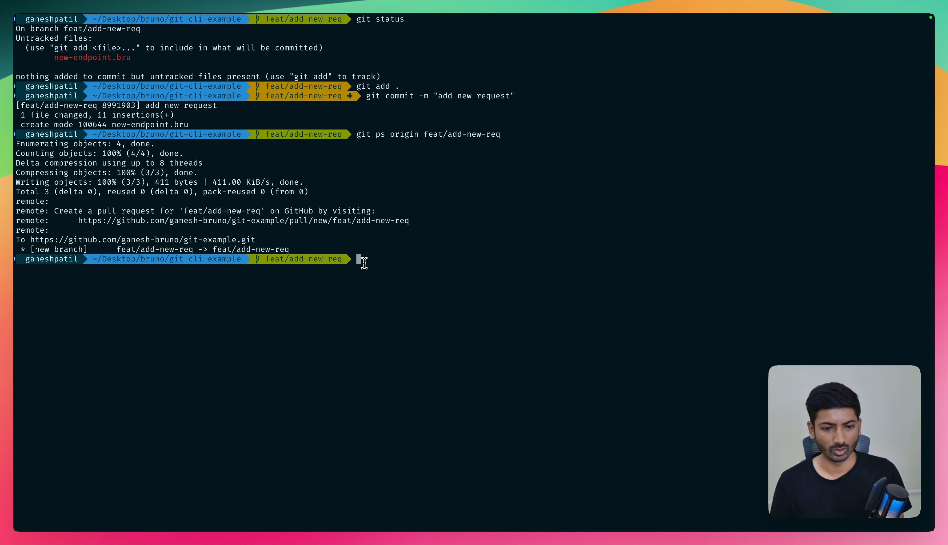
type("clear")
key("Return")
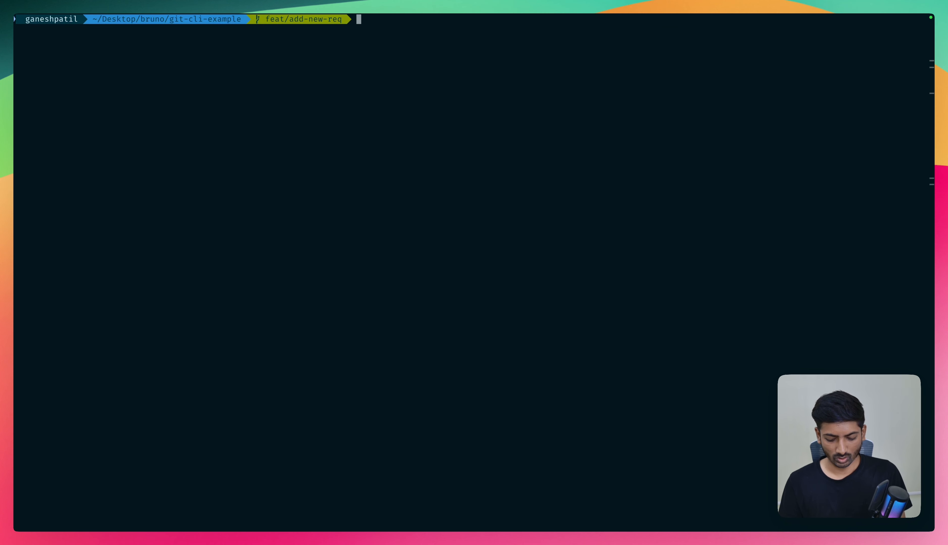
type("git co main")
key("Return")
- Pull the merged changes into local main with git pull origin main
type("git pu")
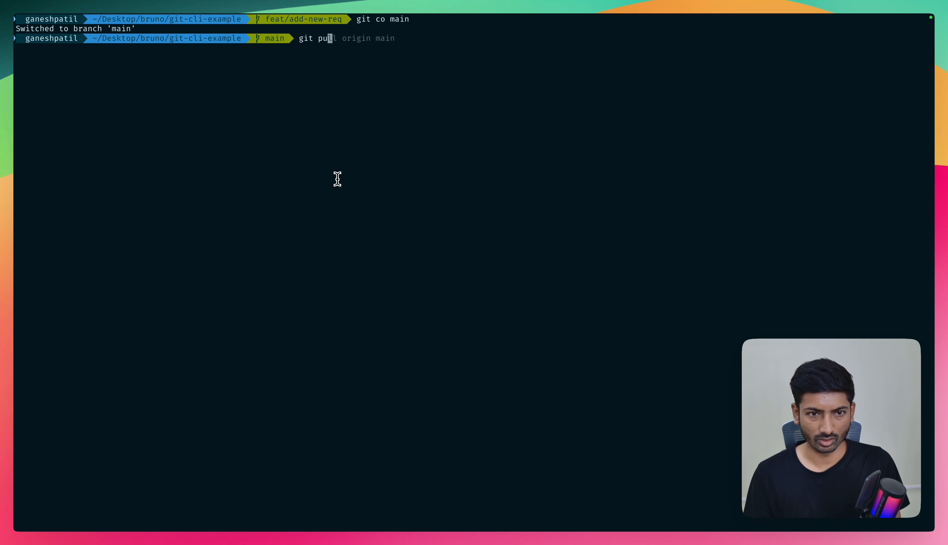
key("Right")
key("Return")
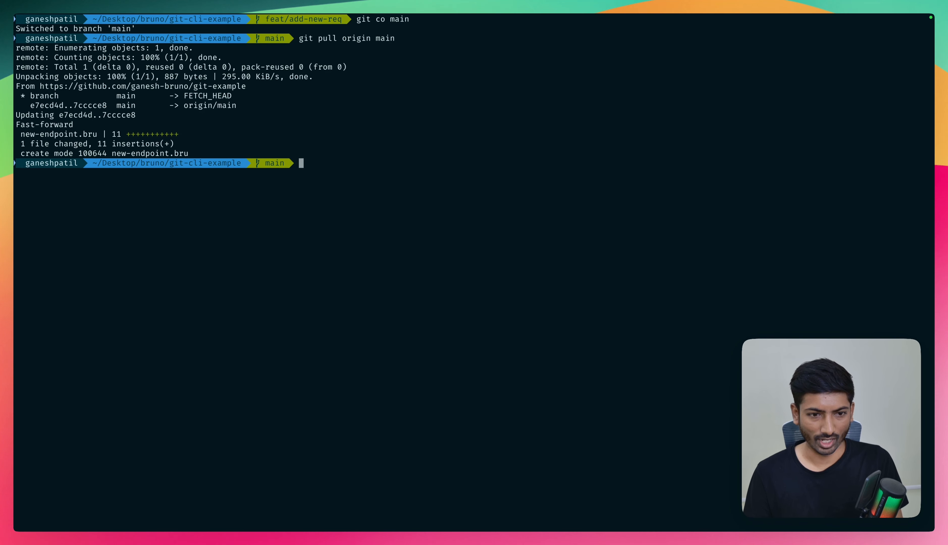
type("git ")
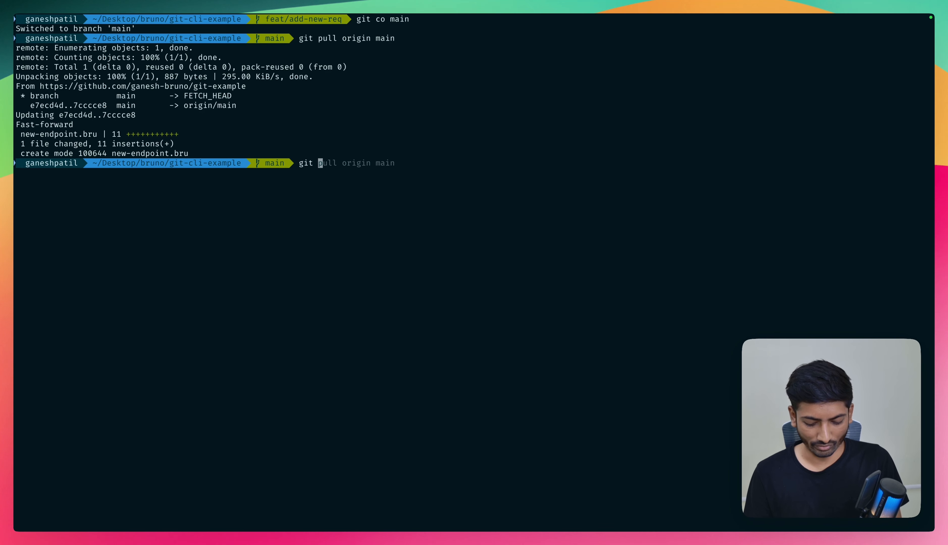
type("diff")
key("BackSpace")
key("BackSpace")
key("BackSpace")
key("BackSpace")
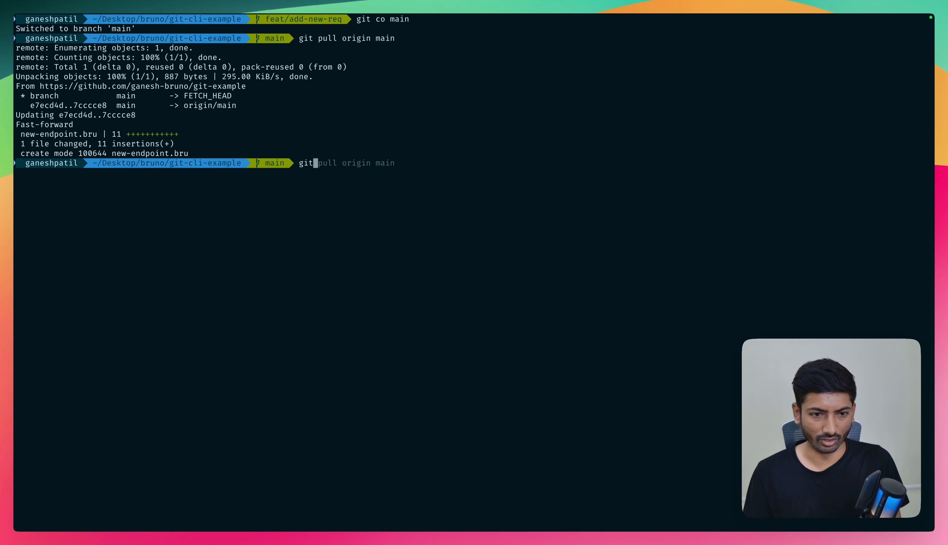
key("BackSpace")
key("BackSpace")
key("BackSpace")
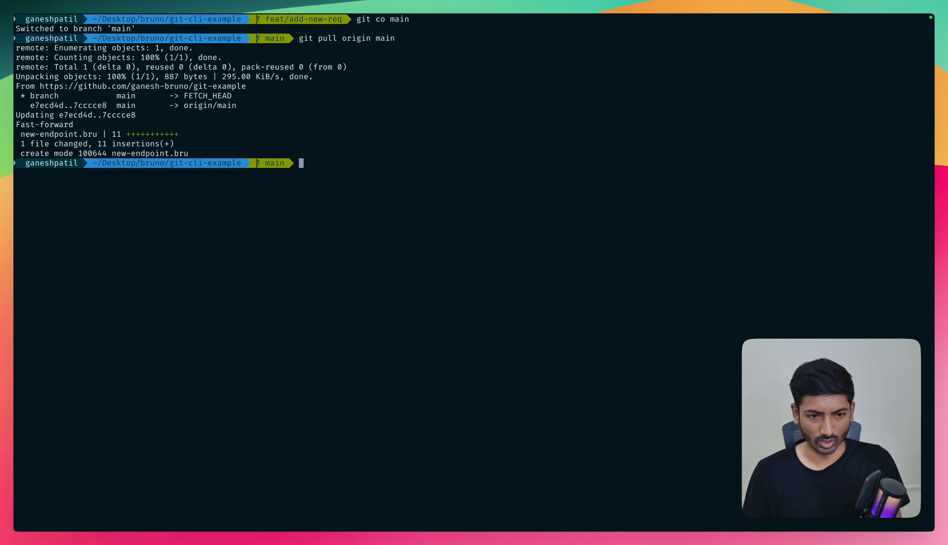
- List the collection folder's files with ls and look for new-endpoint.bru
type("ls")
key("Return")
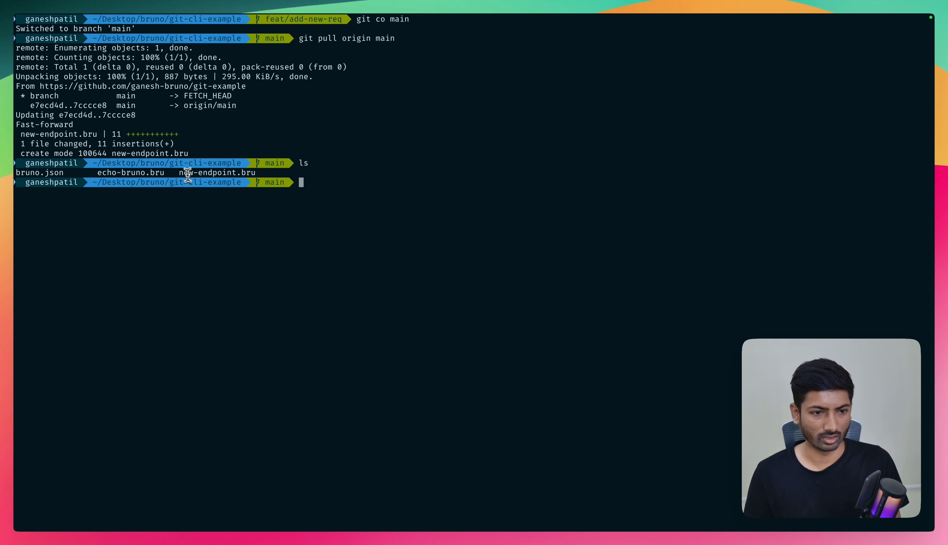
left_click_drag(179, 172, 260, 173)
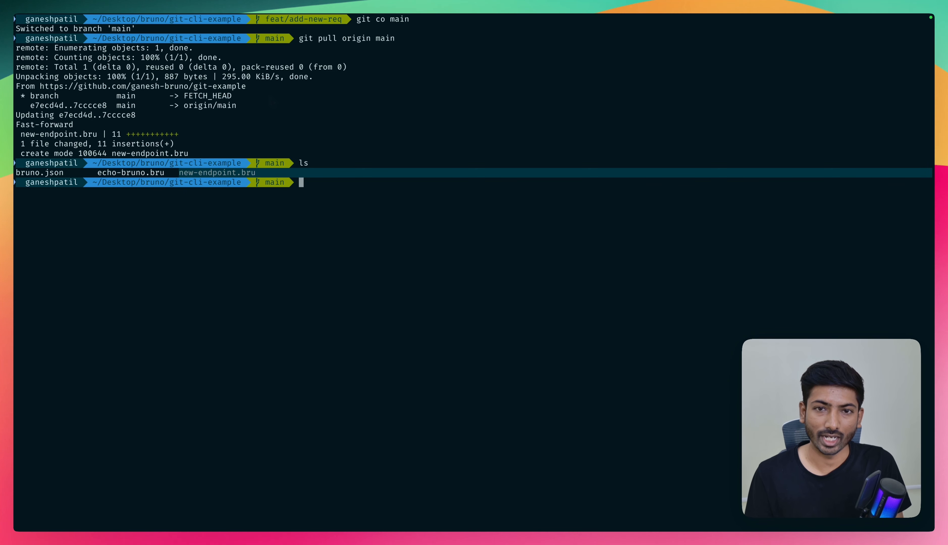
left_click(321, 173)
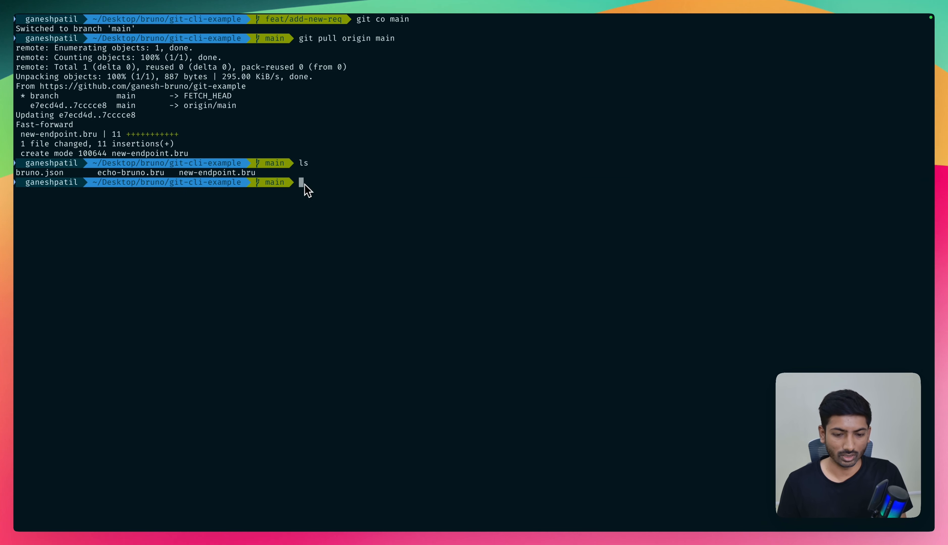
- List the local branches with git branch, leave the listing and clear the terminal
type("git branc")
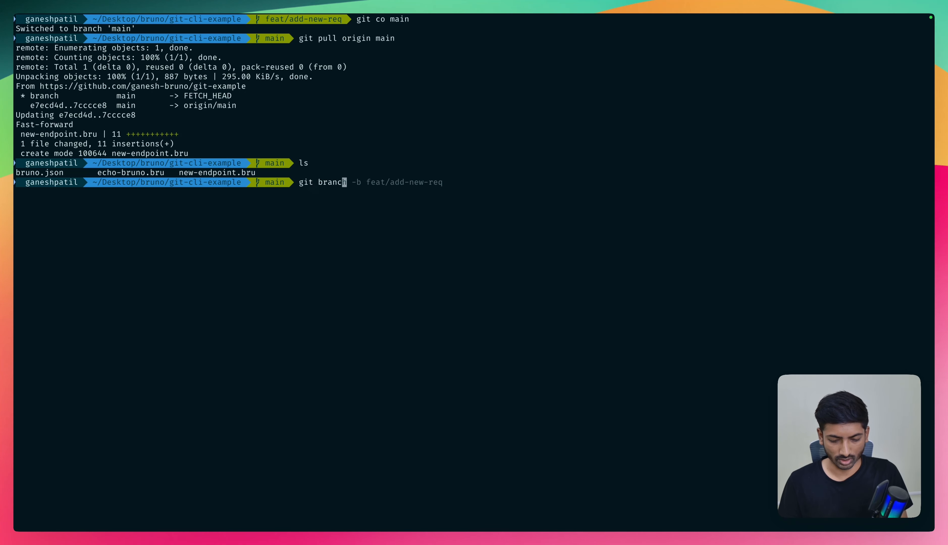
type("h")
key("Return")
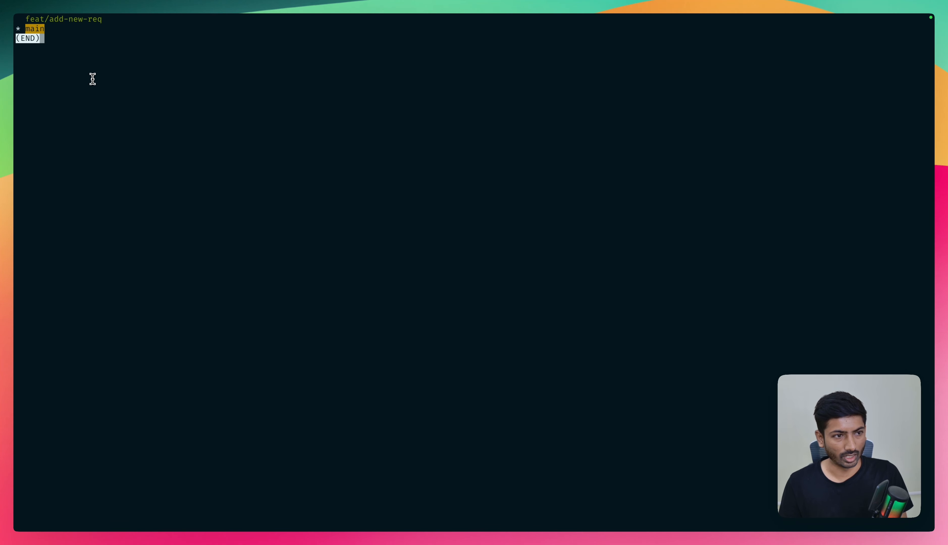
key("q")
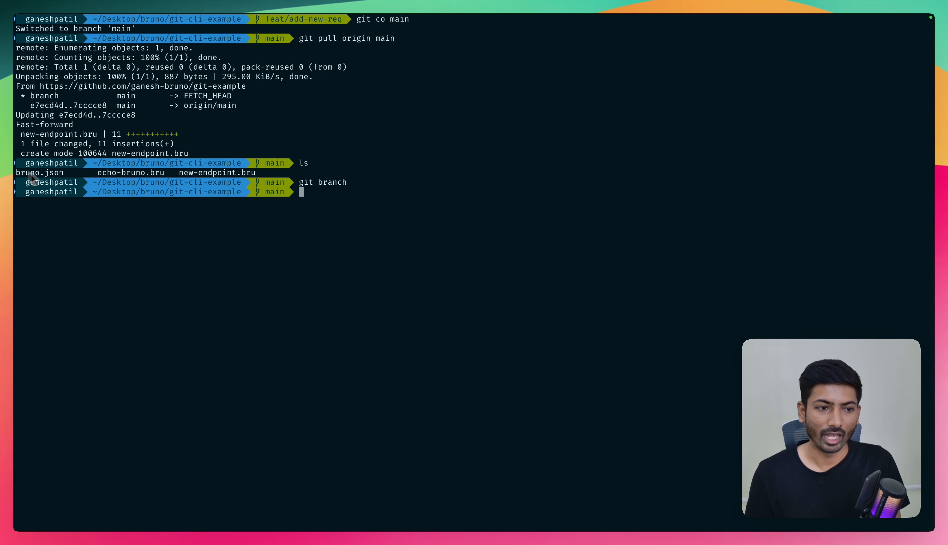
type("c")
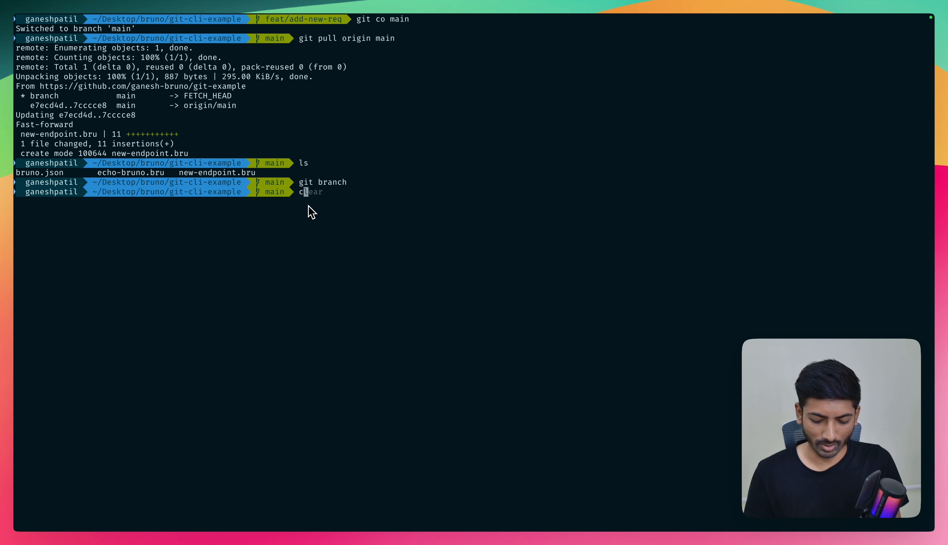
type("lear")
key("Return")
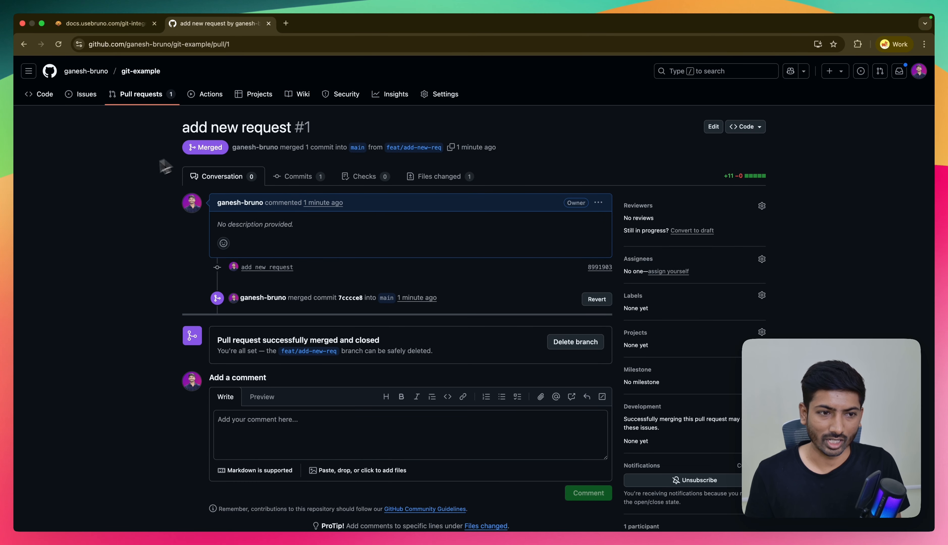
- Switch to GitHub in the browser, open the git-example repository's code page and view its HTTPS clone URL
left_click(45, 94)
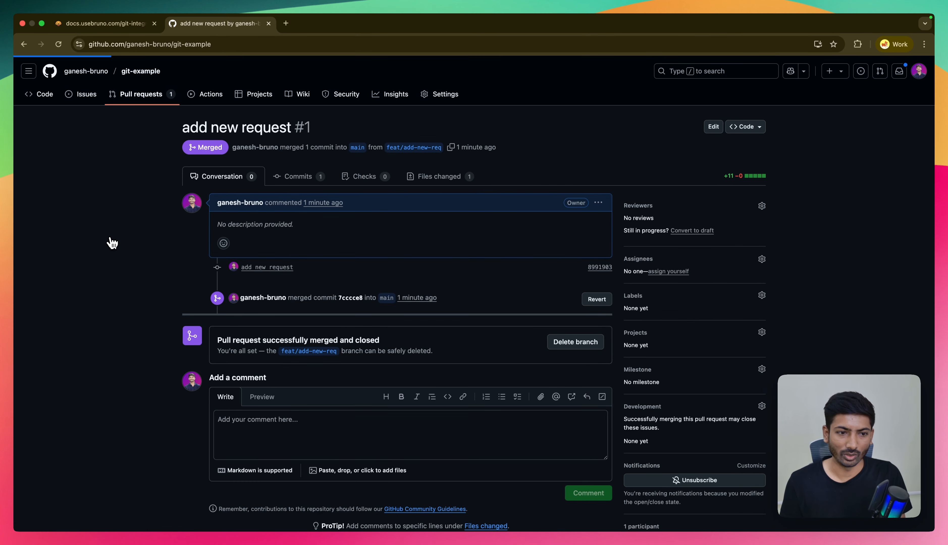
left_click(604, 158)
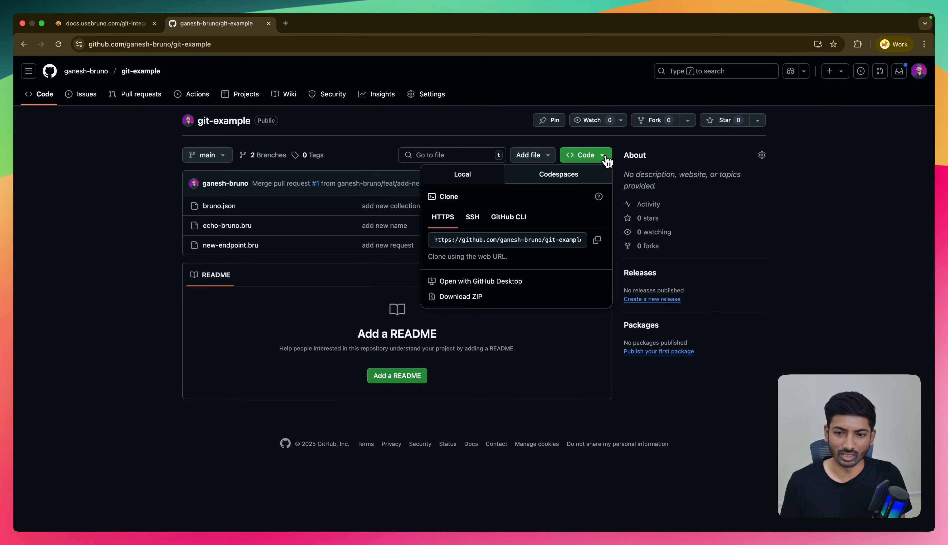
left_click(601, 242)
left_click(141, 311)
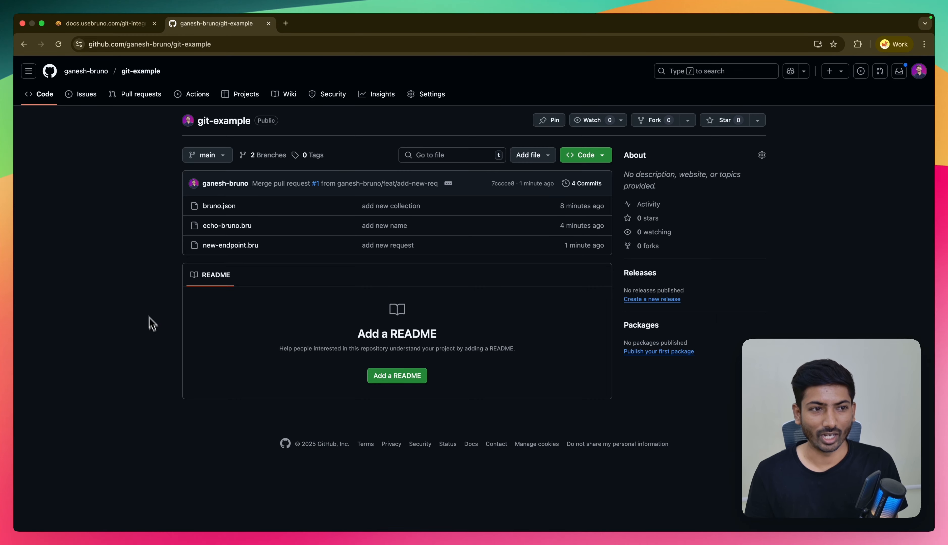
- In the Bruno documentation, open the Collaboration via GUI introduction and continue to its Provider page
left_click(101, 23)
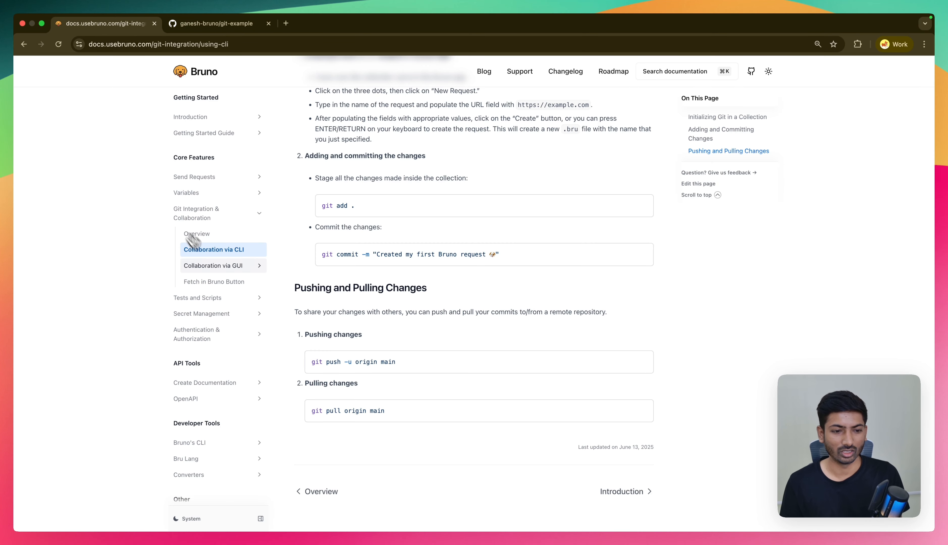
left_click(218, 266)
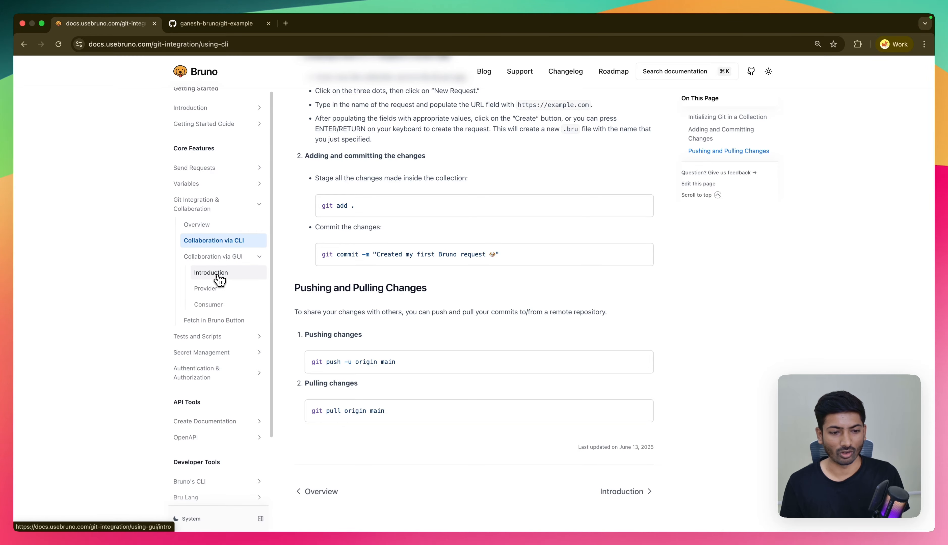
left_click(218, 274)
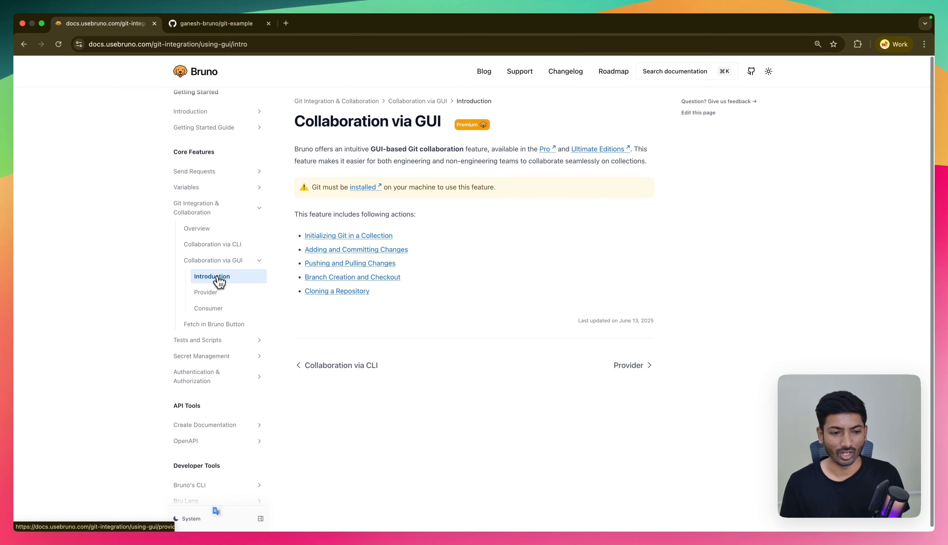
left_click(216, 298)
- Examine the Provider guide's sections on initializing Git and connecting to a remote repository, enlarging the page text
scroll(332, 331, "down", 15)
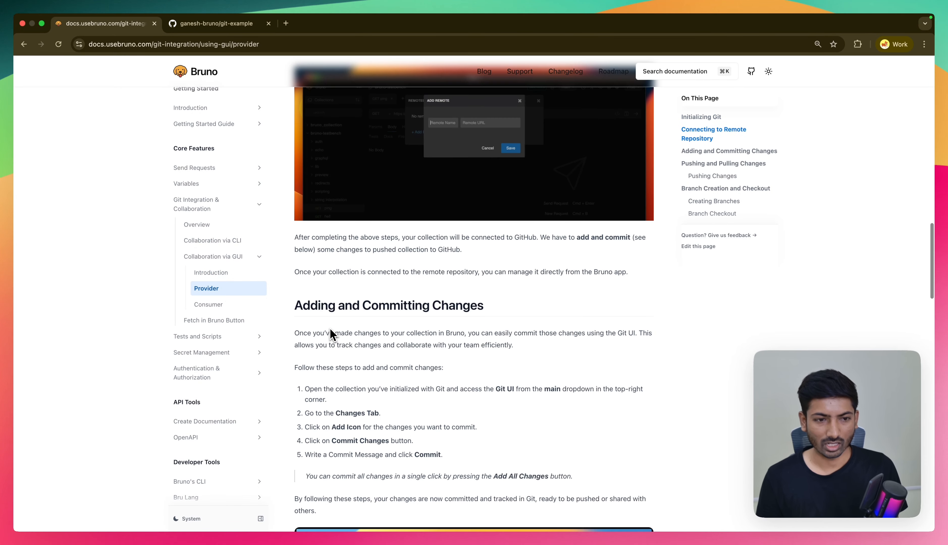
scroll(331, 333, "down", 20)
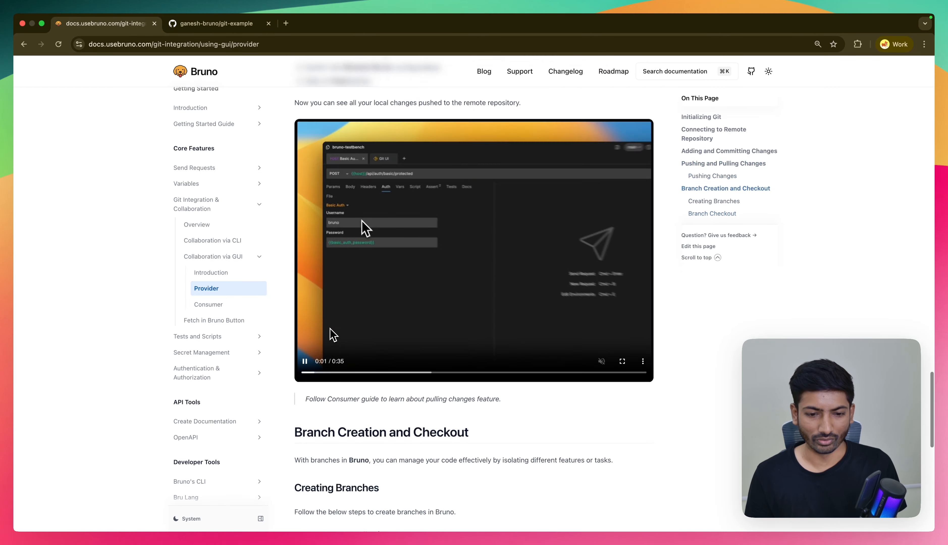
scroll(333, 335, "up", 20)
scroll(333, 335, "down", 3)
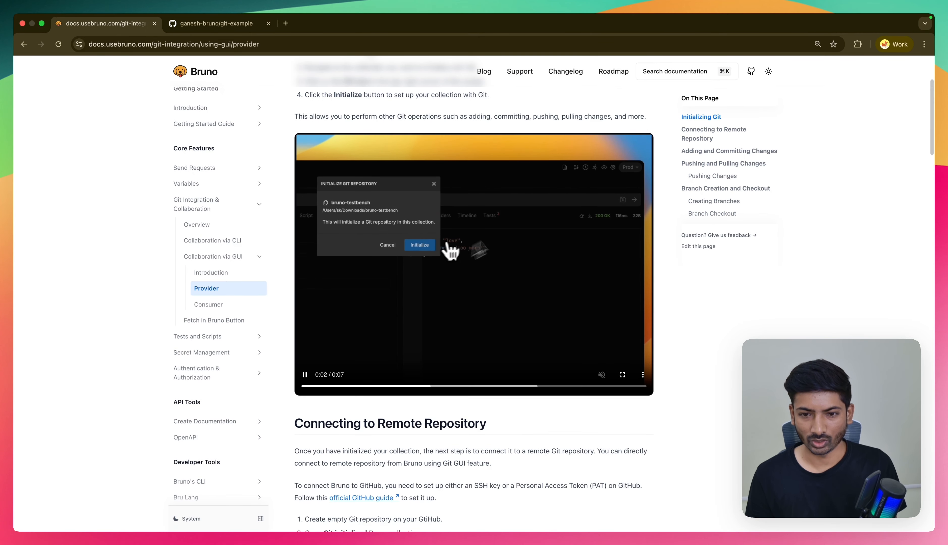
scroll(414, 226, "down", 9)
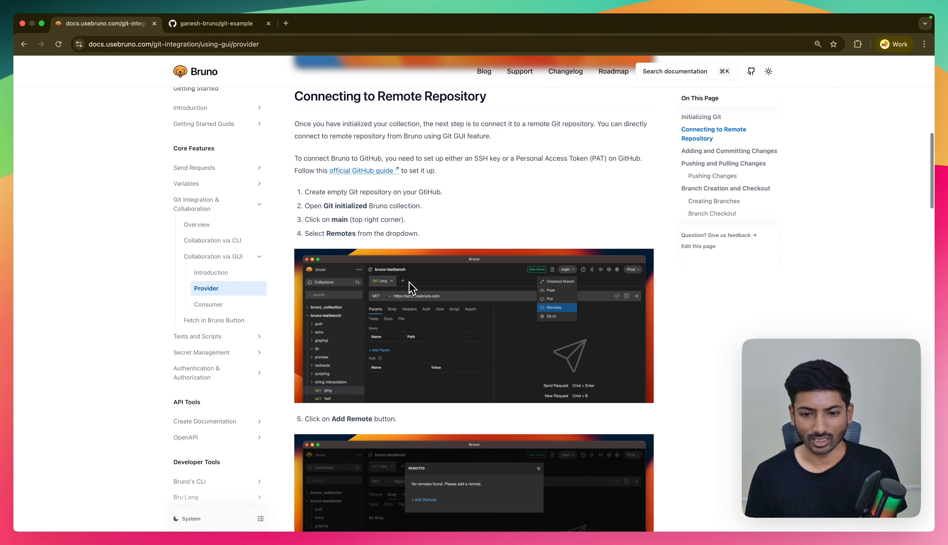
scroll(410, 286, "down", 4)
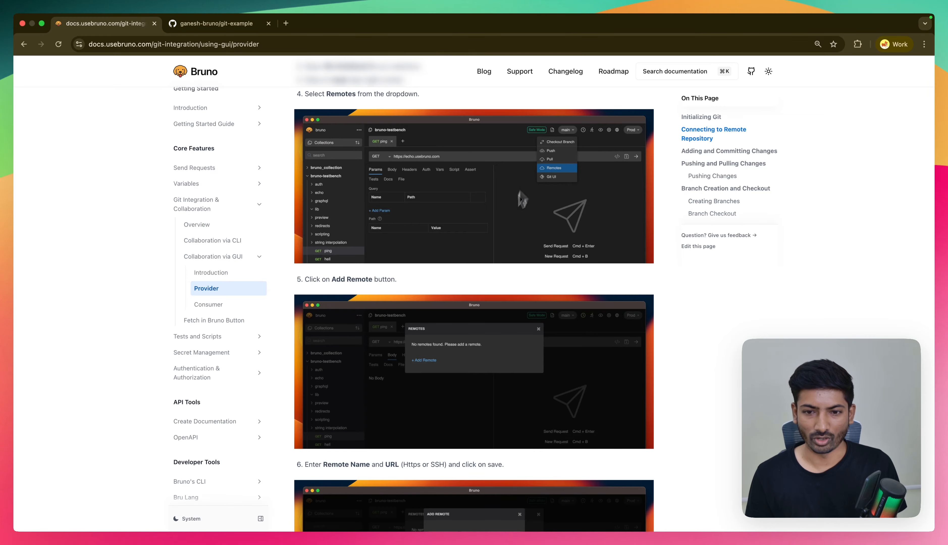
key("super+equal")
scroll(474, 293, "down", 1)
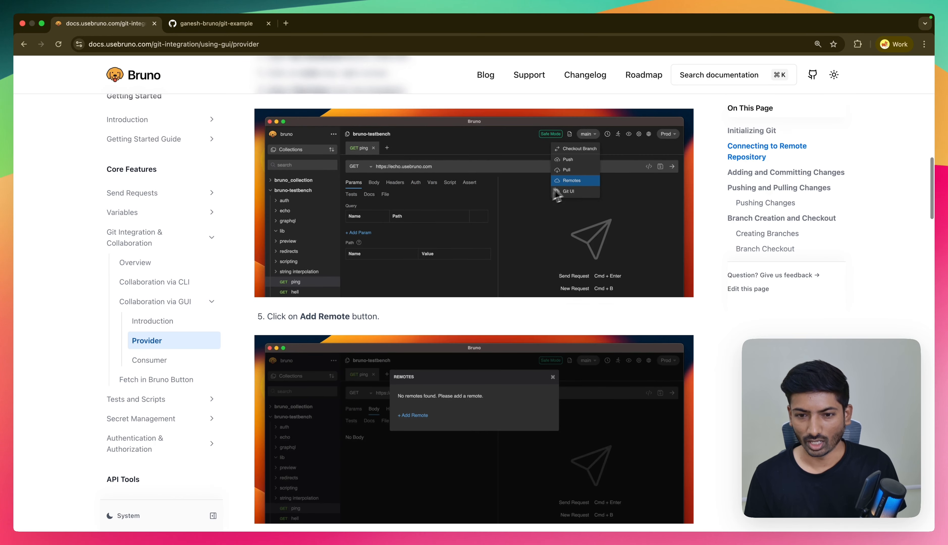
- Read the Provider guide's sections on committing, pushing changes and branch creation and checkout, resetting the page zoom to 100%
scroll(501, 226, "down", 17)
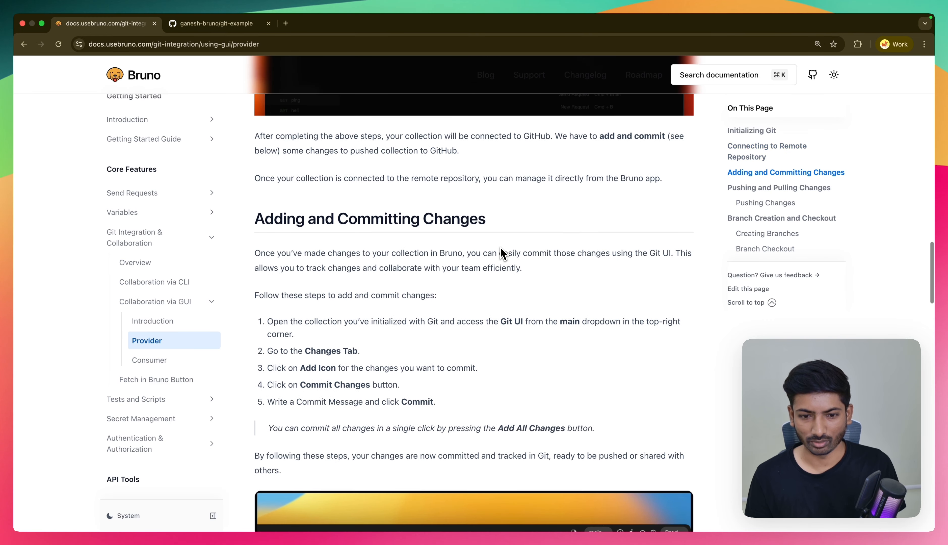
scroll(502, 252, "down", 16)
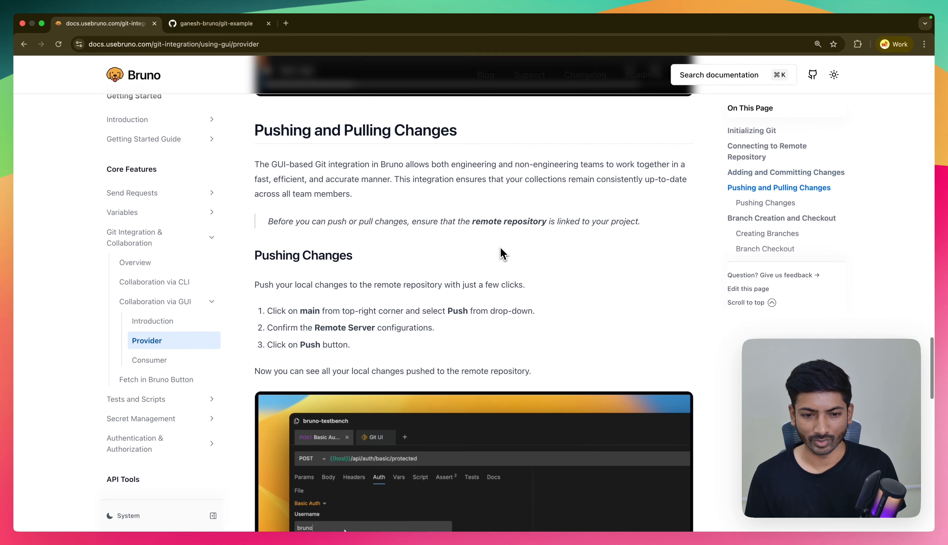
scroll(503, 254, "down", 1)
scroll(503, 254, "down", 8)
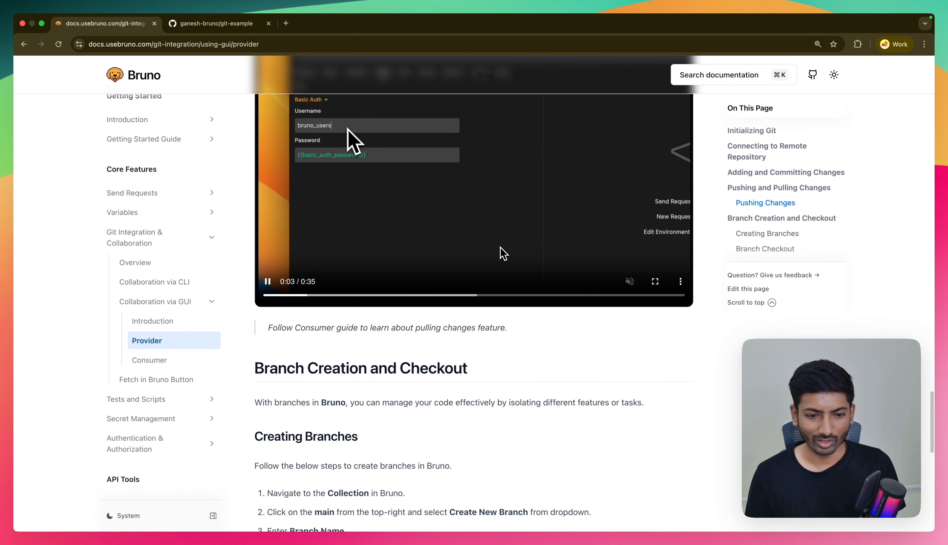
scroll(503, 252, "down", 3)
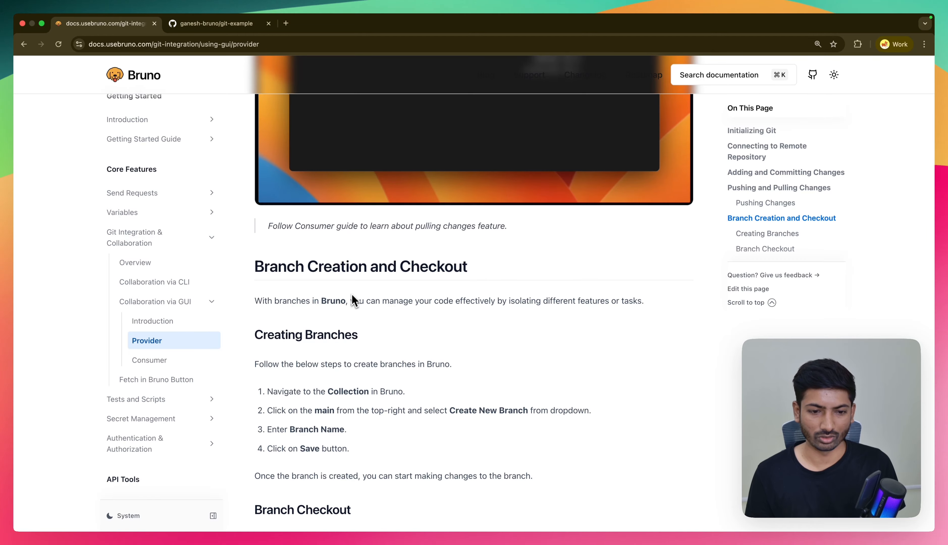
key("super+minus")
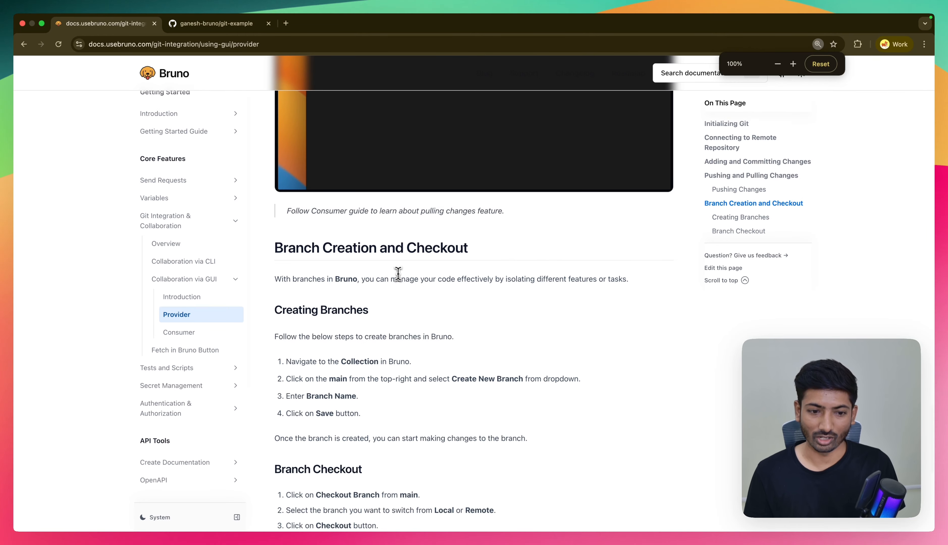
scroll(433, 248, "up", 10)
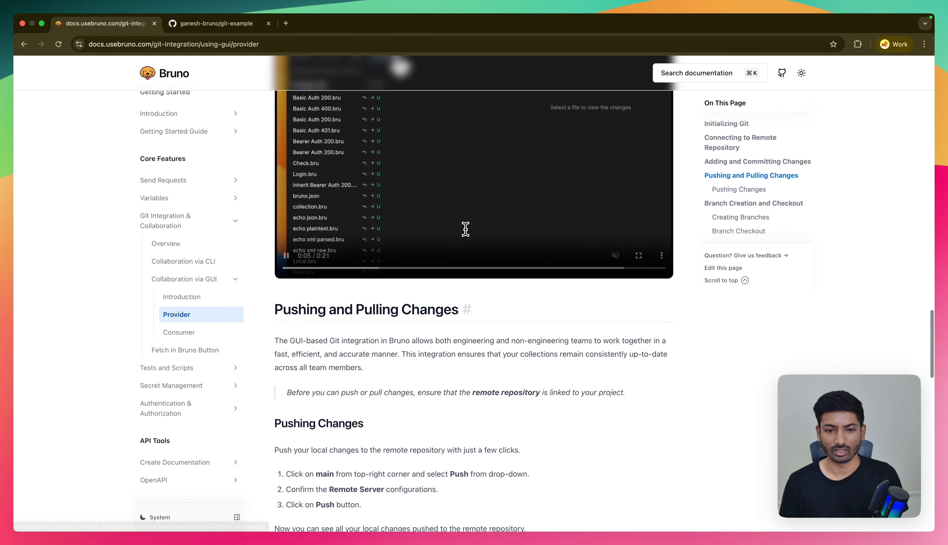
scroll(465, 229, "up", 15)
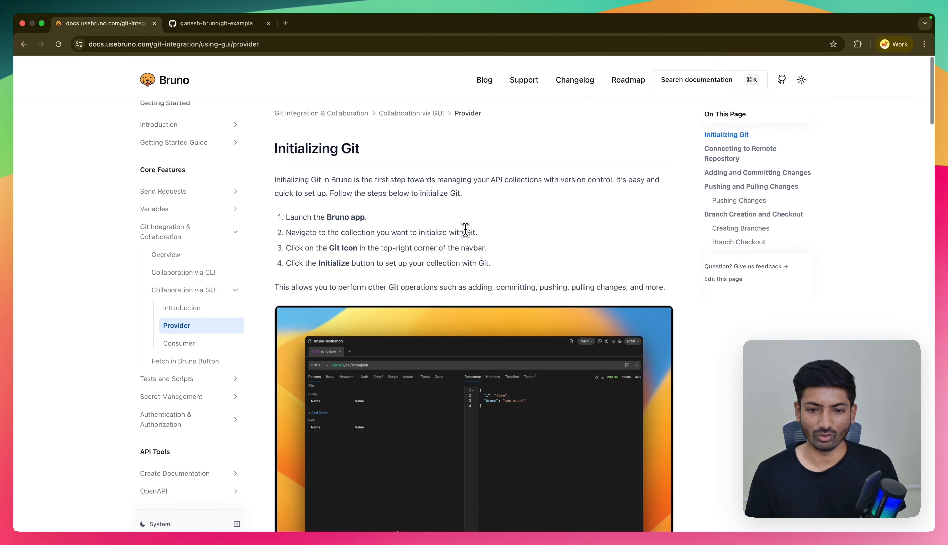
- Return to GitHub and open the new repository form from the account's profile page
left_click(241, 27)
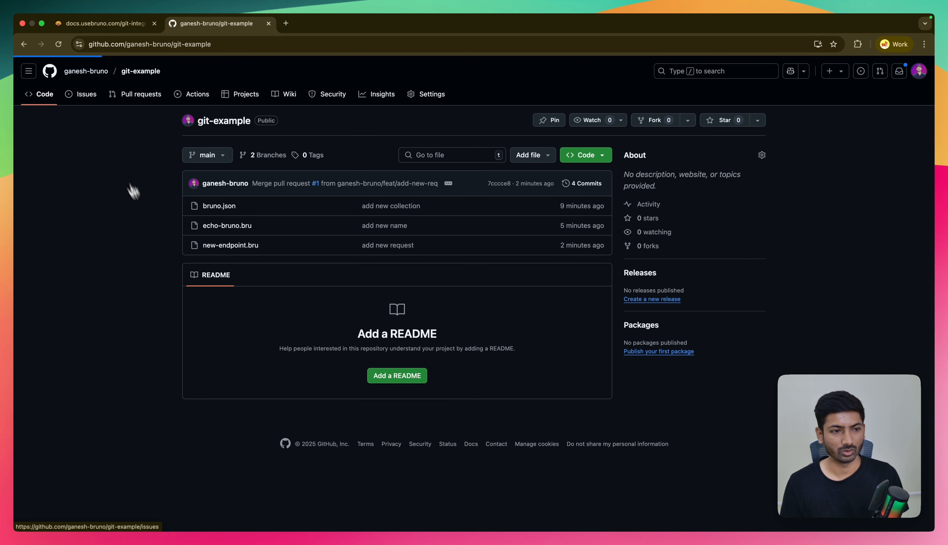
left_click(830, 74)
left_click(830, 73)
left_click(831, 73)
left_click(838, 96)
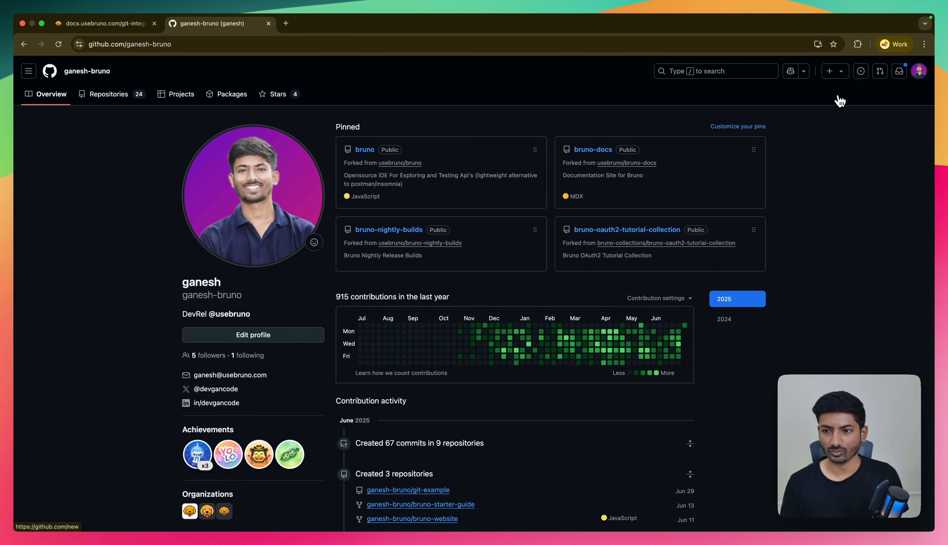
- Create a public repository named git-ui-example without a README, .gitignore or license
left_click(419, 246)
type("git-ui")
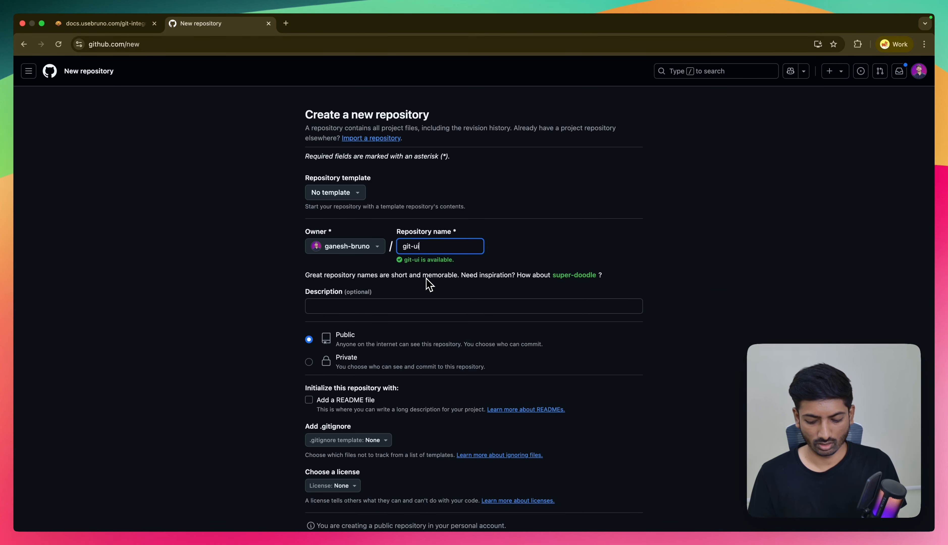
type("-exampl")
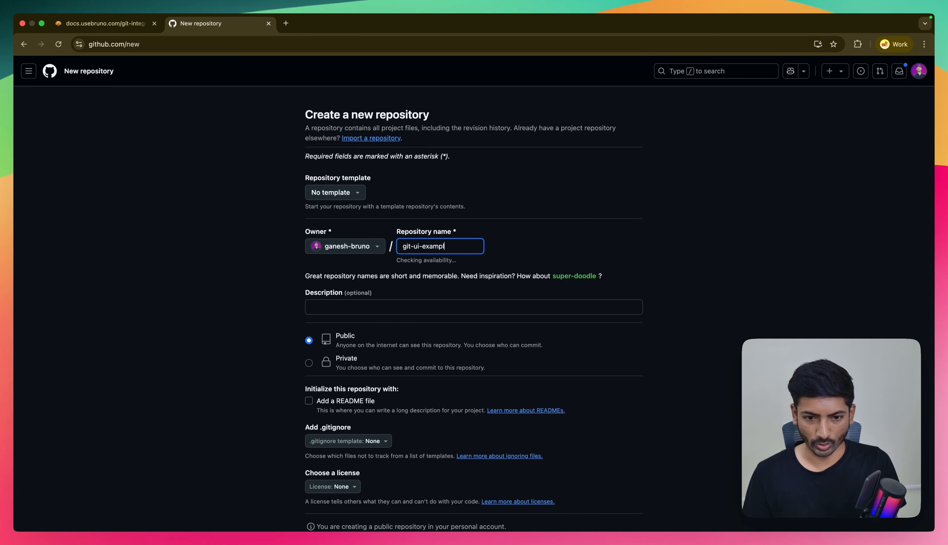
type("e")
scroll(410, 319, "down", 2)
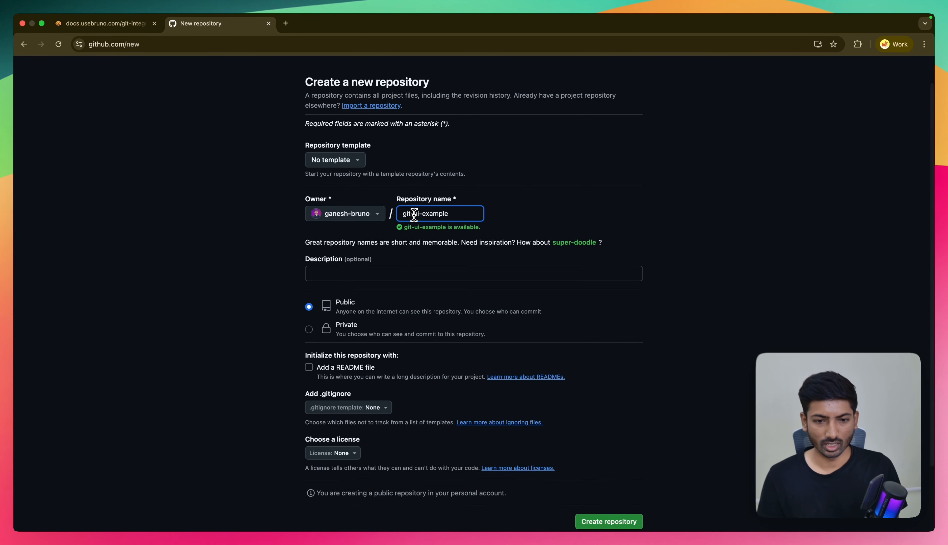
double_click(414, 246)
triple_click(414, 214)
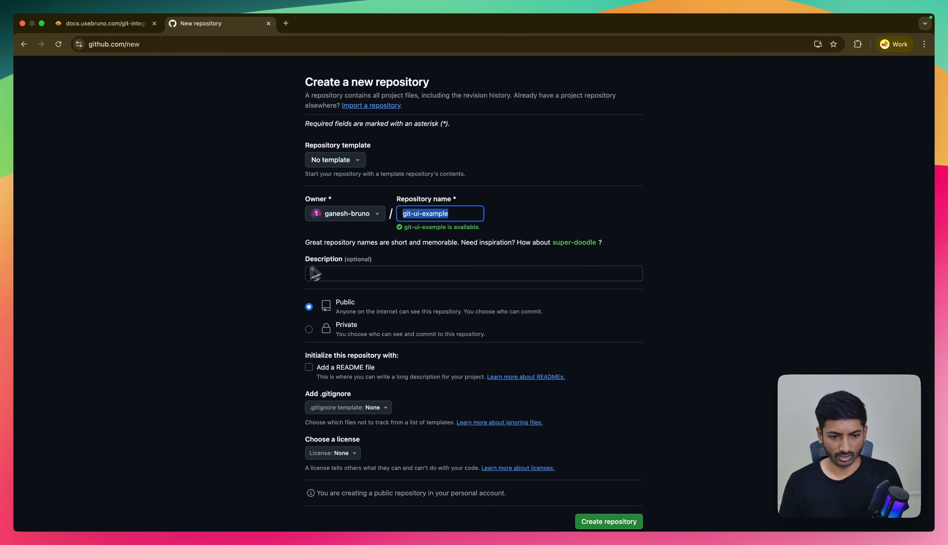
left_click(293, 282)
scroll(293, 282, "down", 5)
left_click(606, 448)
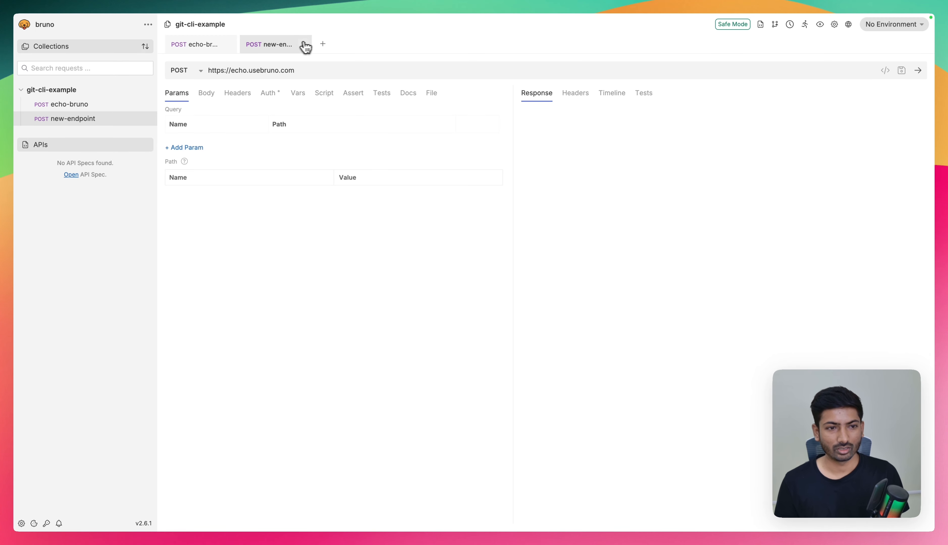
- Switch to Bruno, close the echo-bruno request and collapse the git-cli-example collection
left_click(307, 45)
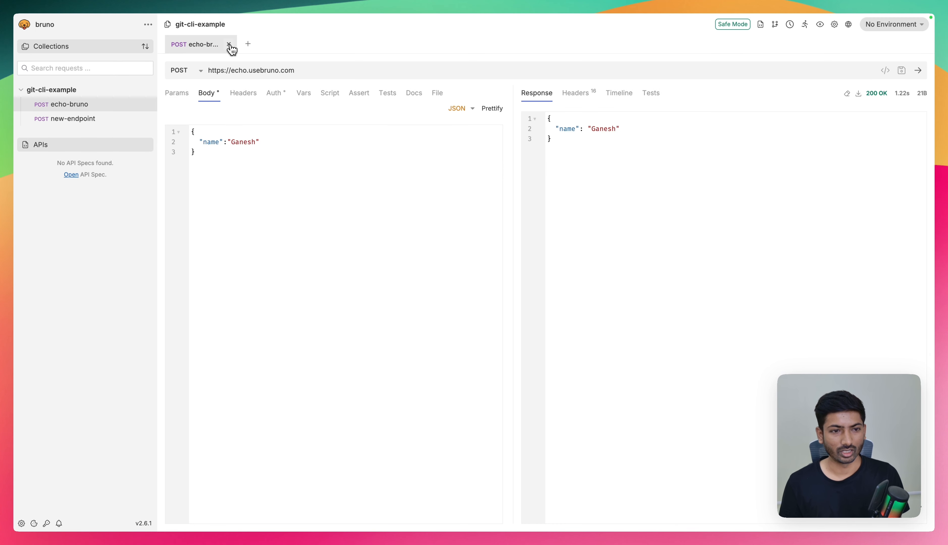
left_click(231, 46)
left_click(67, 91)
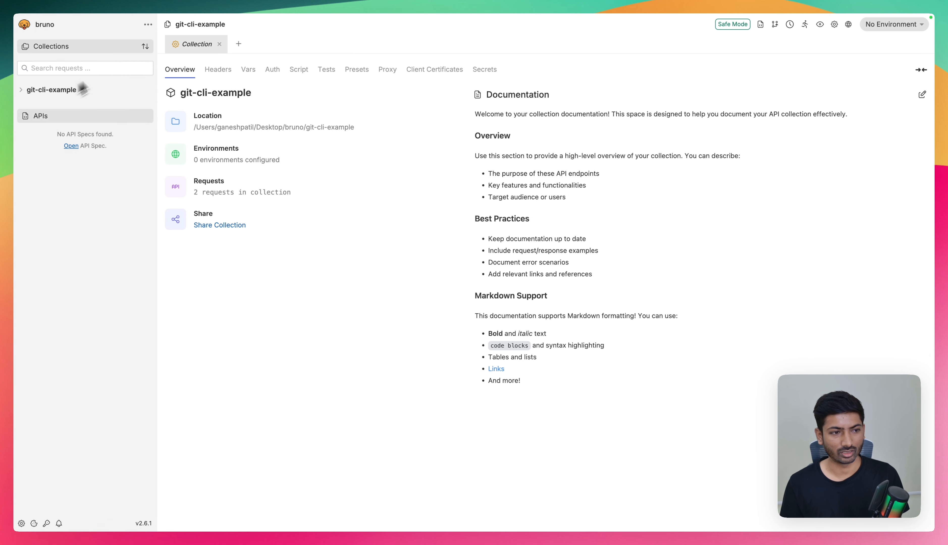
- Try to create a new collection named git-cli-example in the Desktop/bruno folder
left_click(148, 25)
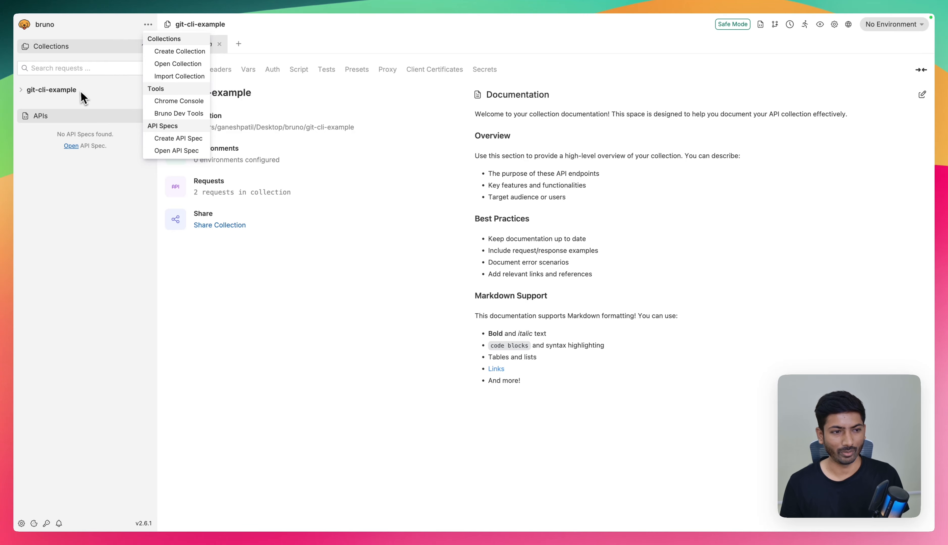
left_click(169, 52)
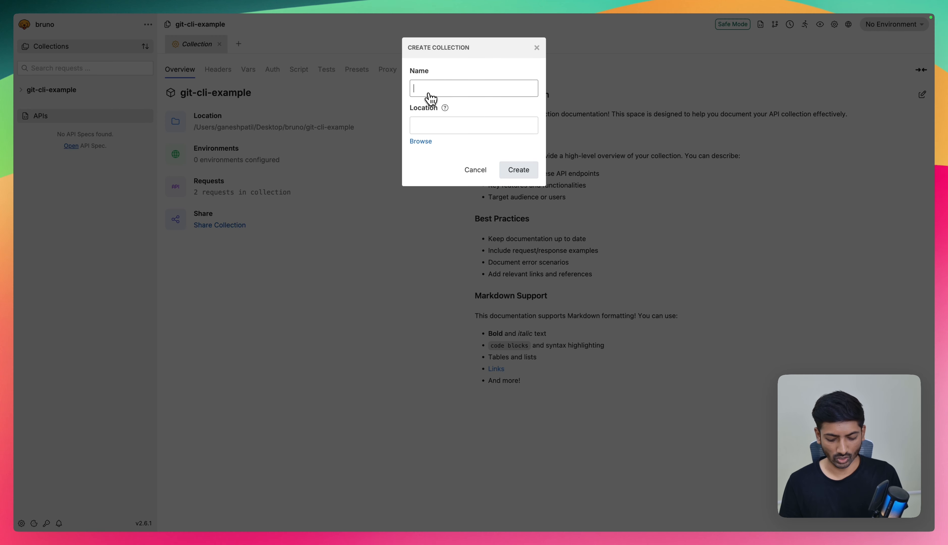
type("git-cli-examp")
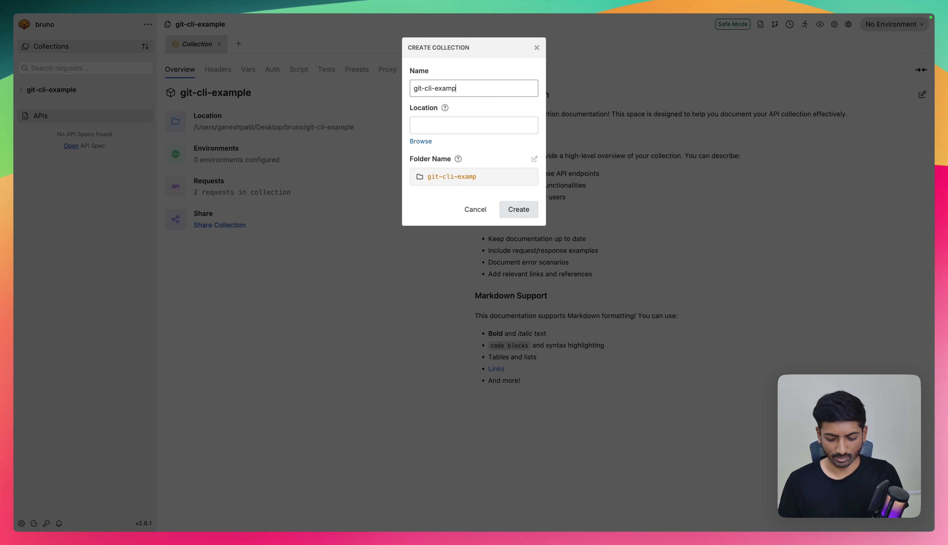
type("le")
left_click(421, 142)
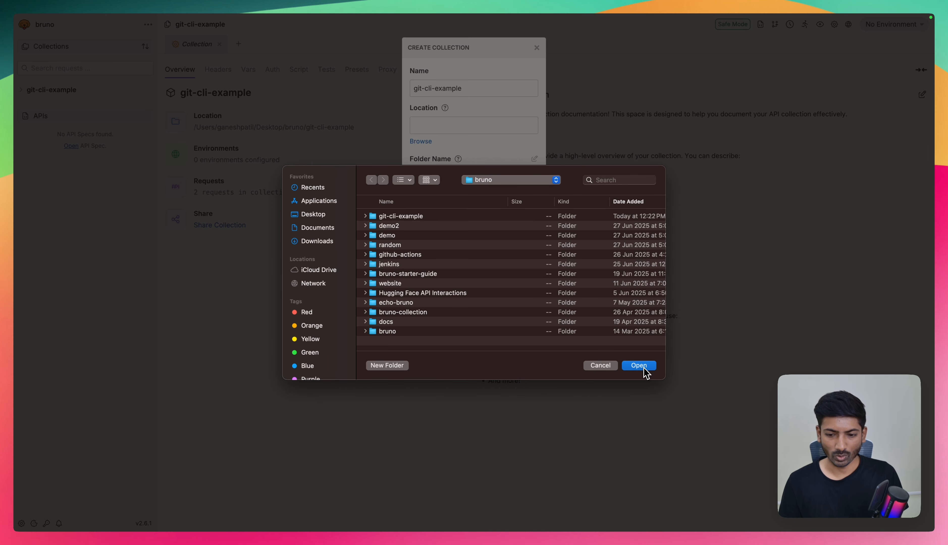
left_click(643, 367)
left_click(518, 211)
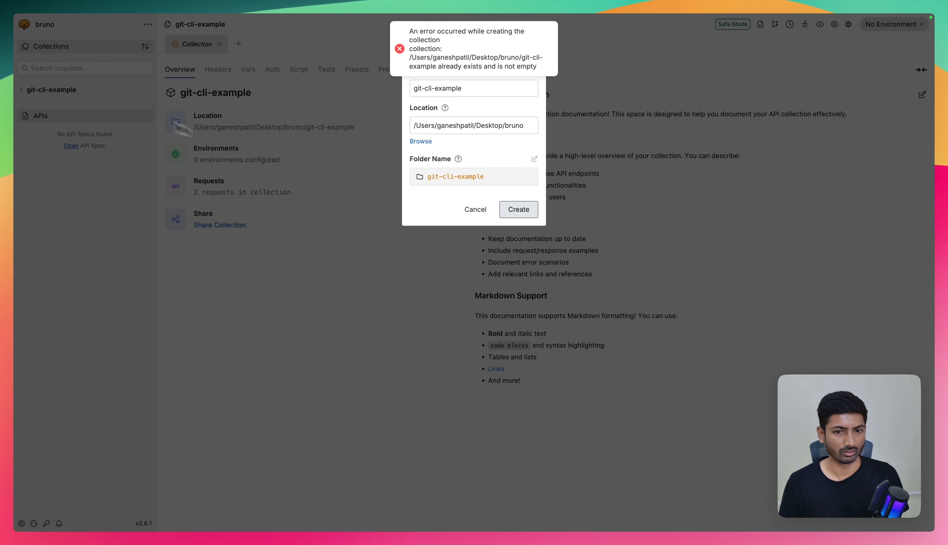
- Change the collection name to git-ui-example, create it, and save Safe Mode as its JavaScript sandbox level
left_click(433, 89)
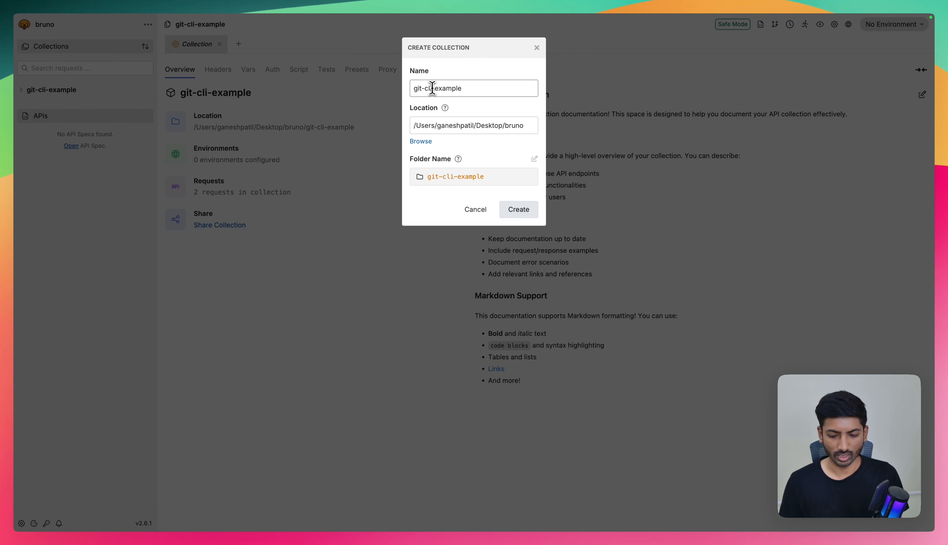
key("BackSpace")
key("BackSpace")
key("BackSpace")
type("UI")
key("BackSpace")
key("BackSpace")
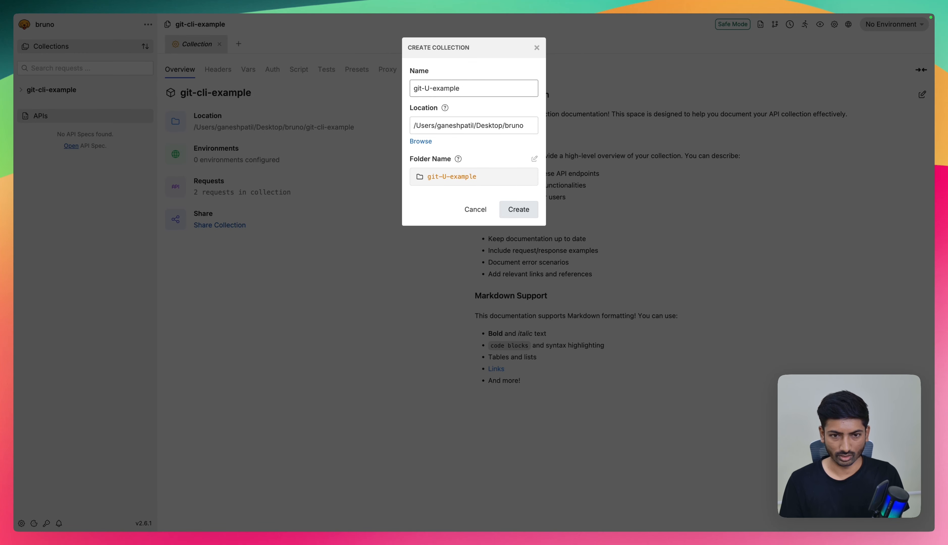
type("ui")
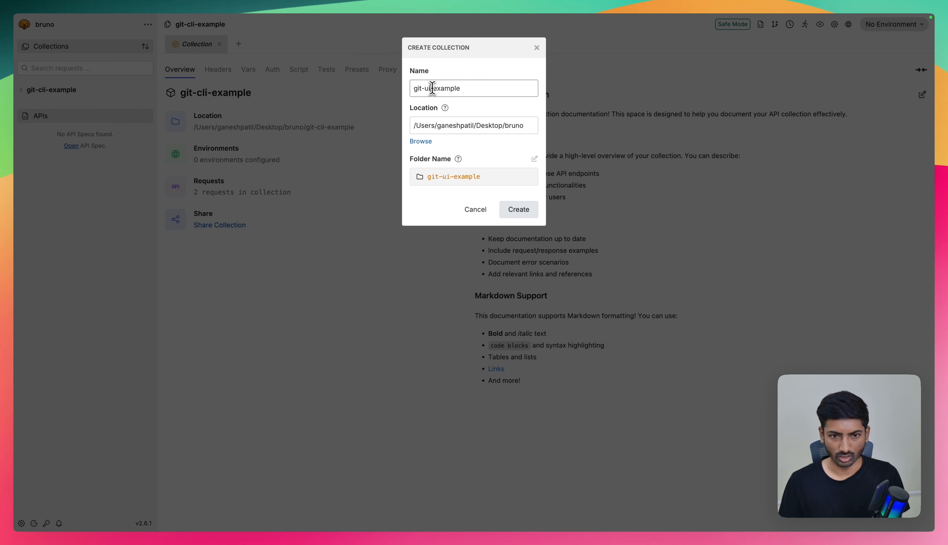
left_click(519, 210)
left_click(43, 105)
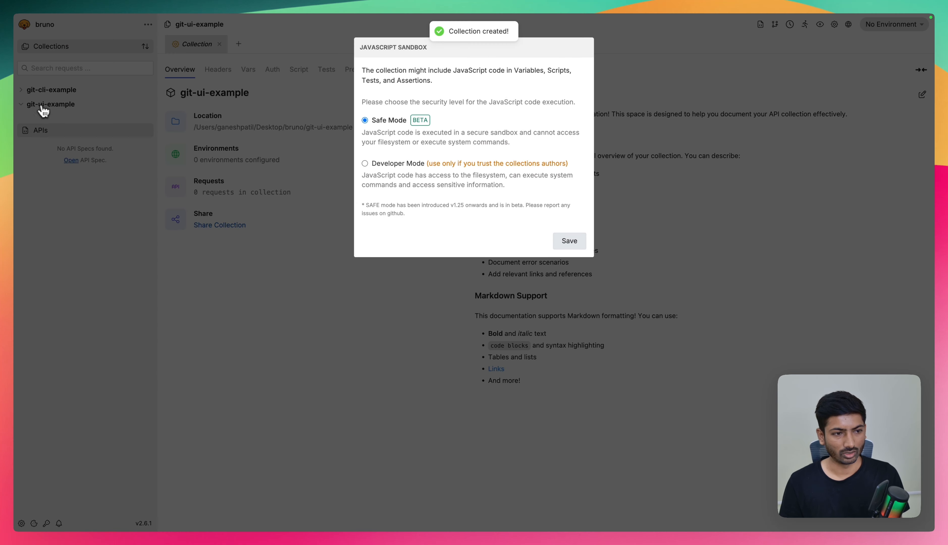
left_click(569, 241)
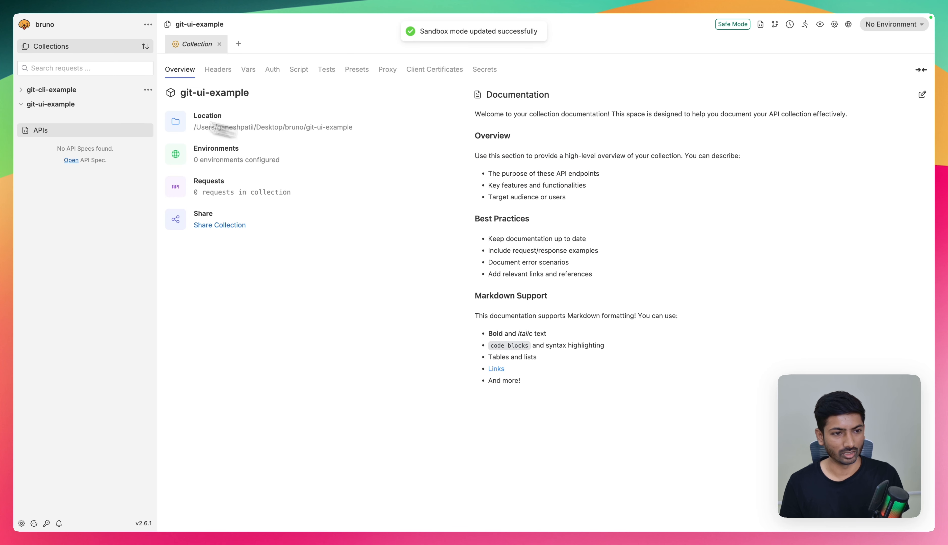
left_click(148, 104)
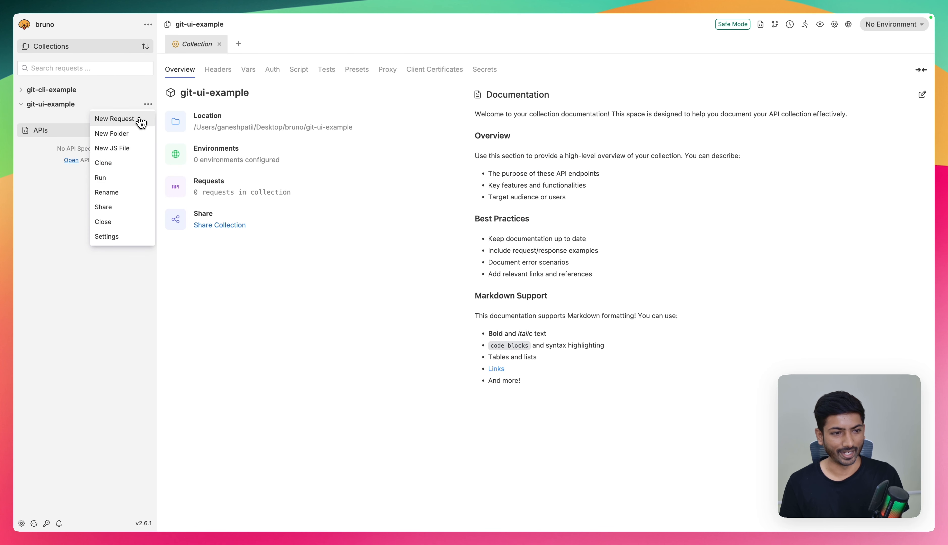
left_click(138, 119)
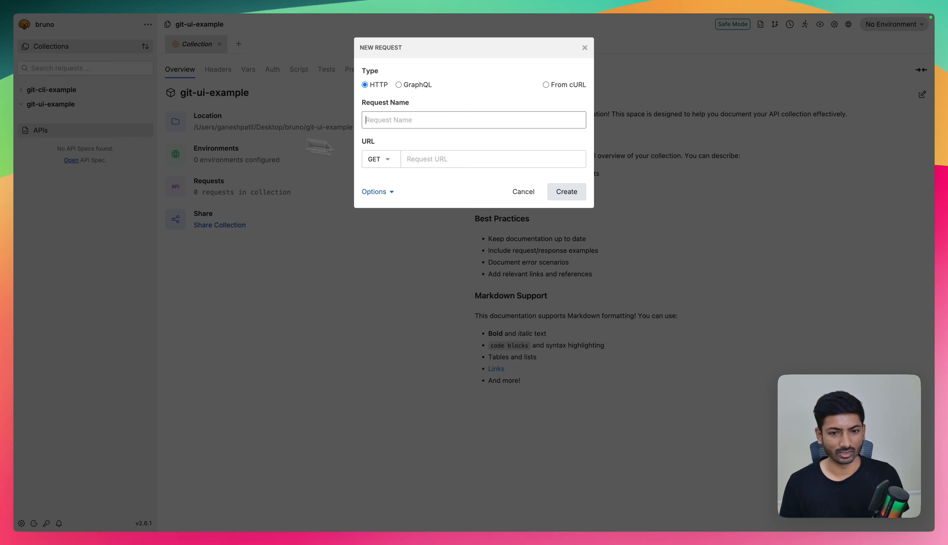
left_click(376, 159)
left_click(387, 191)
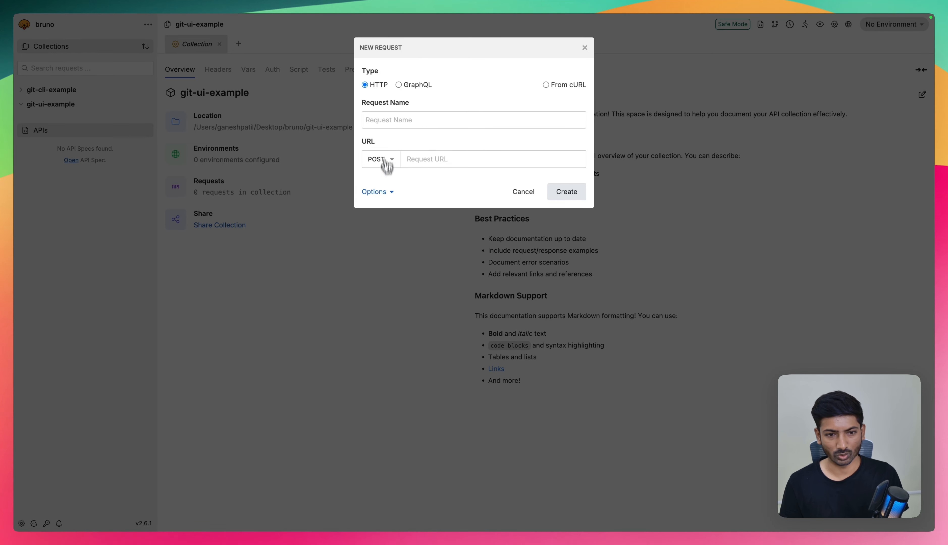
left_click(380, 121)
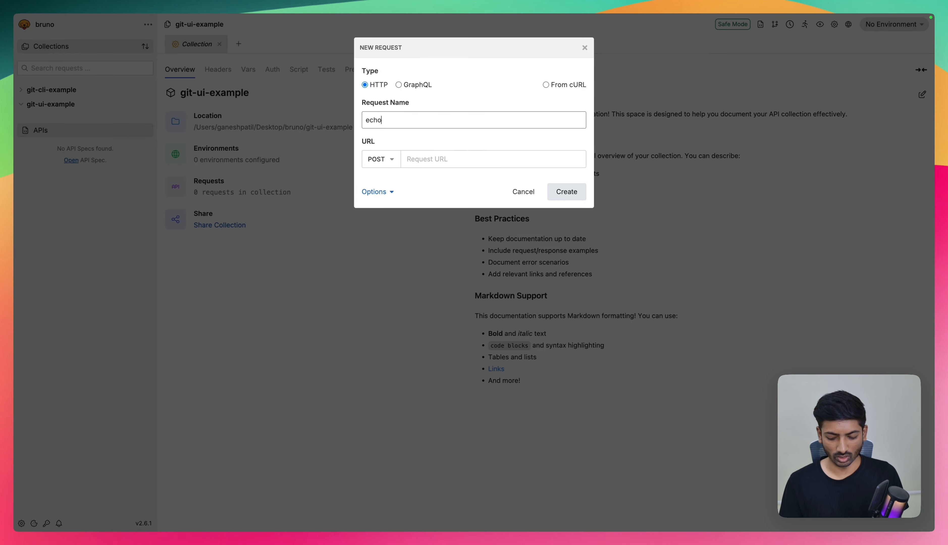
left_click(425, 161)
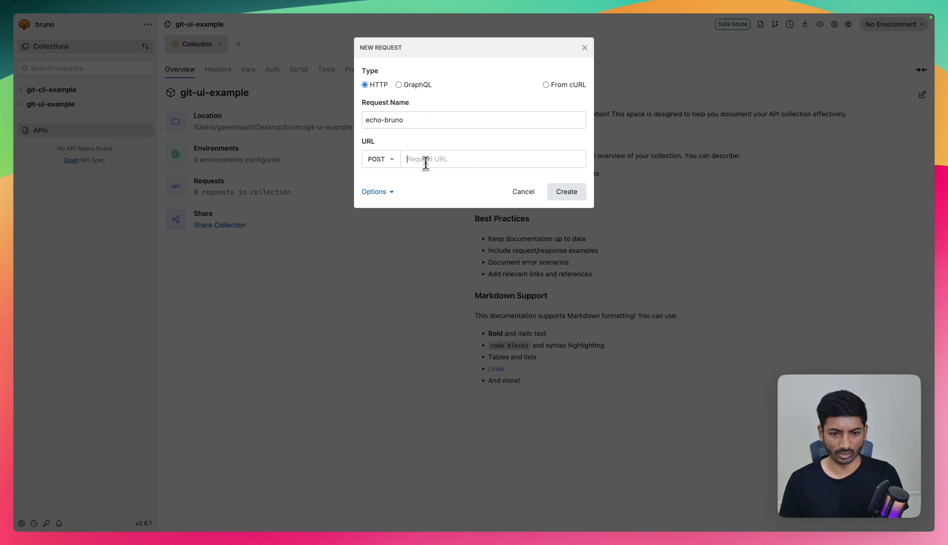
type("https:/e")
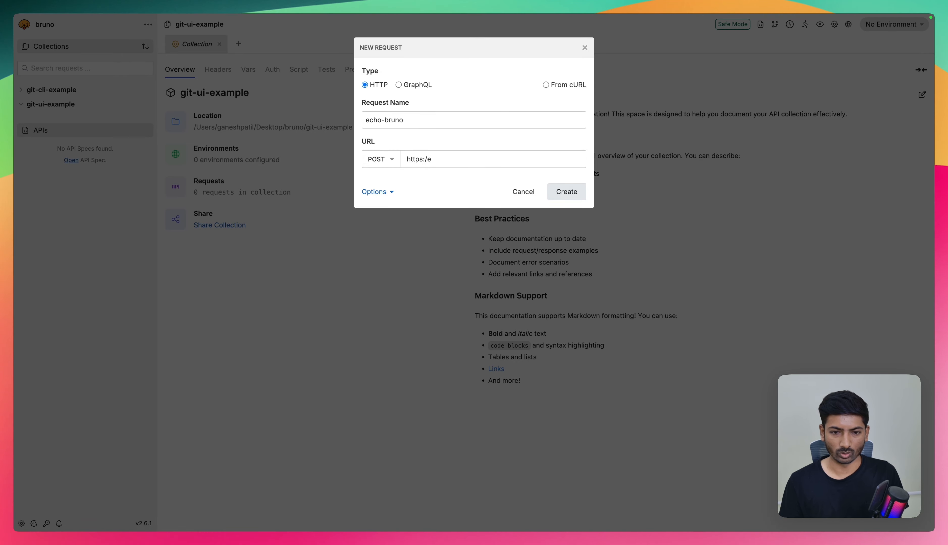
key("BackSpace")
type("/echo.")
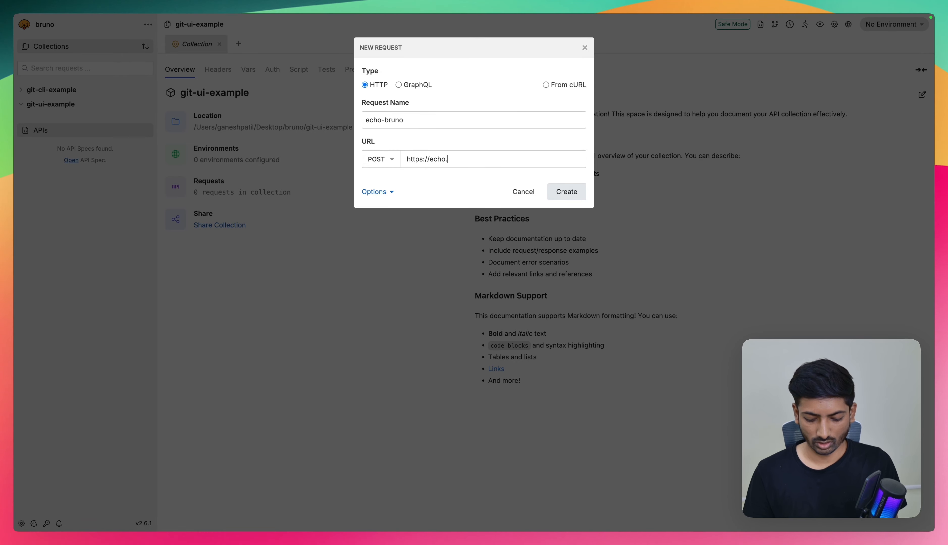
type("usebruno.com")
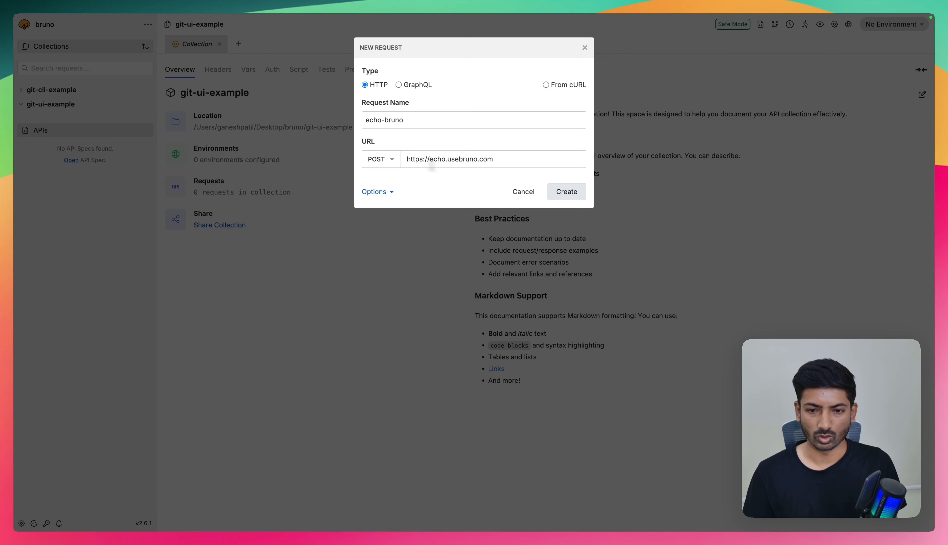
left_click(563, 192)
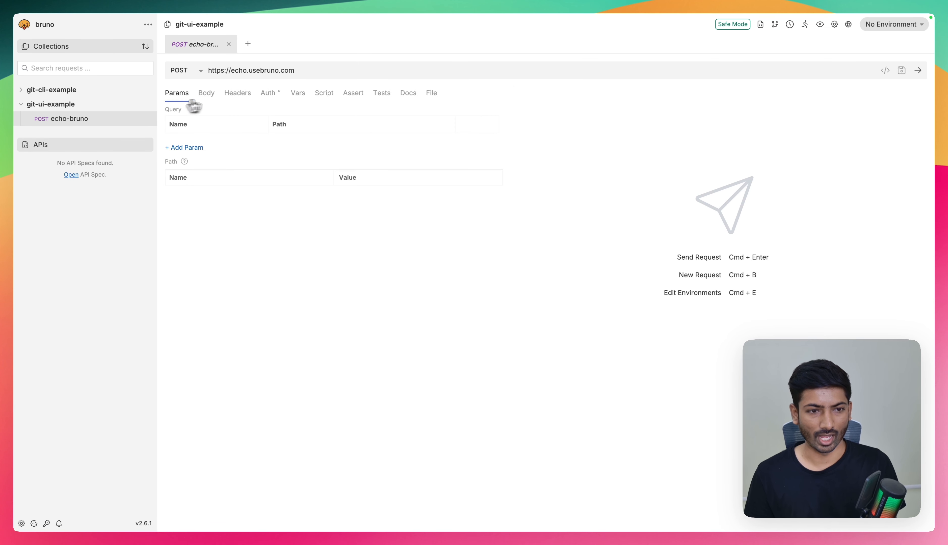
- Give git-ui-example's echo-bruno request a JSON body with a "name" field holding a first name, then save and send it
left_click(48, 91)
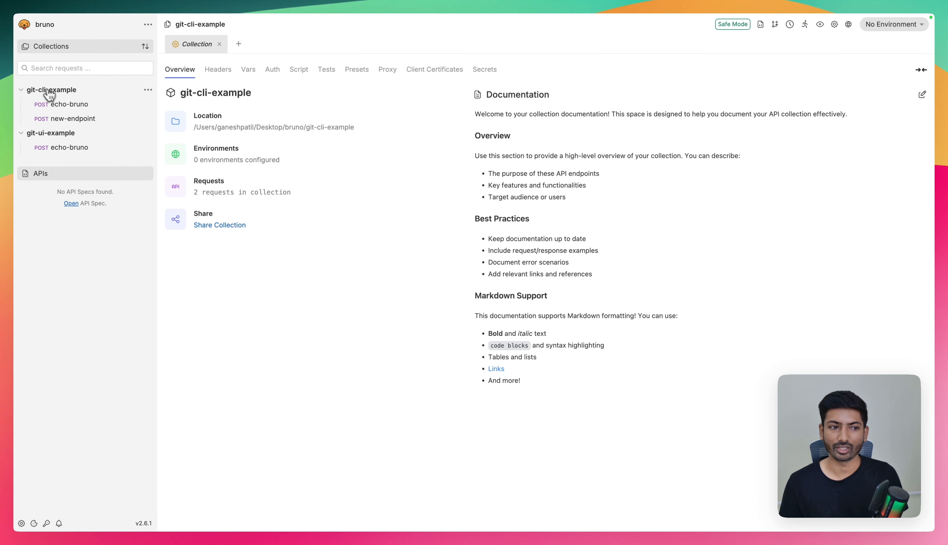
left_click(49, 92)
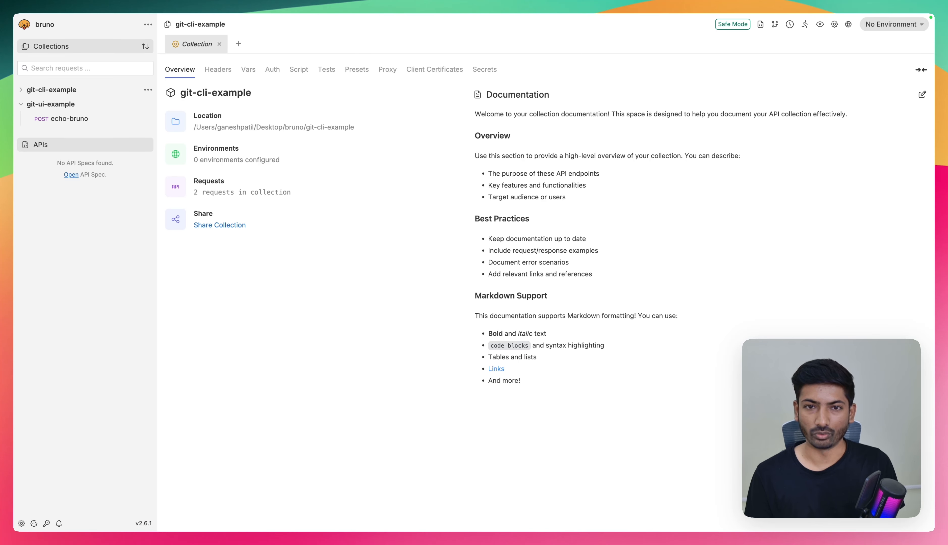
left_click(60, 120)
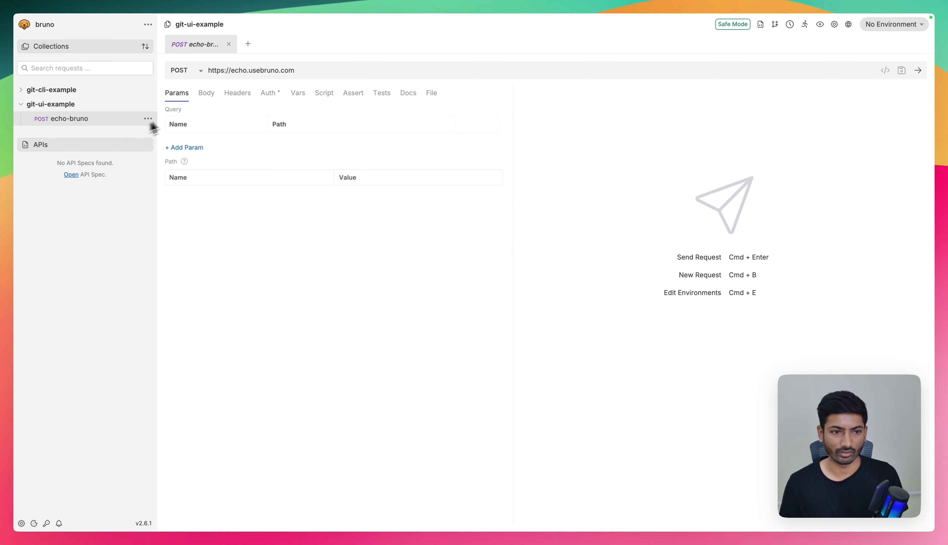
left_click(206, 94)
left_click(477, 98)
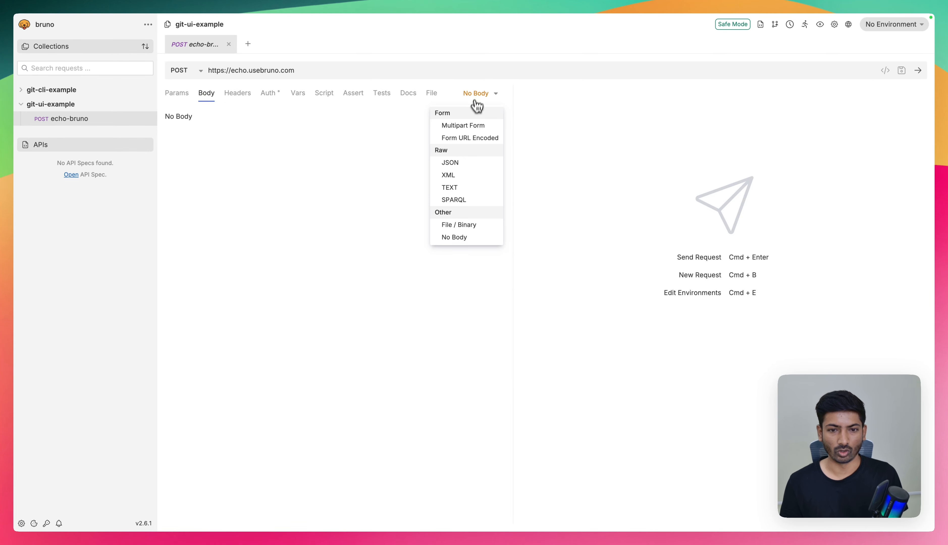
left_click(461, 159)
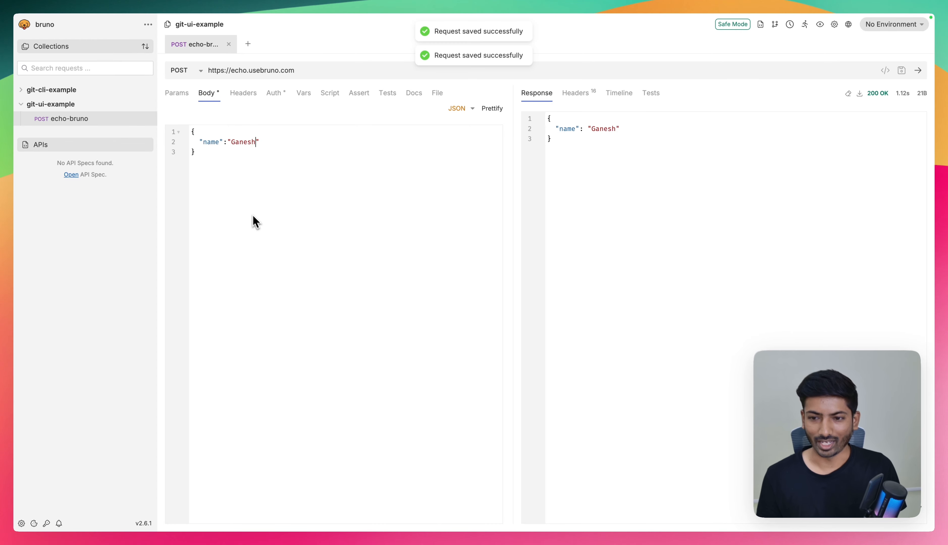
- Initialize a Git repository in the git-ui-example collection
left_click(774, 25)
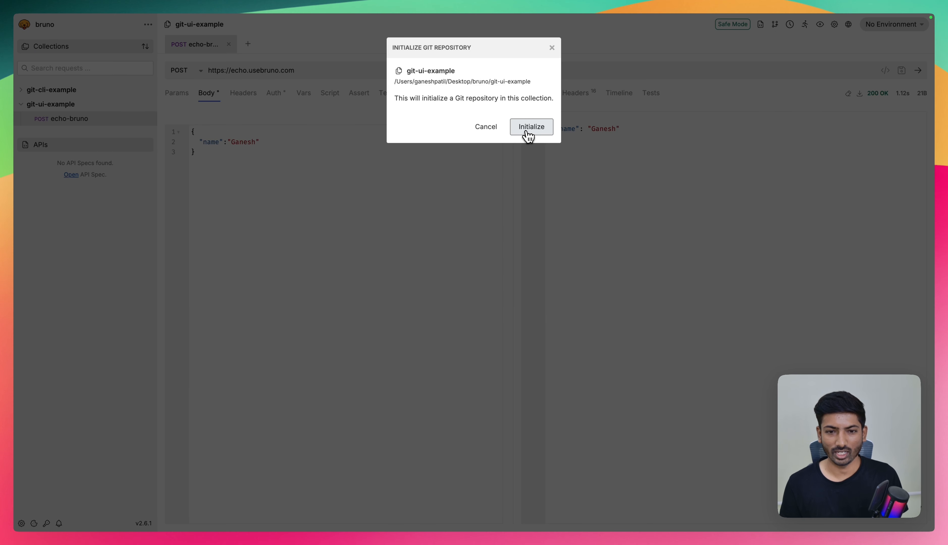
left_click(527, 131)
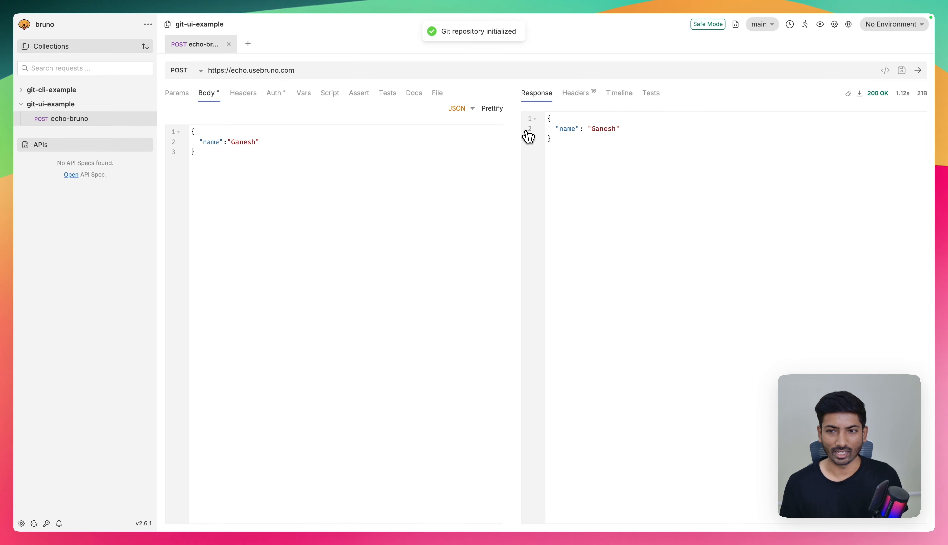
- Copy the git-ui-example repository's HTTPS URL from GitHub and return to Bruno
left_click(764, 28)
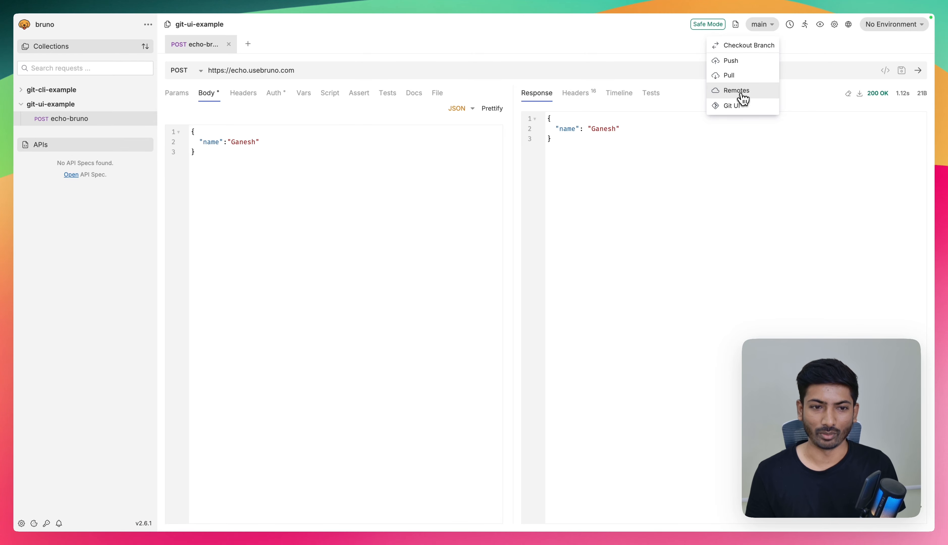
key("ctrl+Left")
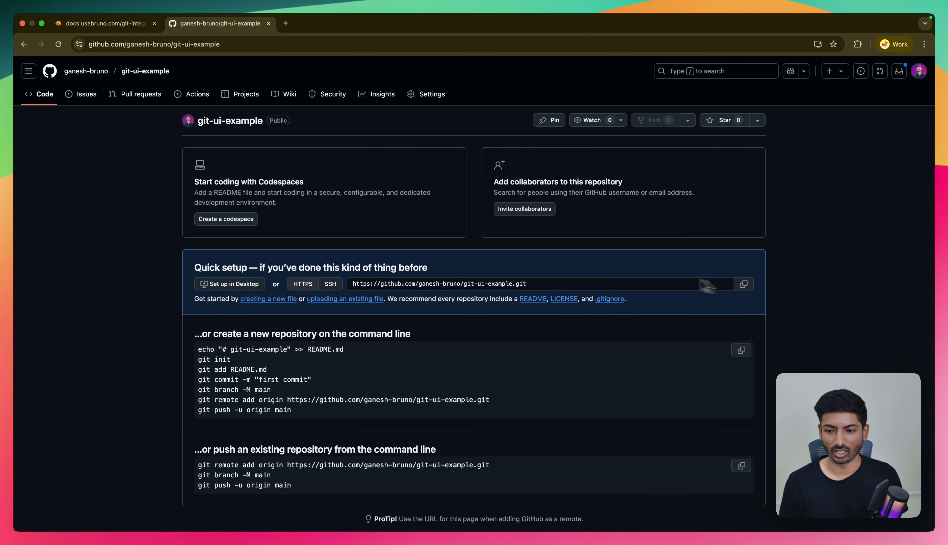
key("ctrl+Right")
- Add a remote named origin to the collection, using the GitHub HTTPS URL of the git-ui-example repository
left_click(728, 91)
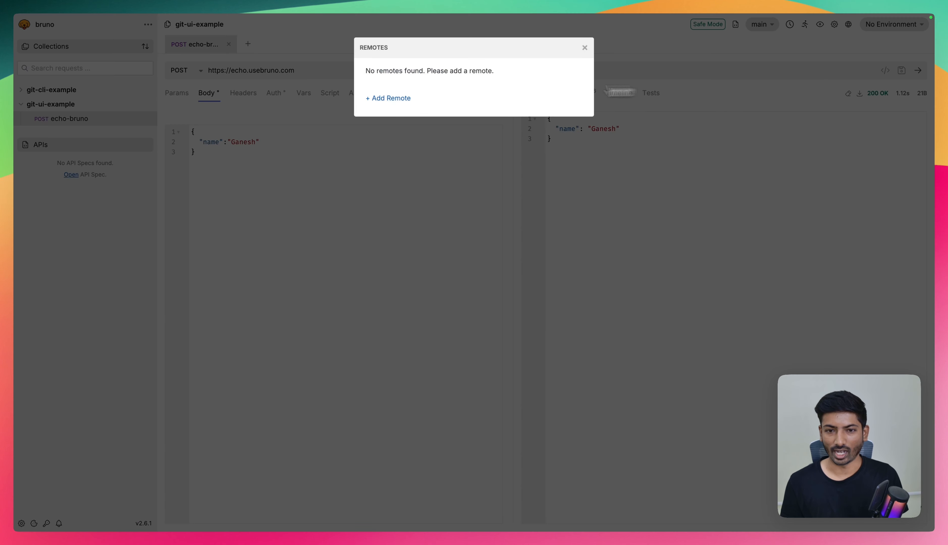
left_click(395, 97)
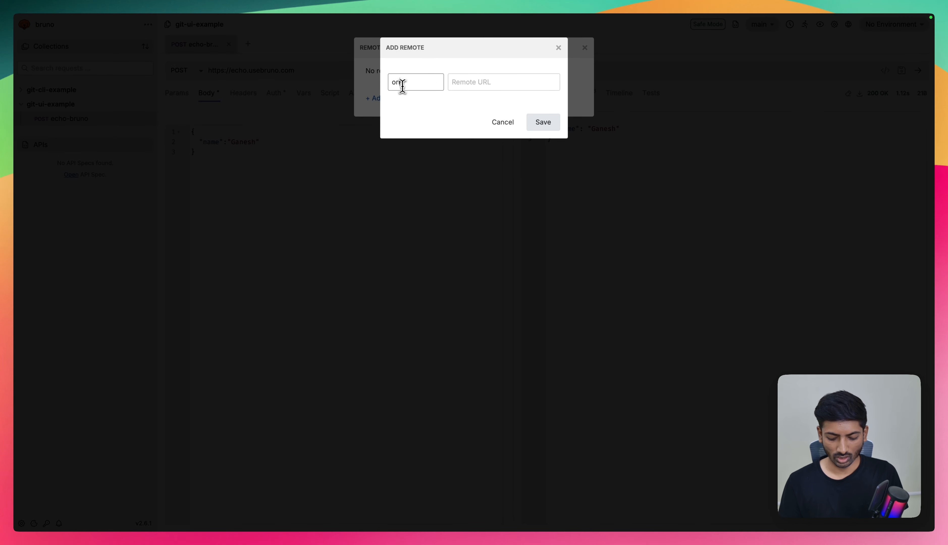
type("origin")
left_click(496, 81)
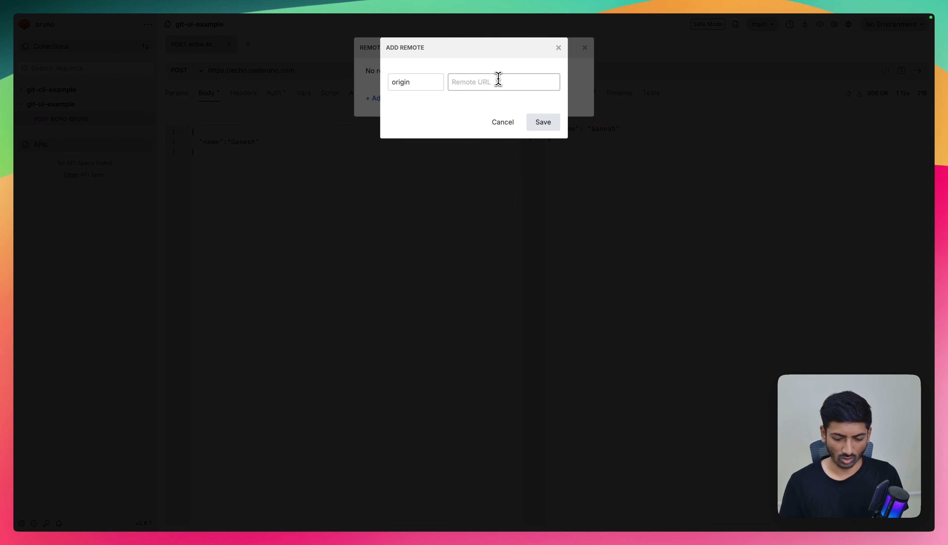
key("super+v")
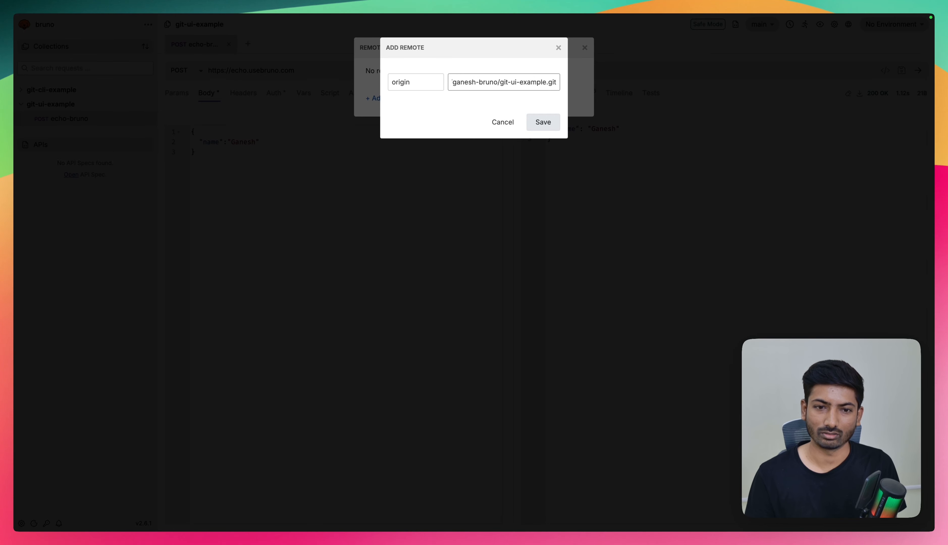
left_click_drag(415, 82, 366, 87)
left_click(421, 82)
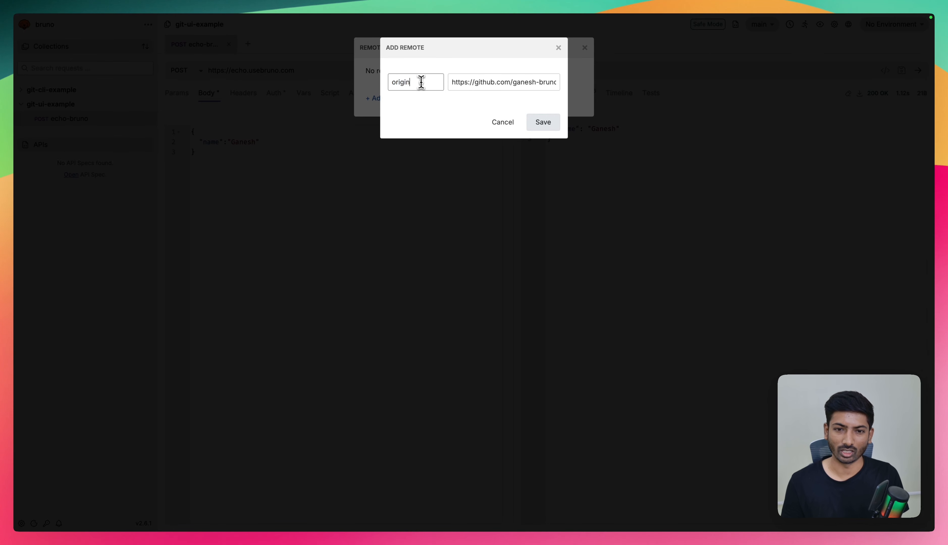
left_click(471, 84)
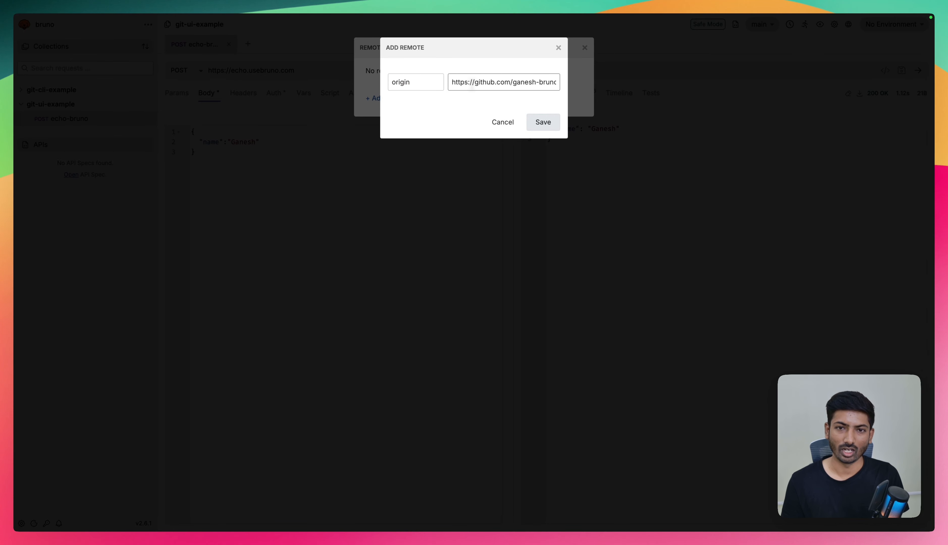
key("super+Return")
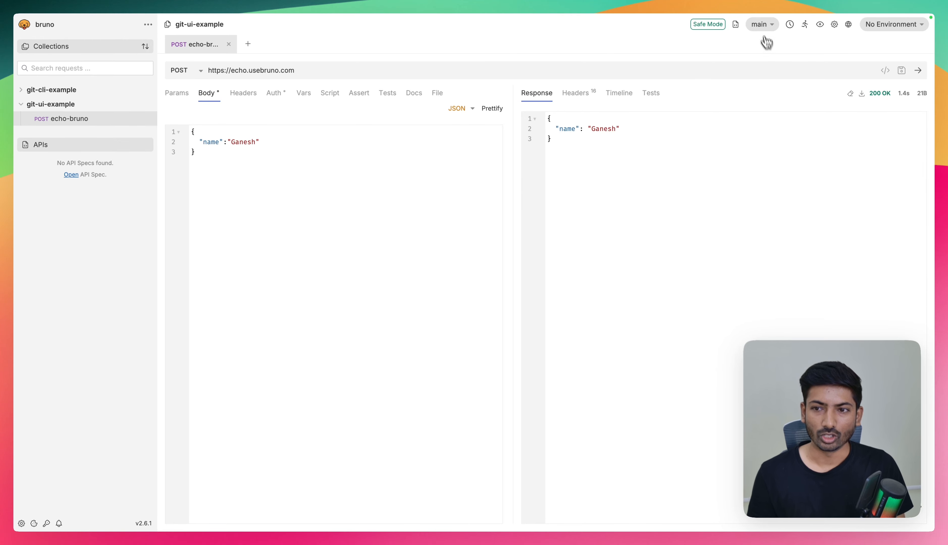
- Check the Git remotes configured for the git-ui-example collection
left_click(761, 26)
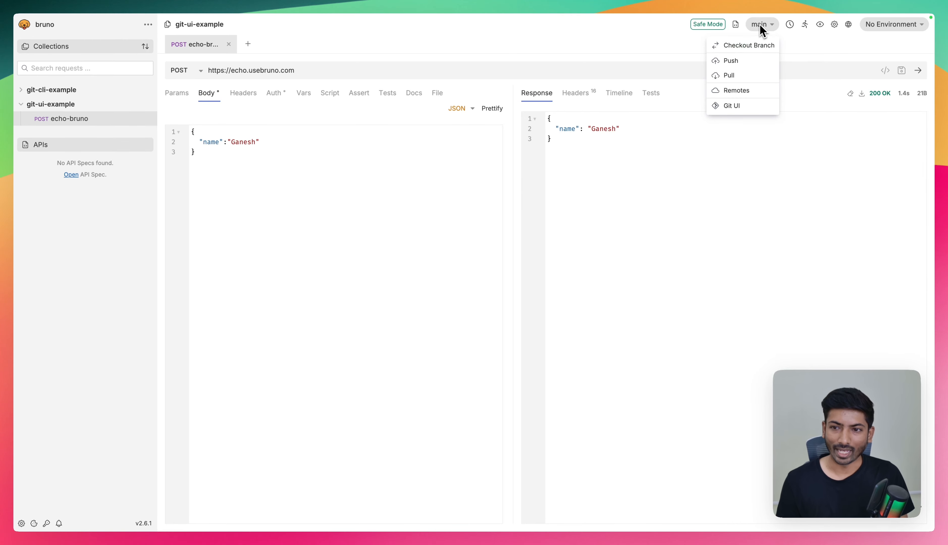
left_click(733, 91)
left_click(585, 48)
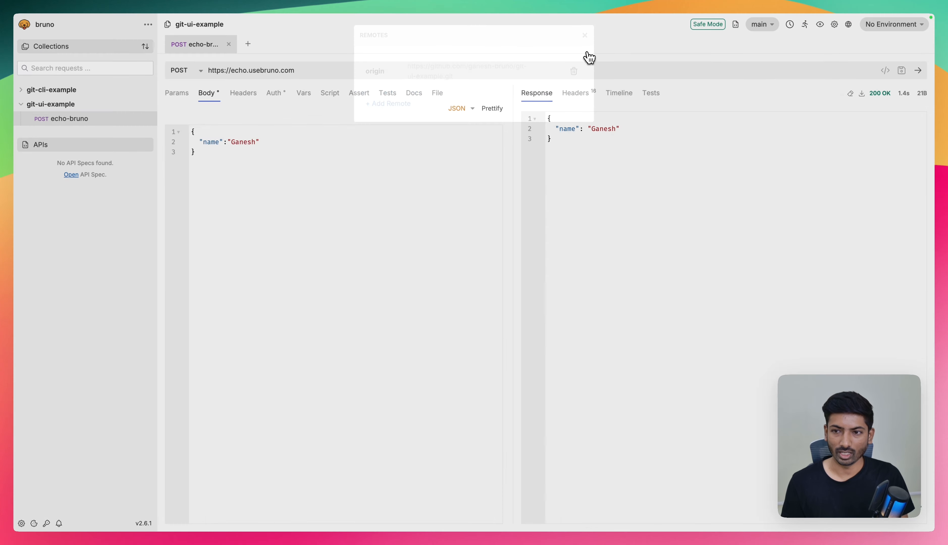
- Open the collection's Git UI and review the pending changes in bruno.json and echo-bruno.bru
left_click(756, 27)
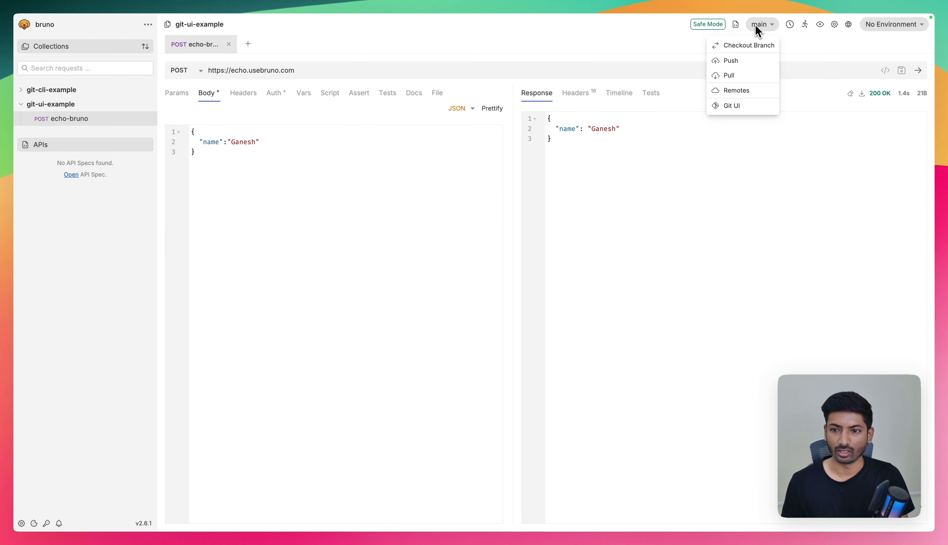
left_click(732, 107)
left_click(293, 72)
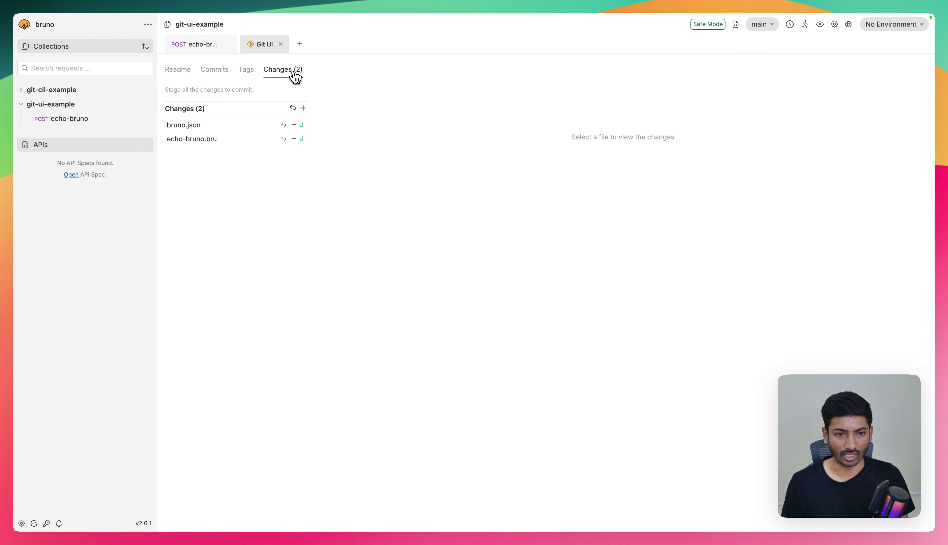
left_click(201, 127)
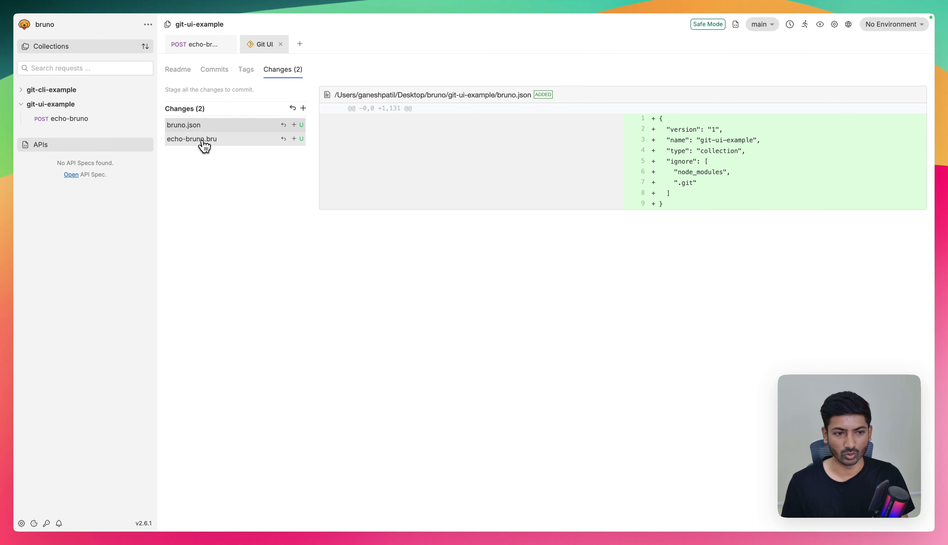
left_click(204, 145)
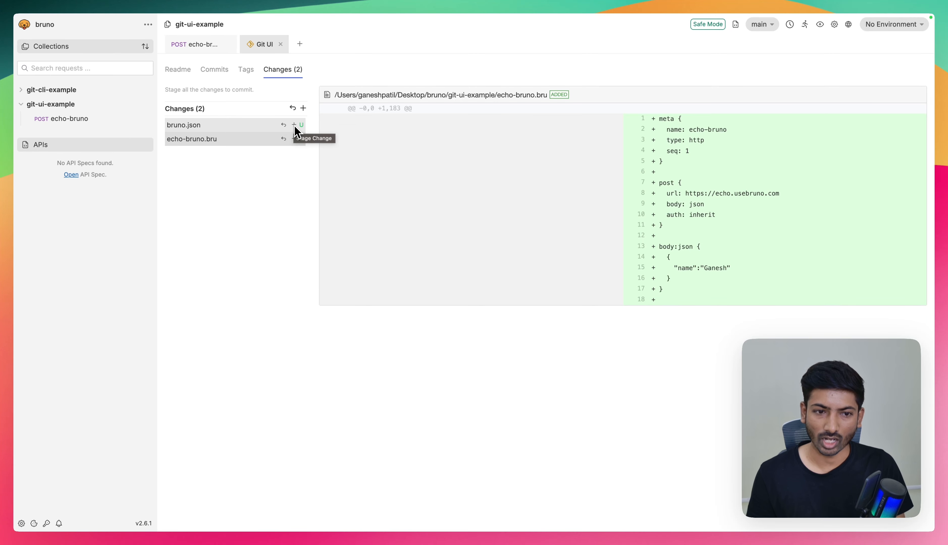
- Stage all changes, commit them with the message "add all changes", and close the Git UI
left_click(304, 109)
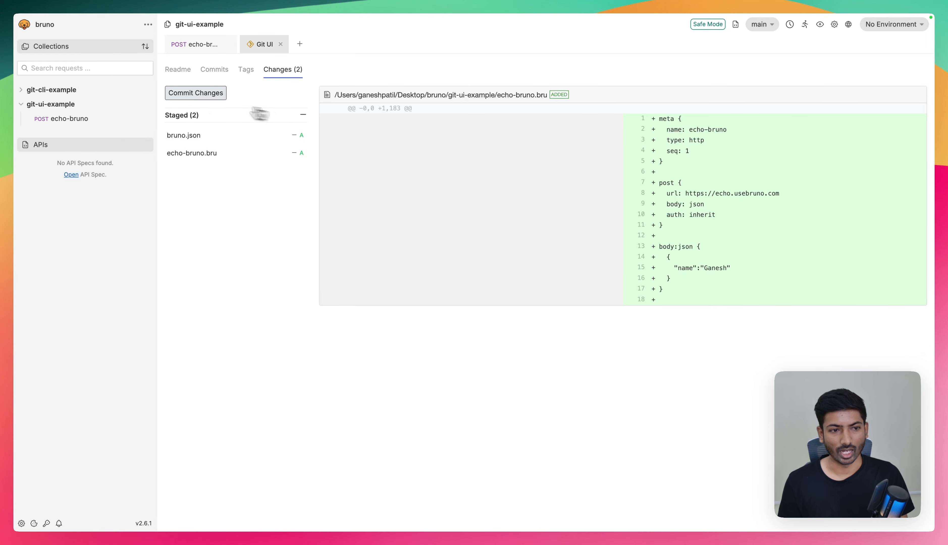
left_click(191, 95)
type("add all changes")
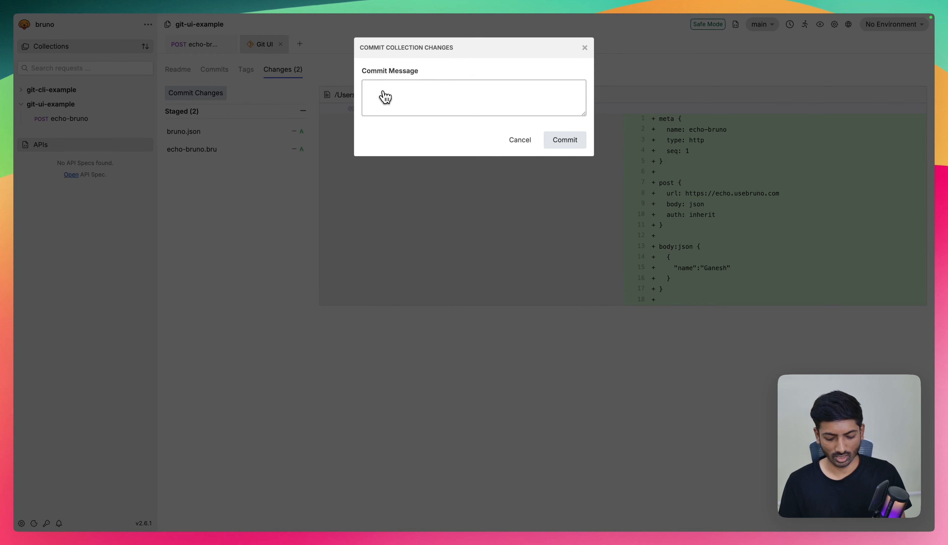
left_click(566, 147)
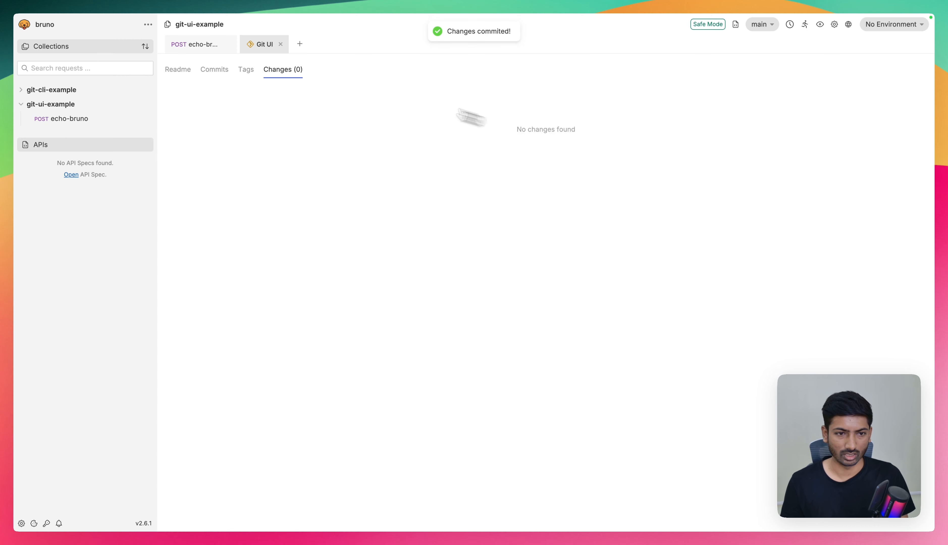
left_click(280, 44)
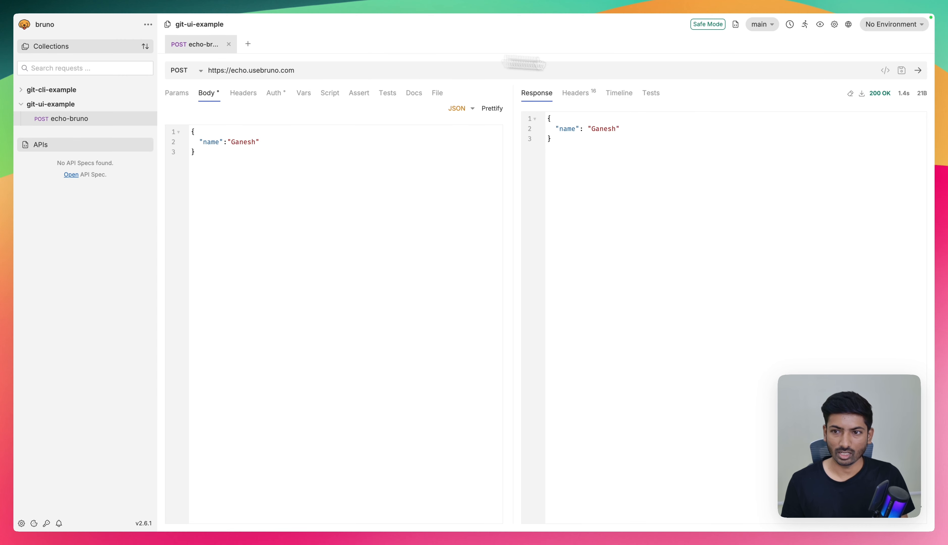
- Start a push of the main branch and check the available remotes, keeping origin as the target
left_click(765, 30)
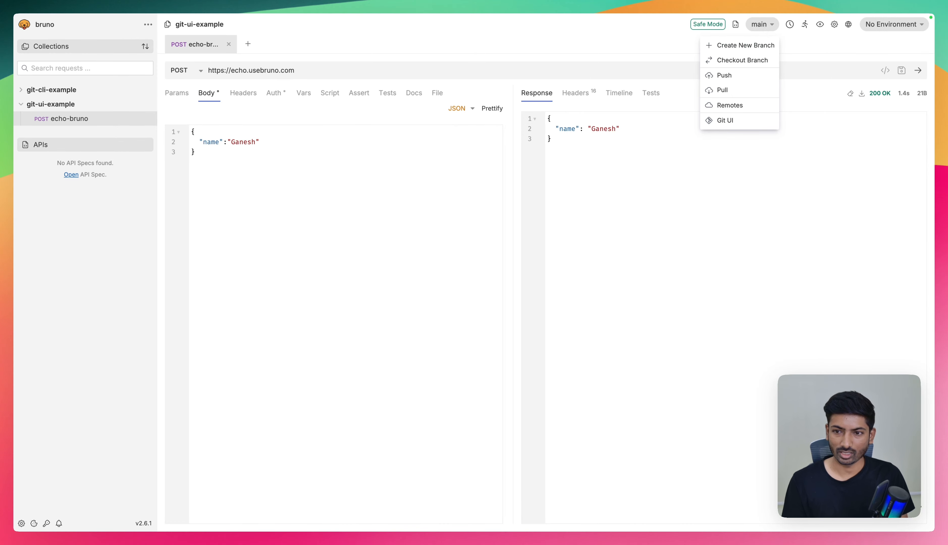
left_click(720, 76)
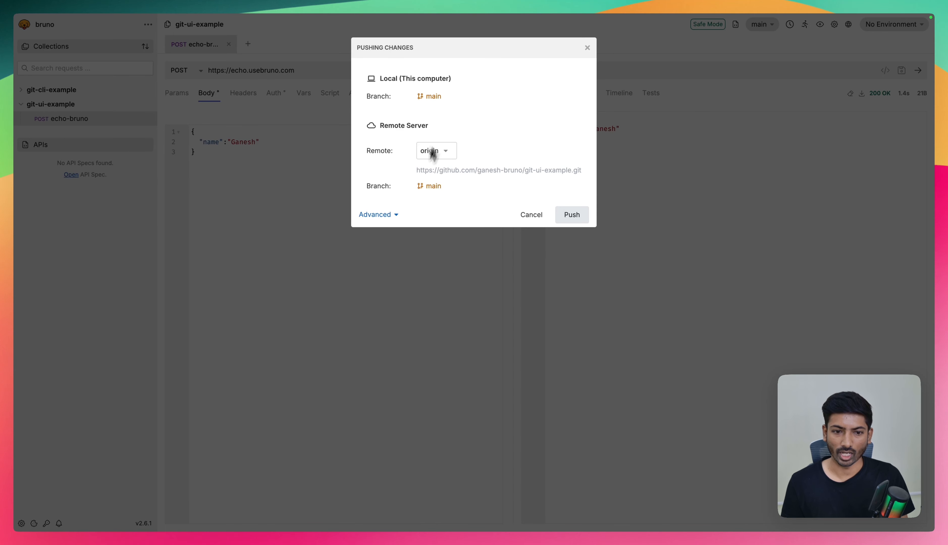
left_click_drag(417, 186, 448, 190)
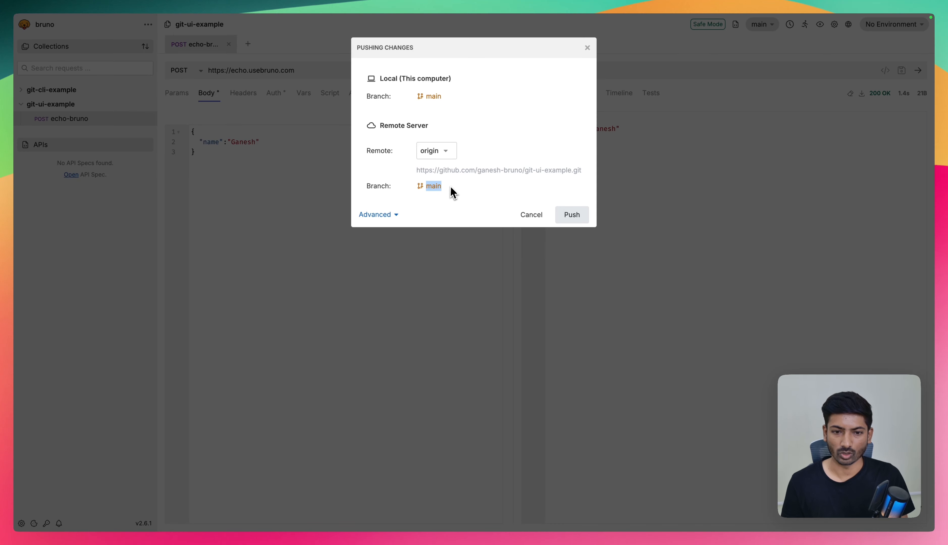
left_click(442, 154)
left_click(462, 131)
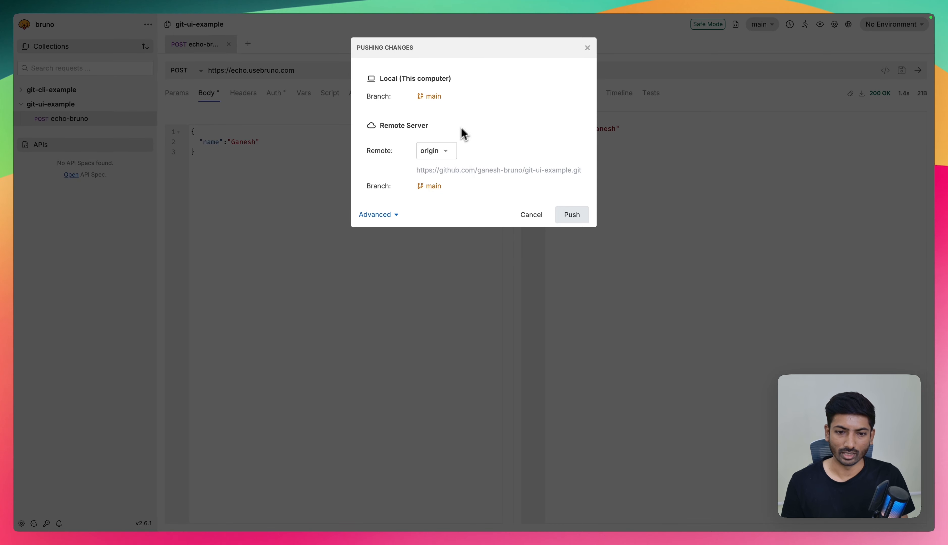
left_click(398, 214)
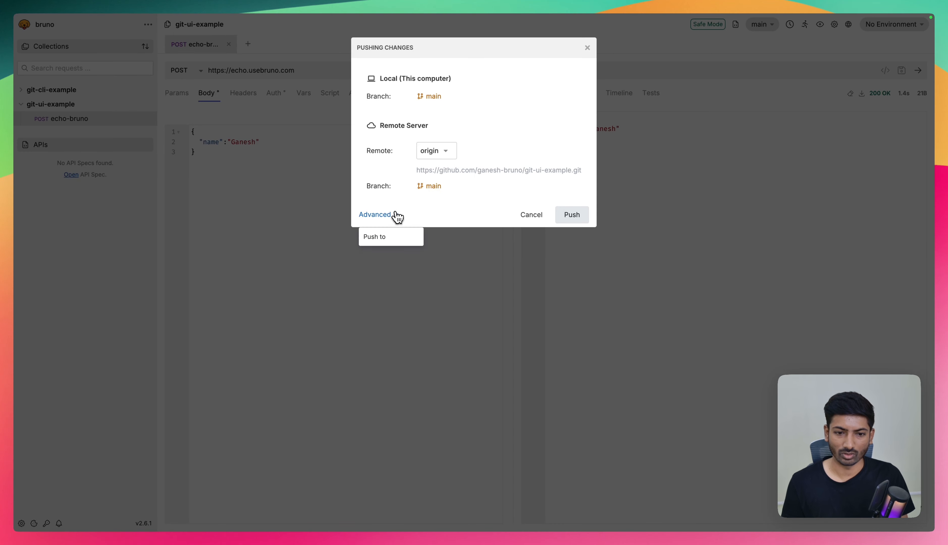
left_click(375, 237)
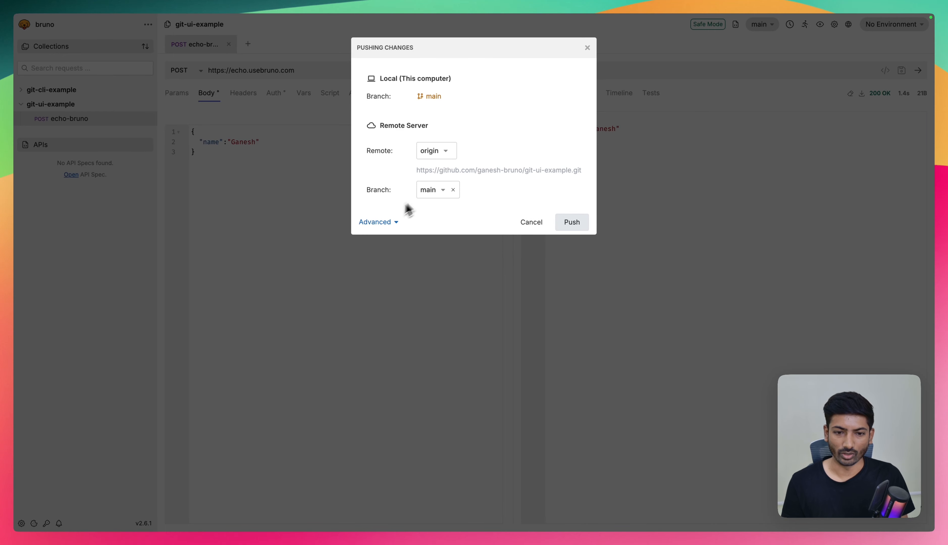
left_click(385, 222)
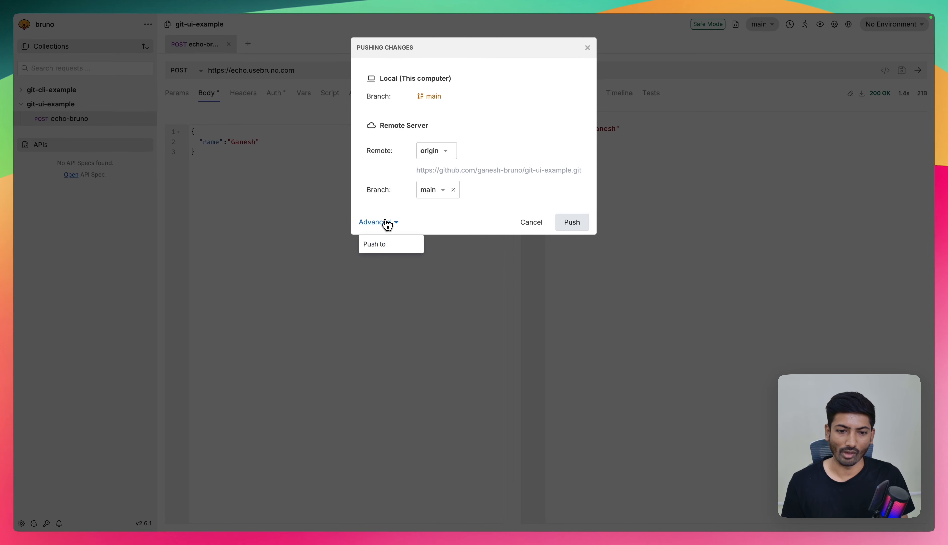
left_click(385, 223)
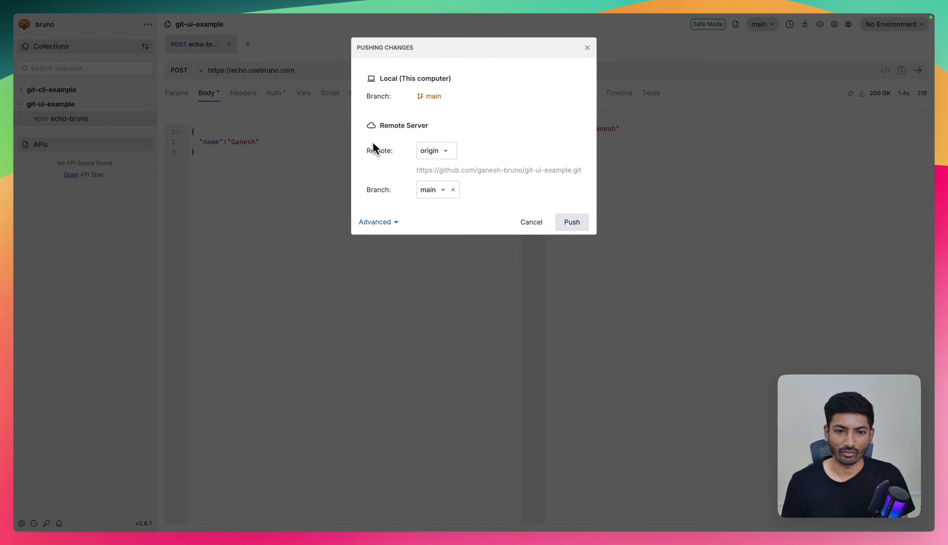
left_click(453, 190)
- Push the local main branch to main on the origin remote and dismiss the push log
left_click(447, 149)
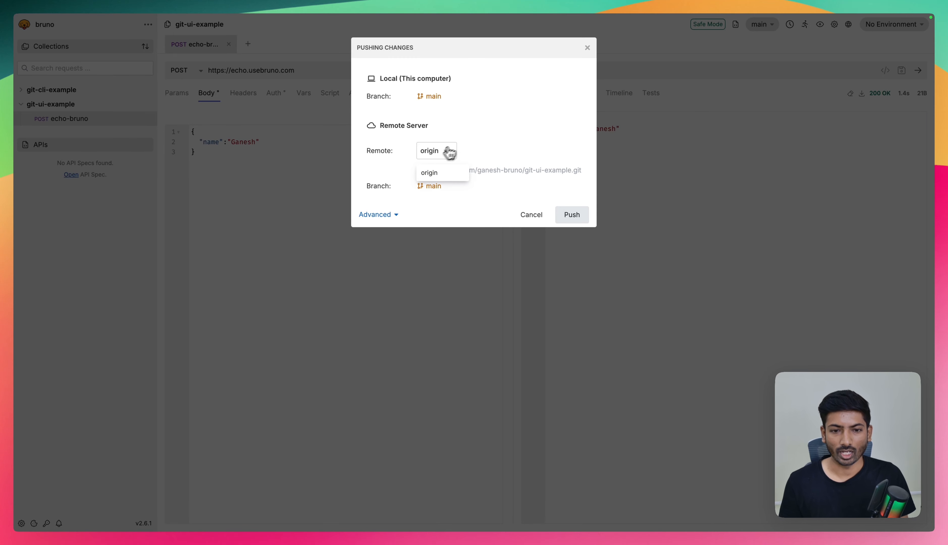
left_click(489, 128)
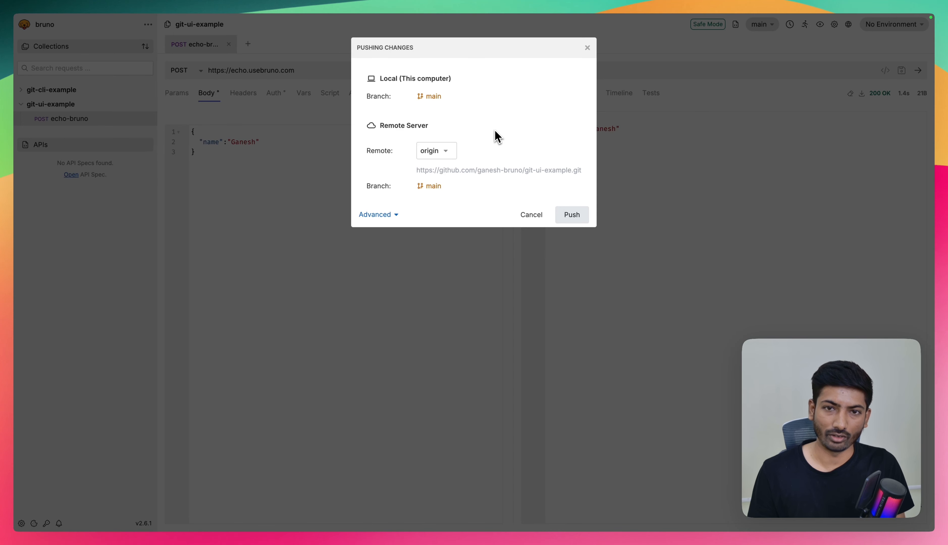
left_click(440, 152)
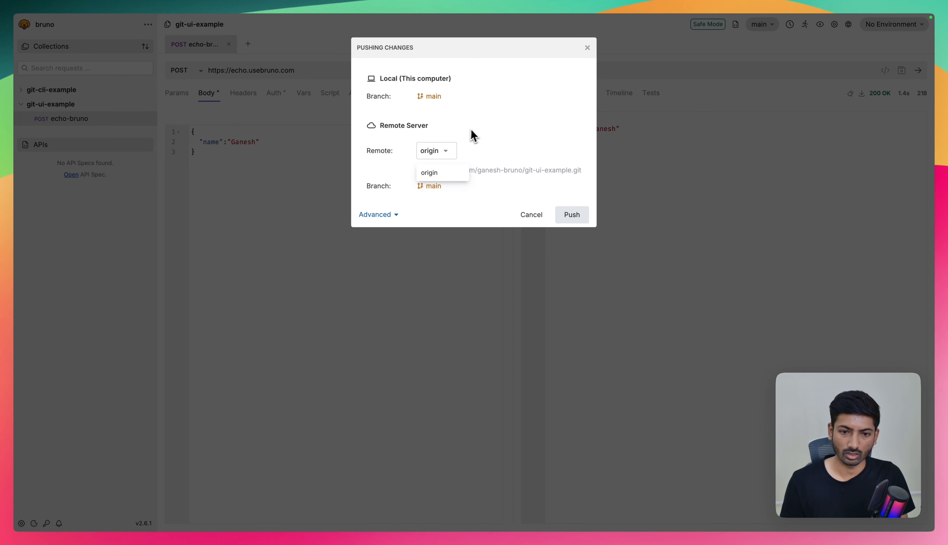
left_click(472, 127)
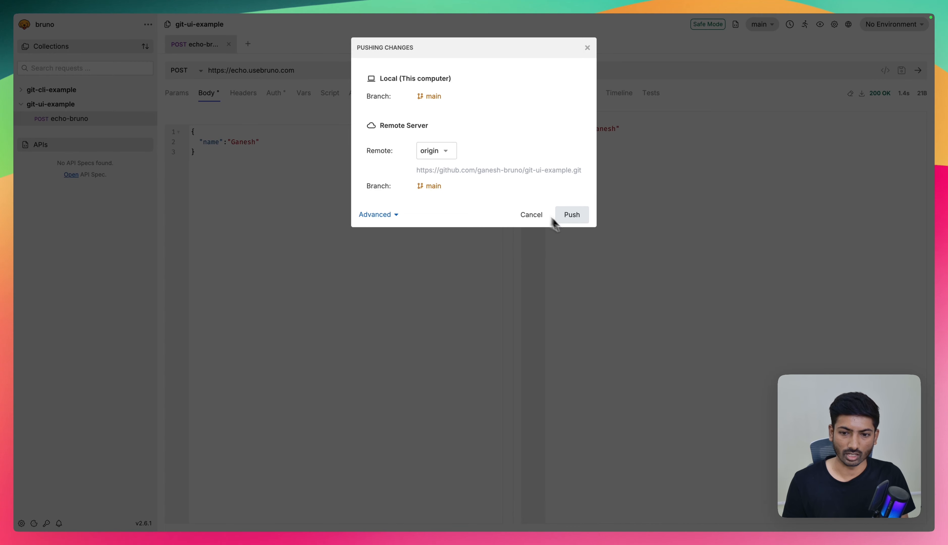
left_click(572, 219)
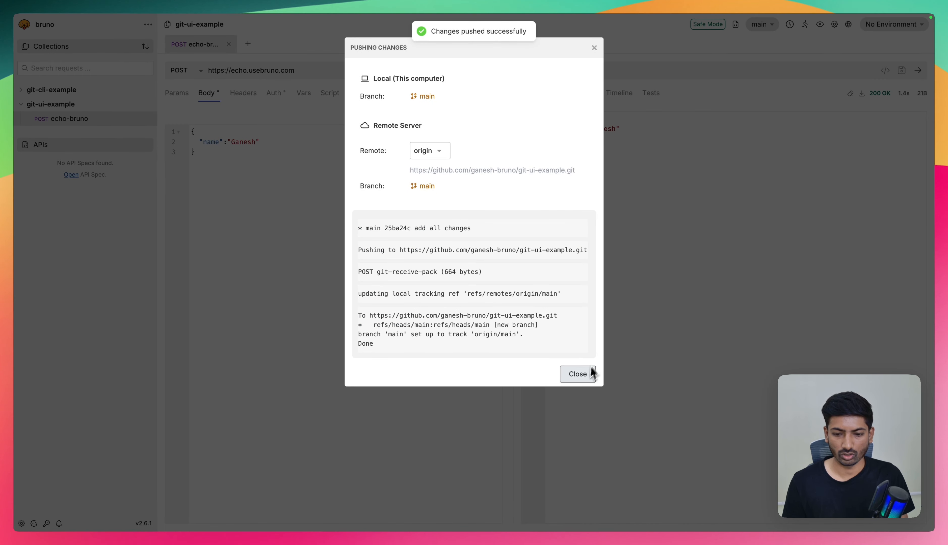
left_click(584, 375)
- Switch to the browser, reload the git-ui-example repository on GitHub, and inspect the pushed echo-bruno.bru file
key("ctrl+Left")
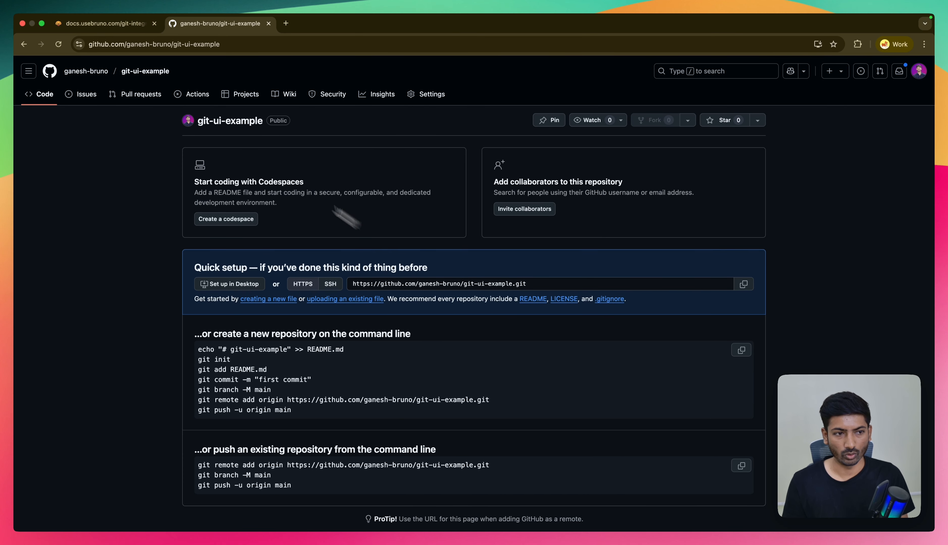
left_click(58, 44)
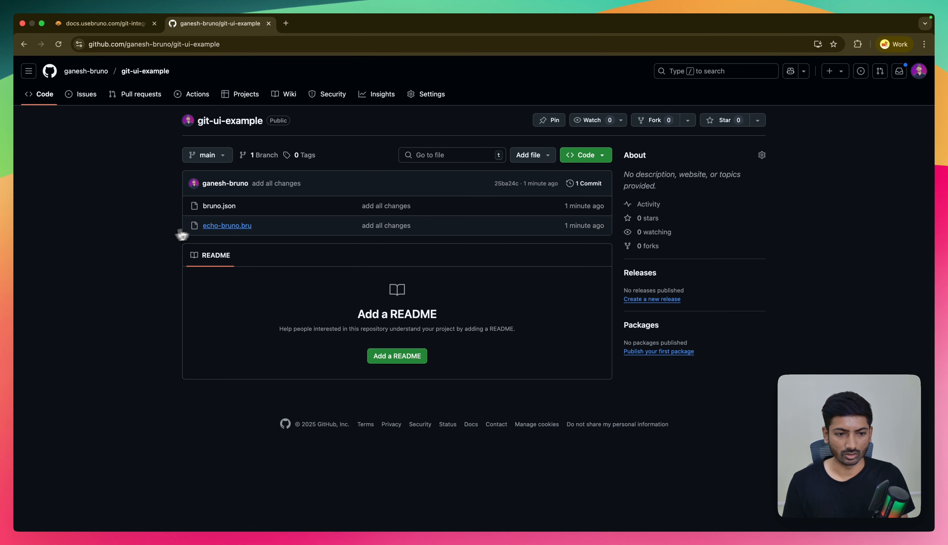
left_click(224, 230)
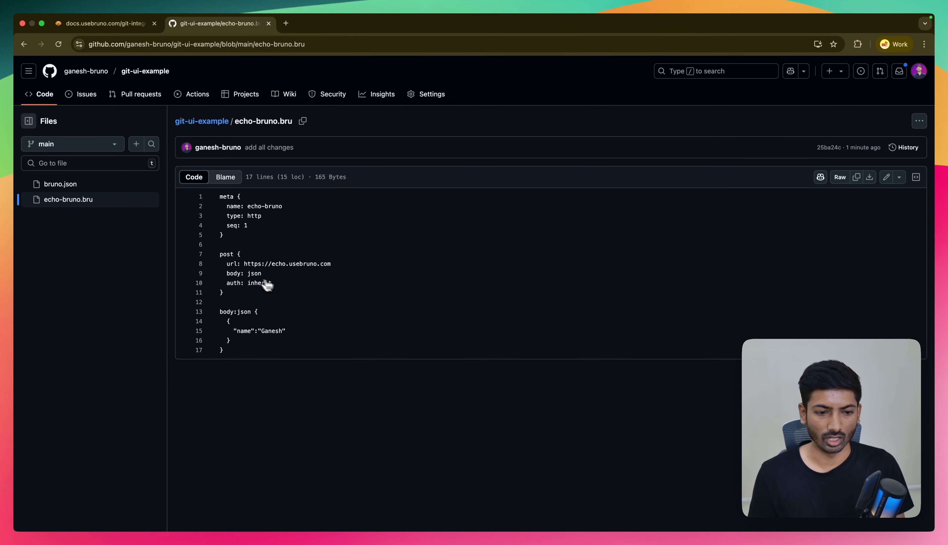
key("super+bracketleft")
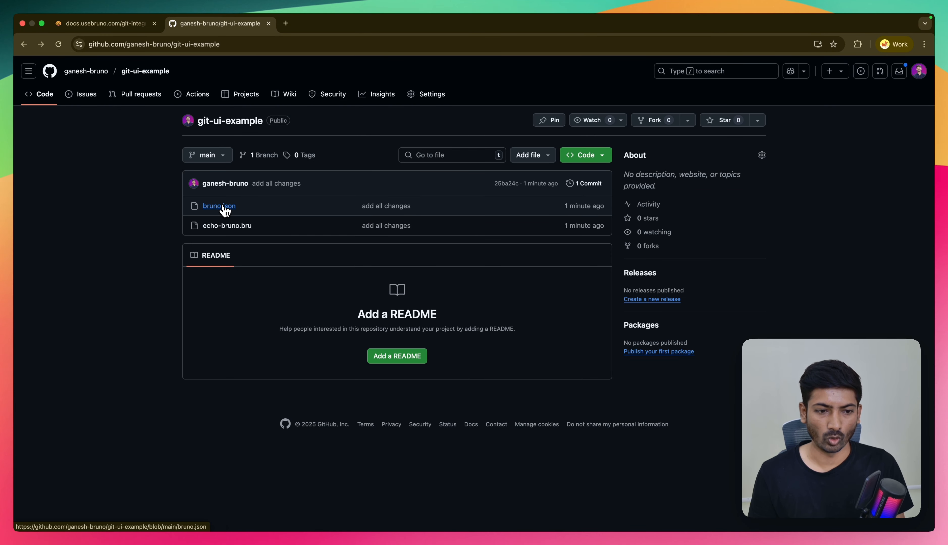
- Switch back to Bruno and create a new Git branch named sample-branch for the collection
key("super+Tab")
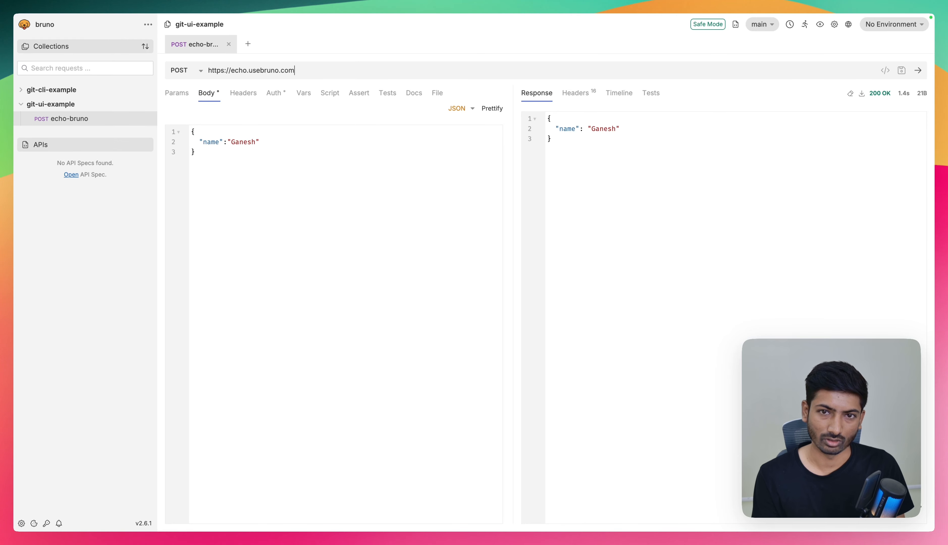
left_click(763, 25)
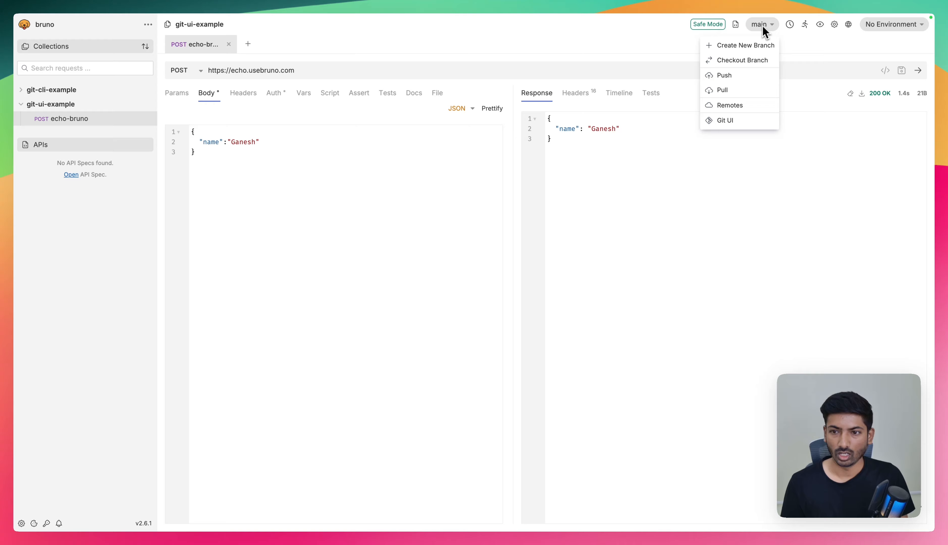
left_click(747, 52)
type("sample")
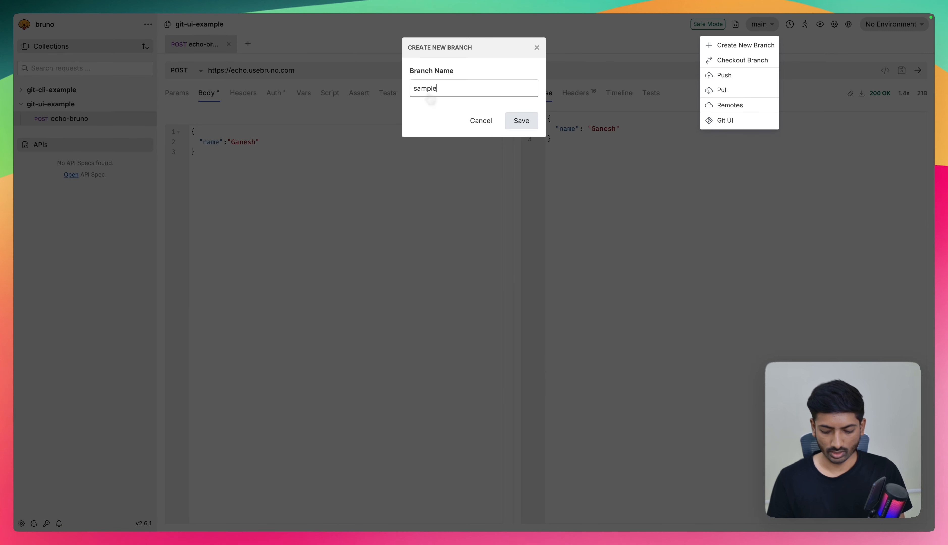
type("-branch")
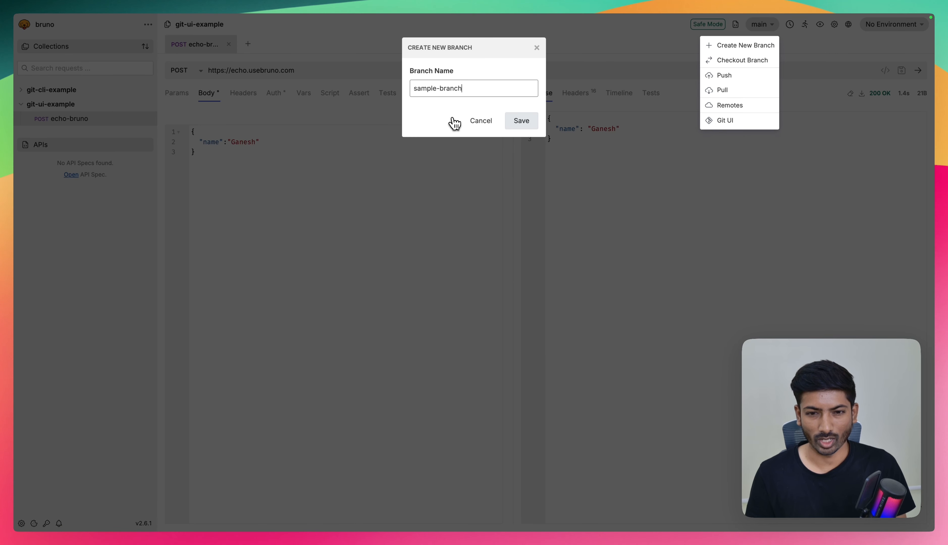
left_click(531, 121)
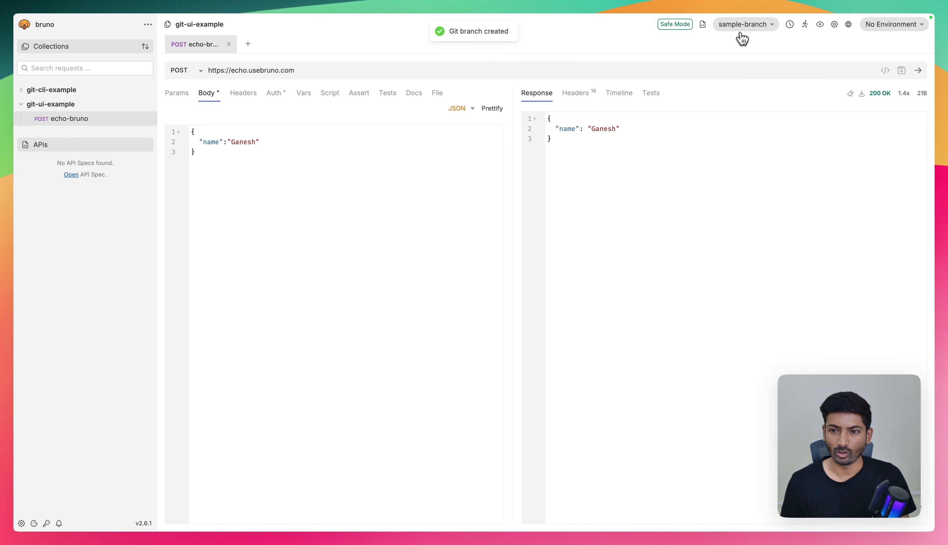
left_click(742, 25)
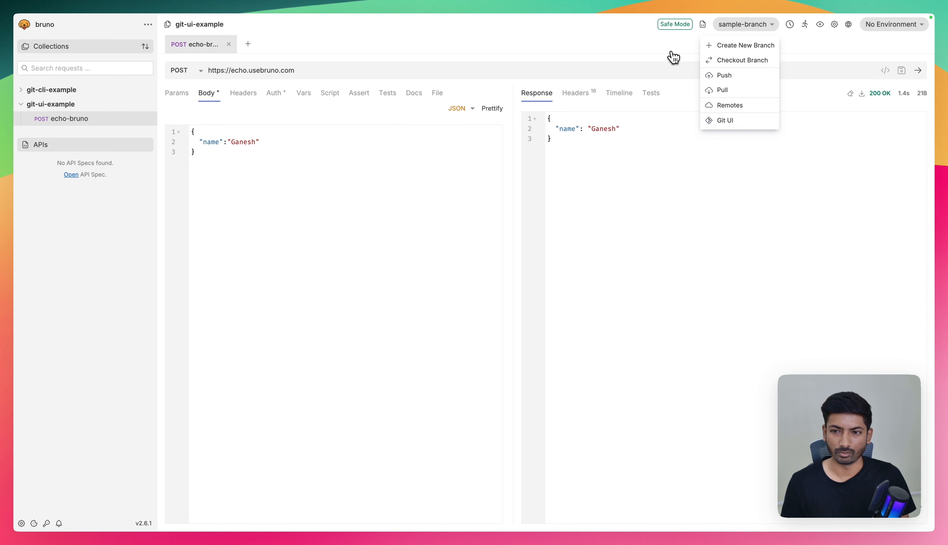
left_click(240, 187)
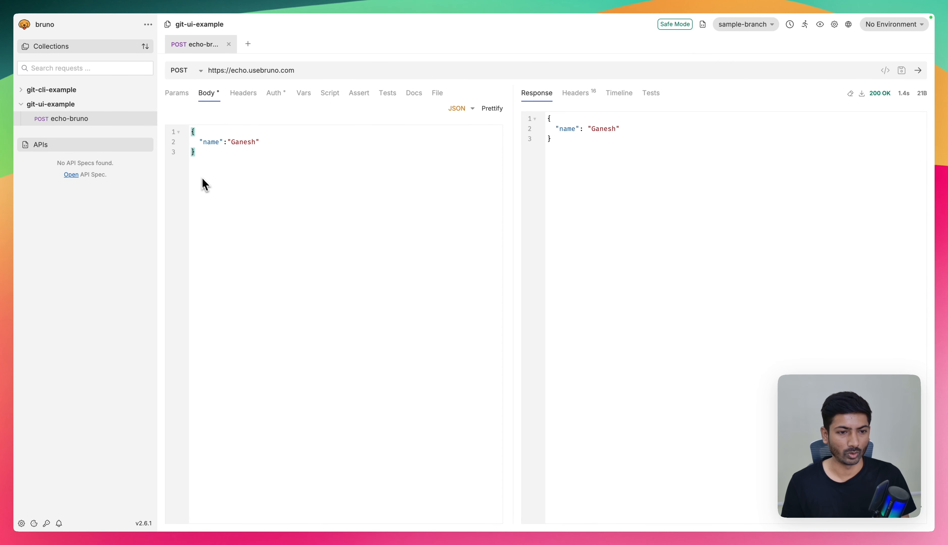
triple_click(259, 71)
key("super+c")
left_click(148, 105)
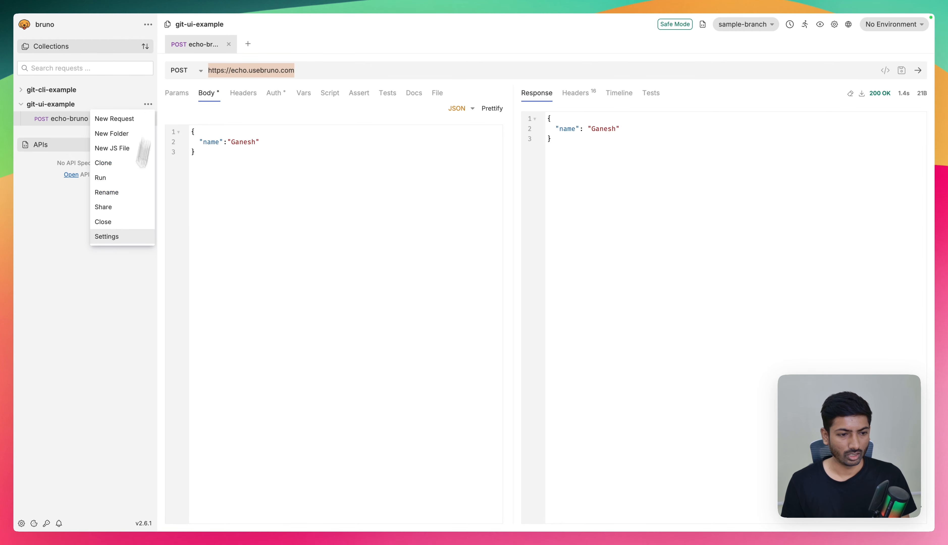
left_click(120, 235)
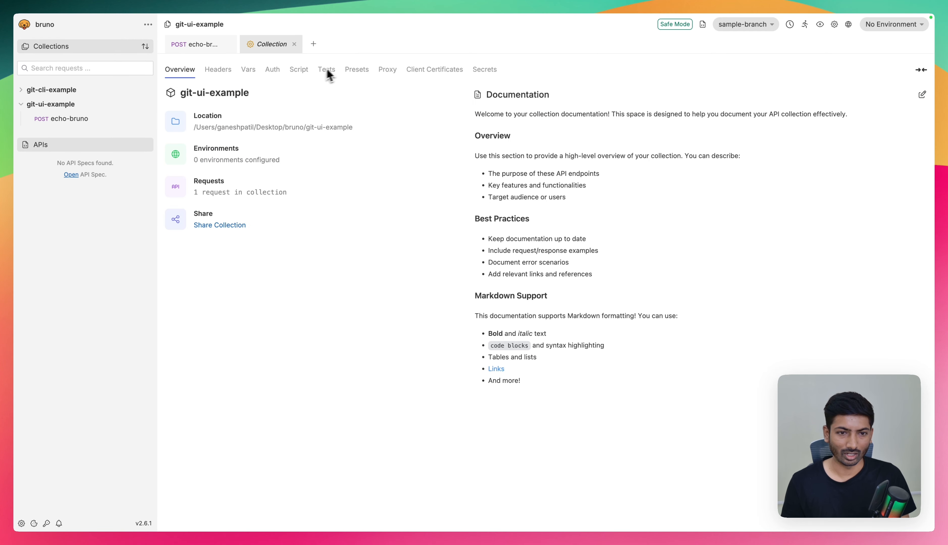
left_click(357, 71)
left_click(237, 123)
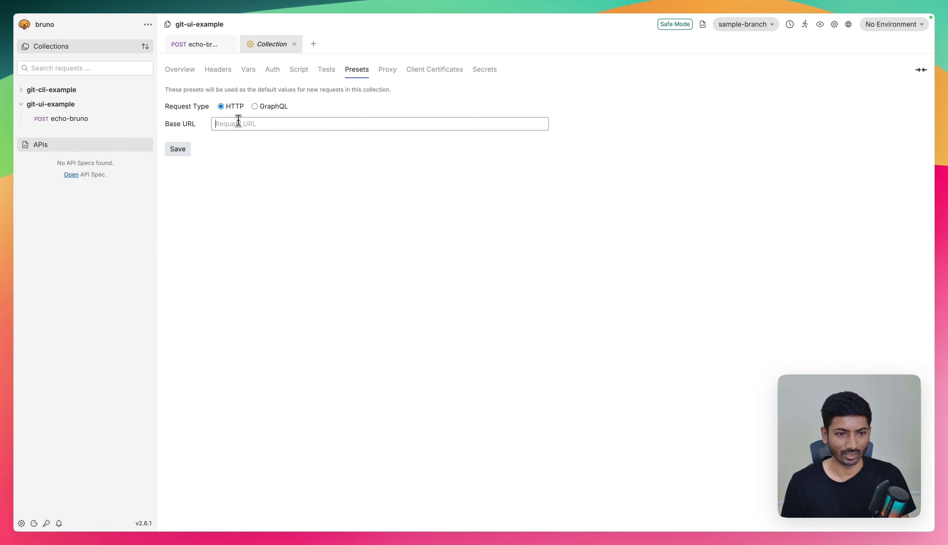
key("super+v")
left_click(182, 152)
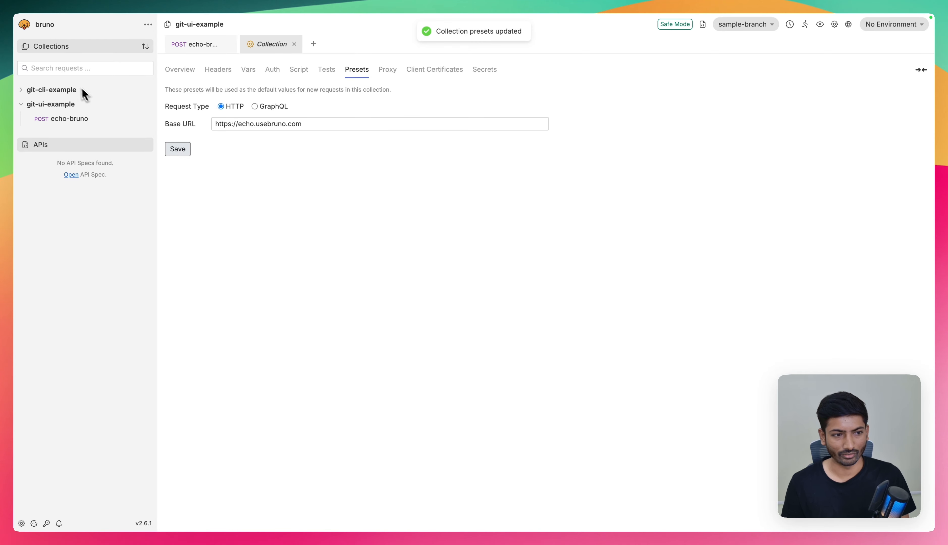
left_click(147, 107)
left_click(295, 44)
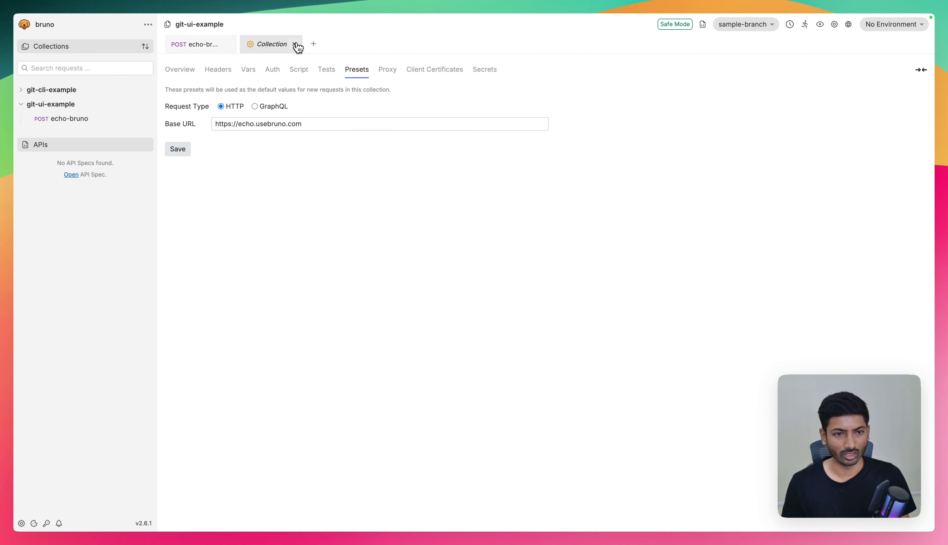
left_click(295, 44)
- Create a POST request named new-echo-req in the git-ui-example collection, keeping the preset URL
left_click(148, 105)
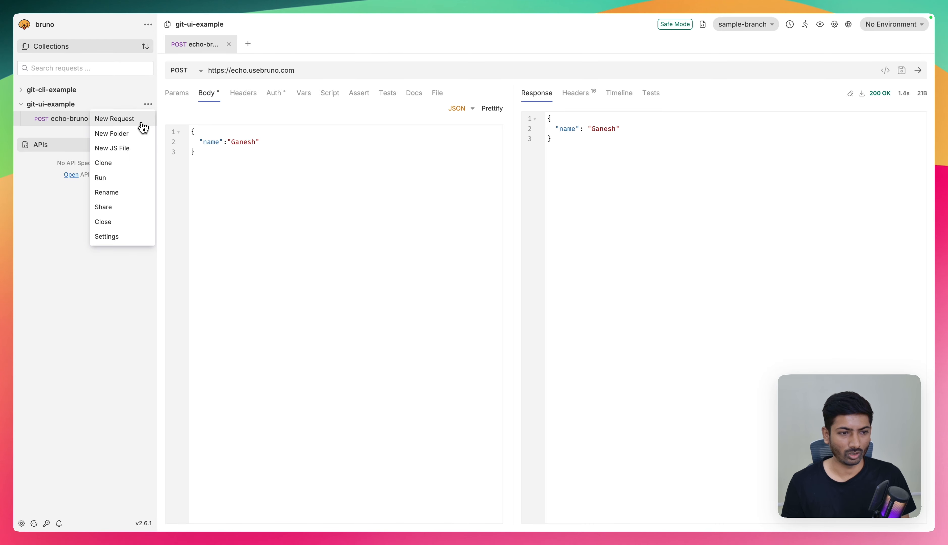
left_click(145, 120)
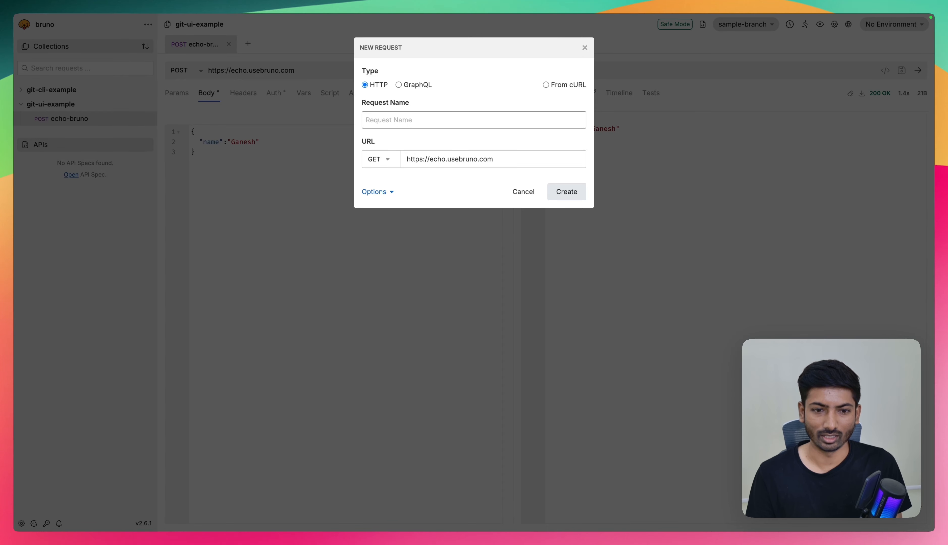
left_click(391, 160)
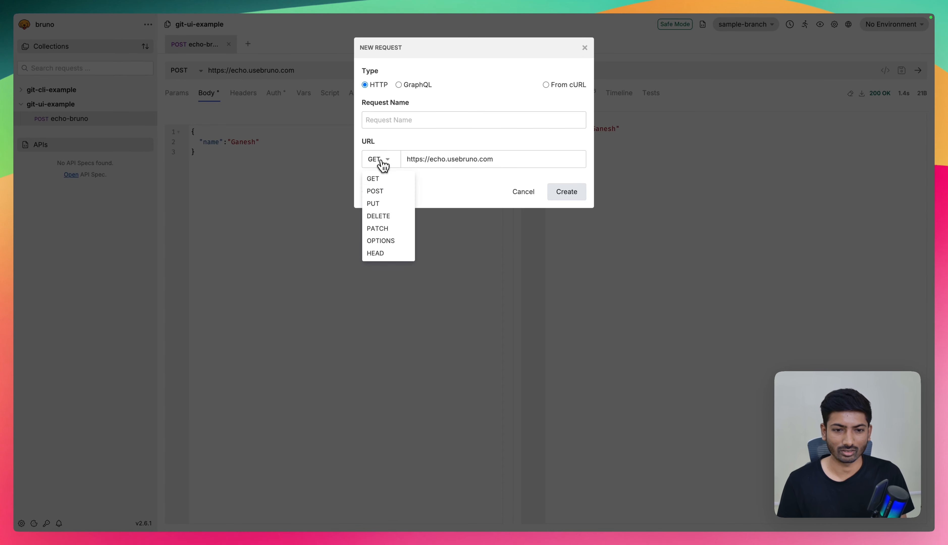
left_click(384, 193)
left_click(388, 120)
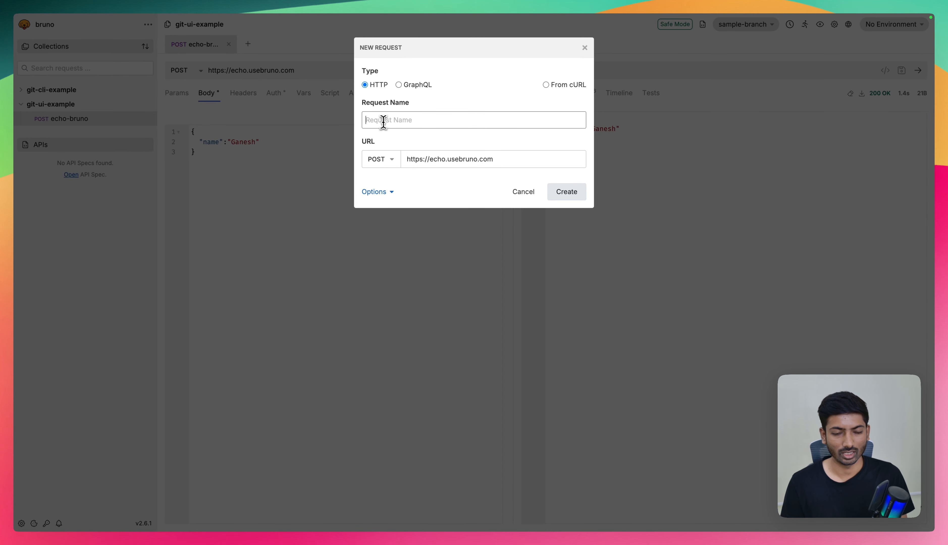
type("new-echo-req")
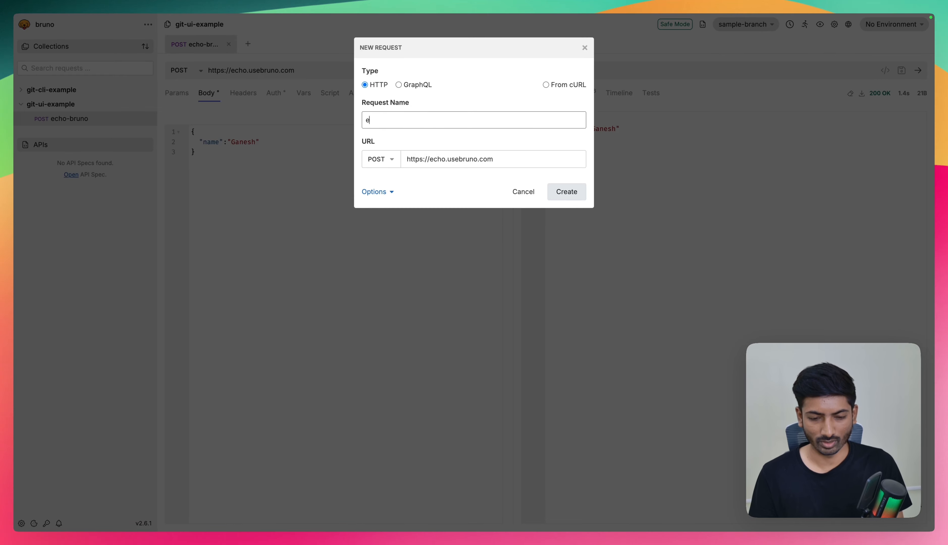
left_click(561, 191)
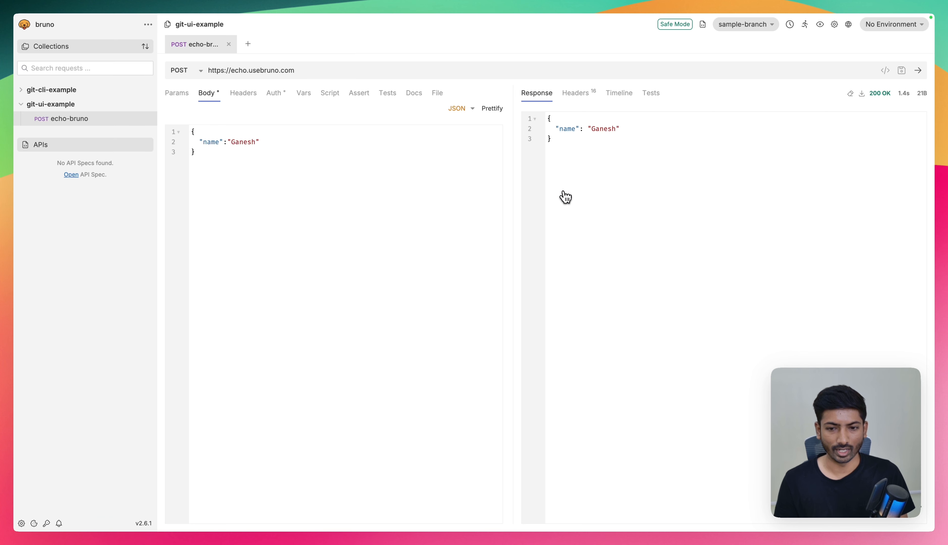
- Give new-echo-req a JSON body with a "name" field holding a person's first name, save it and send the request
left_click(207, 94)
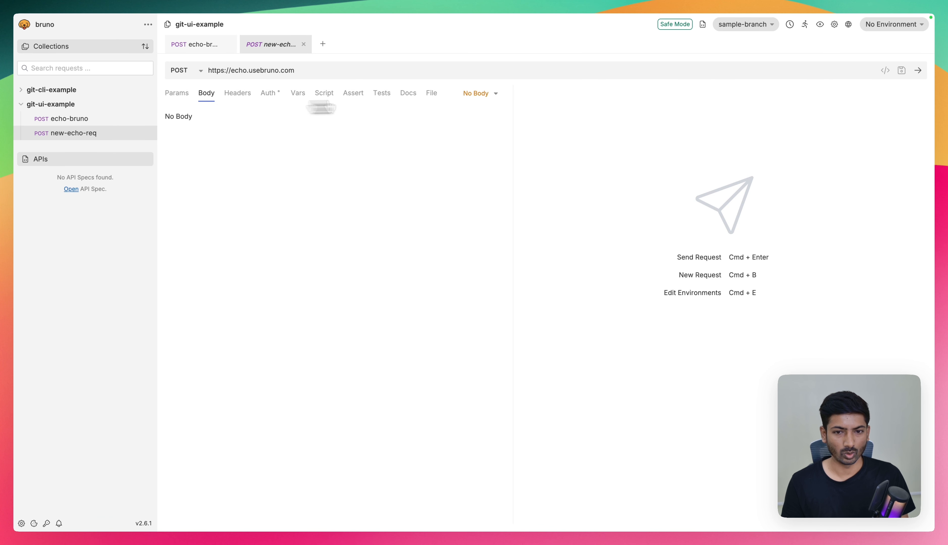
left_click(475, 94)
left_click(451, 163)
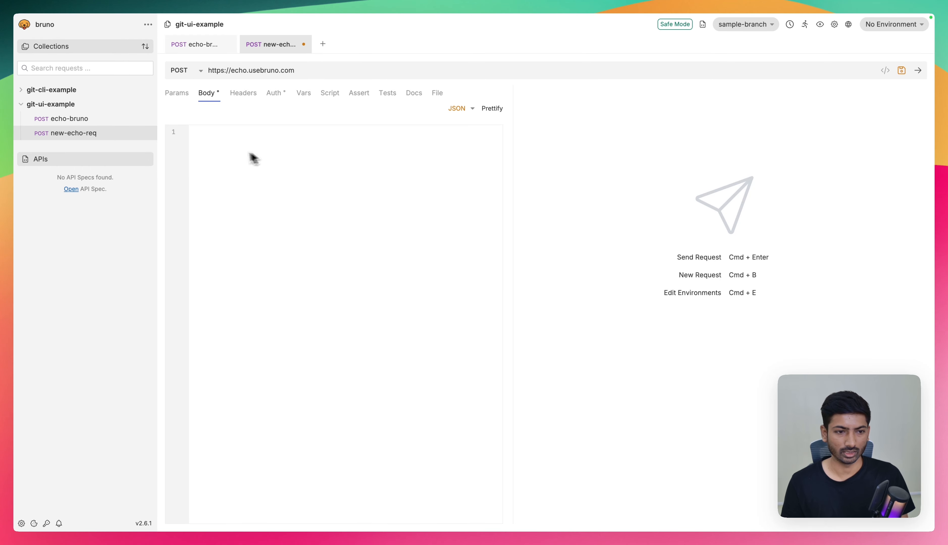
type("{")
key("Return")
type("\"name\":\"Ganesh")
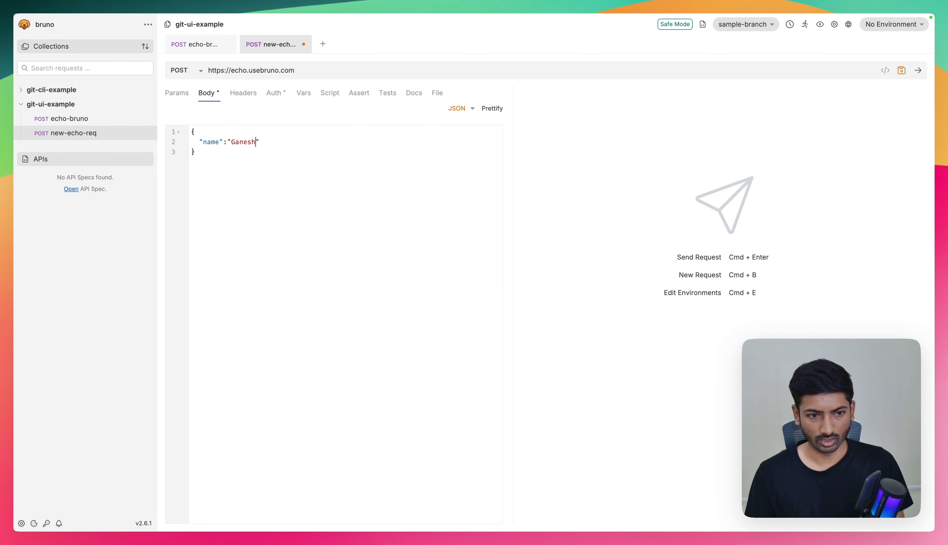
key("super+s")
key("super+s")
key("super+Return")
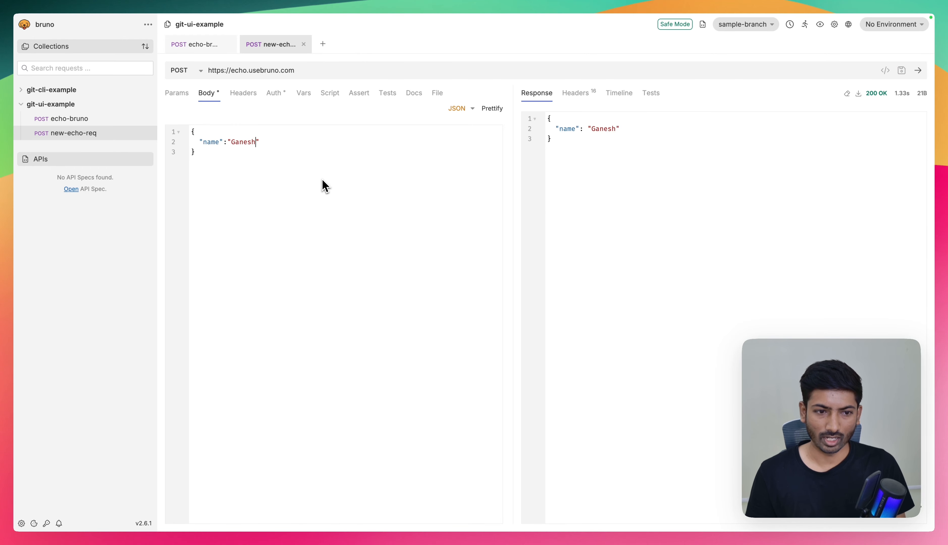
- Change the "name" value in the new-echo-req body to "Bruno", save the request and send it again
key("BackSpace")
key("BackSpace")
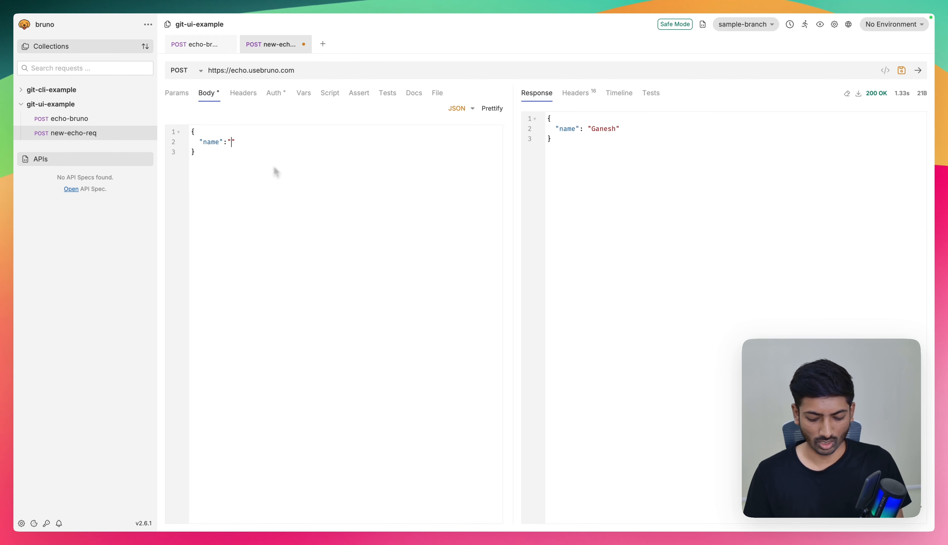
type("Bruno")
key("super+s")
key("super+s")
key("super+s")
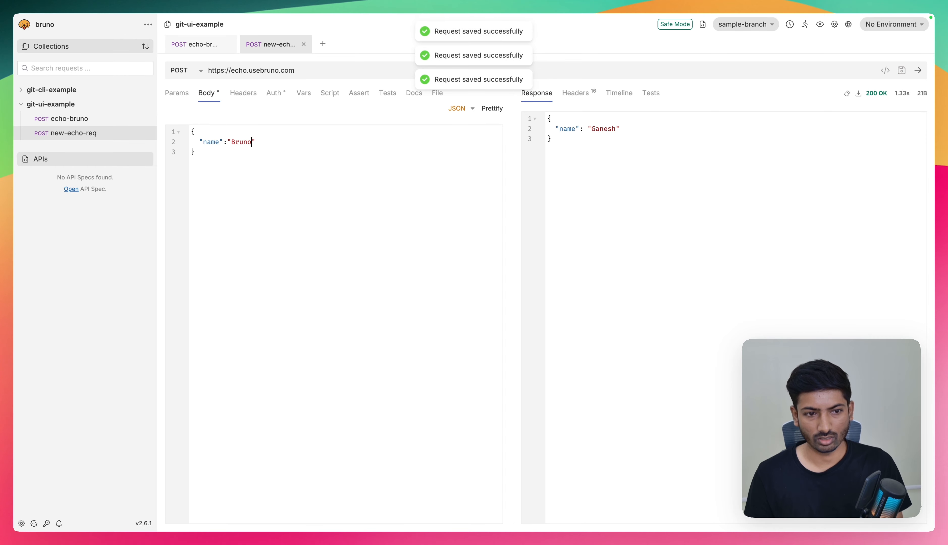
key("super+Return")
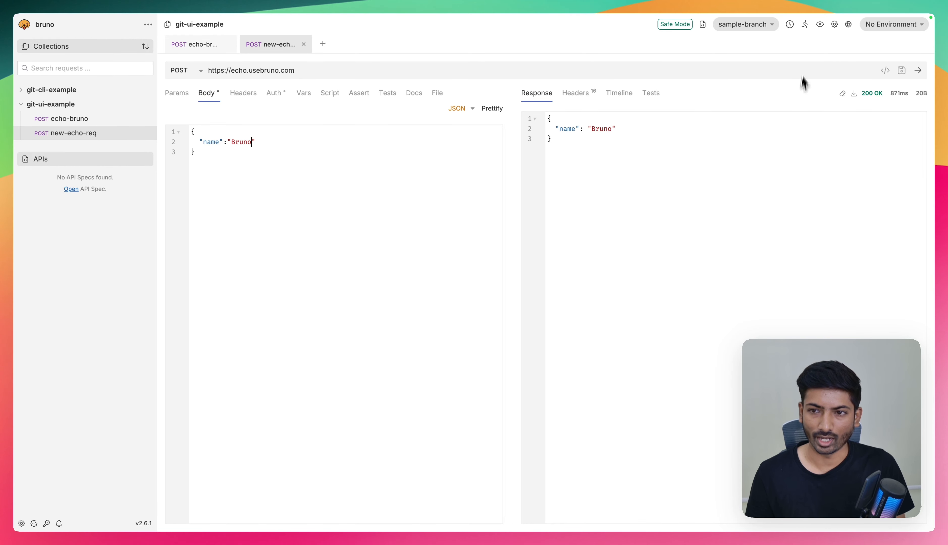
- Open the Git UI for sample-branch and inspect the added lines in the bruno.json diff
left_click(756, 31)
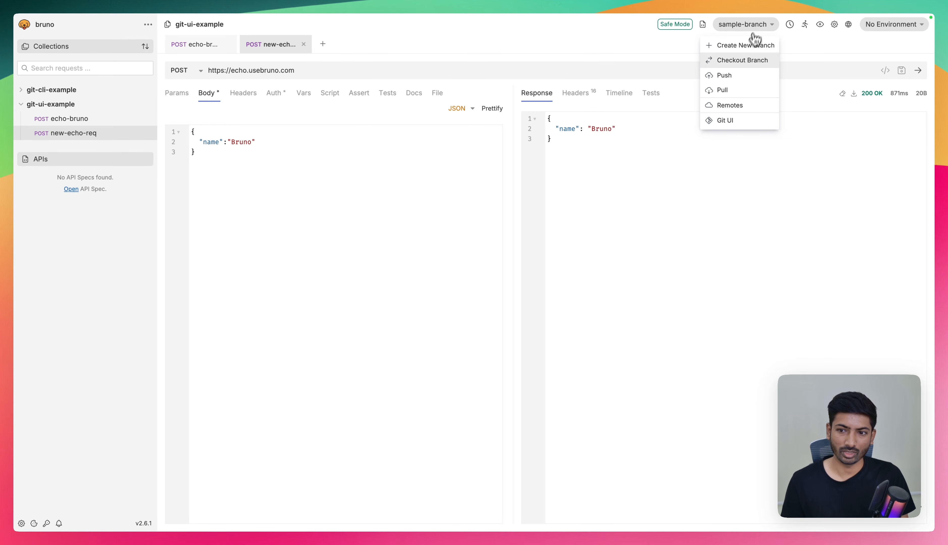
left_click(724, 121)
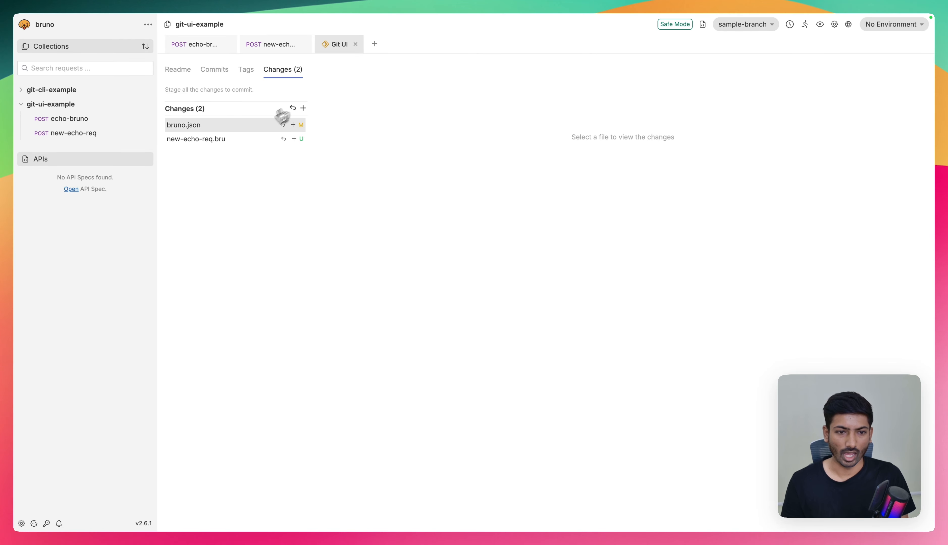
left_click(238, 128)
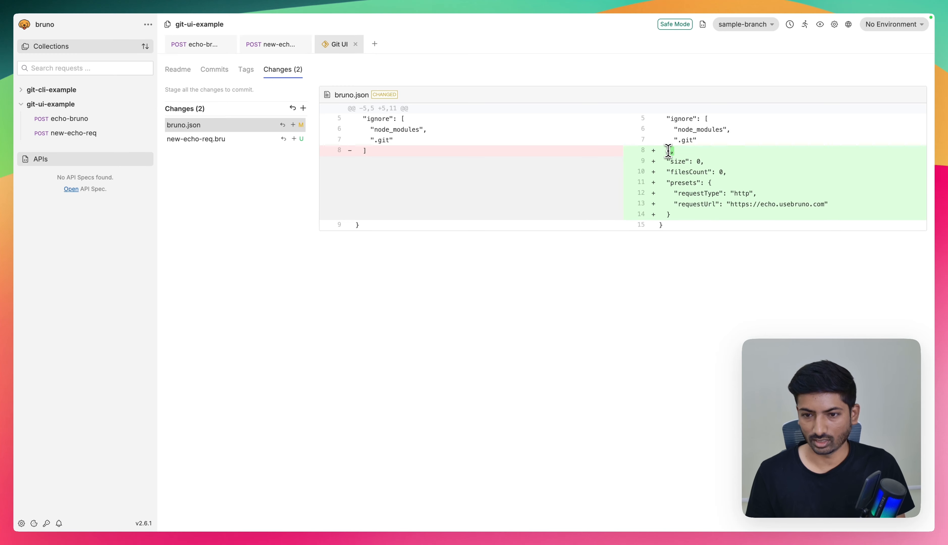
left_click_drag(668, 150, 735, 206)
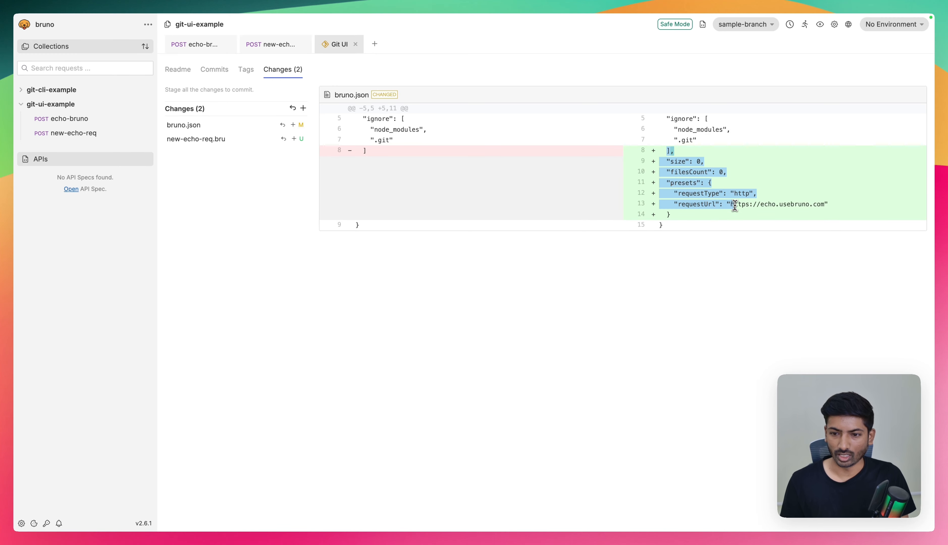
left_click(735, 206)
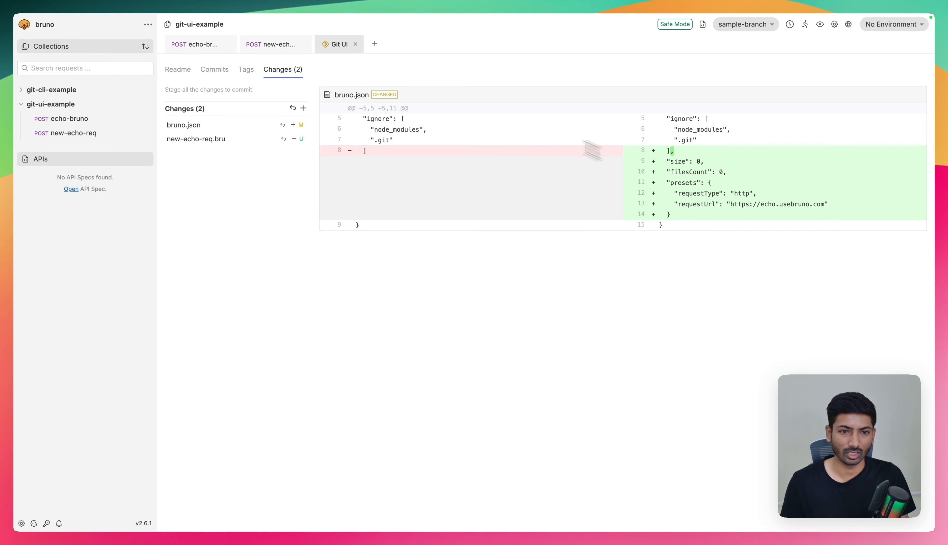
- Compare the collection's preset settings with the bruno.json diff and review the new-echo-req.bru diff
left_click(148, 104)
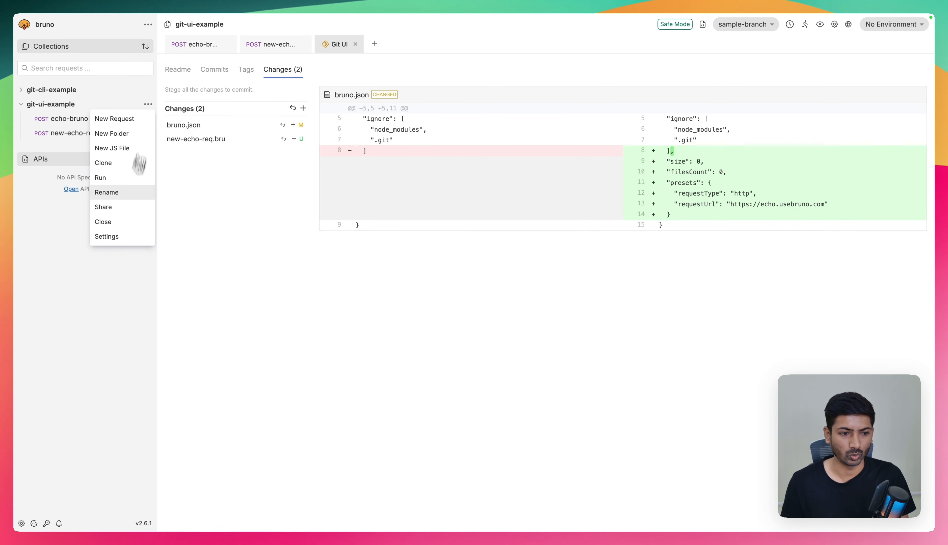
left_click(120, 237)
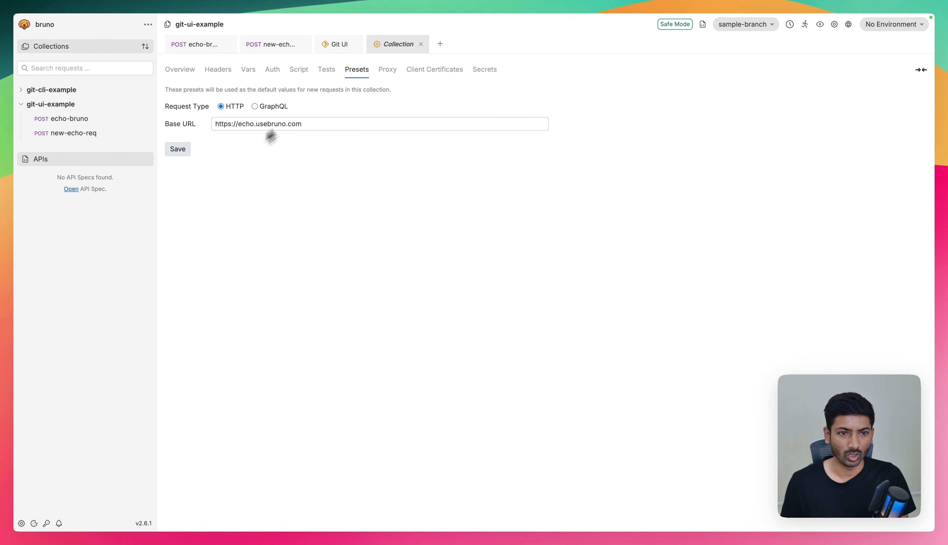
left_click(421, 44)
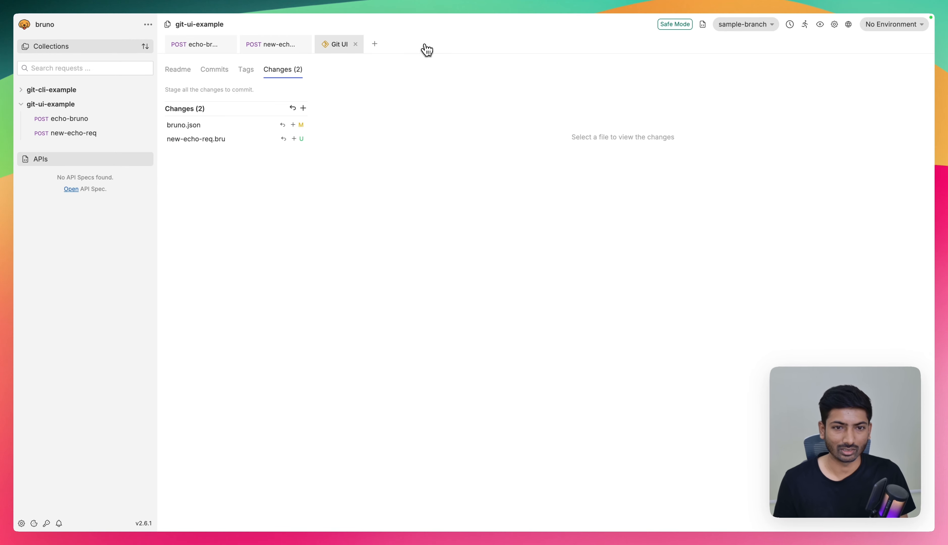
left_click(238, 128)
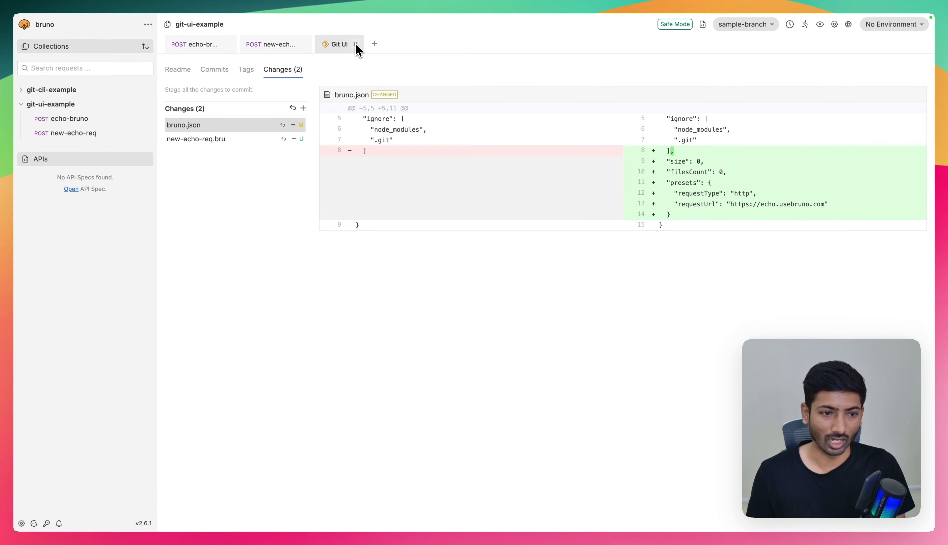
left_click(225, 140)
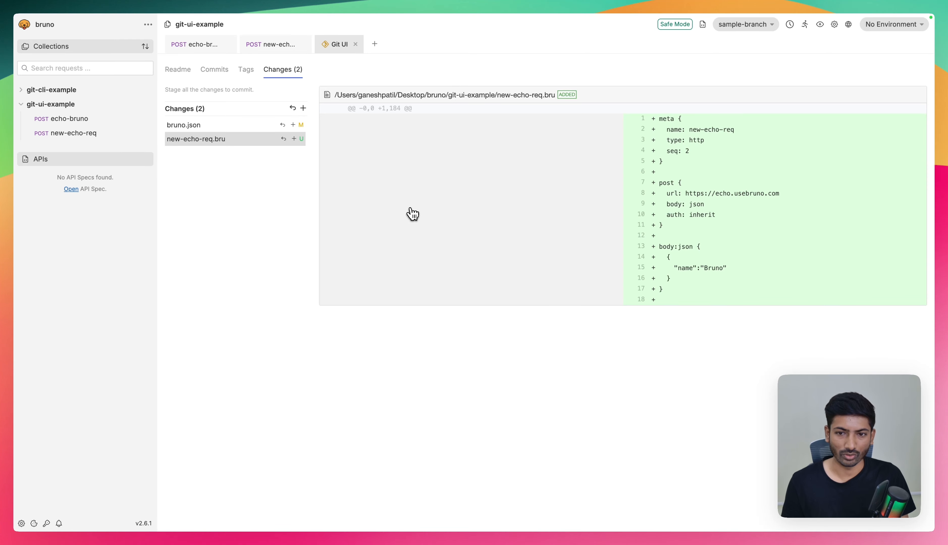
left_click_drag(559, 96, 580, 95)
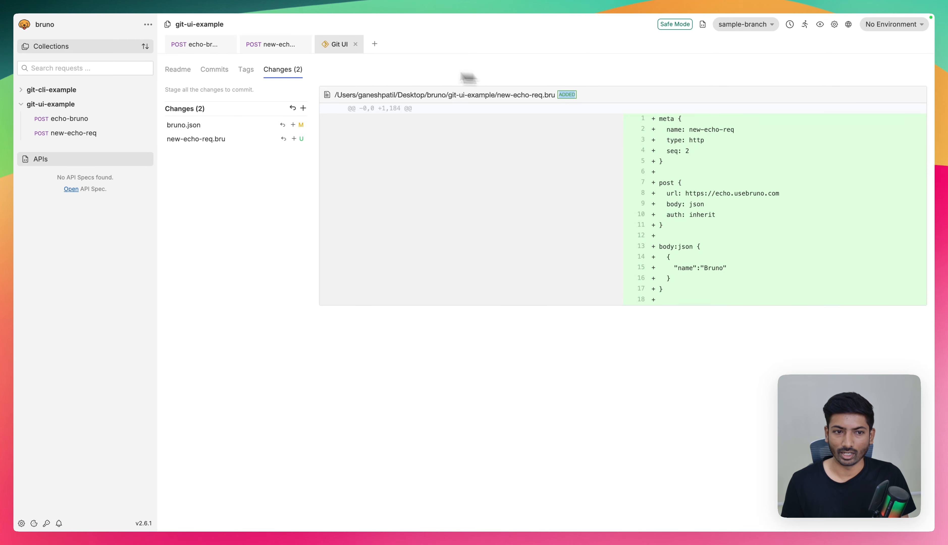
- Stage all changed files and commit them to sample-branch with the message "added new req."
left_click(303, 108)
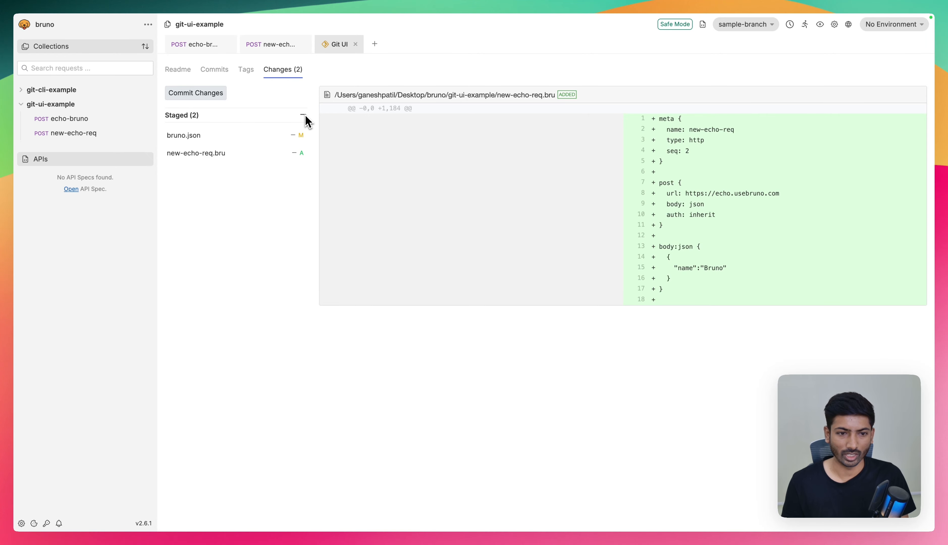
left_click(188, 92)
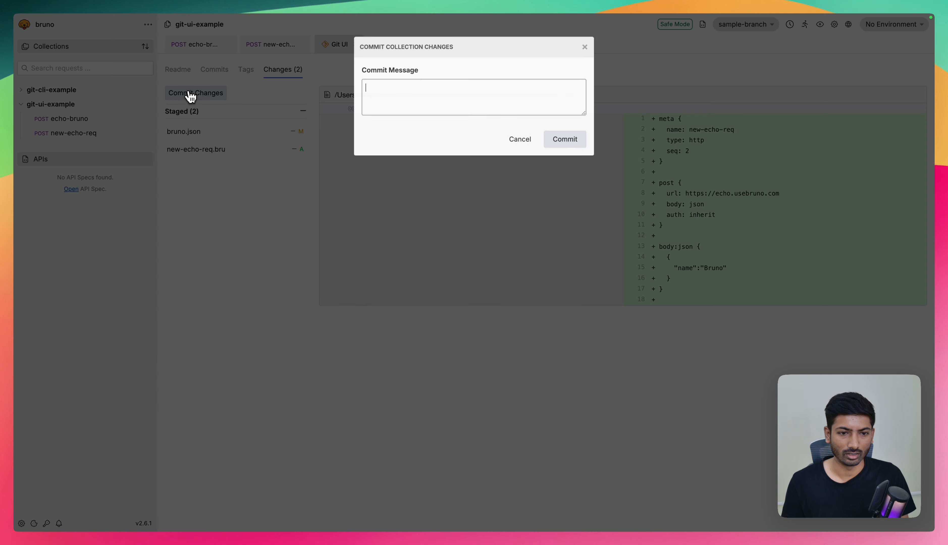
left_click(429, 111)
type("added new req.")
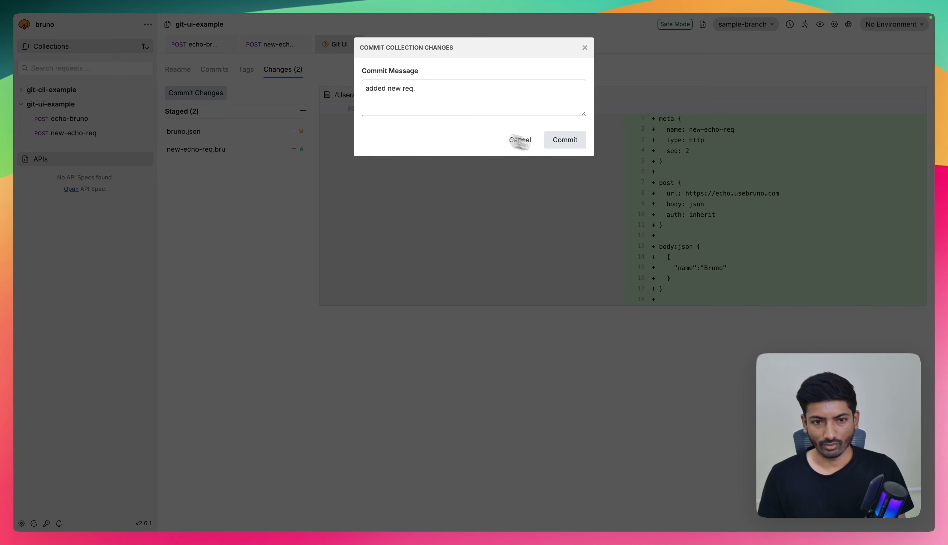
left_click(569, 142)
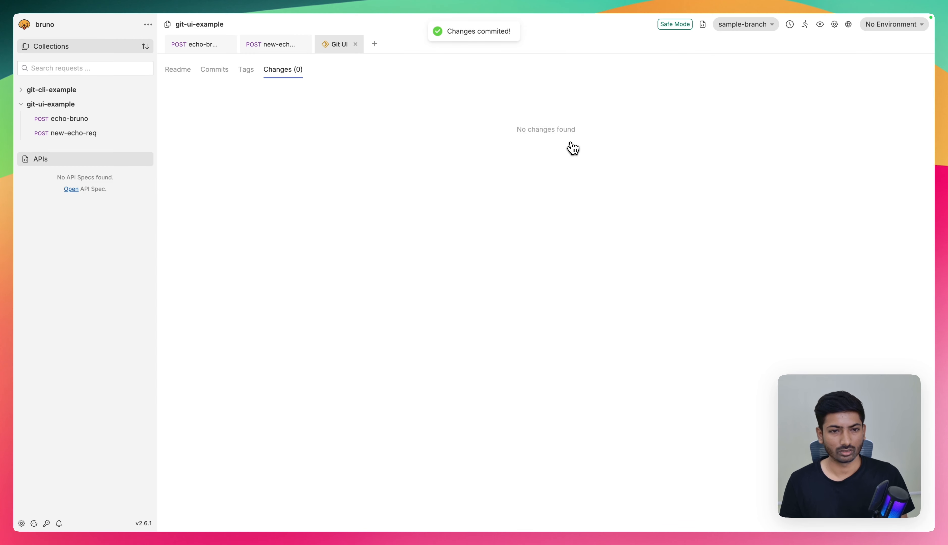
- Leave the Git UI view and push sample-branch to the origin remote
left_click(750, 30)
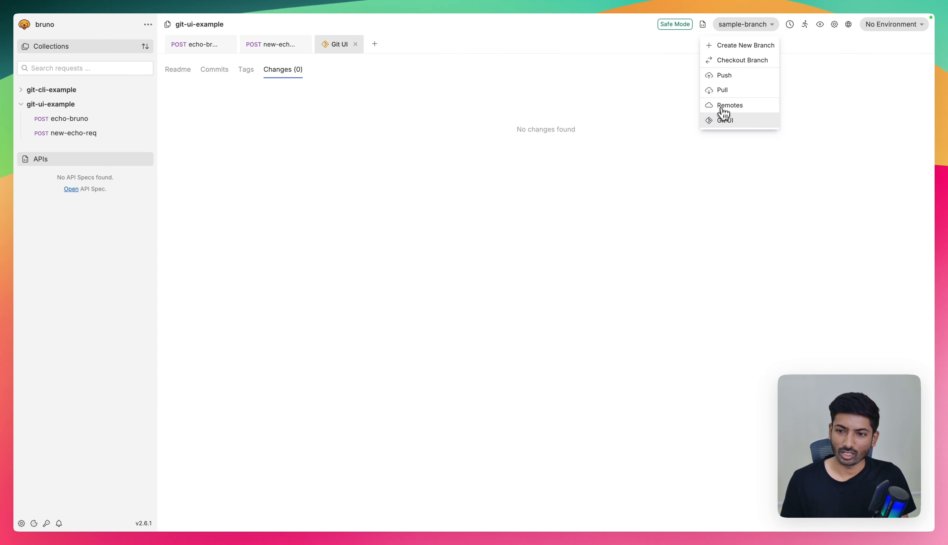
left_click(720, 124)
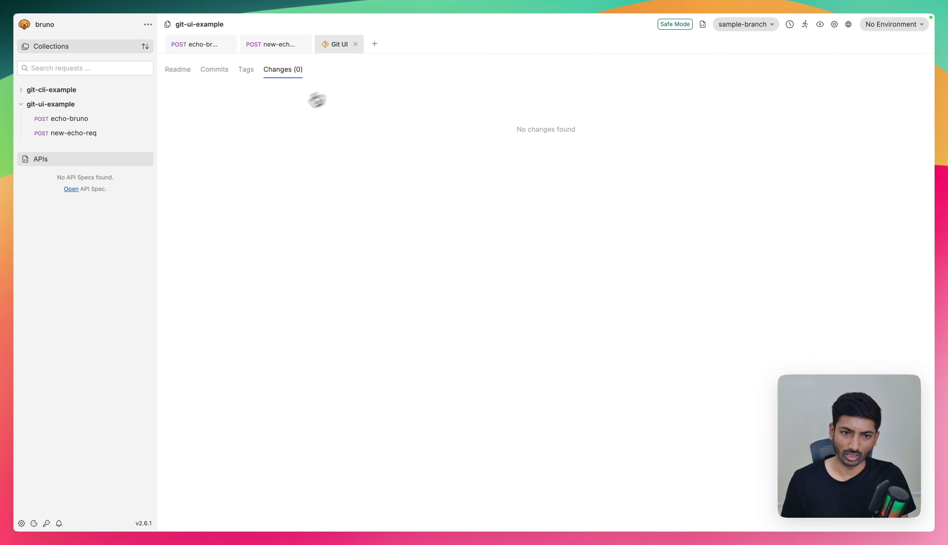
left_click(355, 44)
left_click(743, 26)
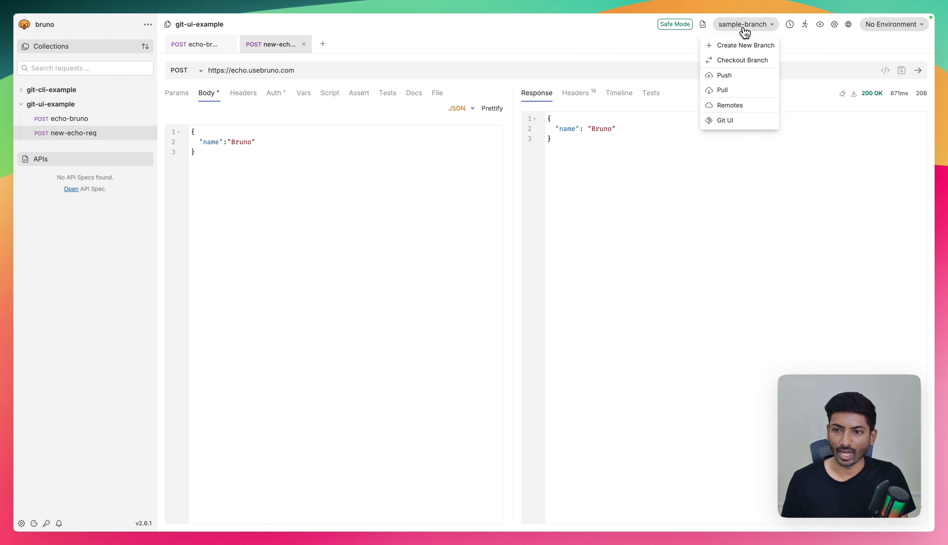
left_click(716, 77)
left_click(440, 153)
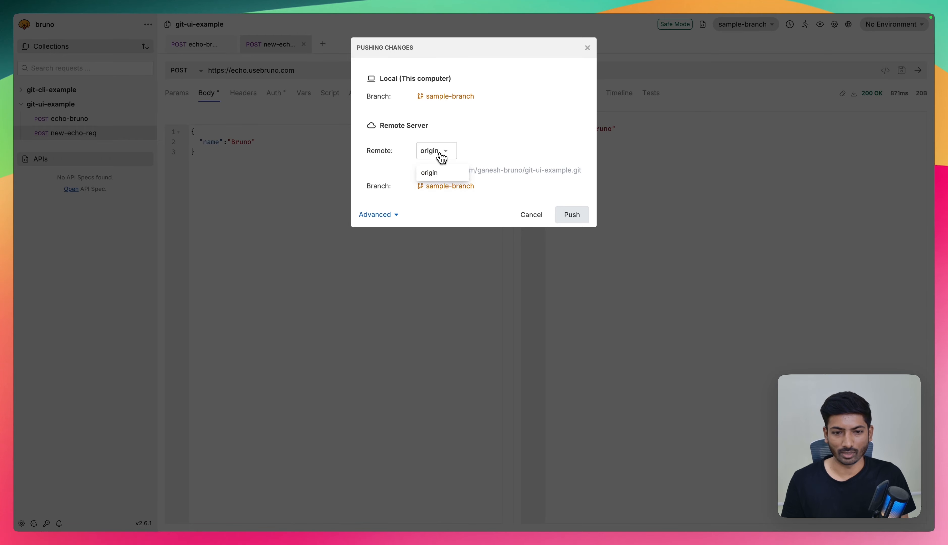
left_click(442, 156)
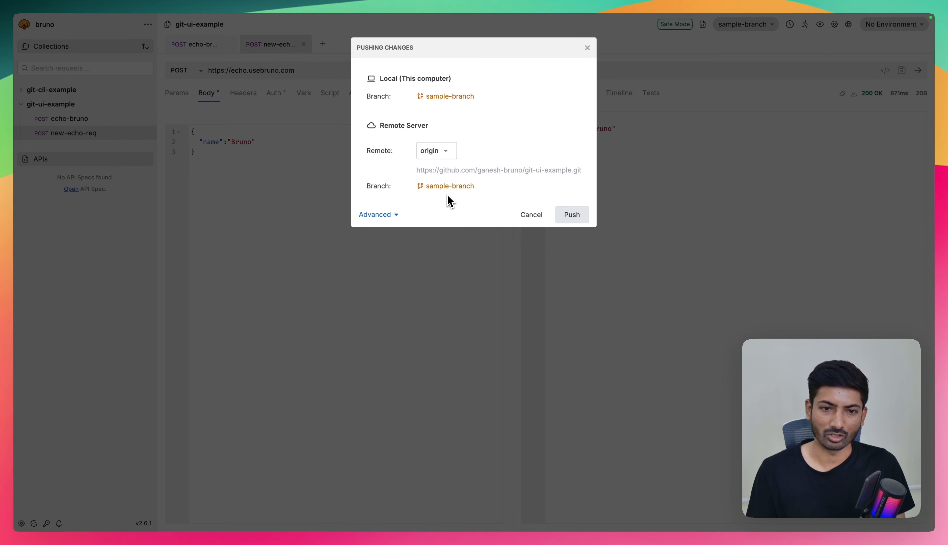
left_click(571, 215)
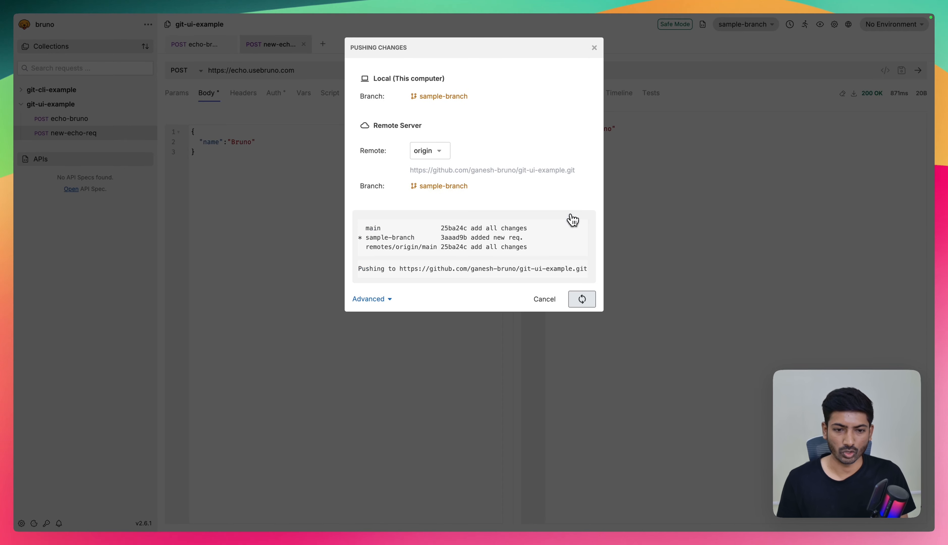
left_click(631, 382)
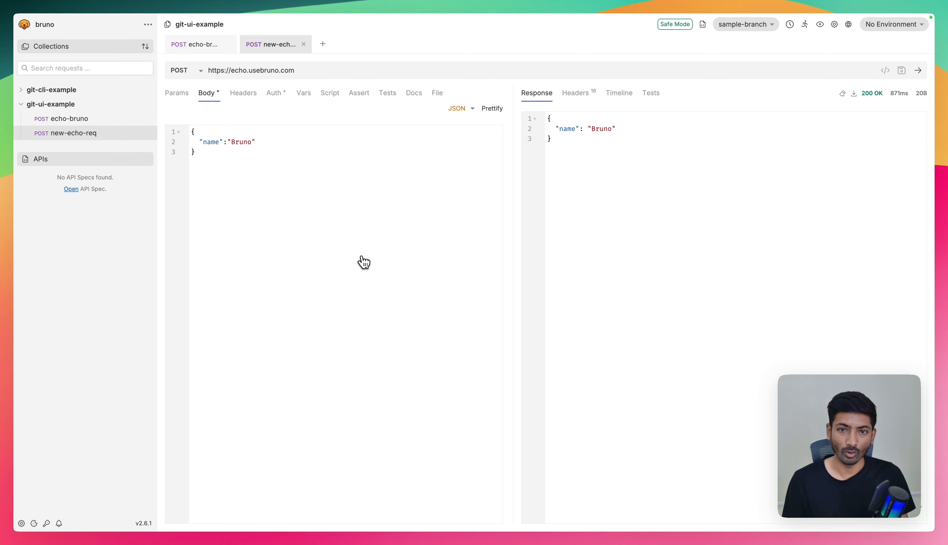
- Switch to GitHub, review the sample-branch changes and create a pull request into main titled "added new req"
key("ctrl+Left")
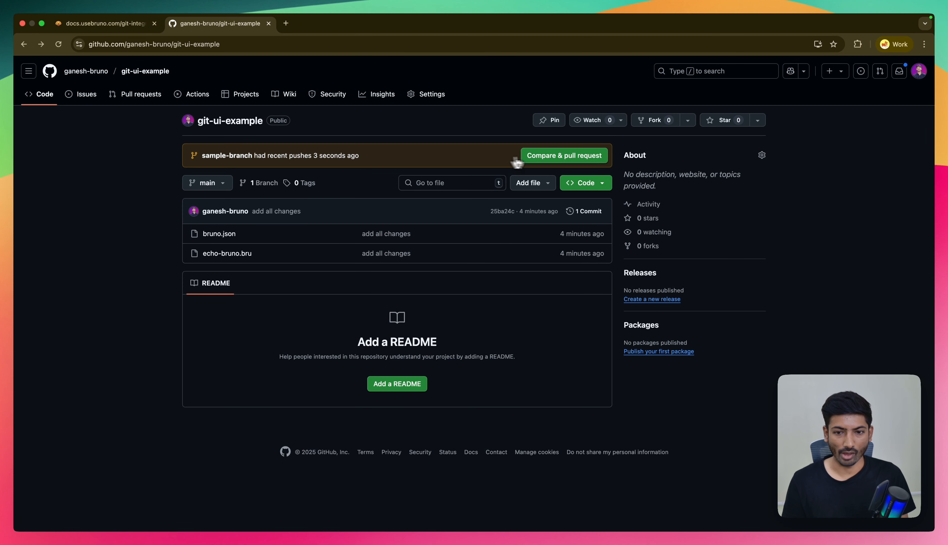
left_click(537, 158)
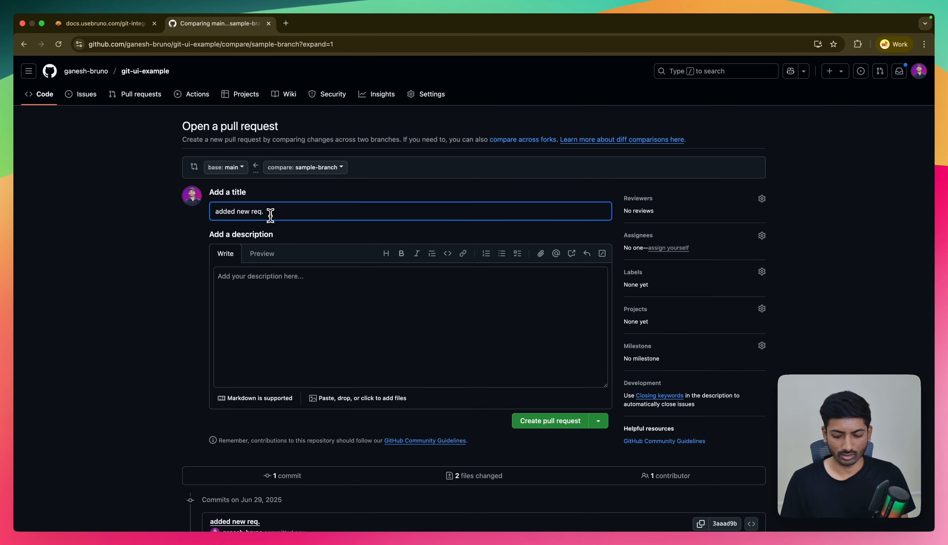
left_click(269, 286)
scroll(269, 287, "down", 12)
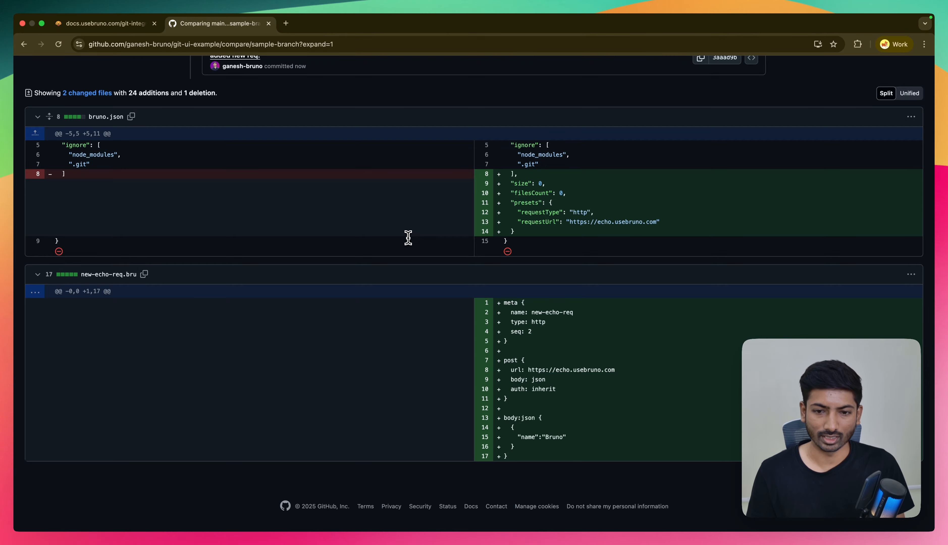
scroll(408, 237, "up", 12)
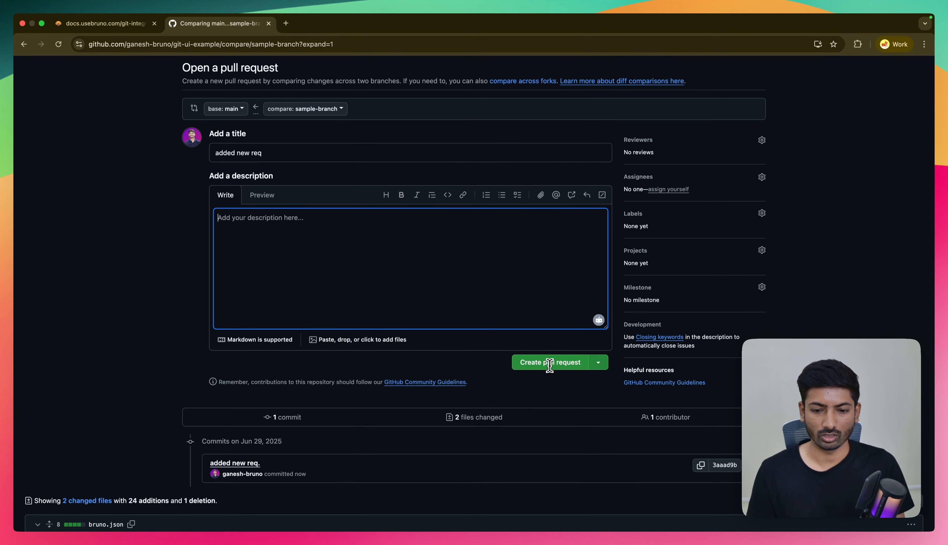
scroll(548, 363, "up", 3)
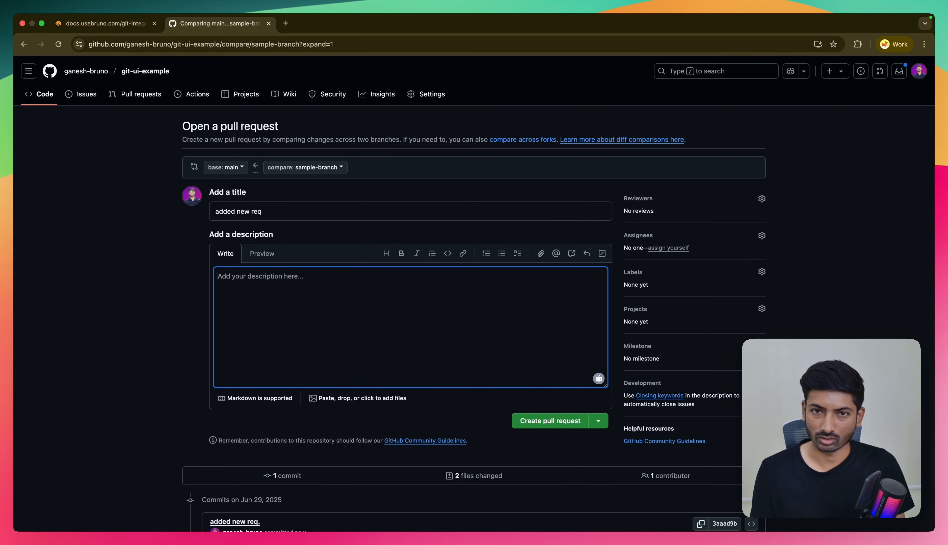
left_click(550, 420)
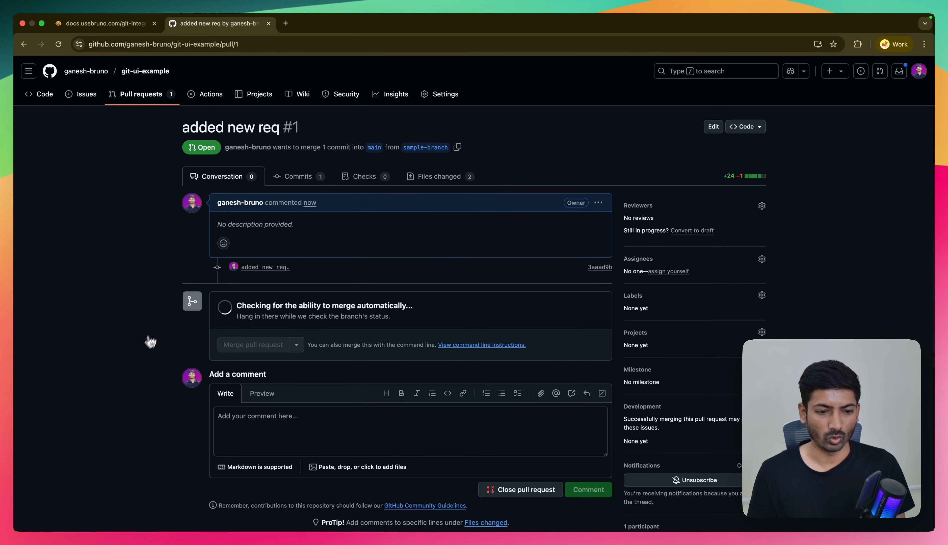
- Merge the "added new req" pull request into main with the default commit message and reload the page
scroll(148, 338, "down", 1)
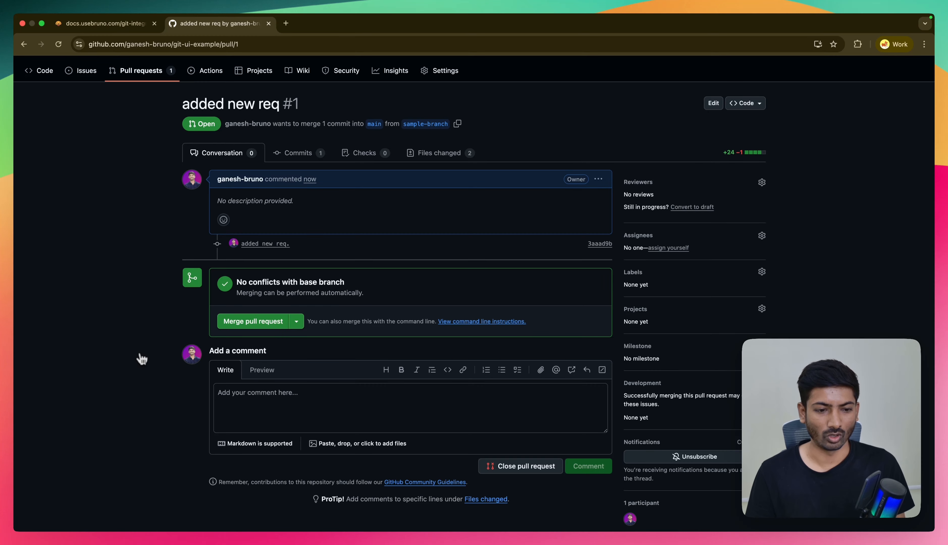
left_click(253, 321)
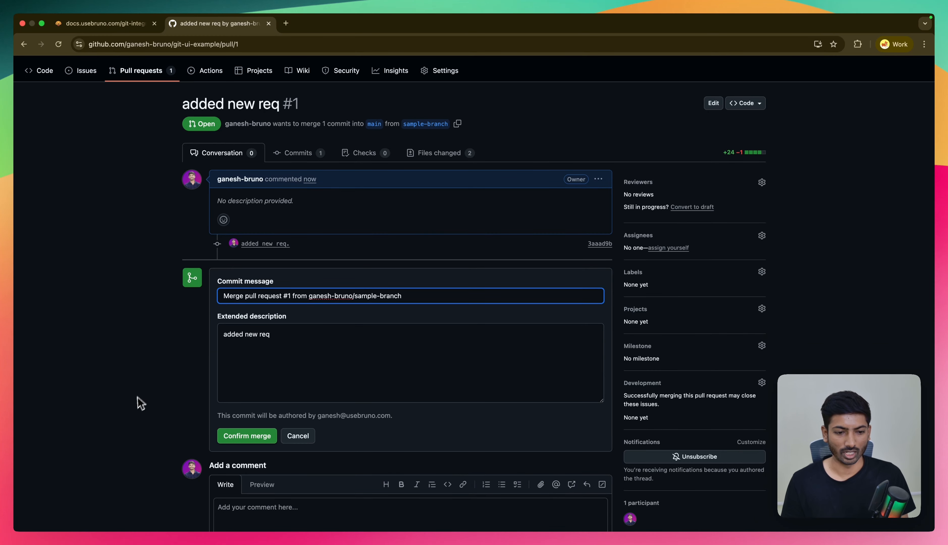
left_click(238, 437)
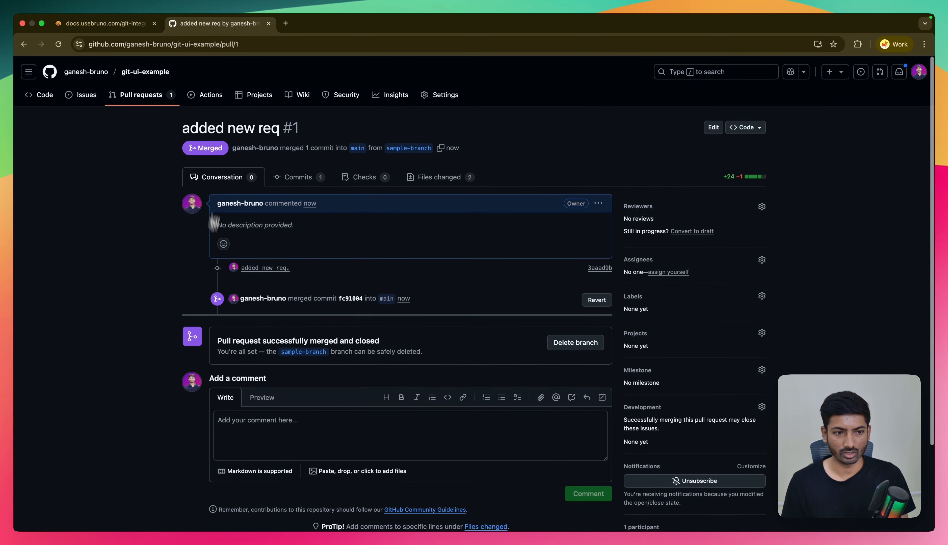
left_click(58, 44)
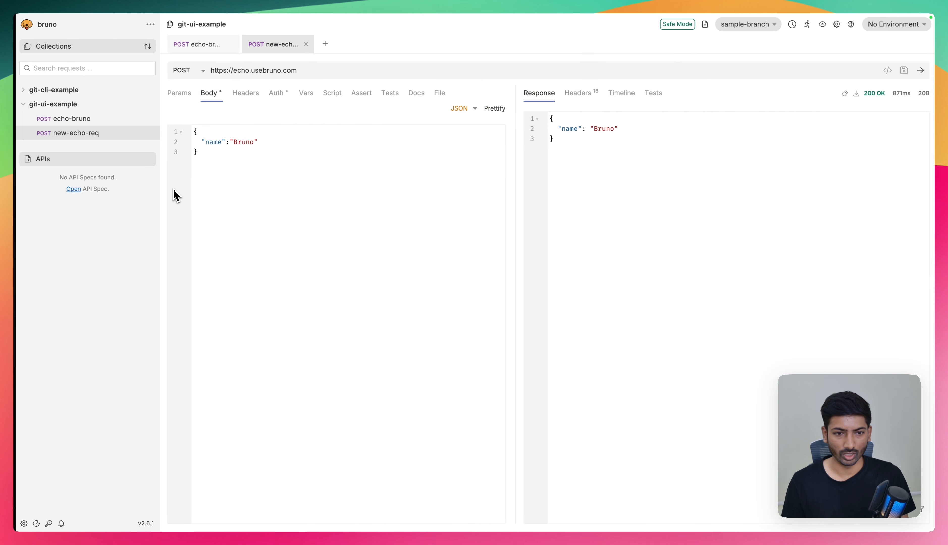
- Switch back to Bruno, check out the local main branch and close the tab of the missing request
left_click(245, 173)
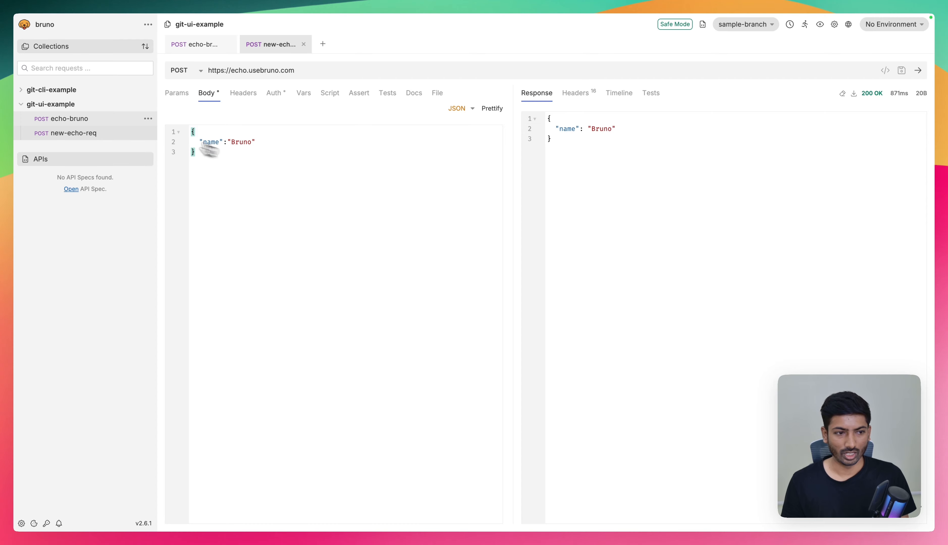
left_click(92, 121)
left_click(96, 134)
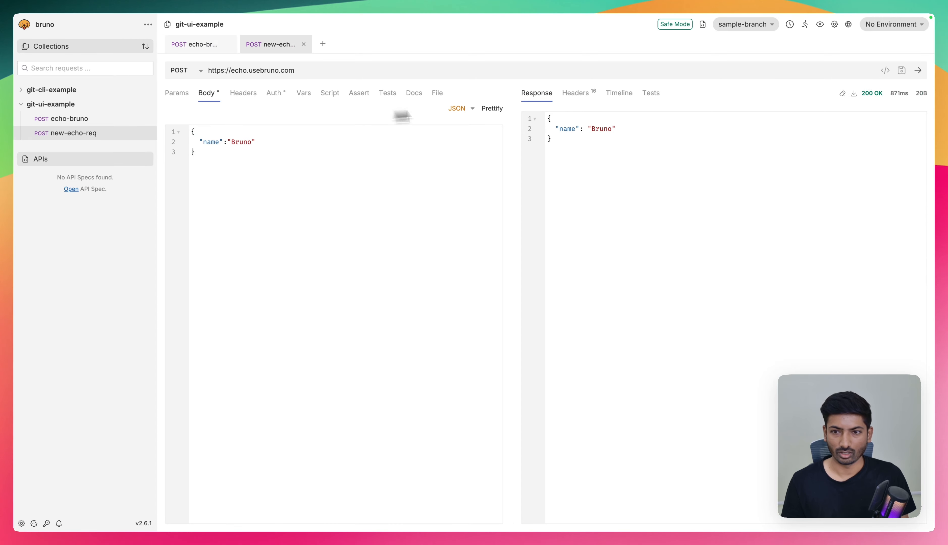
left_click(738, 26)
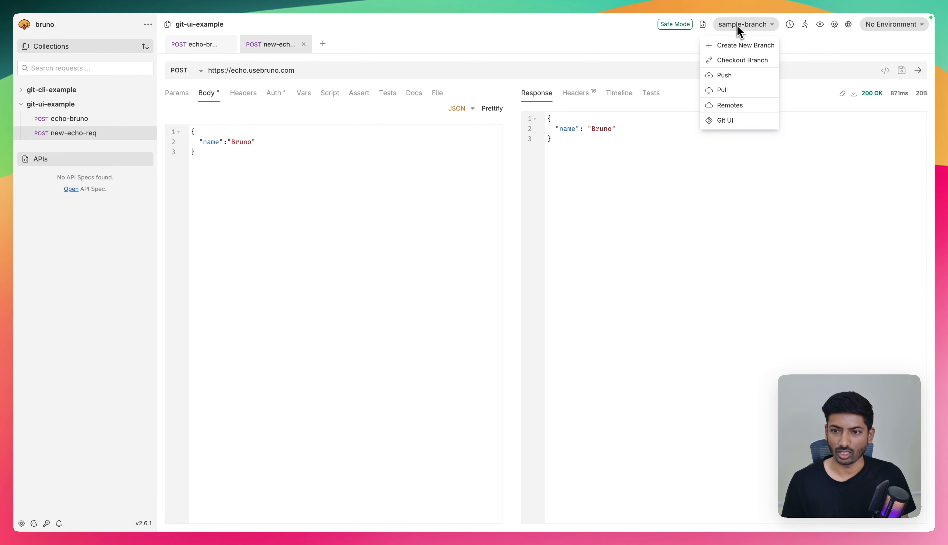
left_click(736, 59)
left_click(381, 116)
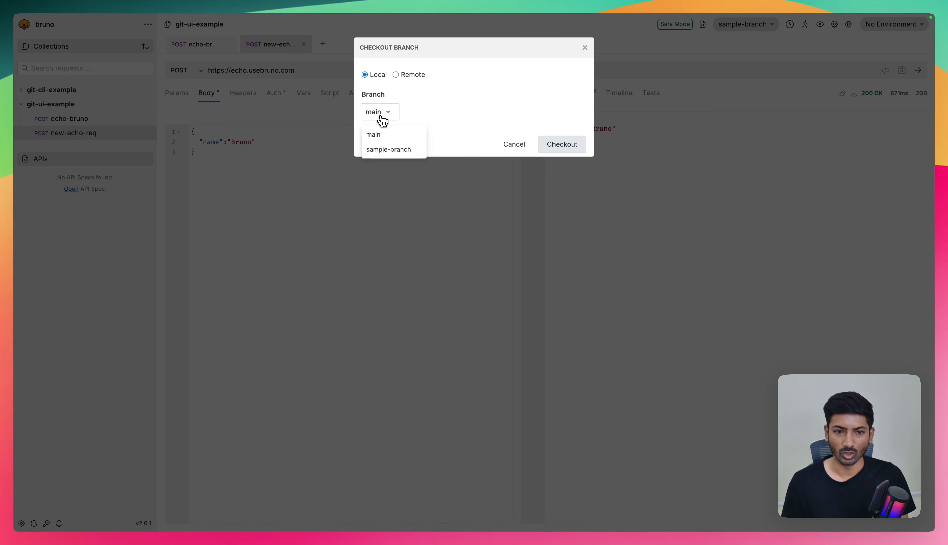
left_click(378, 136)
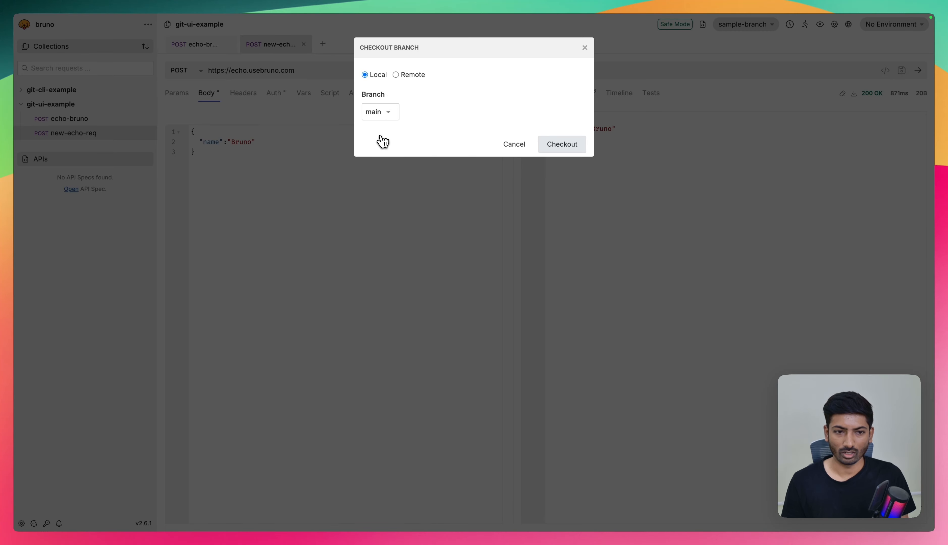
left_click(553, 148)
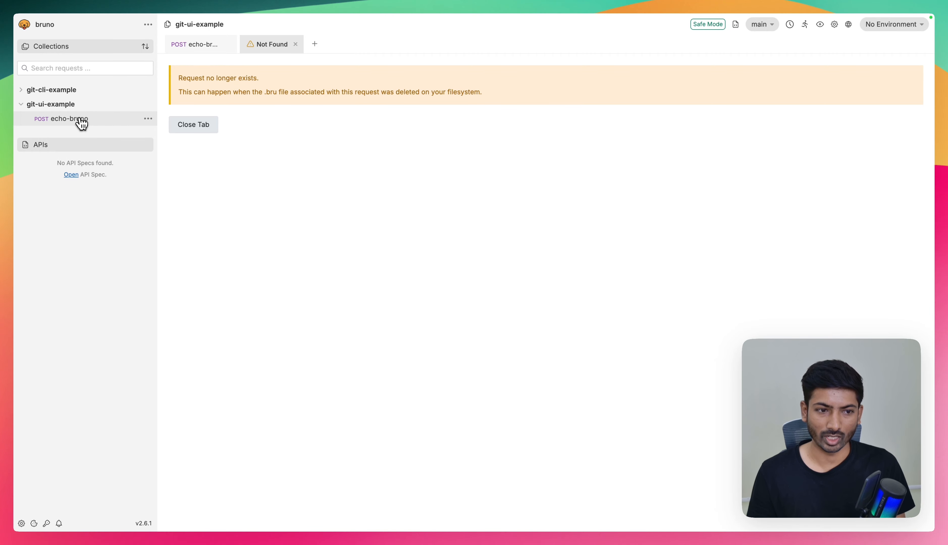
left_click(294, 45)
- Check out the local sample-branch and view its new-echo-req and echo-bruno requests
left_click(763, 26)
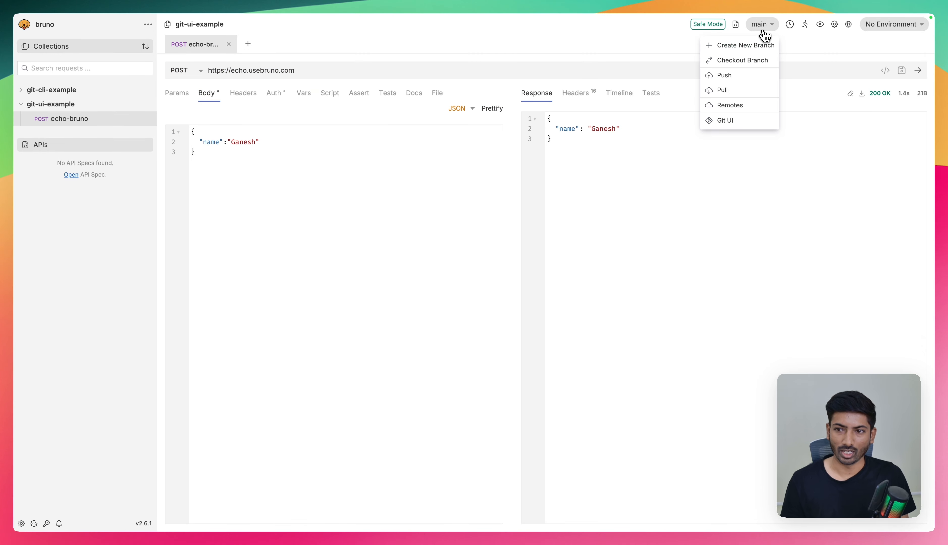
left_click(738, 63)
left_click(404, 113)
left_click(388, 150)
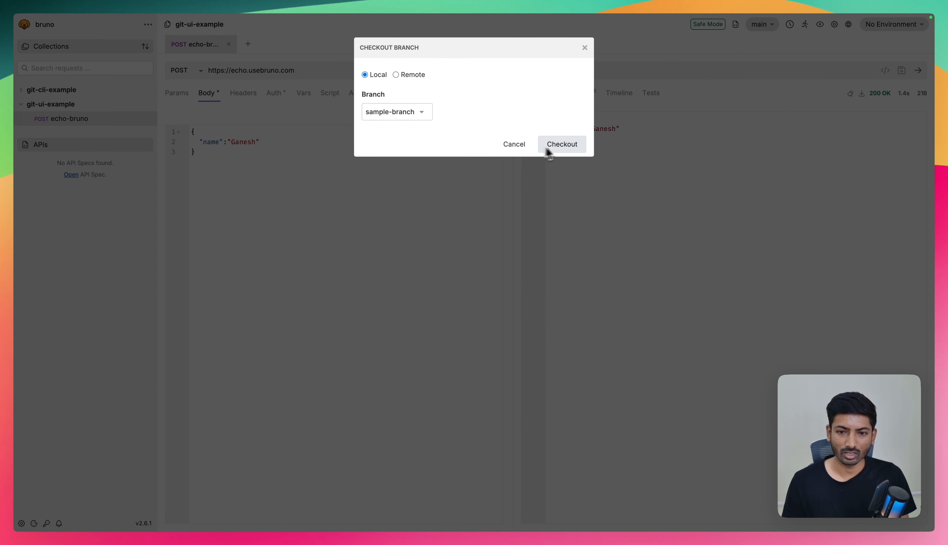
left_click(562, 144)
left_click(64, 133)
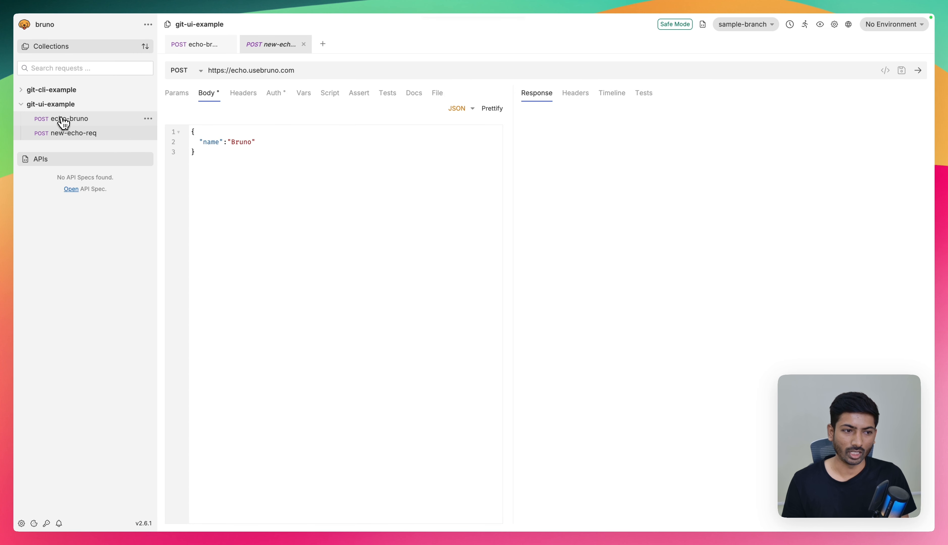
left_click(64, 122)
left_click(67, 139)
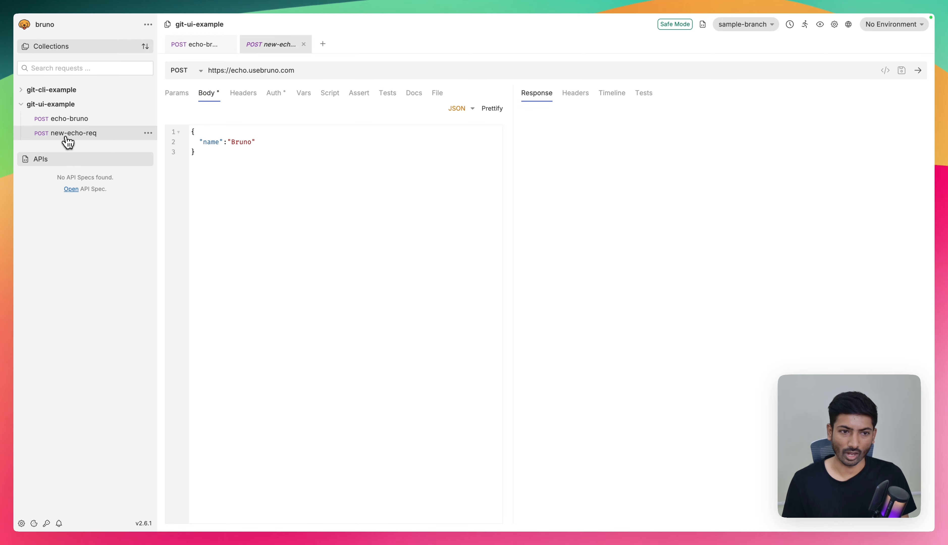
left_click(89, 125)
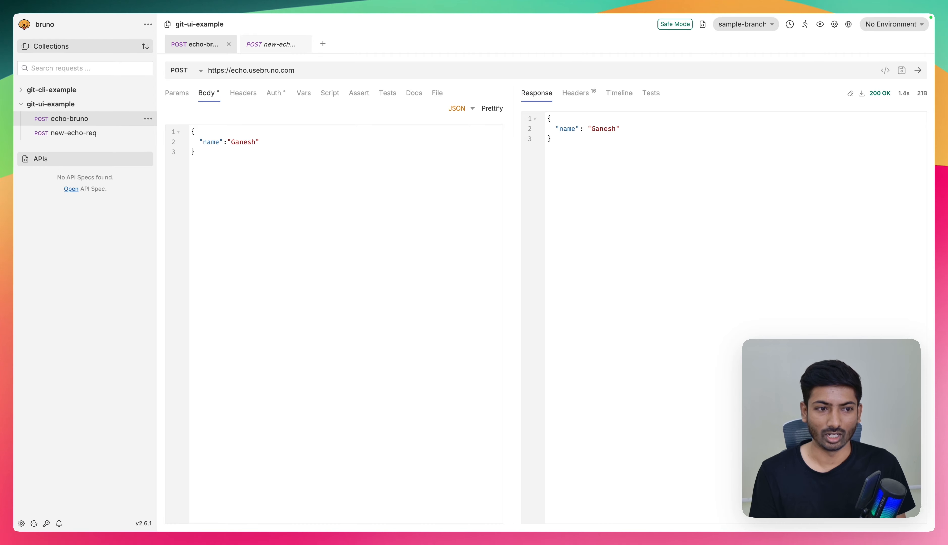
- Pull the latest sample-branch changes from origin and close the pull dialog
left_click(756, 27)
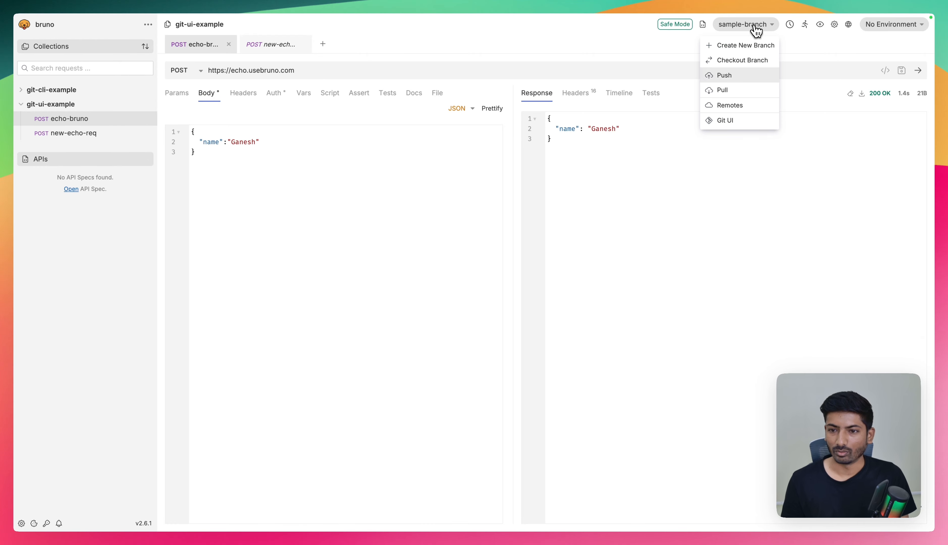
left_click(737, 94)
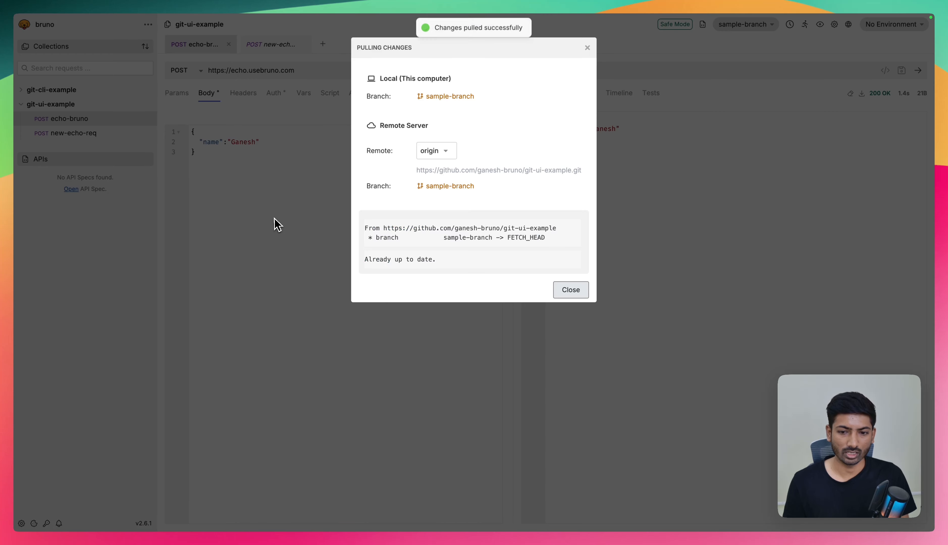
left_click(569, 290)
- Check out the local main branch and pull its merged changes from origin
left_click(734, 27)
left_click(740, 60)
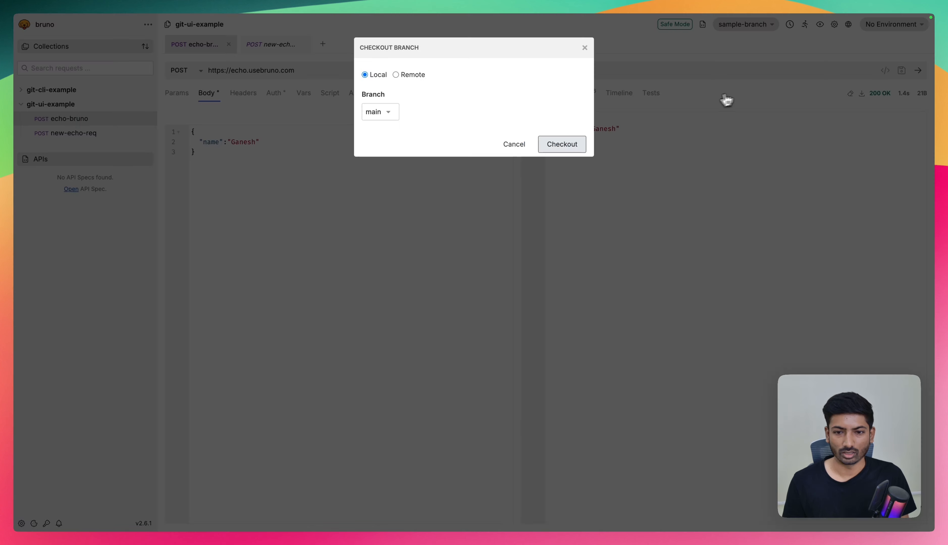
left_click(561, 144)
left_click(763, 25)
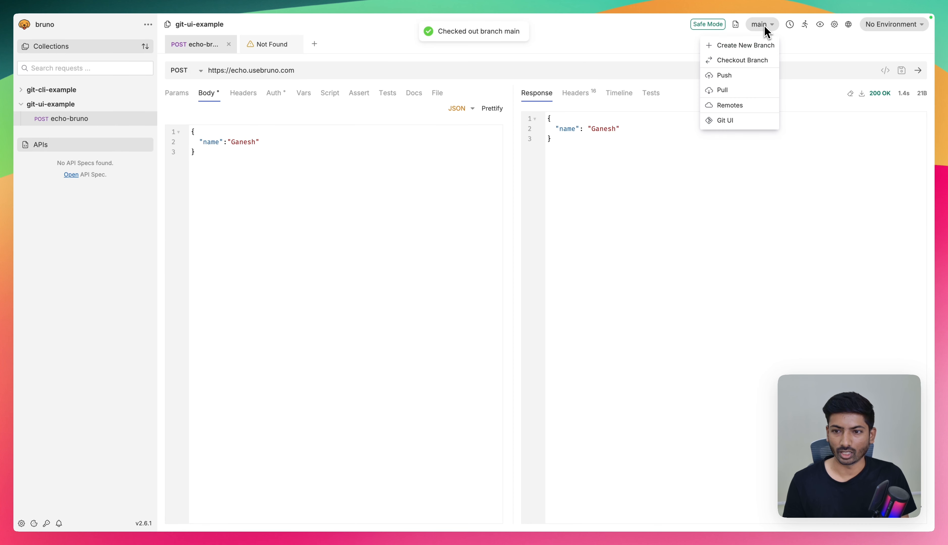
left_click(737, 91)
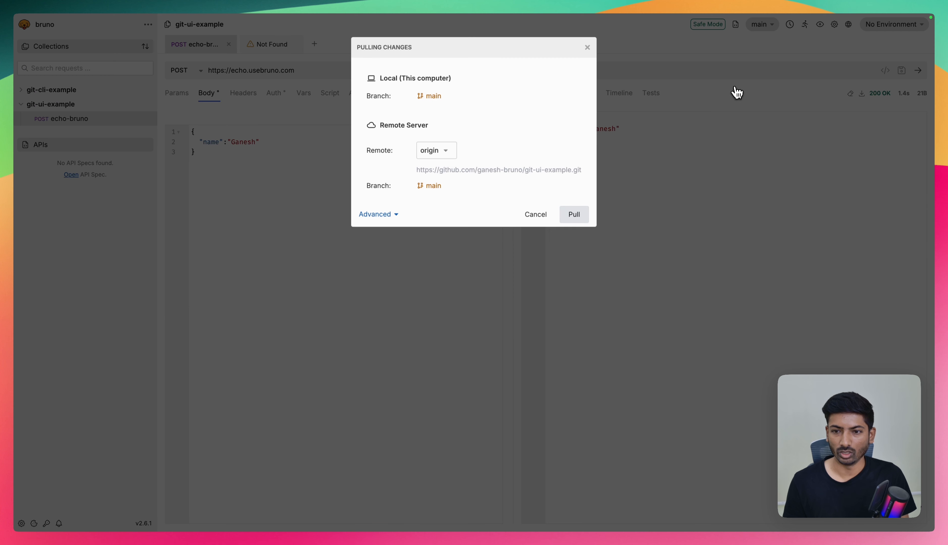
left_click(577, 215)
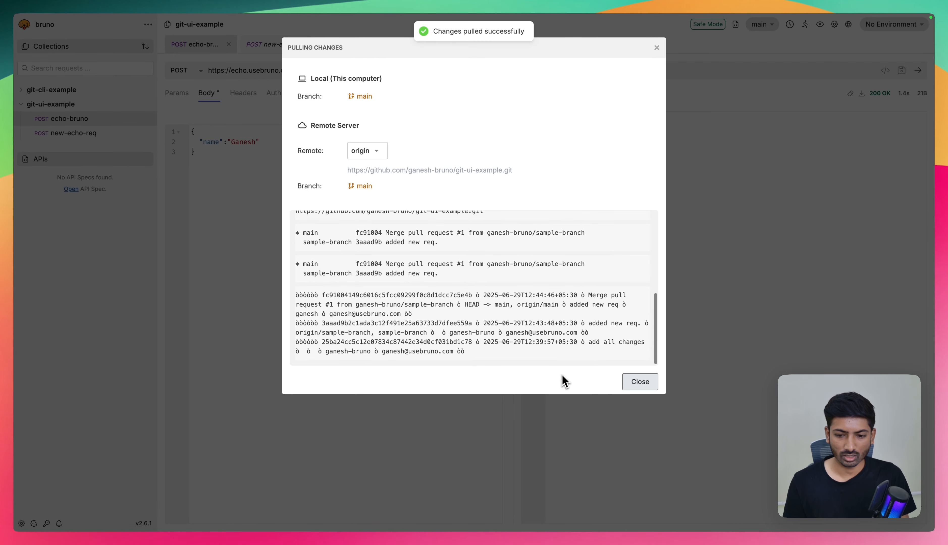
left_click(637, 381)
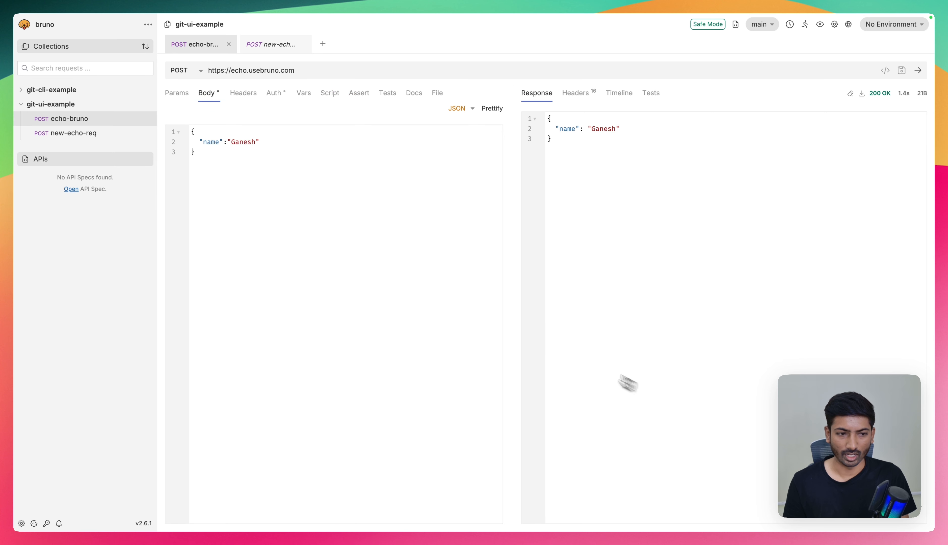
- View the echo-bruno and new-echo-req requests of git-ui-example on the main branch
left_click(81, 136)
left_click(101, 122)
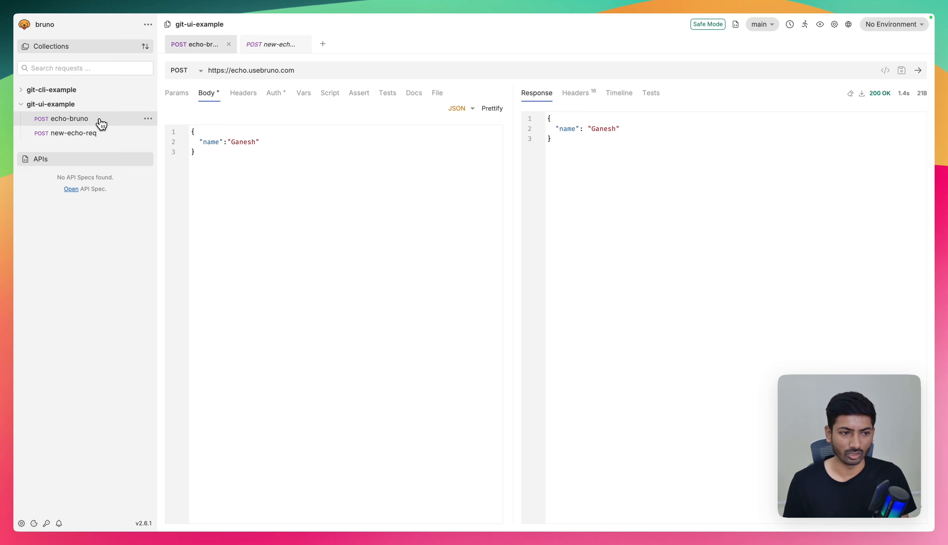
left_click(101, 137)
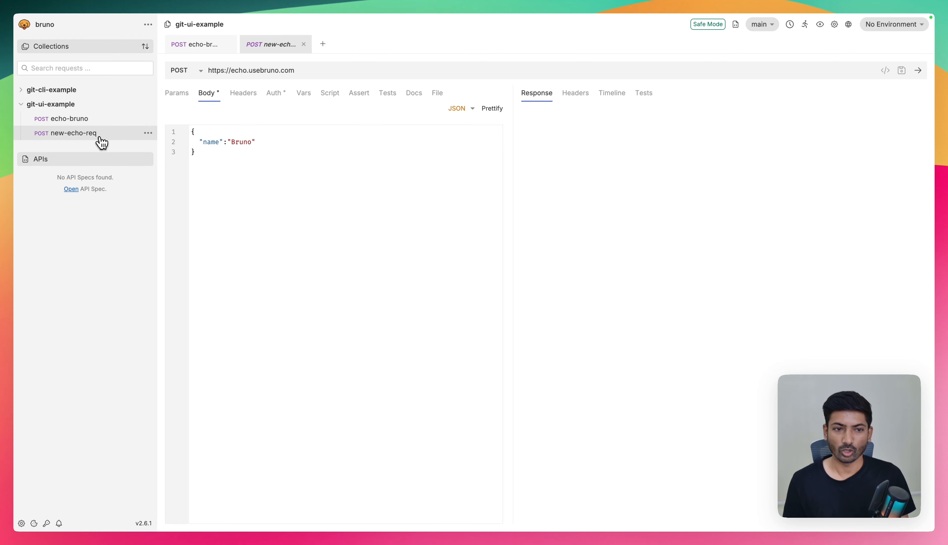
left_click(759, 27)
left_click(341, 177)
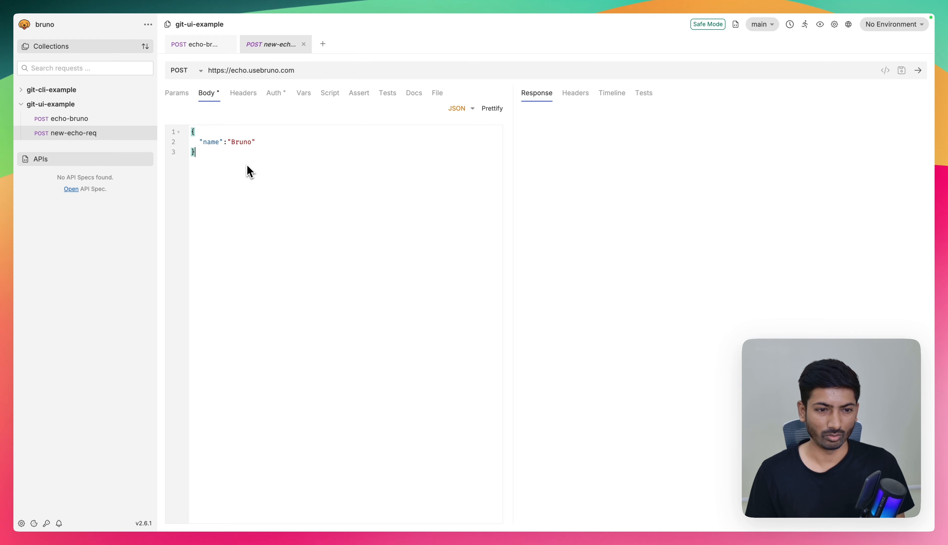
- Change the new-echo-req JSON body to "role":"Chief Joy Officer", save it and send the request
left_click(253, 145)
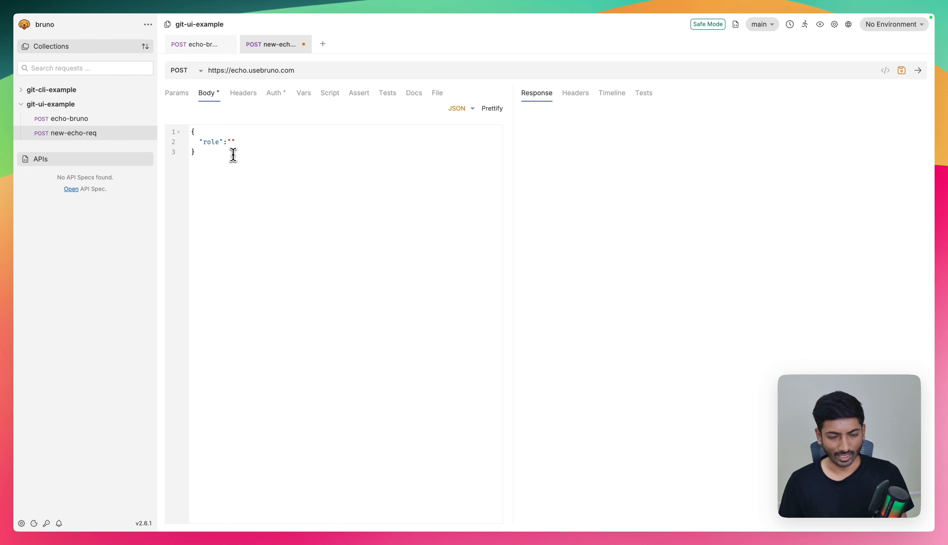
type("Chief Joy Officer")
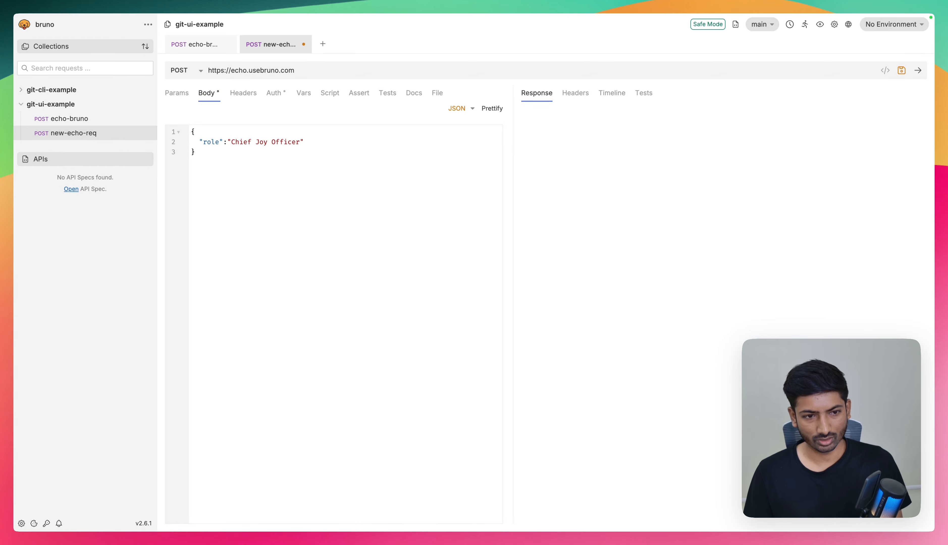
key("ctrl+s")
key("ctrl+Return")
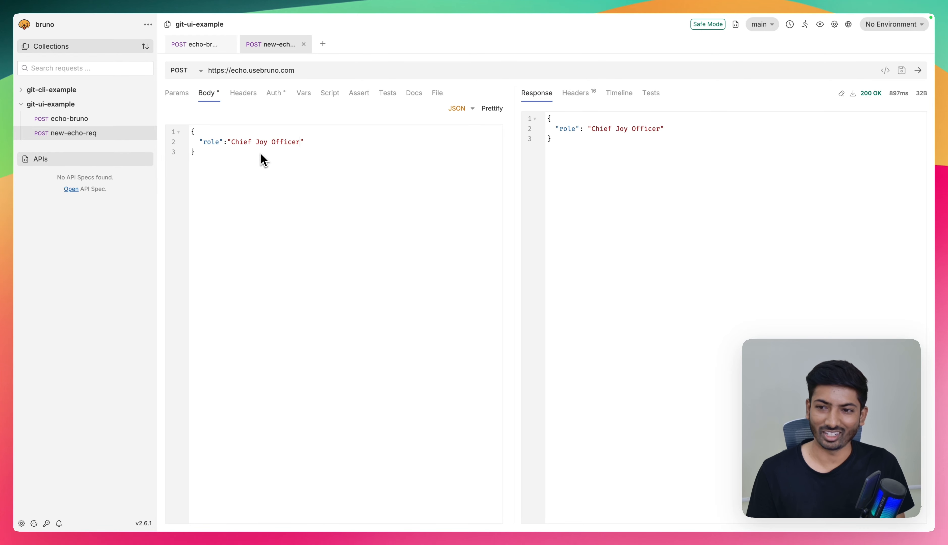
- Check git-ui-example for uncommitted changes in the Git UI and close that view
left_click(771, 25)
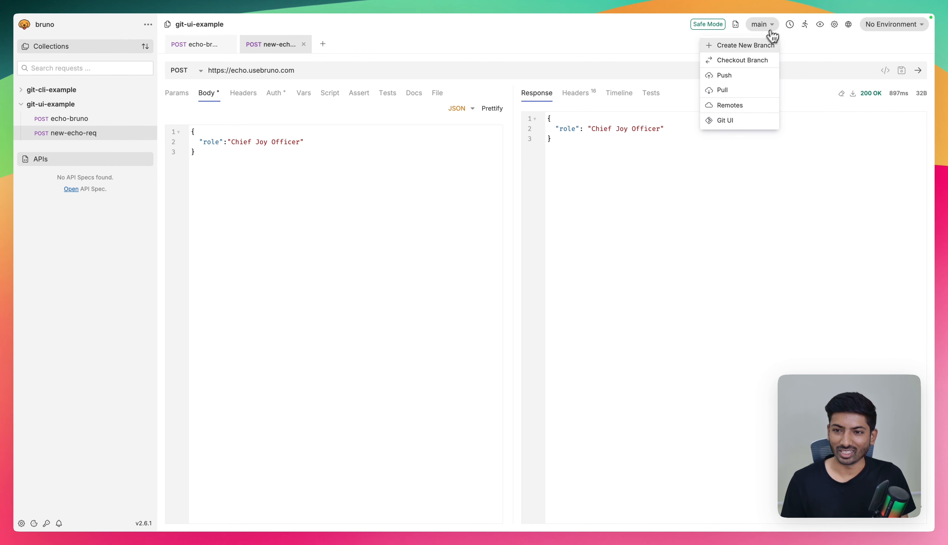
left_click(486, 186)
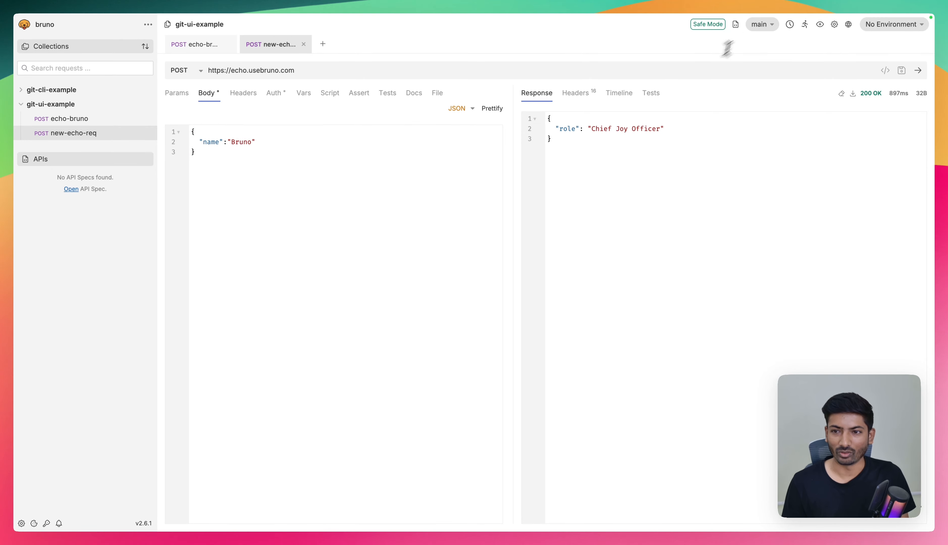
left_click(761, 24)
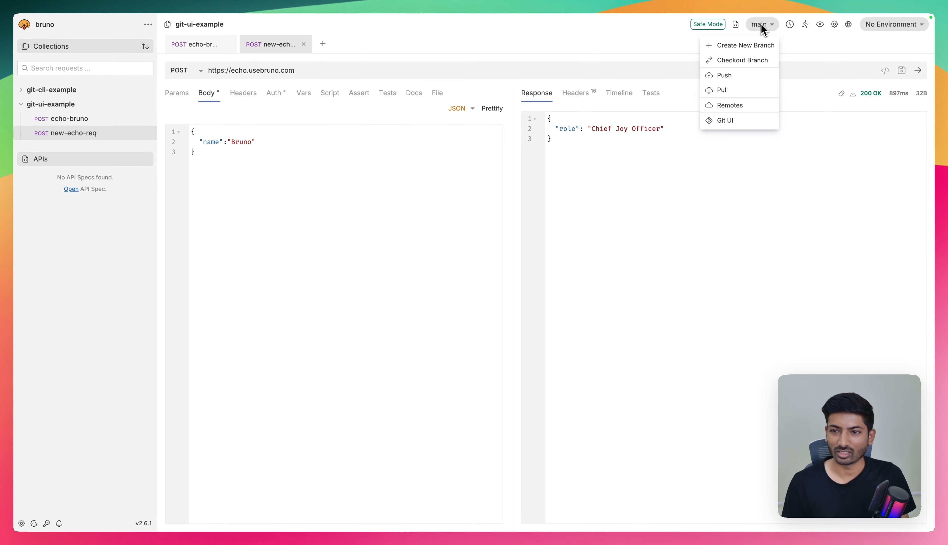
left_click(724, 120)
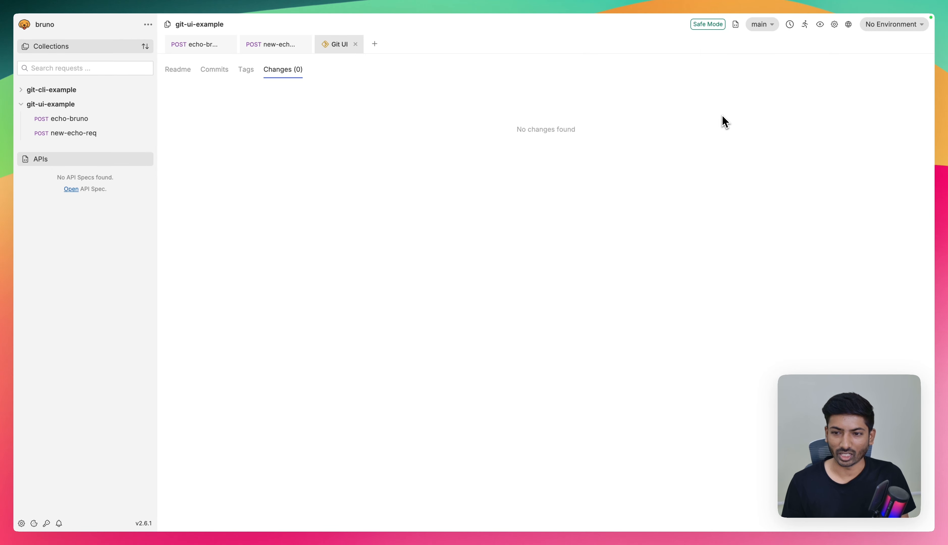
left_click(355, 44)
- Create a new Git branch named changen-name from main
left_click(761, 25)
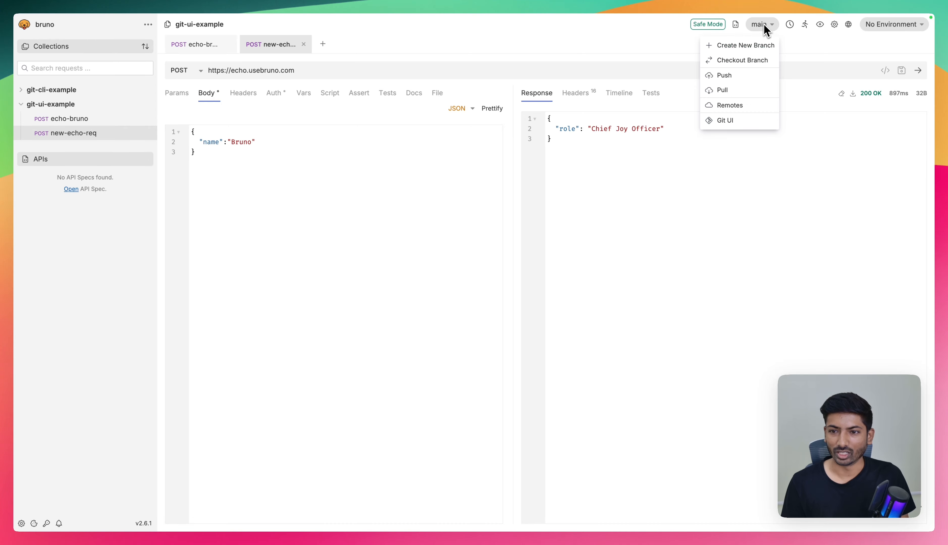
left_click(741, 47)
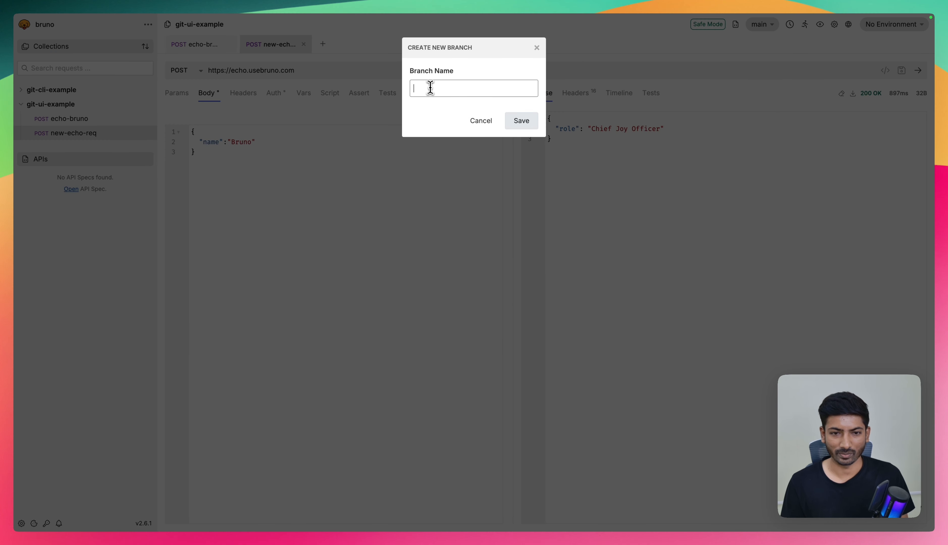
type("changen-name")
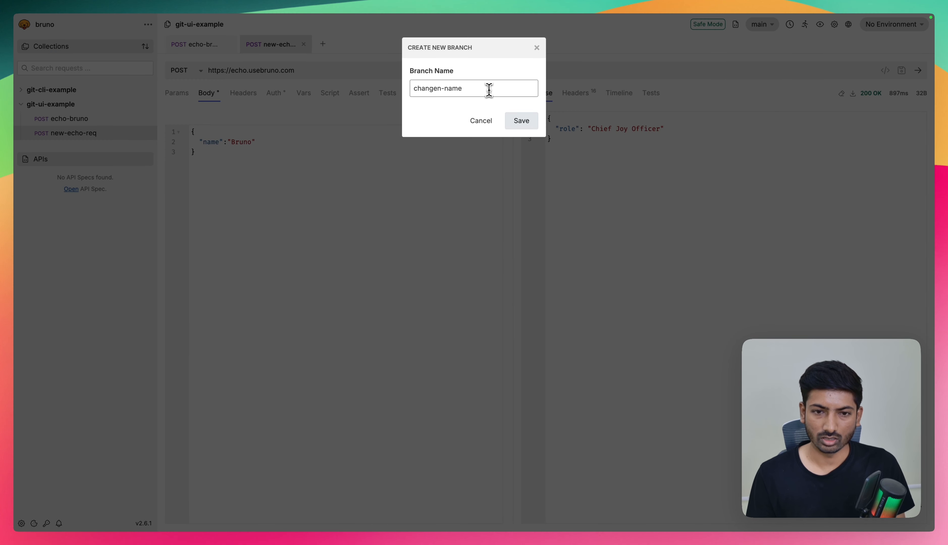
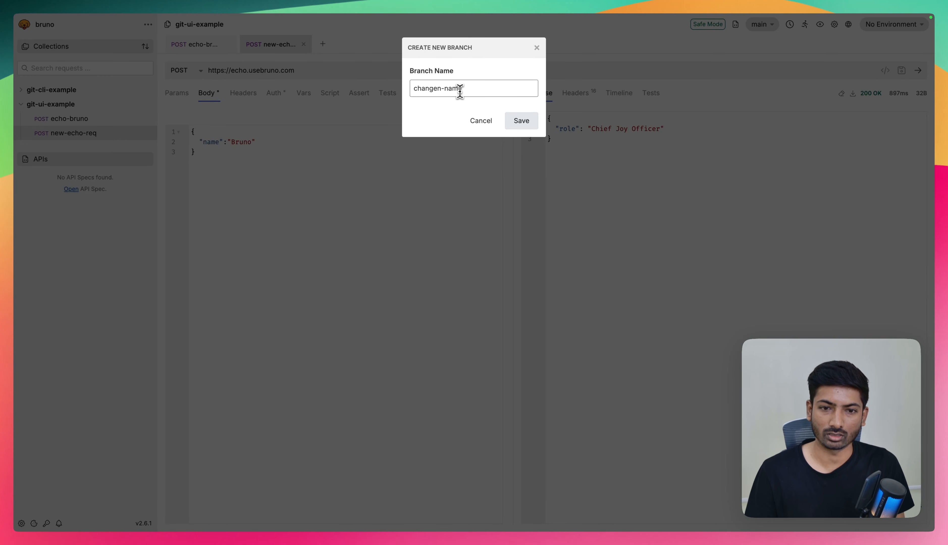
- Correct the new branch's name to change-name and create the branch
left_click(440, 91)
key("BackSpace")
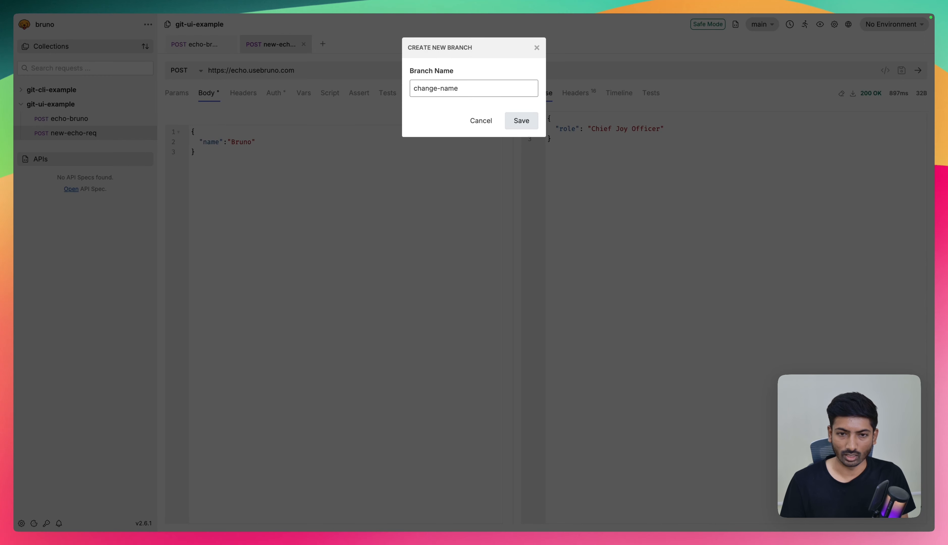
type(";./")
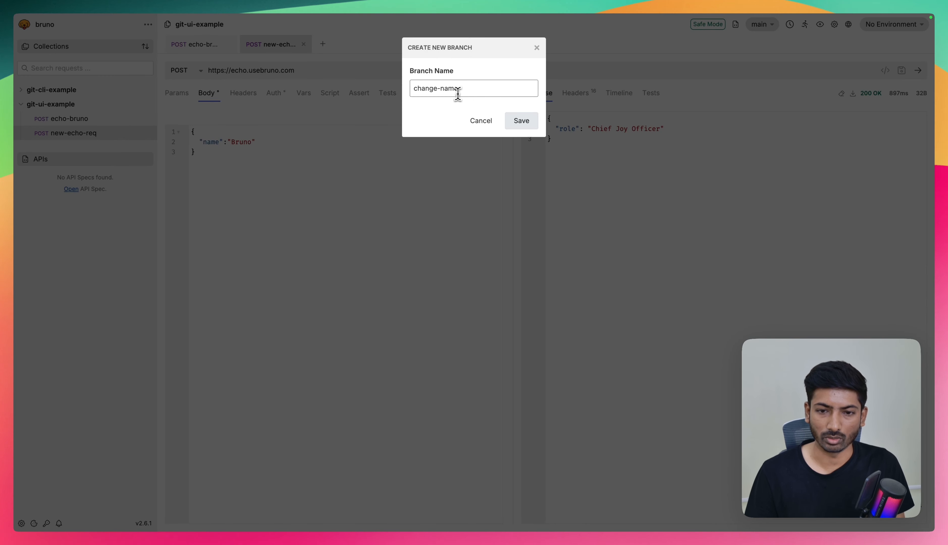
left_click(531, 122)
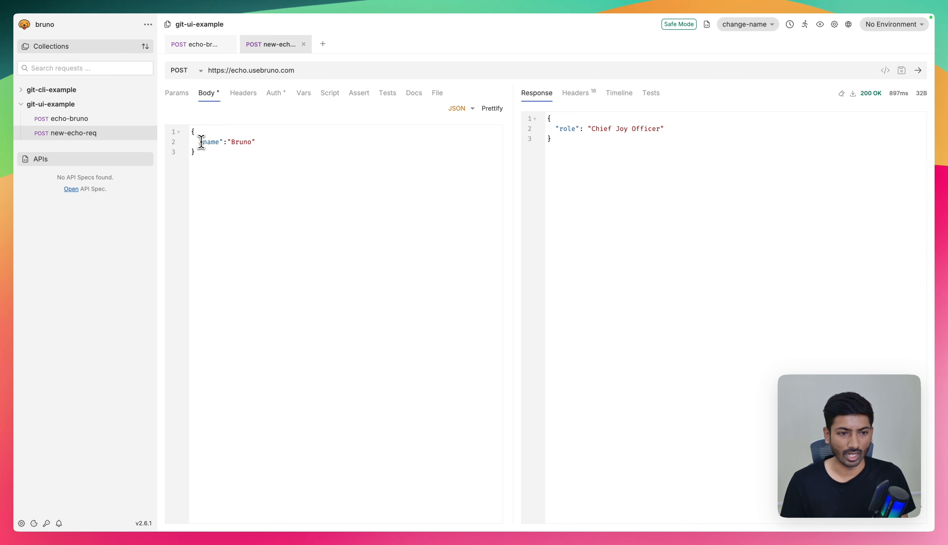
- Replace the name entry in the new-echo-req JSON body with "role":"Chief Joy Officer", save it and send the request
left_click_drag(200, 142, 300, 140)
type("\"role\":\"Chief Joy Officer\"")
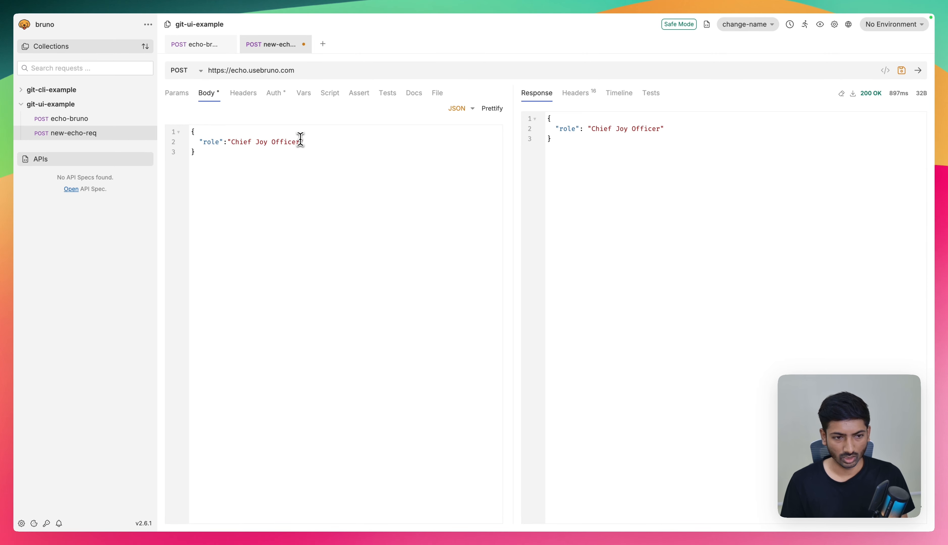
key("super+s")
key("super+s")
key("super+s")
key("super+Return")
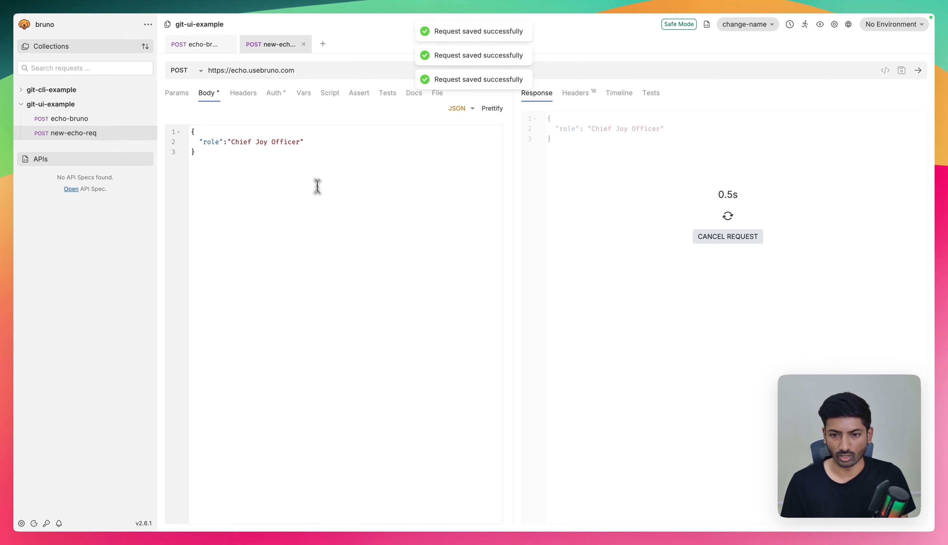
- Open the Git UI for git-ui-example and review the changed lines in new-echo-req.bru
left_click(752, 29)
left_click(600, 155)
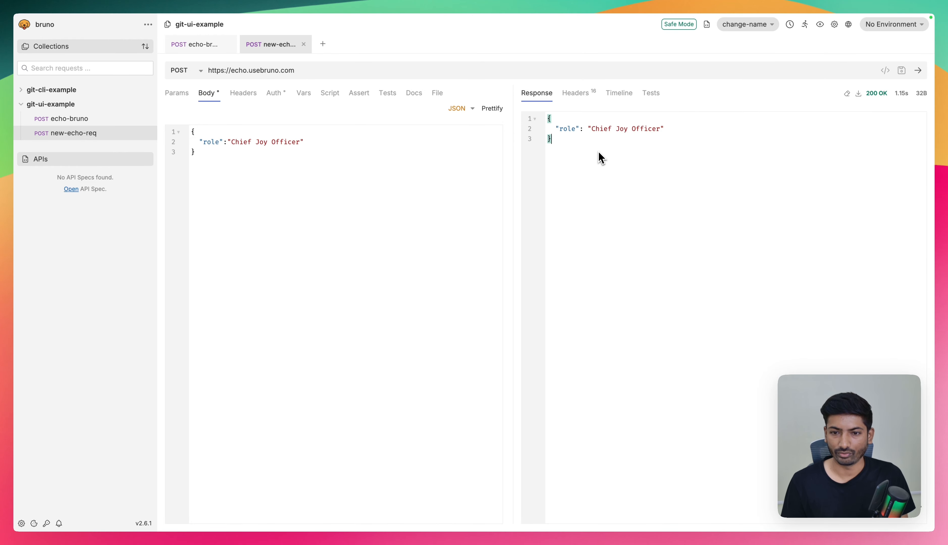
left_click(753, 26)
left_click(726, 121)
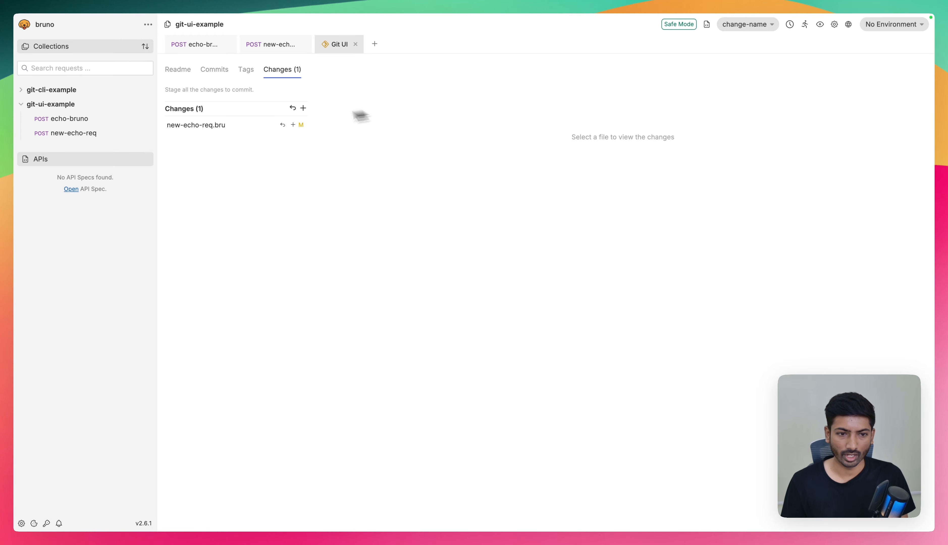
left_click(231, 129)
left_click_drag(371, 151, 452, 154)
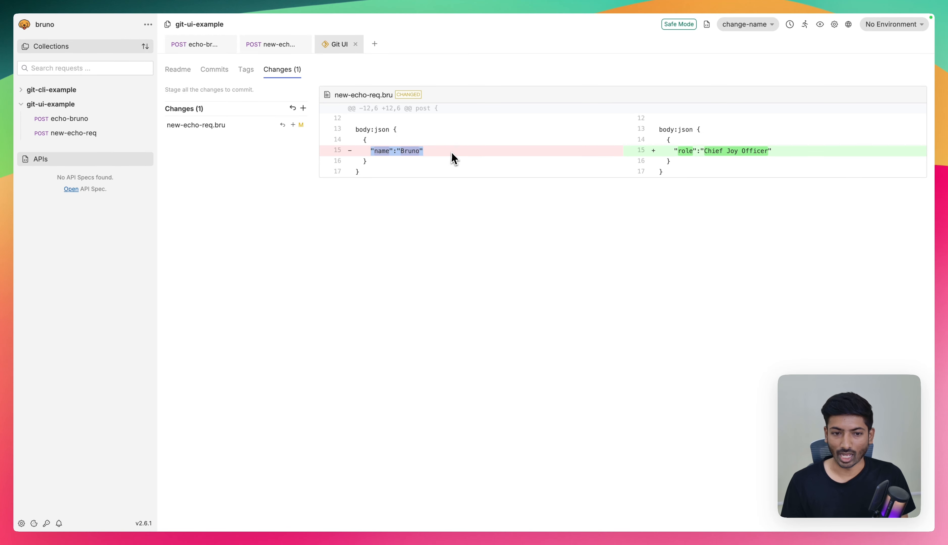
left_click(675, 154)
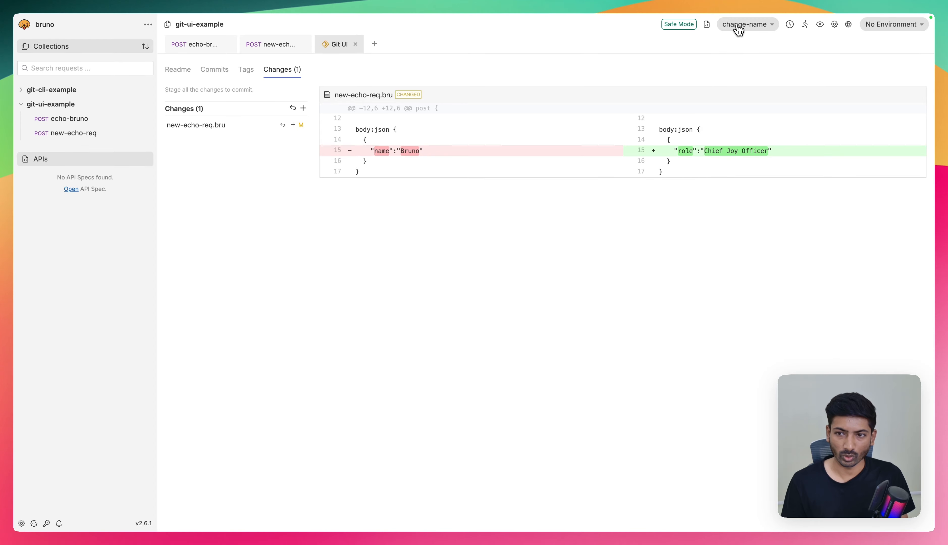
left_click(739, 29)
left_click(277, 173)
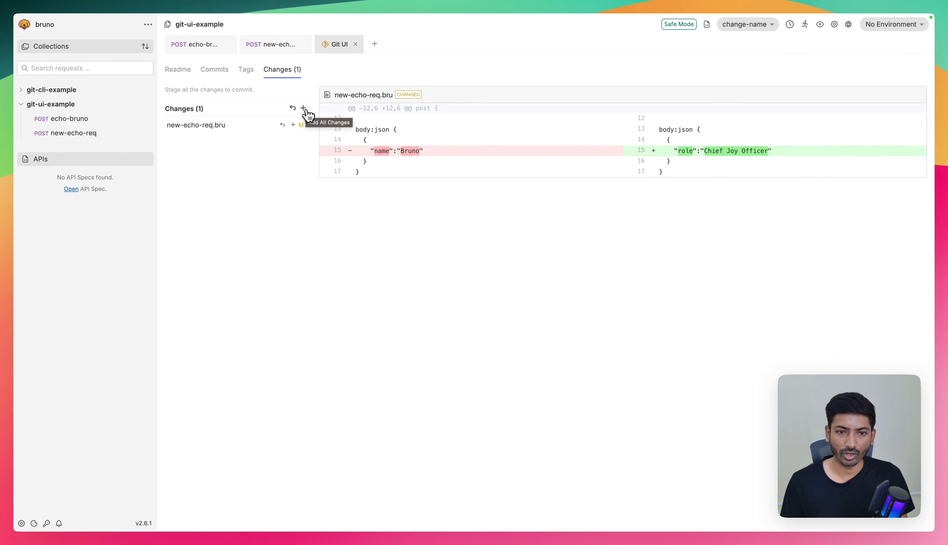
- Stage all changes and commit them with the message "changed the role."
left_click(303, 108)
left_click(199, 94)
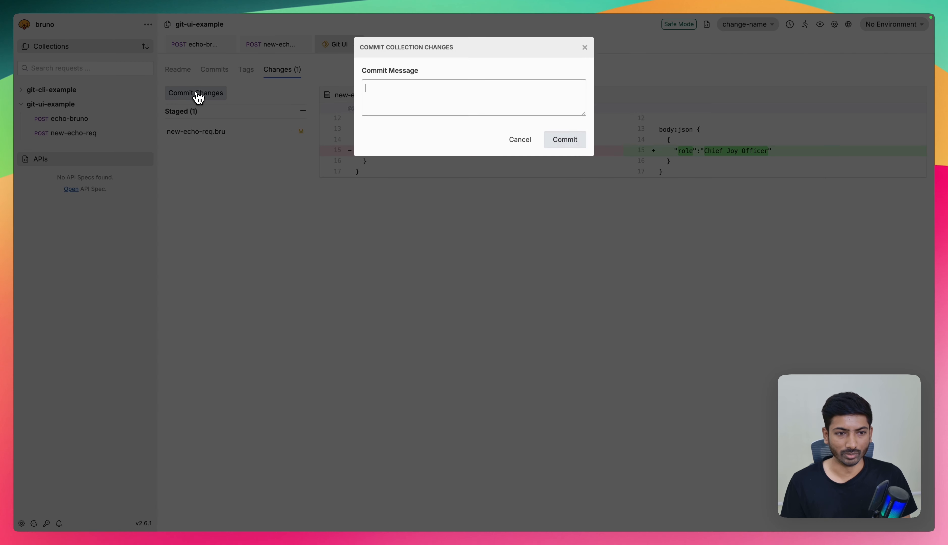
left_click(414, 106)
type("changed the")
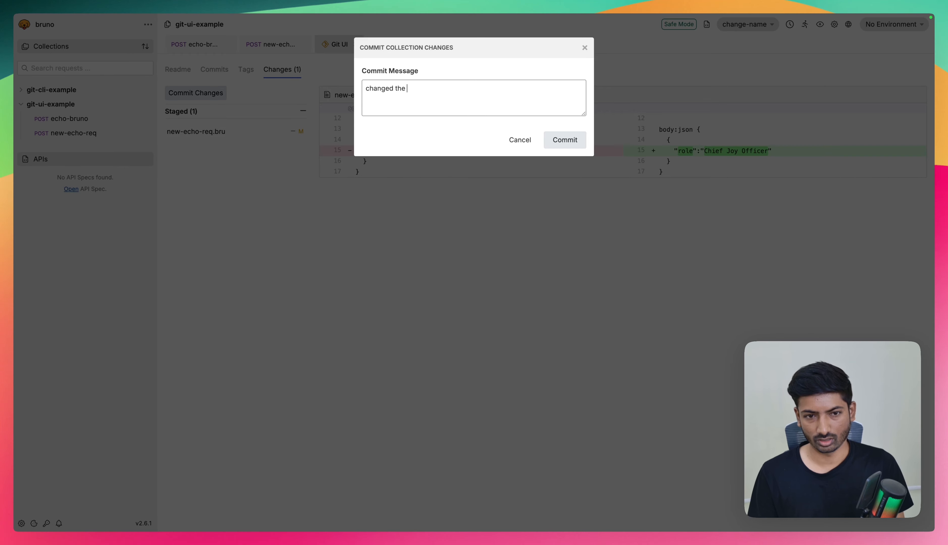
type(" role.")
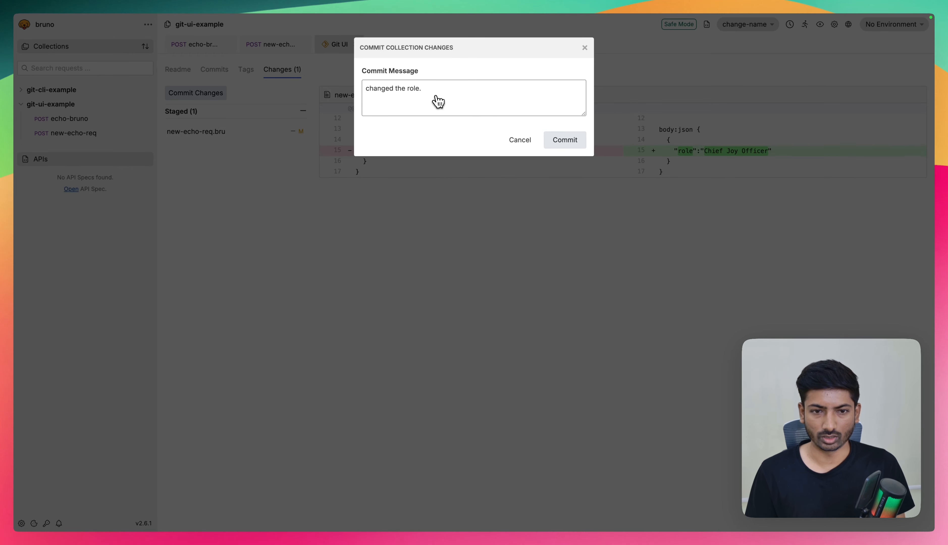
left_click(575, 145)
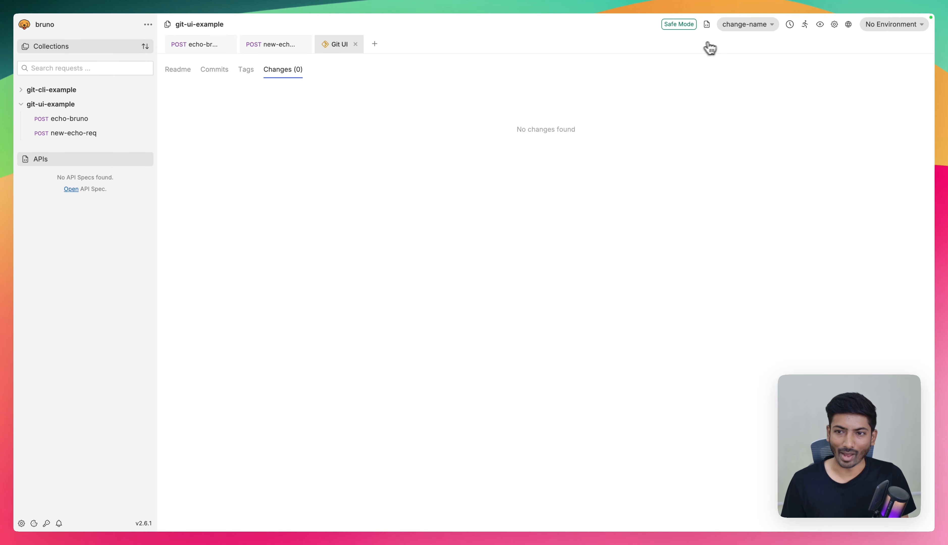
- Push the change-name branch to the origin remote and close the push dialog
left_click(746, 26)
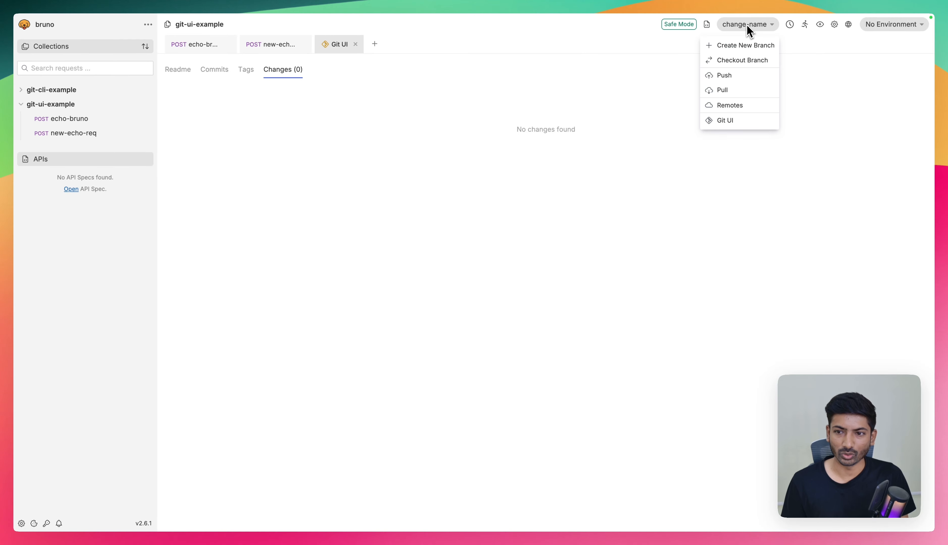
left_click(730, 78)
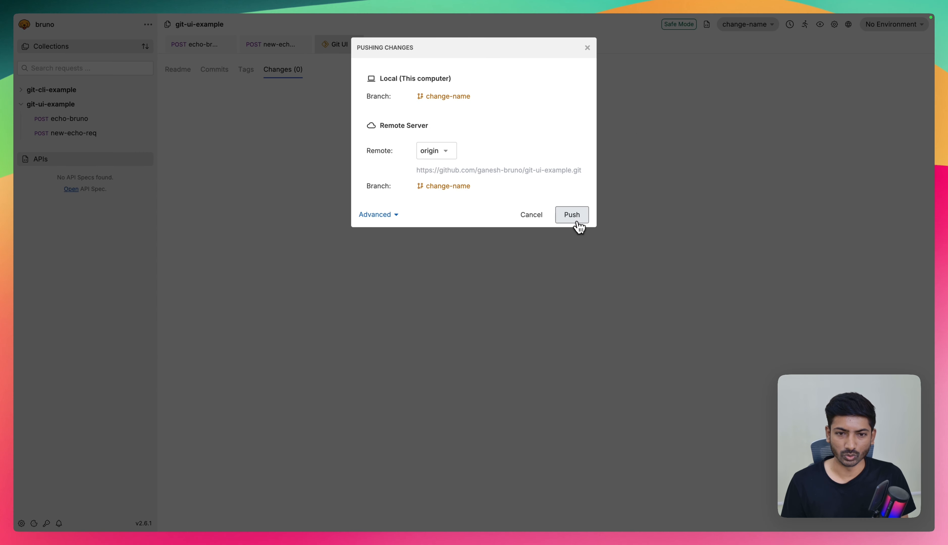
left_click(575, 216)
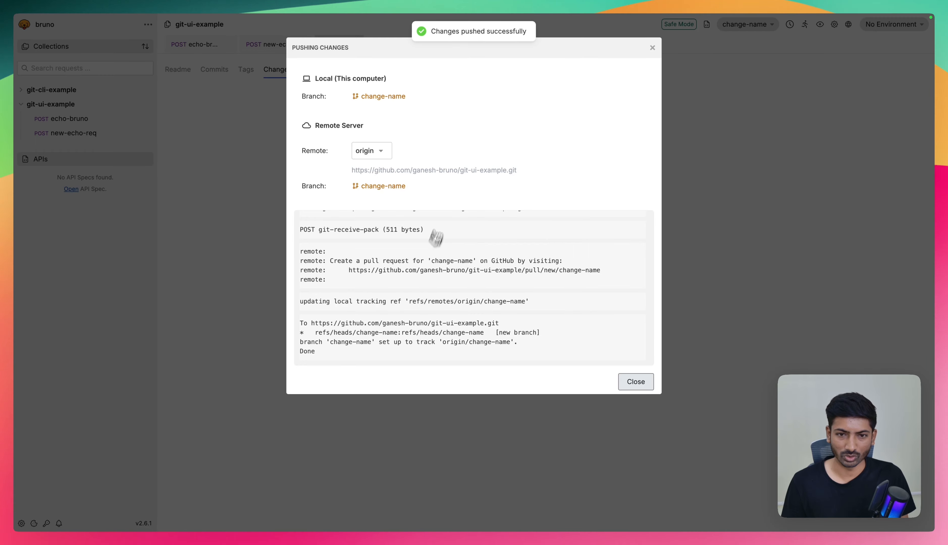
left_click(652, 48)
- Switch to the browser, reload the GitHub page and show the git-ui-example repository's code overview
key("ctrl+Left")
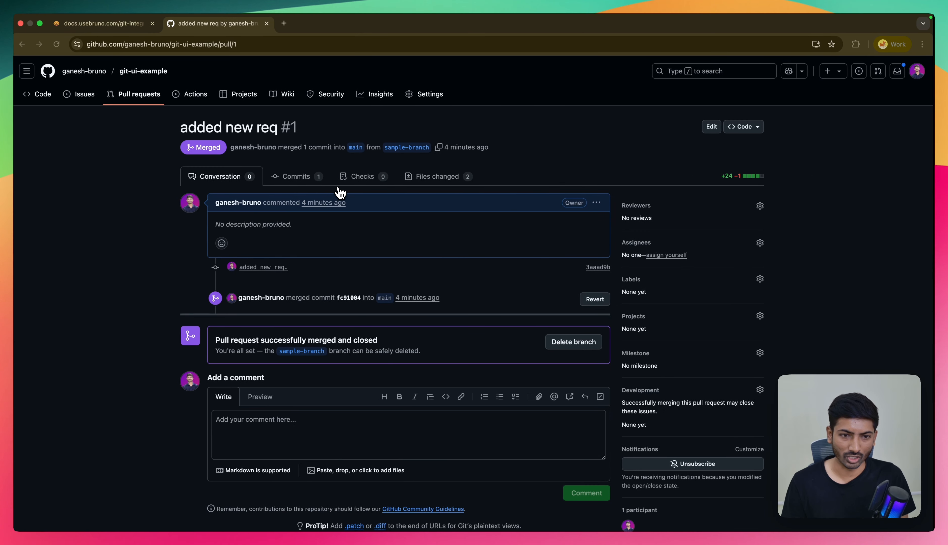
left_click(58, 44)
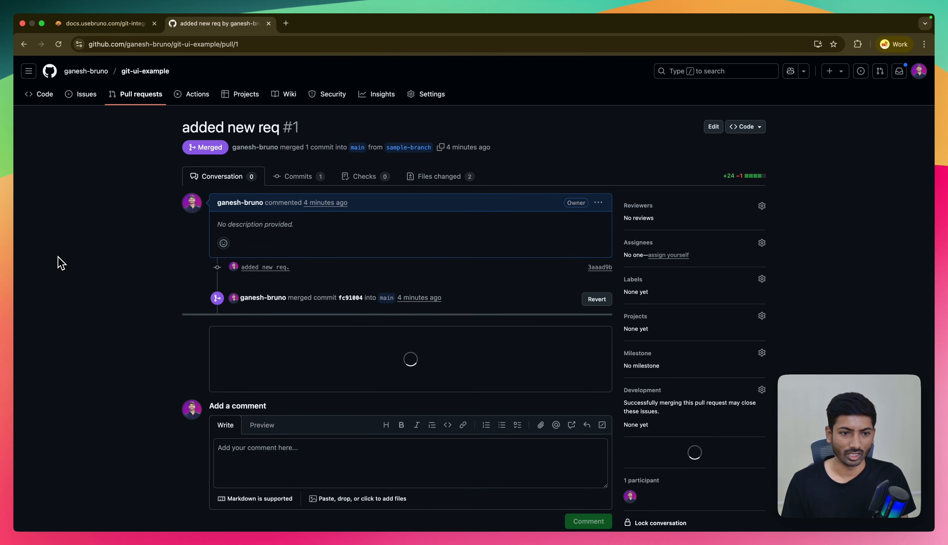
left_click(136, 94)
left_click(45, 95)
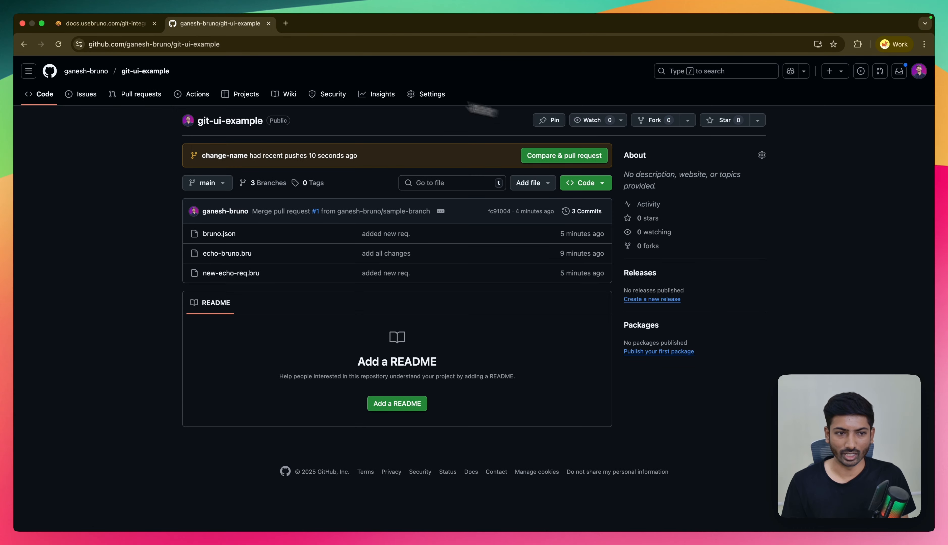
- Create a pull request titled "changed the role." from change-name and merge it into main
left_click(541, 158)
scroll(245, 275, "down", 5)
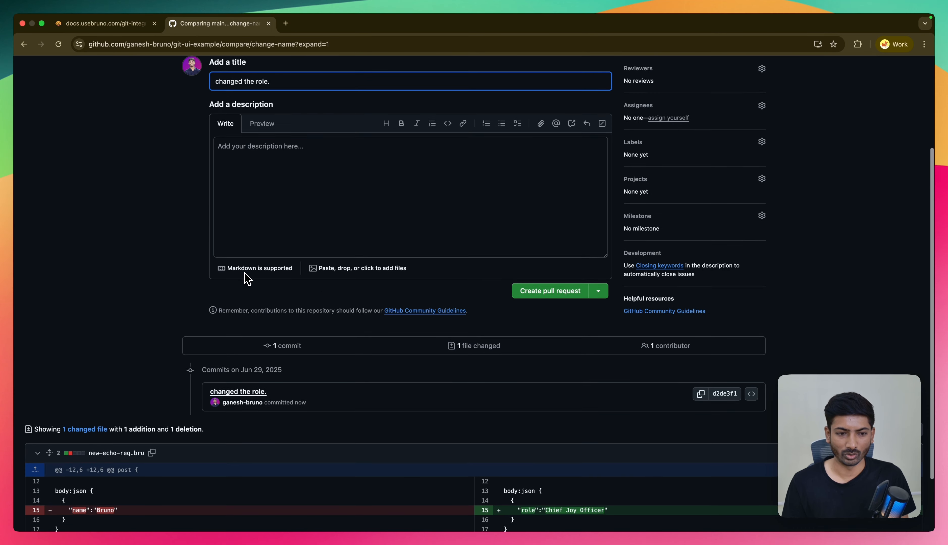
left_click(548, 279)
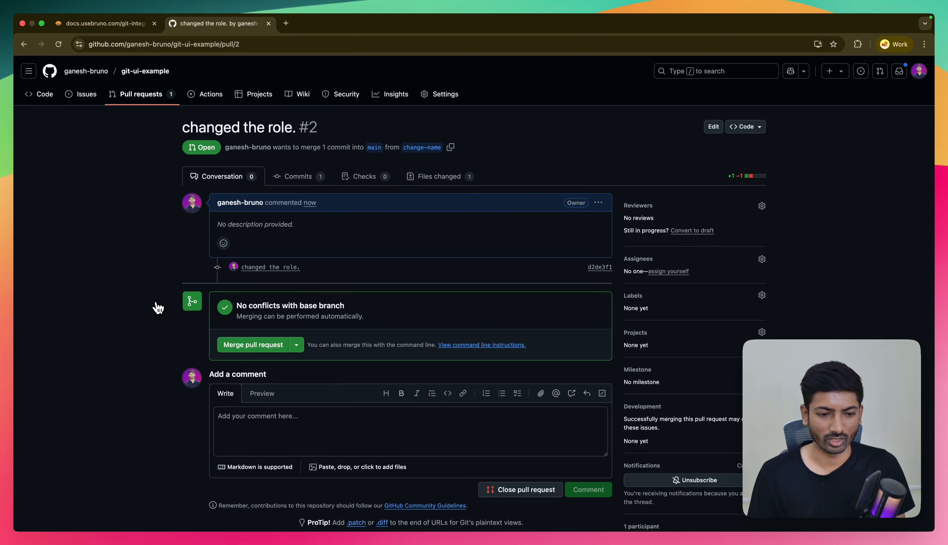
left_click(236, 344)
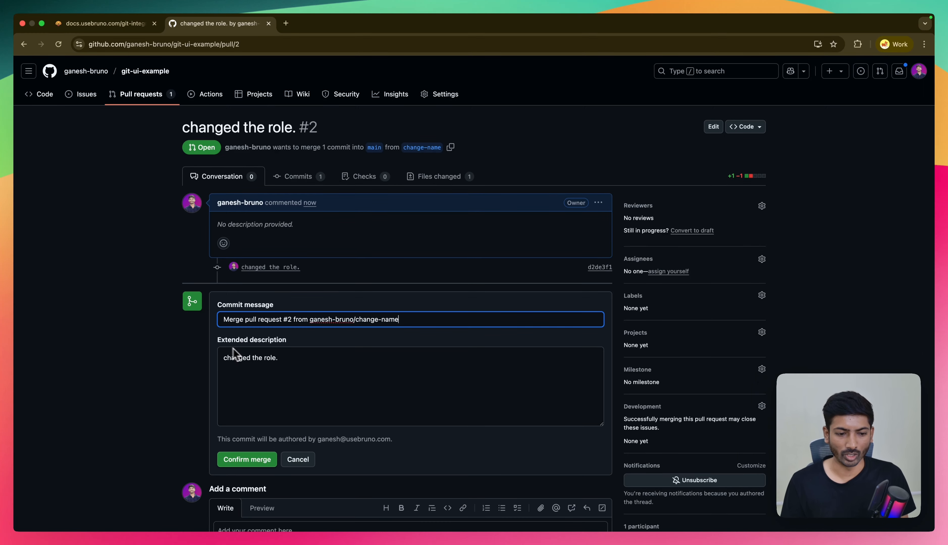
left_click(233, 459)
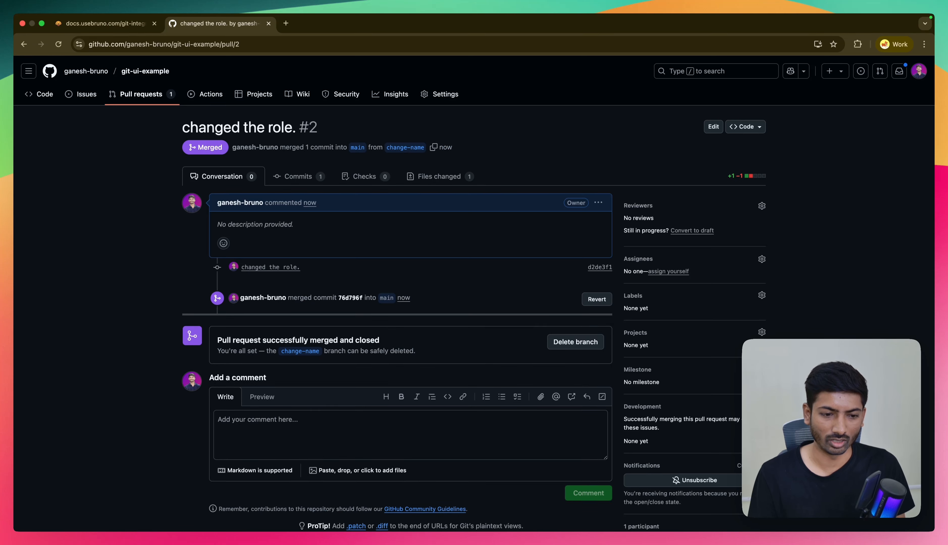
- Switch back to Bruno, close the Git UI view and check out the local main branch
key("super+Tab")
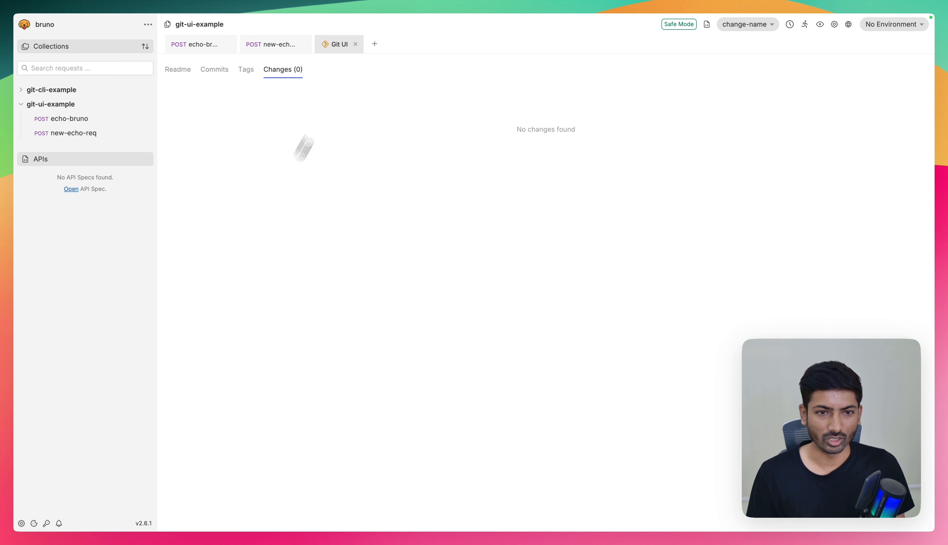
left_click(357, 46)
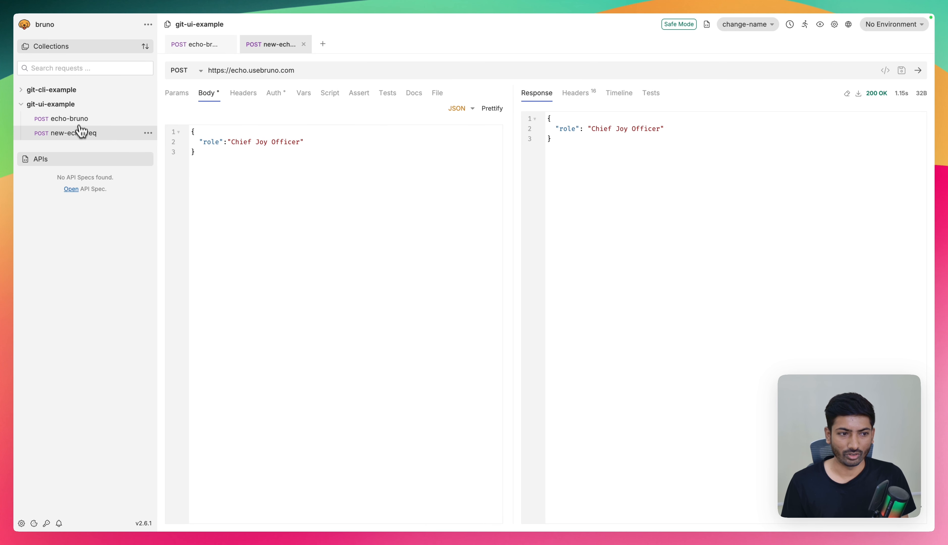
left_click(746, 25)
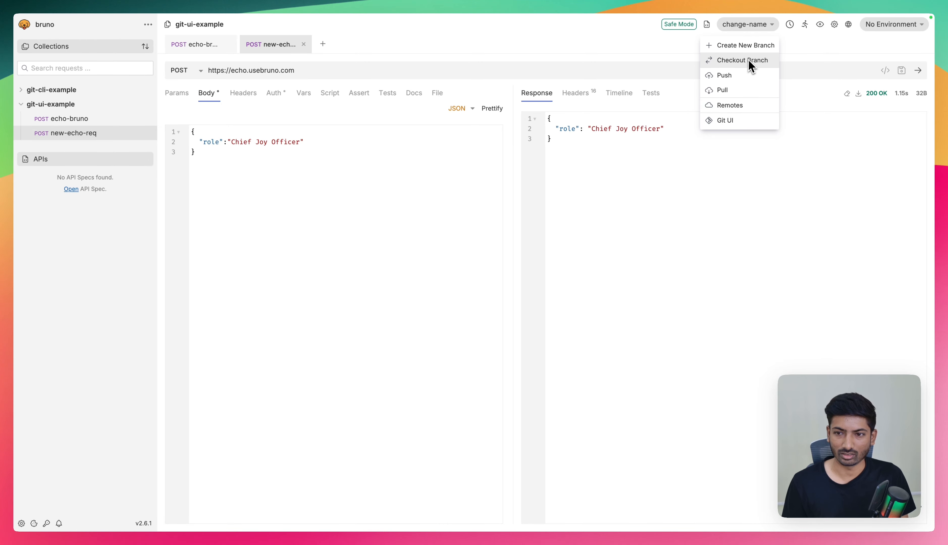
left_click(742, 62)
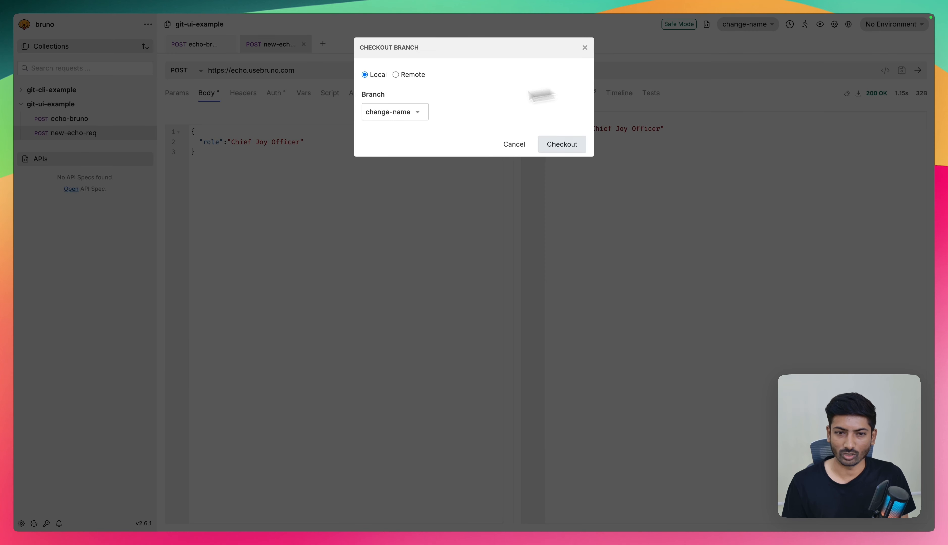
left_click(387, 114)
left_click(387, 150)
left_click(561, 144)
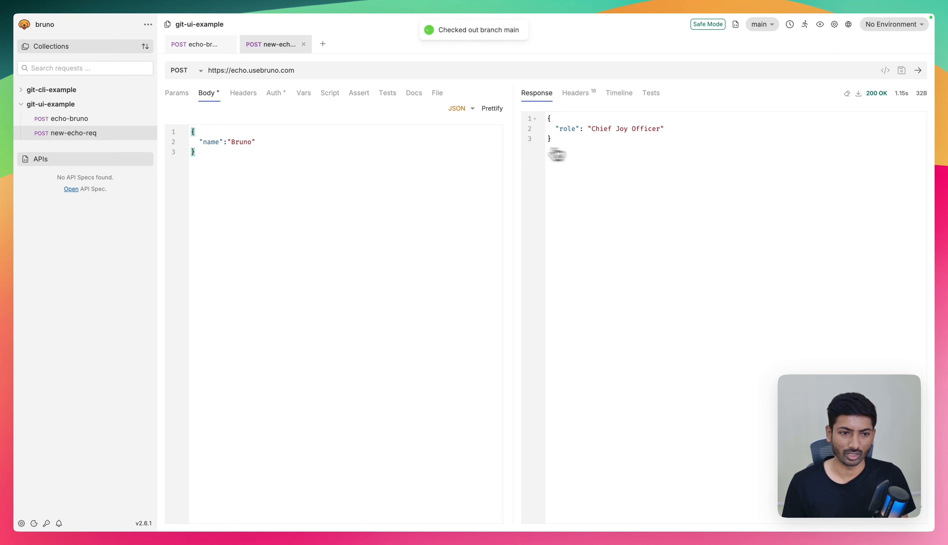
- Pull the main branch from the origin remote into git-ui-example and close the pull dialog
left_click_drag(202, 143, 271, 144)
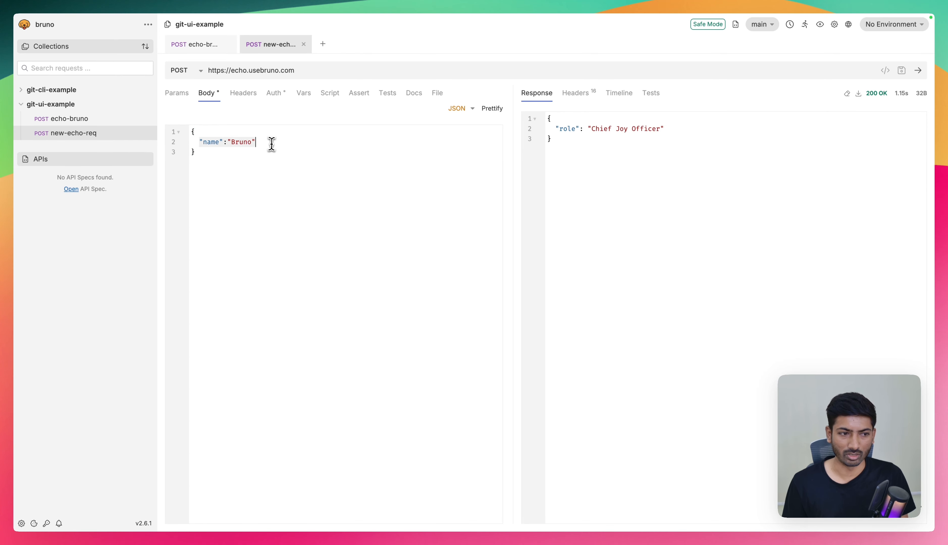
left_click(758, 25)
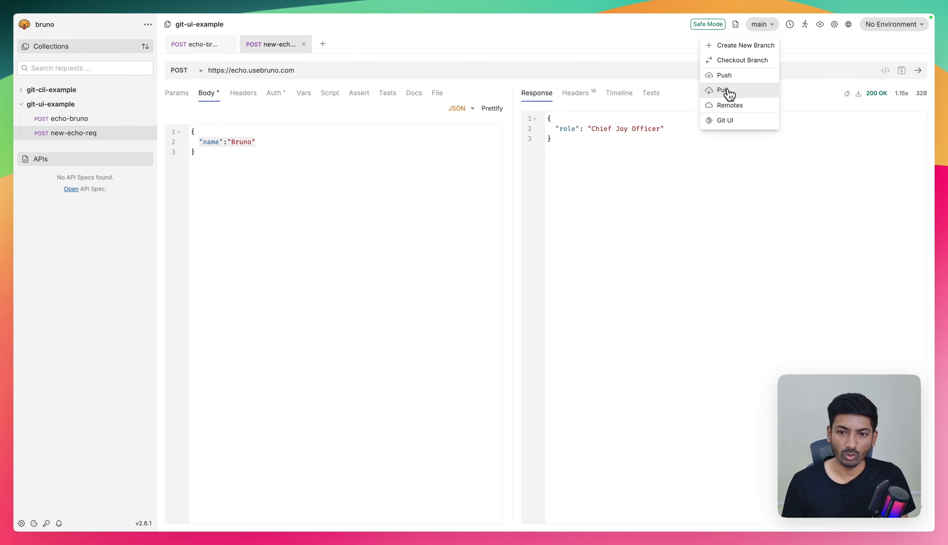
left_click(729, 93)
left_click(583, 222)
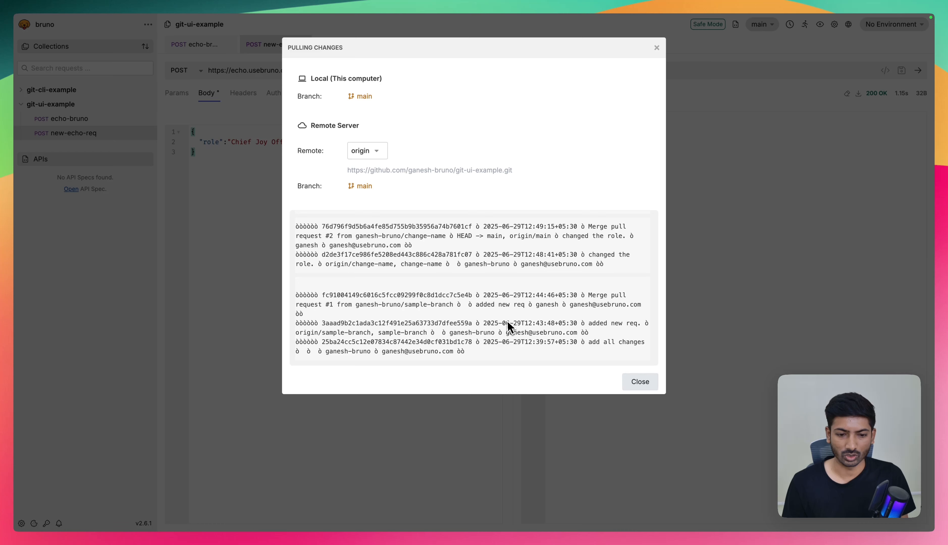
left_click(627, 385)
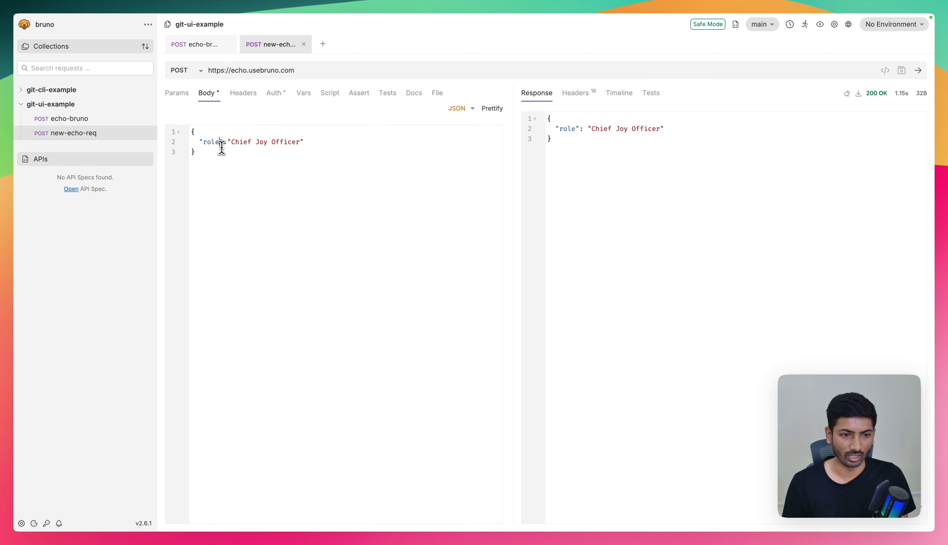
- Check the JSON bodies of the new-echo-req and echo-bruno requests on the main branch
left_click(244, 190)
left_click(317, 142)
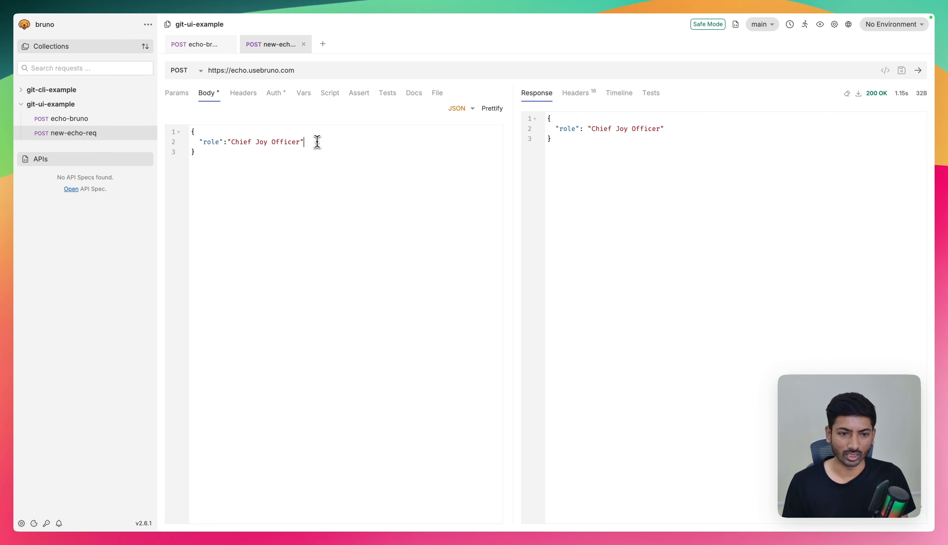
left_click(91, 120)
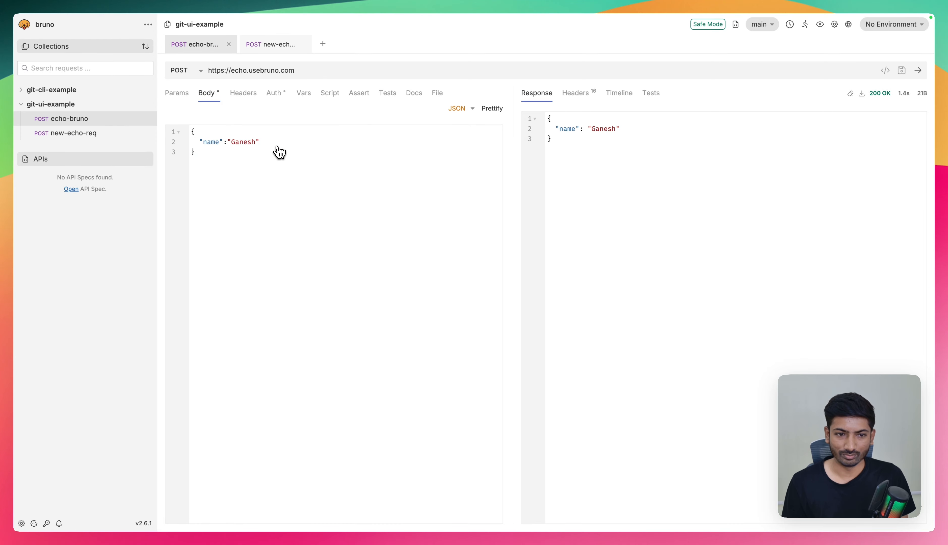
- Inspect the configured Git remotes of git-ui-example and the form for adding a remote, leaving the remotes as they are
left_click(760, 26)
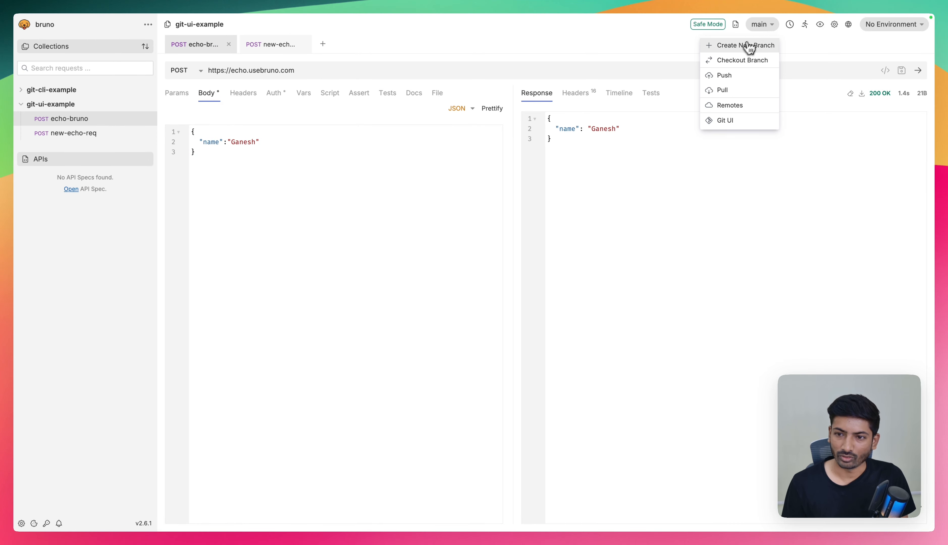
left_click(737, 106)
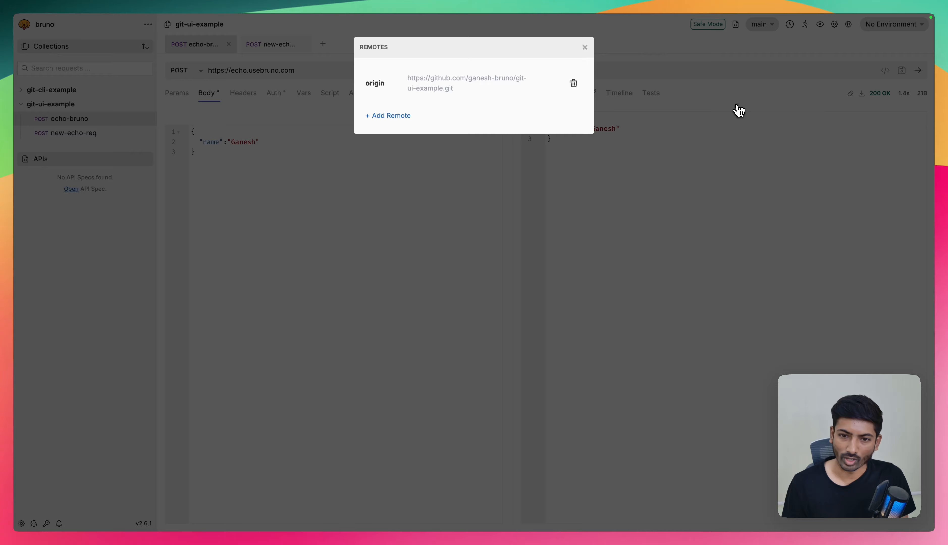
left_click(414, 118)
type("nw-re")
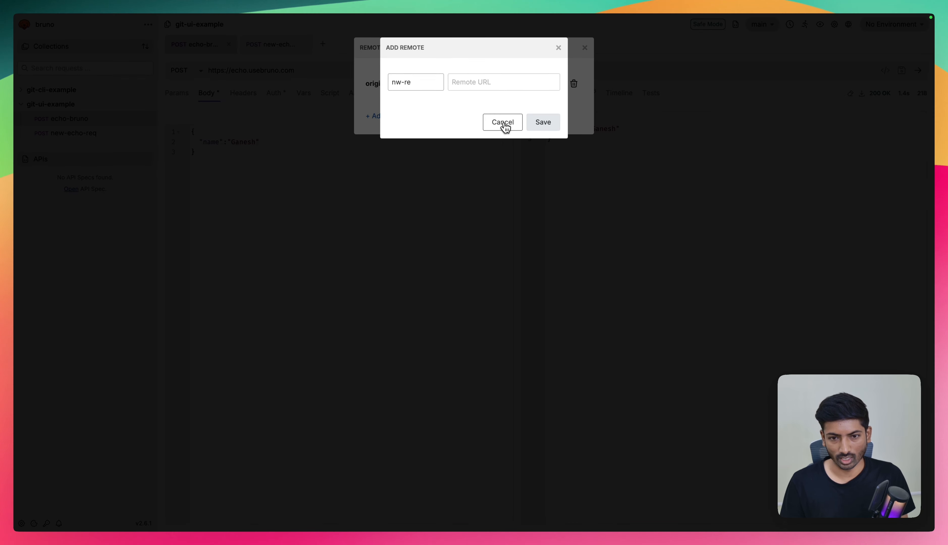
left_click(504, 124)
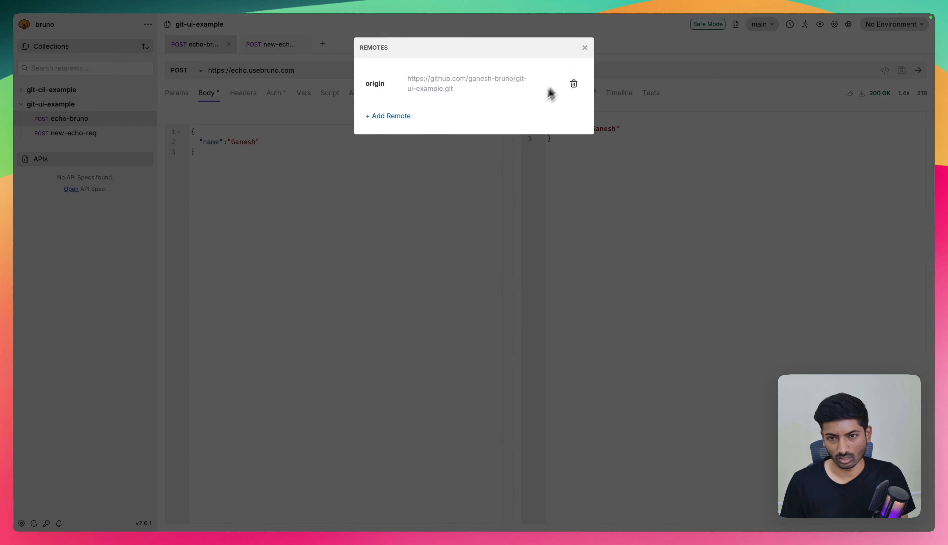
left_click(585, 49)
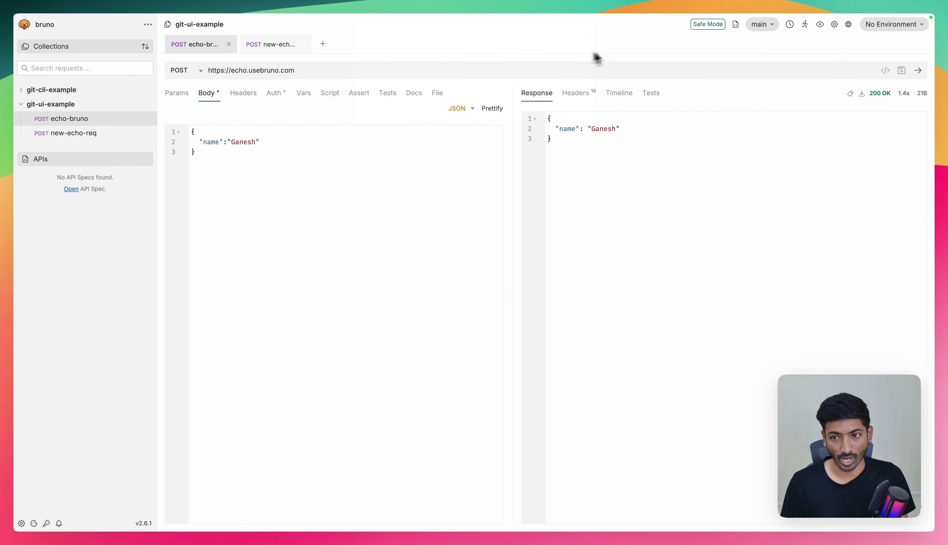
- View the form for creating a new branch and dismiss it without creating one
left_click(770, 28)
left_click(739, 47)
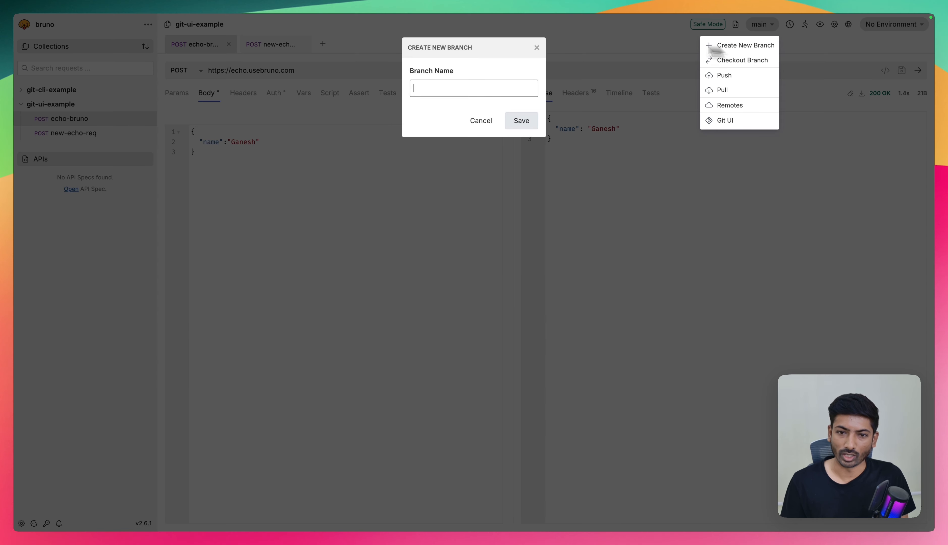
left_click(537, 48)
- Review the remote and local branches available for checkout in git-ui-example and dismiss the dialog without switching branches
left_click(767, 27)
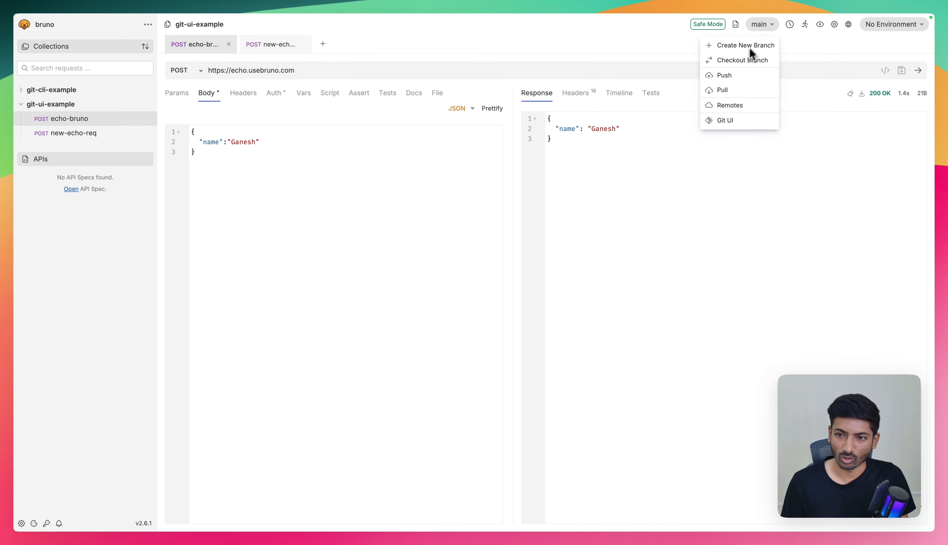
left_click(743, 60)
left_click(584, 45)
left_click(742, 60)
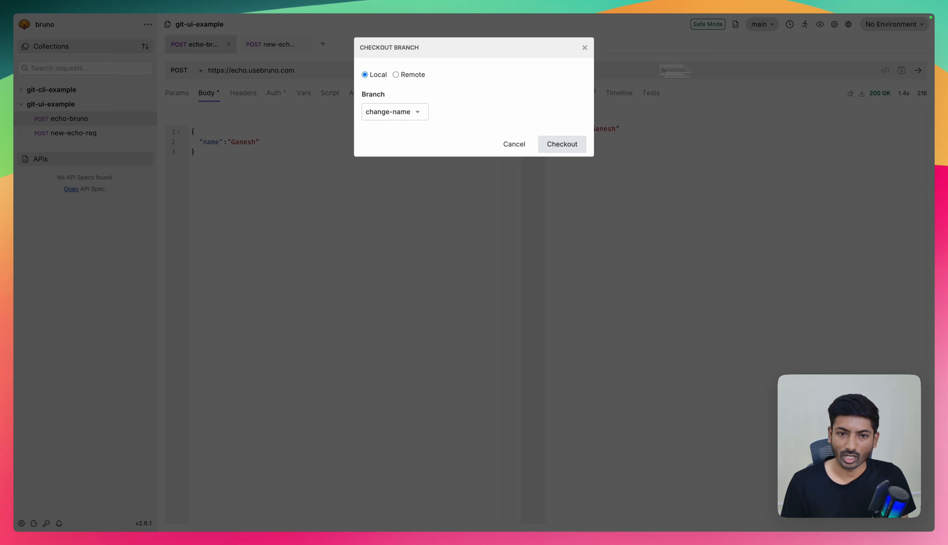
left_click(395, 75)
left_click(397, 146)
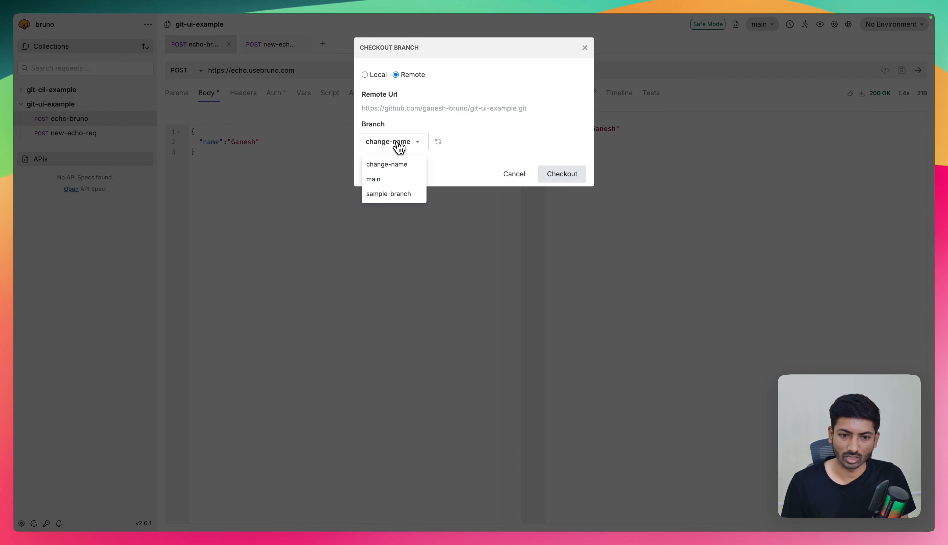
left_click(413, 142)
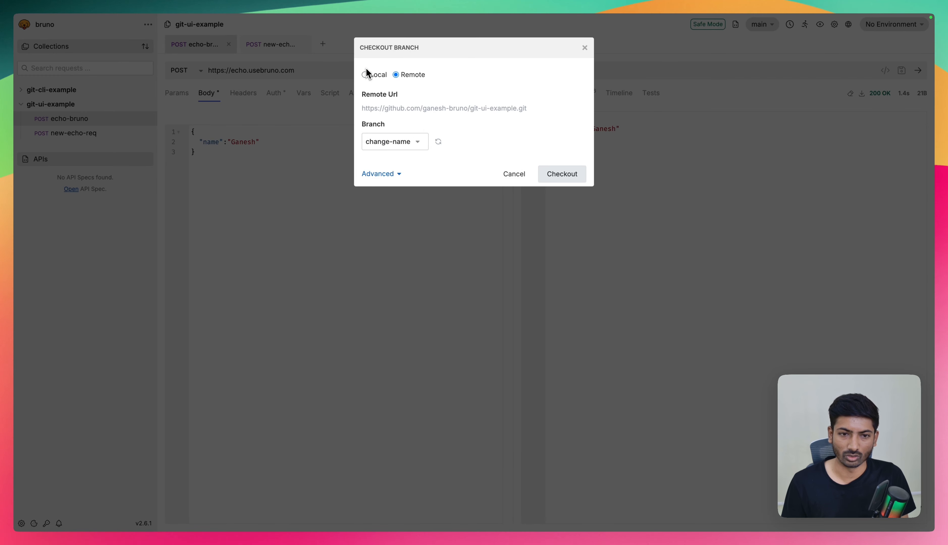
left_click(365, 74)
left_click(416, 114)
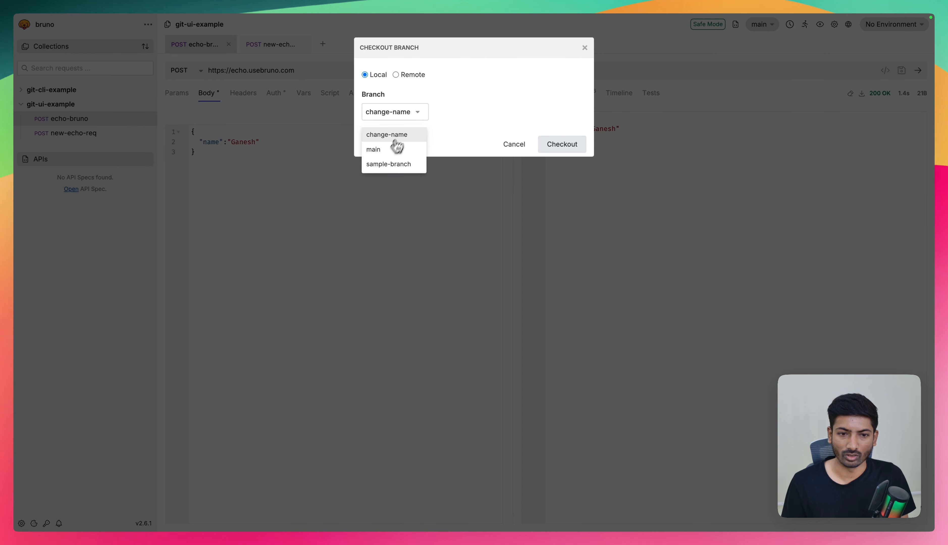
left_click(397, 149)
left_click(585, 47)
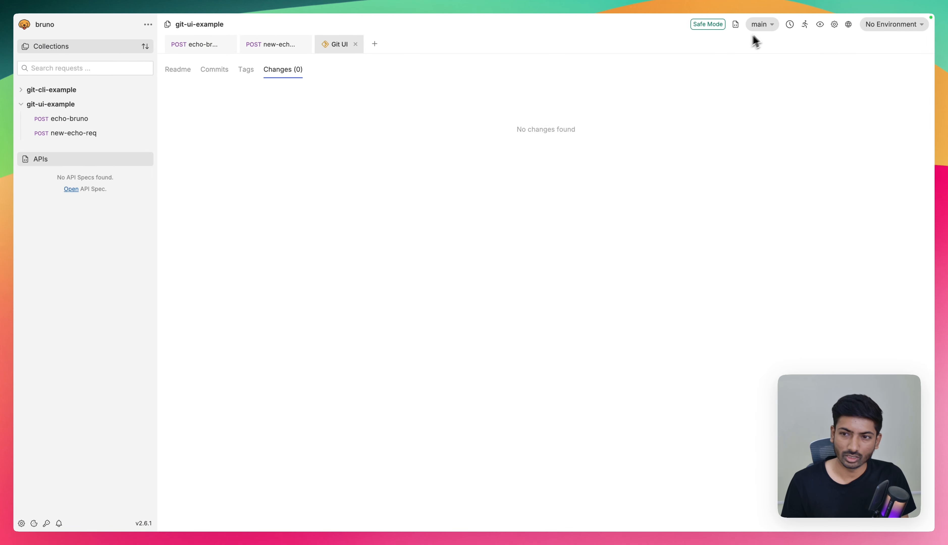
- Check git-ui-example for uncommitted changes in the Git UI view and close that view
left_click(764, 26)
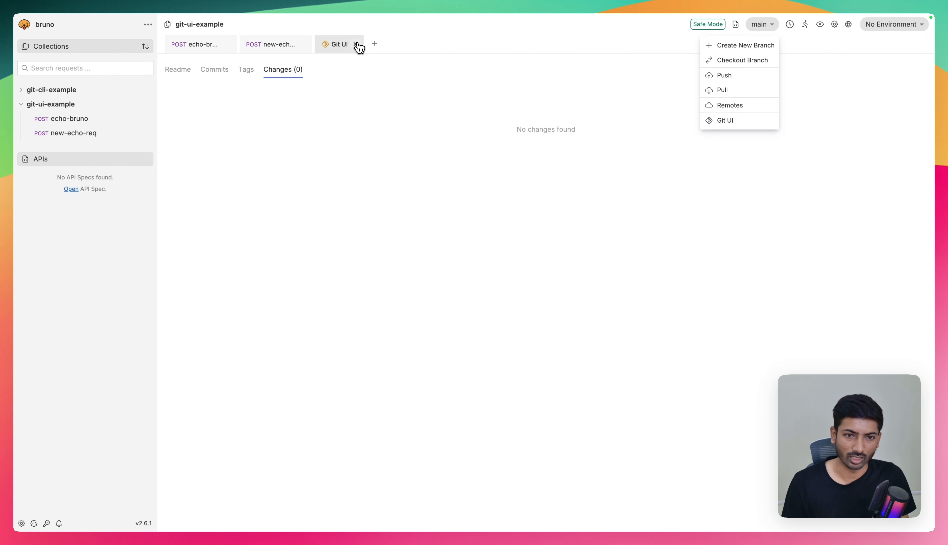
left_click(355, 45)
left_click(768, 26)
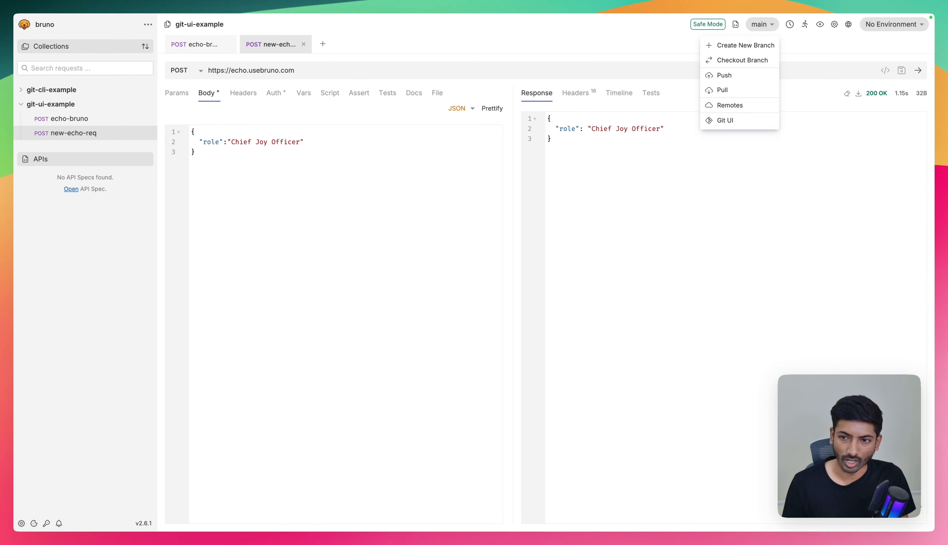
left_click(361, 289)
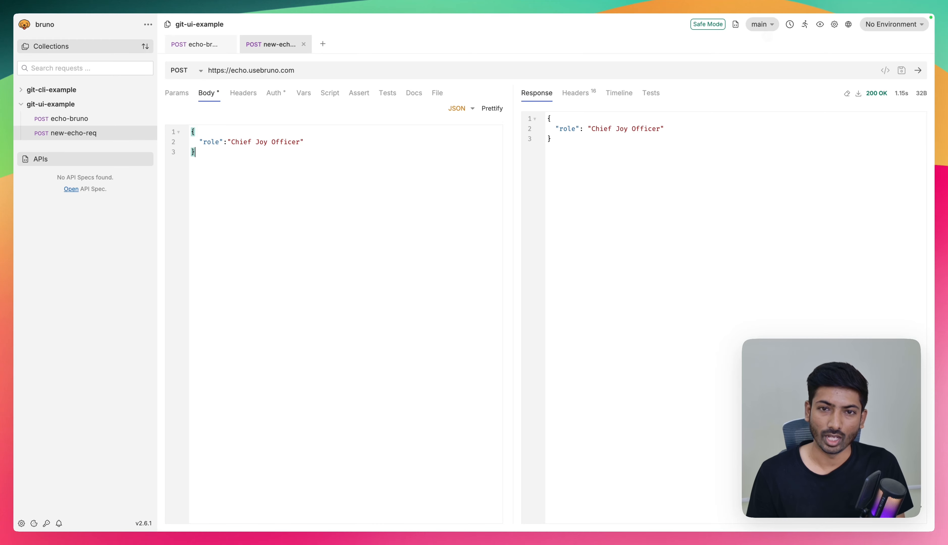
left_click(762, 24)
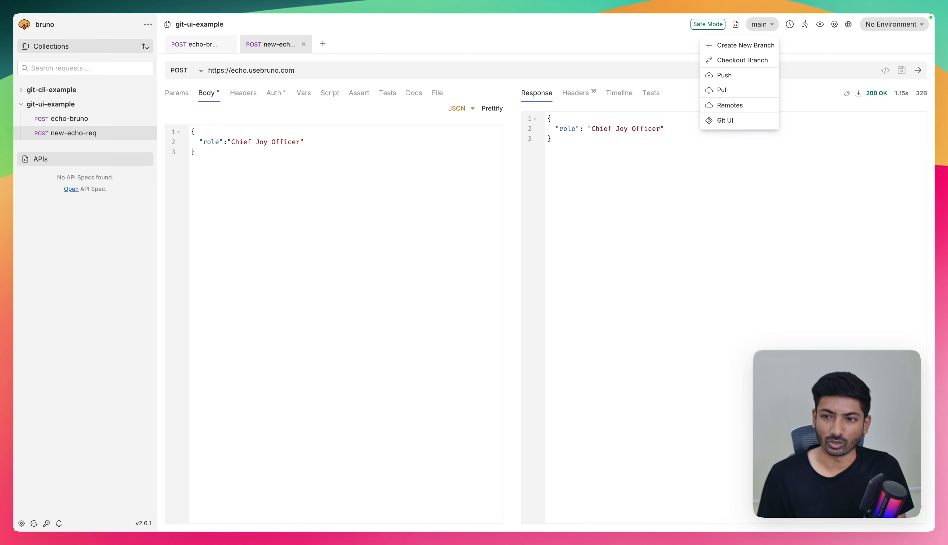
left_click(646, 54)
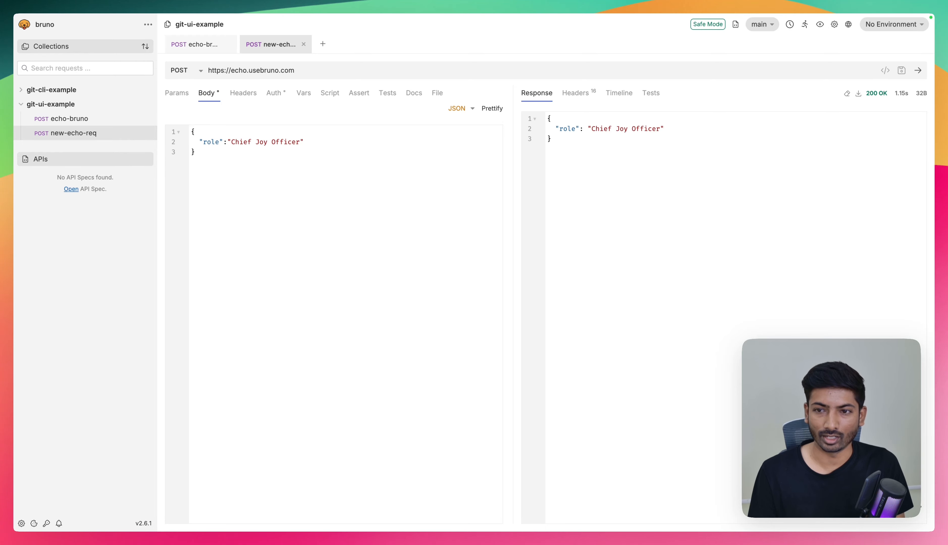
left_click(762, 25)
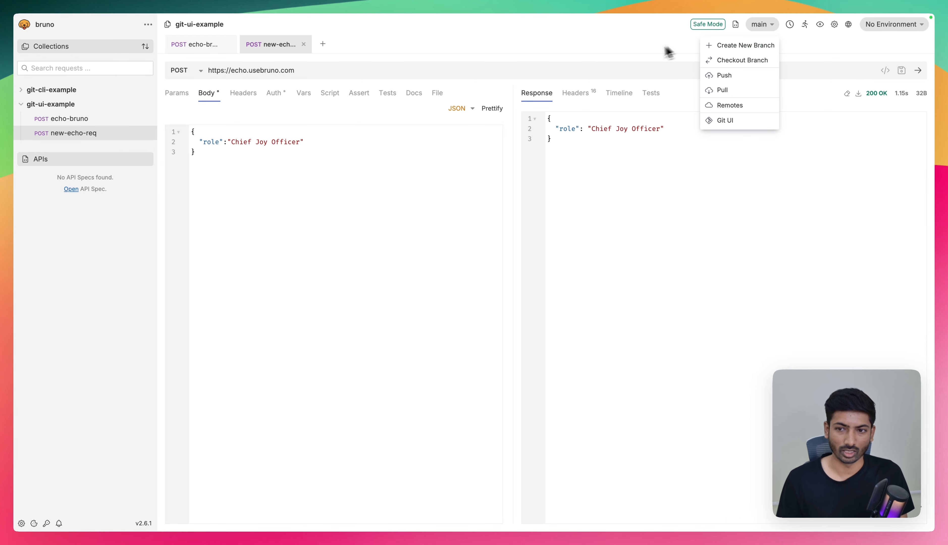
left_click(641, 57)
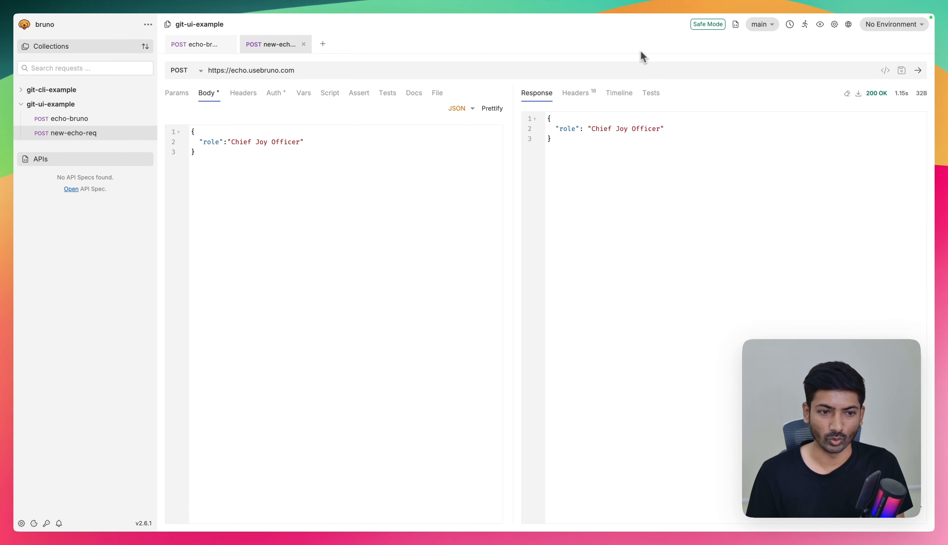
- Switch to the browser and review the Overview and Collaboration via CLI pages of Bruno's Git integration documentation
key("ctrl+Left")
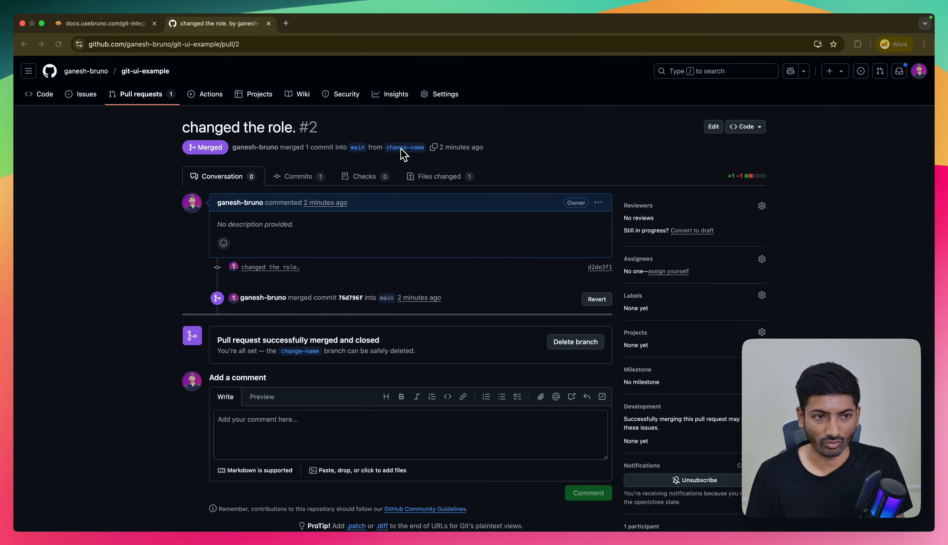
left_click(106, 24)
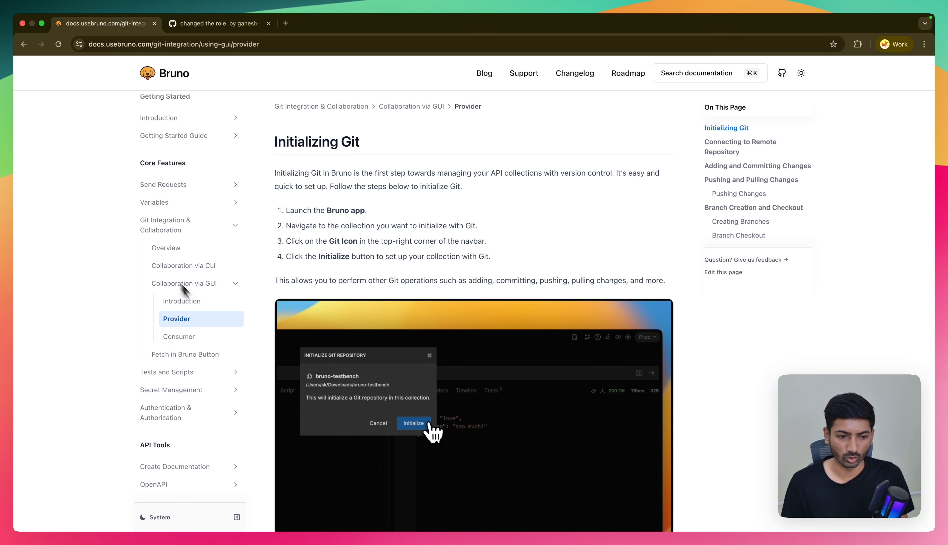
left_click(213, 284)
left_click(177, 248)
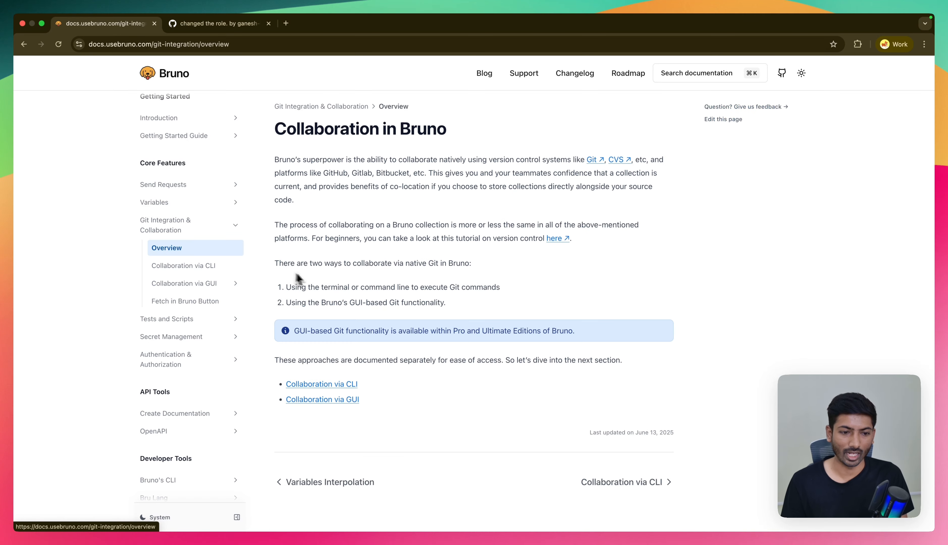
left_click(211, 268)
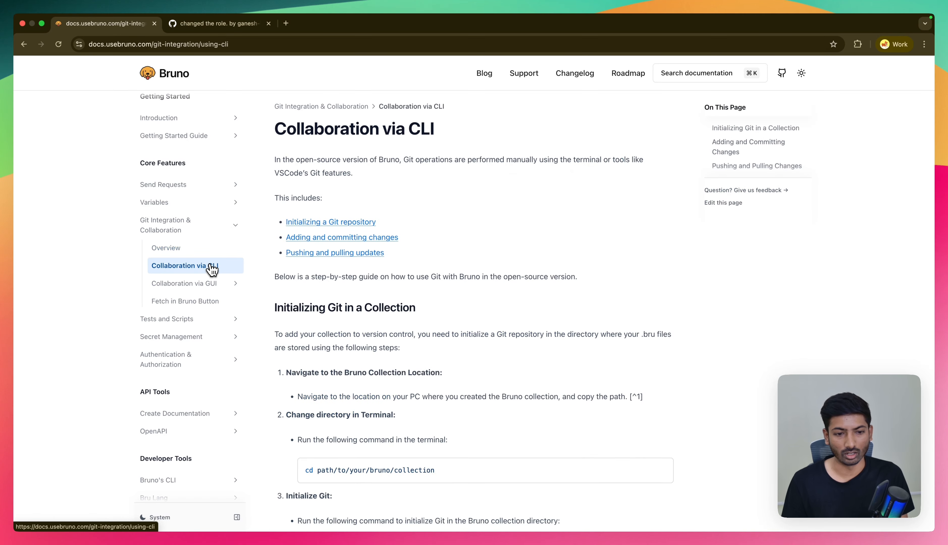
scroll(297, 365, "down", 15)
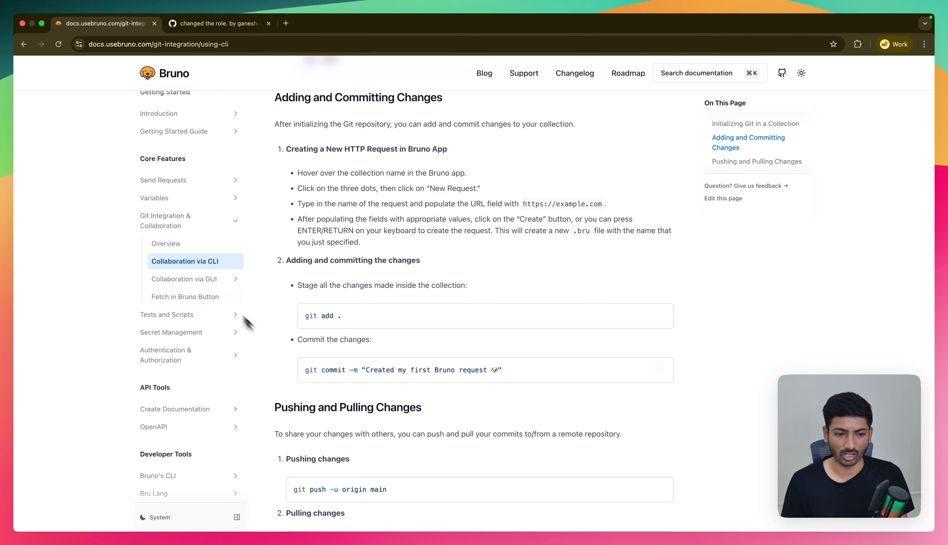
- View the Provider and Consumer pages of the Collaboration via GUI documentation and collapse that section
left_click(210, 280)
left_click(203, 305)
left_click(203, 319)
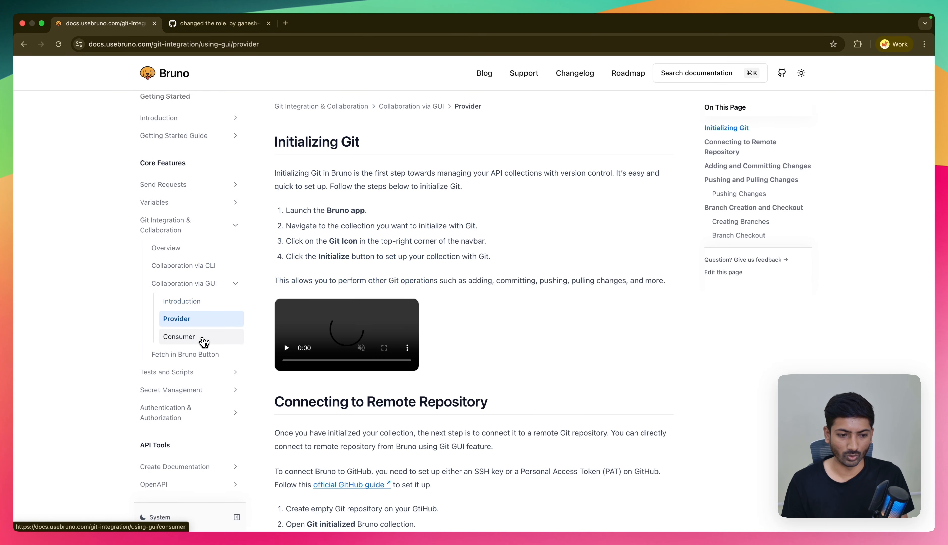
left_click(203, 336)
left_click(217, 286)
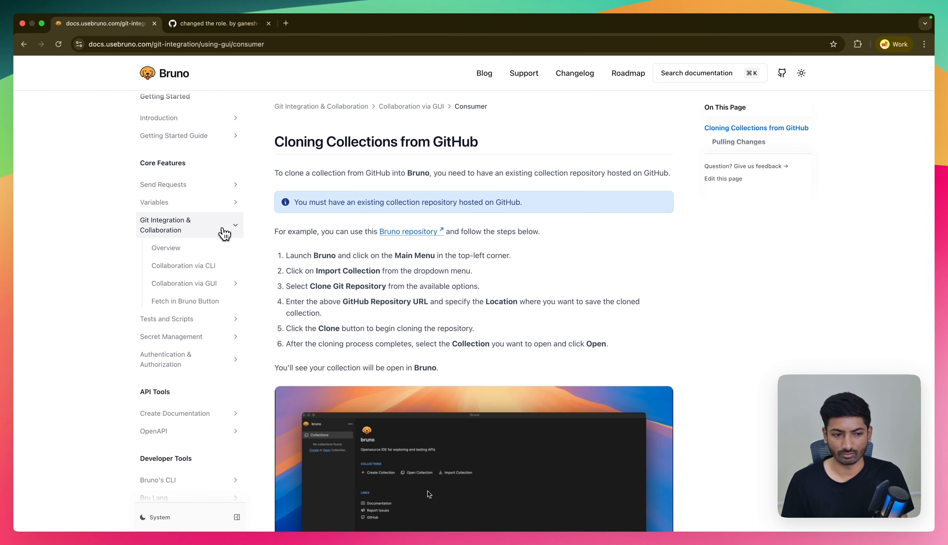